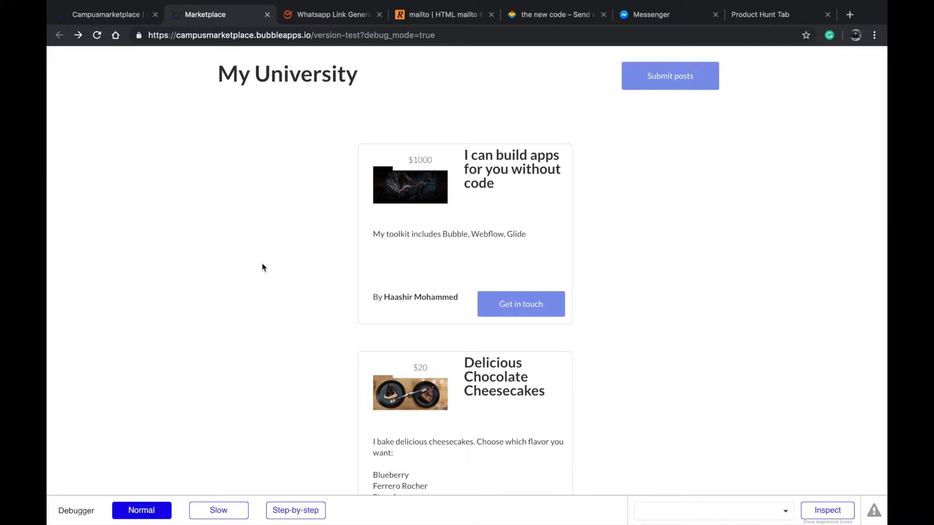
# View the contact options of the post about building apps without code and dismiss them
pyautogui.click(510, 303)
pyautogui.click(666, 291)
pyautogui.scroll(-3, 592, 249)
pyautogui.scroll(2, 592, 249)
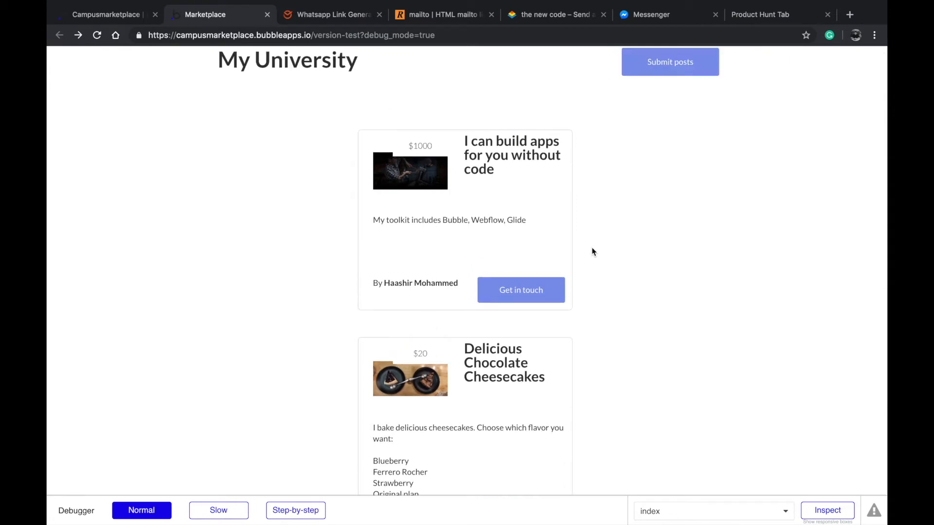
# Test the WhatsApp contact option of the Delicious Chocolate Cheesecakes post and return to the marketplace
pyautogui.scroll(-3, 592, 252)
pyautogui.scroll(-2, 509, 308)
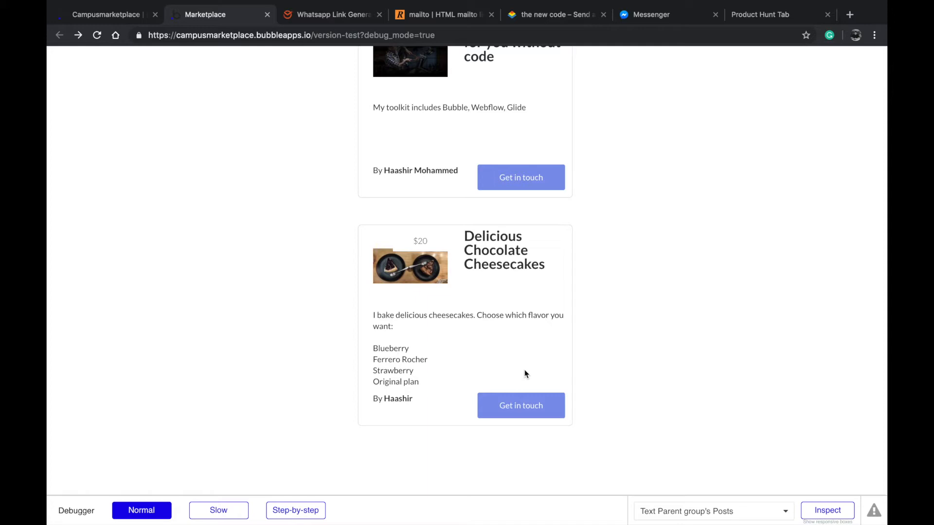
pyautogui.click(540, 407)
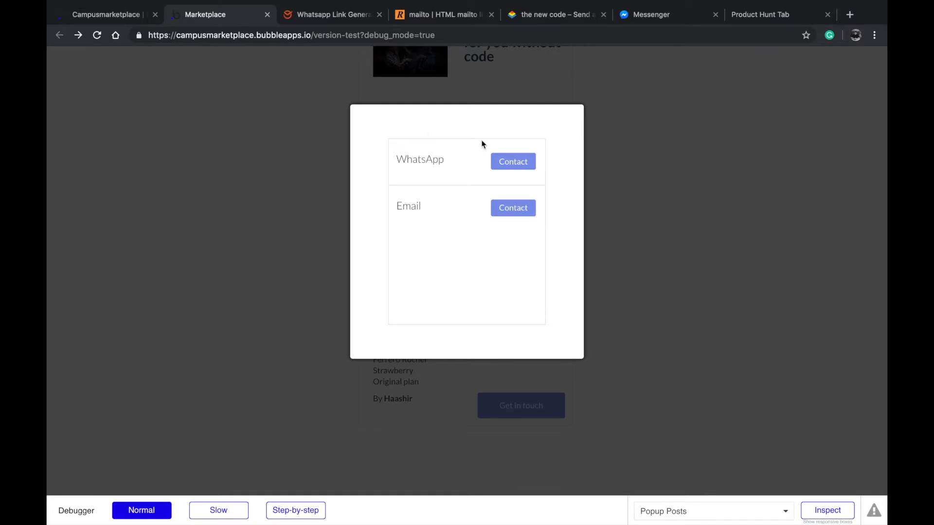
pyautogui.click(518, 164)
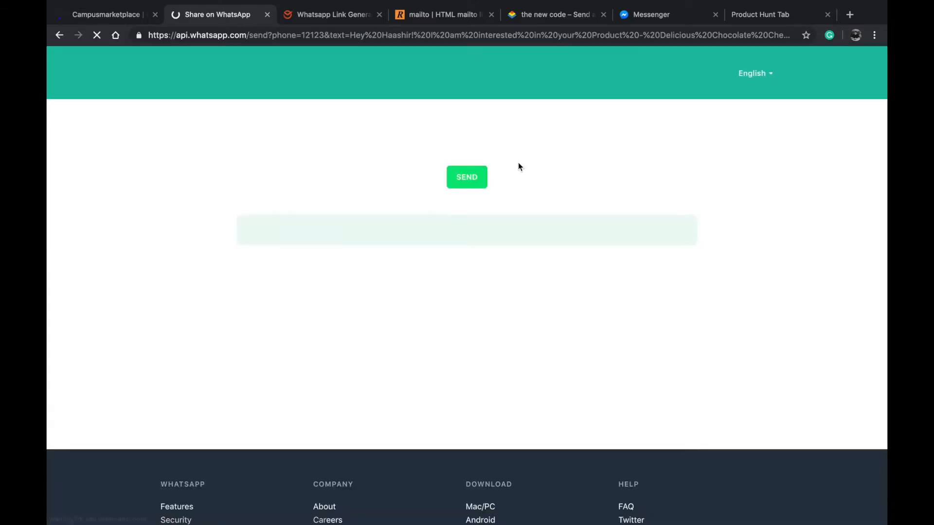
pyautogui.hscroll(-5, 518, 162)
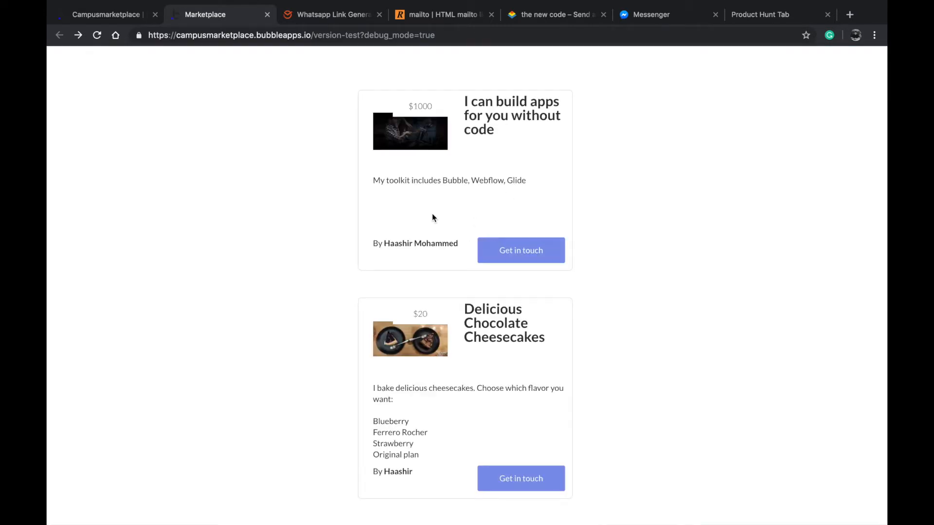
# Open the WhatsApp contact link of the Delicious Chocolate Cheesecakes post once more
pyautogui.scroll(-3, 447, 443)
pyautogui.click(501, 411)
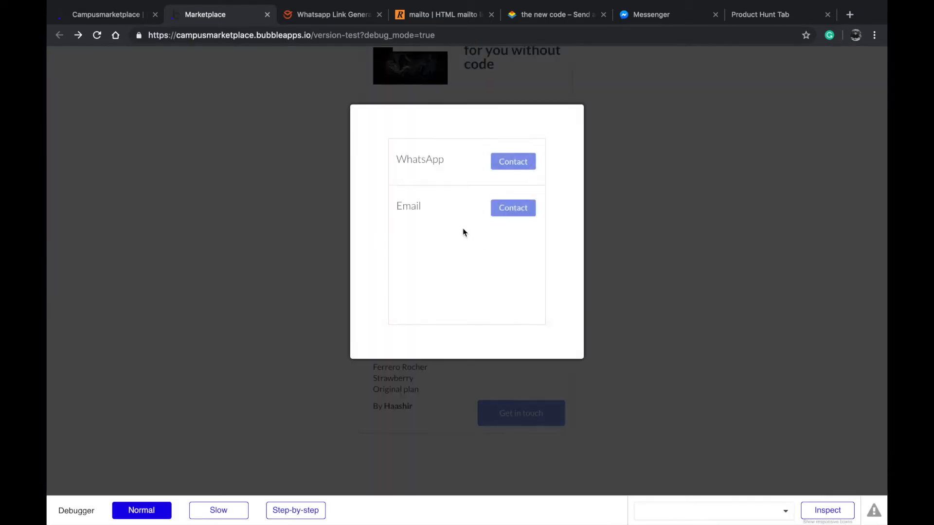
pyautogui.click(514, 162)
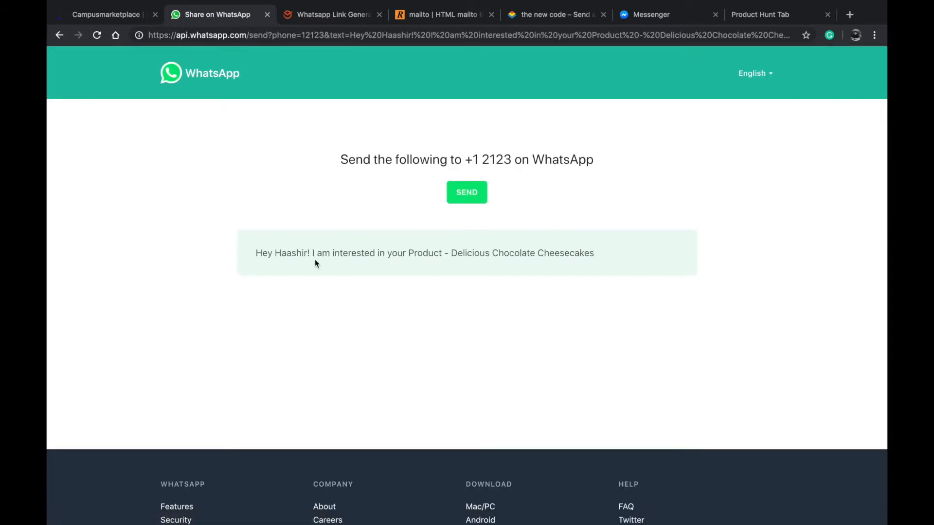
# Examine the seller name, item type and post title in the prefilled WhatsApp message and go back to the marketplace
pyautogui.doubleClick(275, 254)
pyautogui.click(292, 256)
pyautogui.doubleClick(295, 255)
pyautogui.click(327, 256)
pyautogui.doubleClick(434, 254)
pyautogui.click(482, 267)
pyautogui.doubleClick(500, 251)
pyautogui.hscroll(-3, 500, 251)
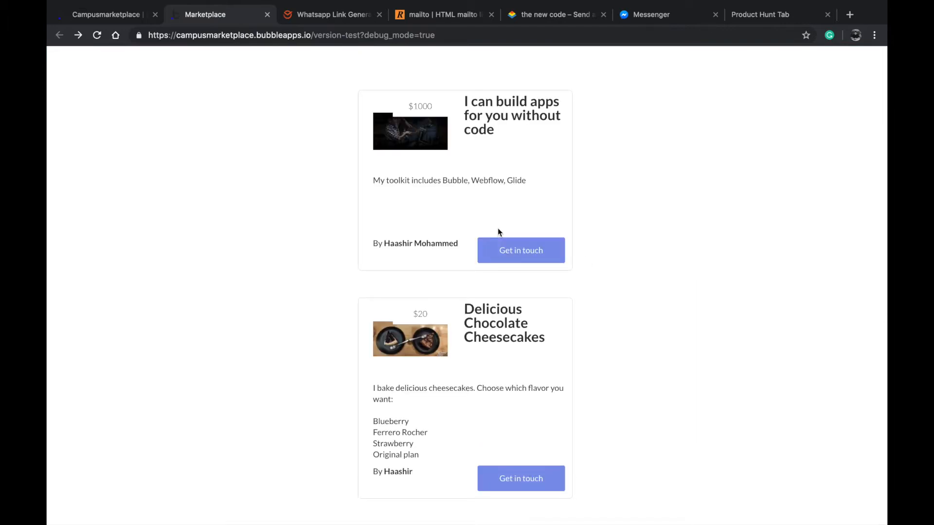
# View and dismiss the post submission form, and look through the listed marketplace posts
pyautogui.scroll(2, 436, 336)
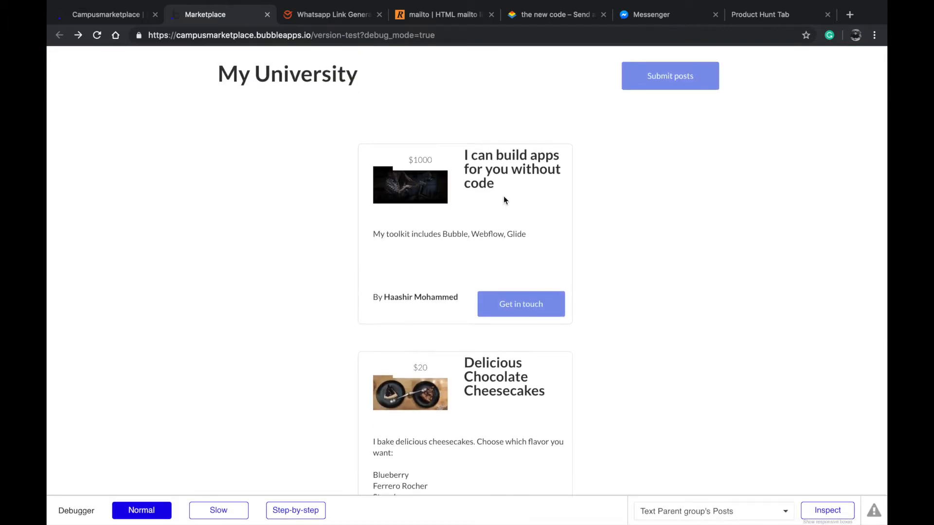
pyautogui.click(668, 88)
pyautogui.click(650, 253)
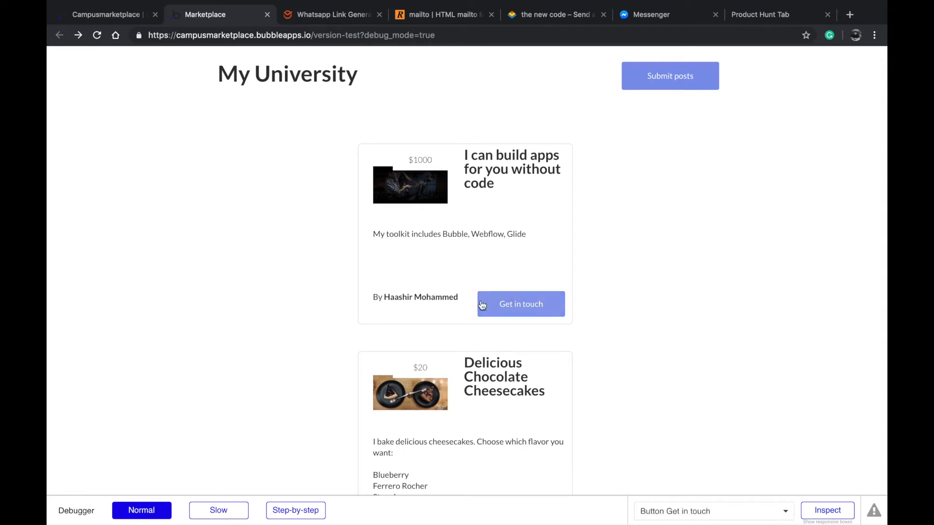
pyautogui.scroll(-3, 481, 302)
pyautogui.scroll(-2, 482, 304)
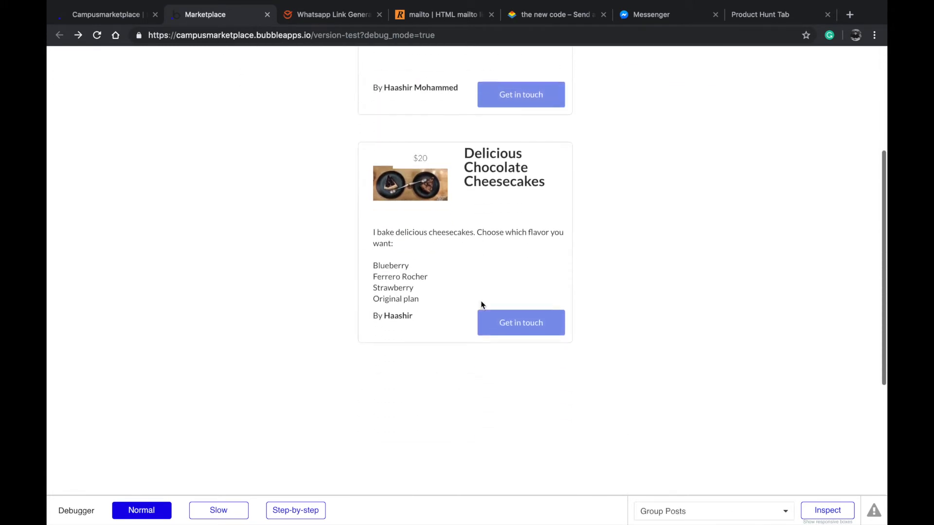
pyautogui.scroll(5, 496, 323)
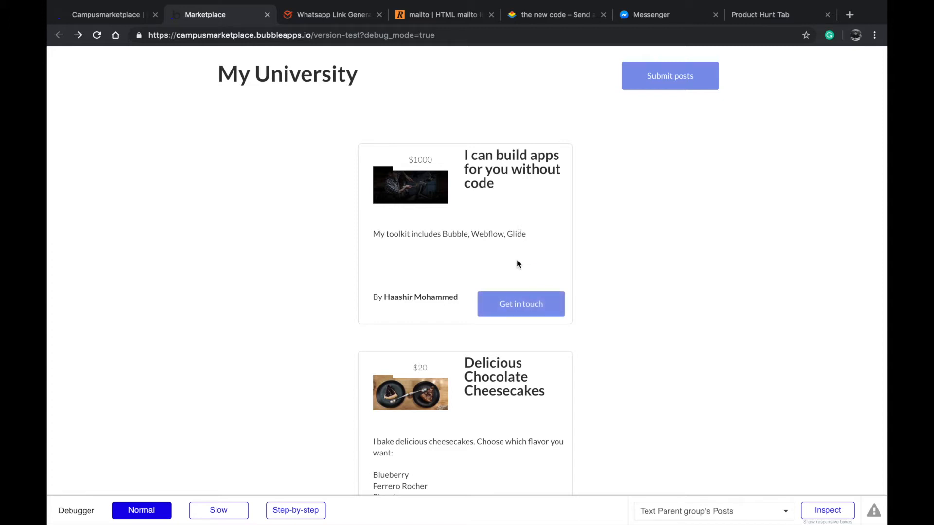
# Review the reference pages on the WhatsApp link generator, HTML mailto links and SMS links
pyautogui.click(365, 19)
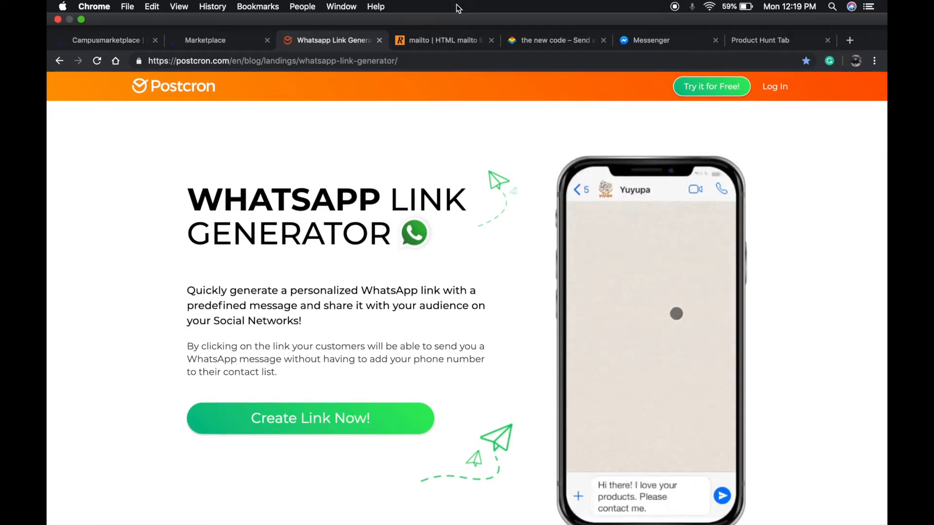
pyautogui.click(455, 21)
pyautogui.scroll(3, 404, 254)
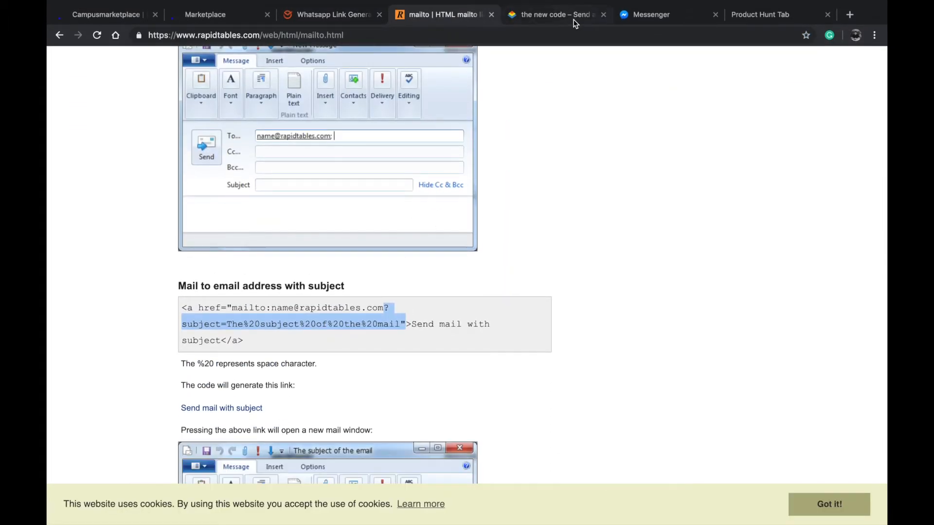
pyautogui.click(578, 15)
pyautogui.scroll(3, 555, 87)
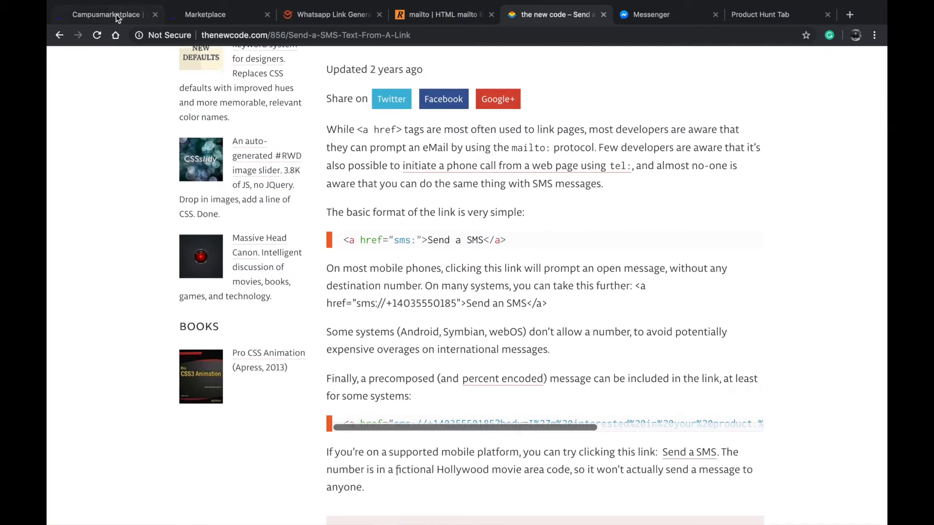
# Compare the index page in the Bubble editor with the marketplace preview and its My University heading
pyautogui.click(119, 15)
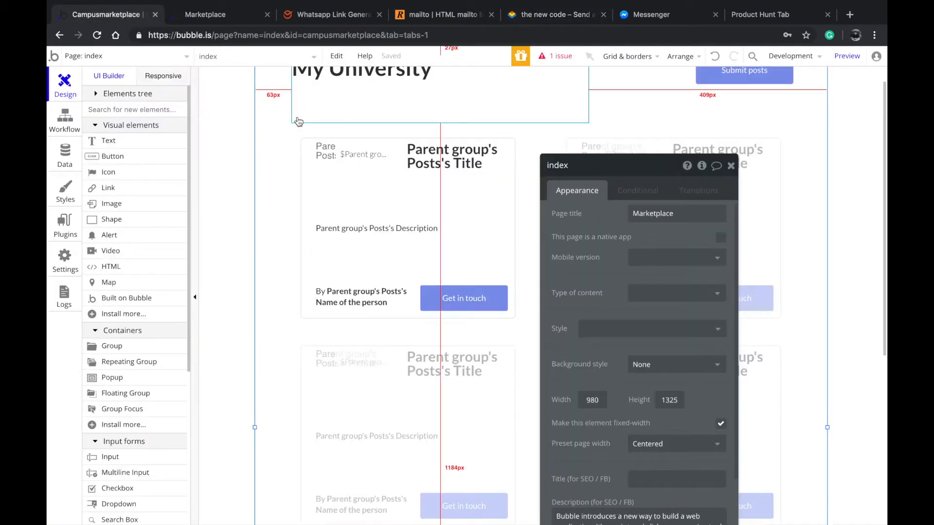
pyautogui.scroll(1, 299, 121)
pyautogui.click(204, 15)
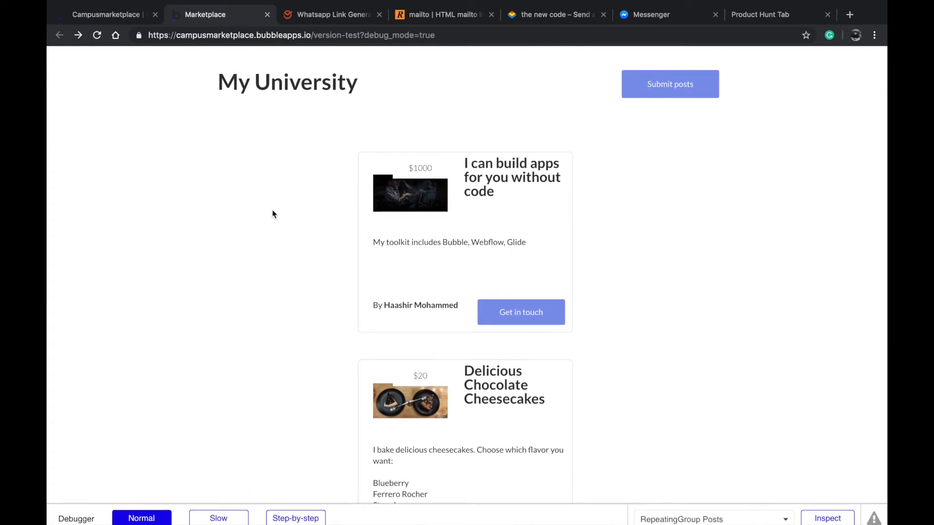
pyautogui.scroll(-1, 292, 218)
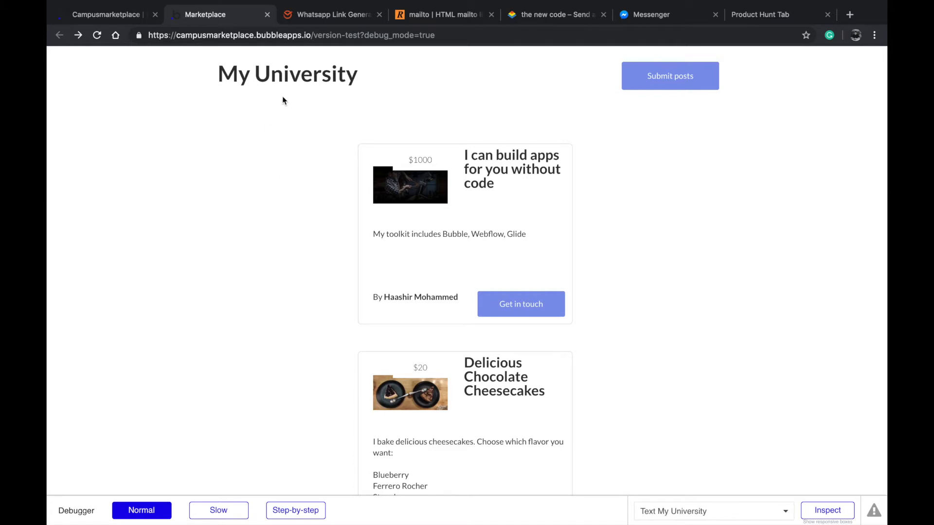
pyautogui.doubleClick(292, 80)
pyautogui.click(307, 112)
# Inspect the My University heading's properties and the page selector in the Bubble editor
pyautogui.click(131, 18)
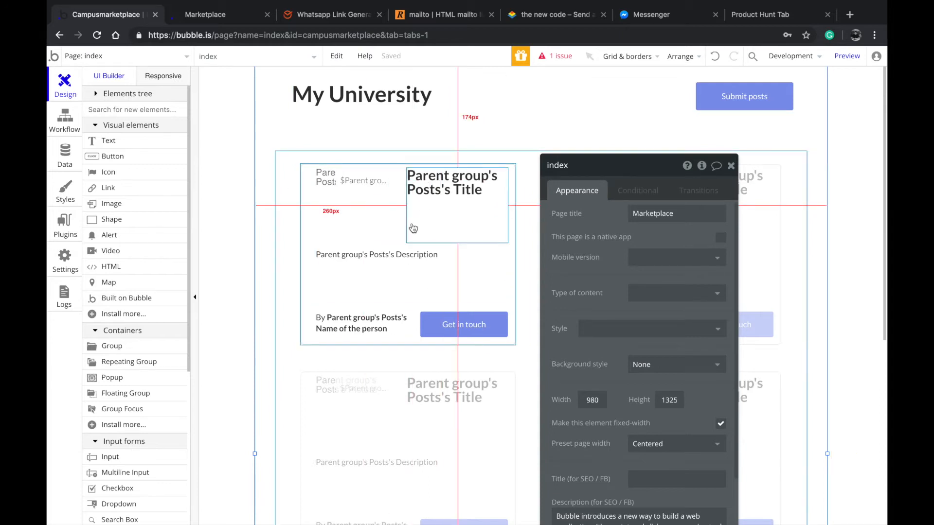
pyautogui.click(423, 119)
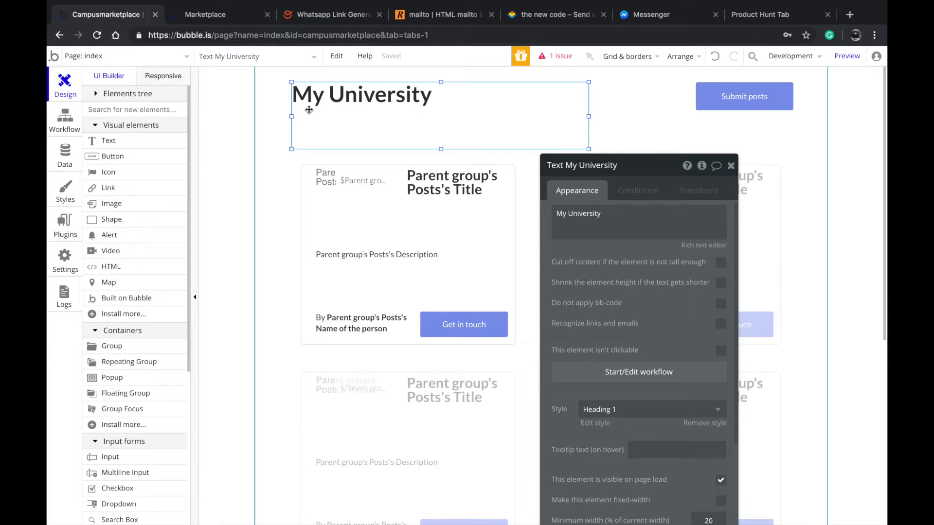
pyautogui.click(160, 56)
pyautogui.click(270, 239)
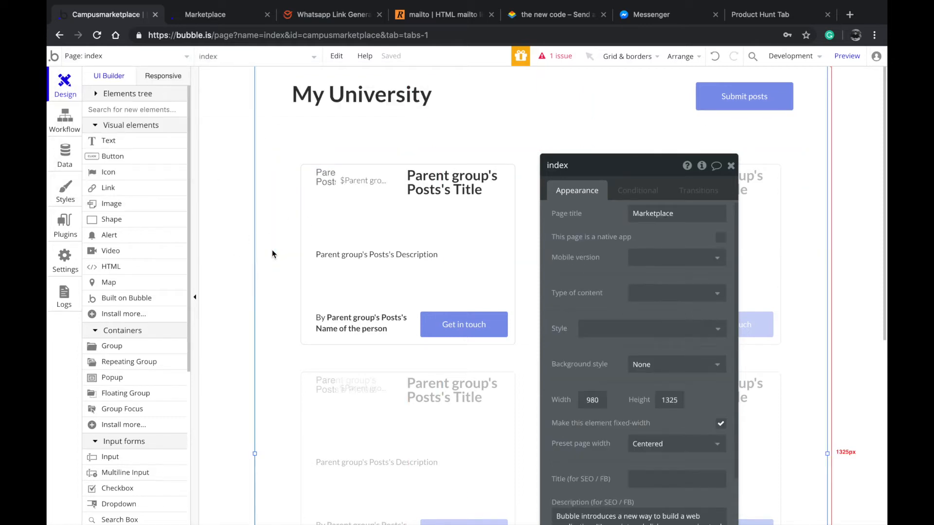
# In the marketplace preview, check the contact methods offered for the $1000 post and dismiss them
pyautogui.click(228, 15)
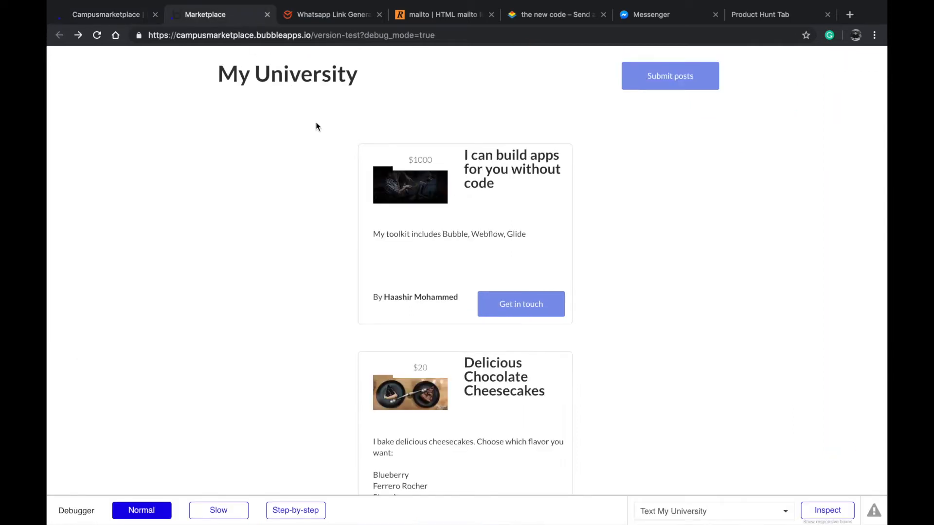
pyautogui.click(505, 303)
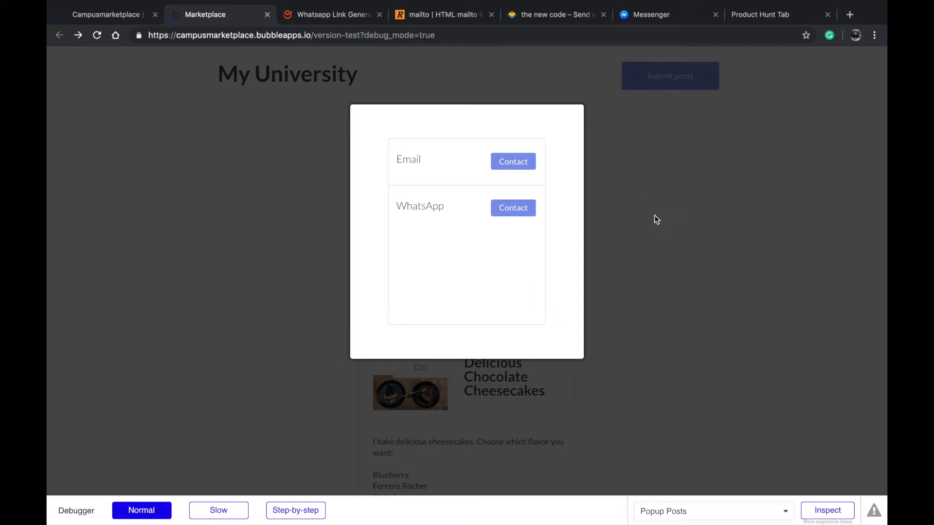
pyautogui.click(654, 215)
pyautogui.scroll(-7, 525, 323)
pyautogui.scroll(7, 525, 323)
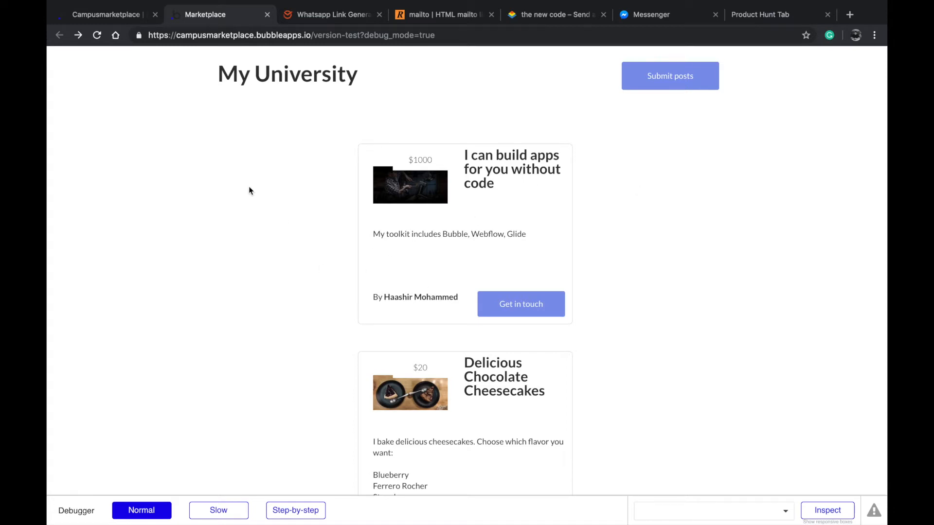
# In the Bubble editor, inspect the properties of the post image, the post title text and the My University heading
pyautogui.click(114, 22)
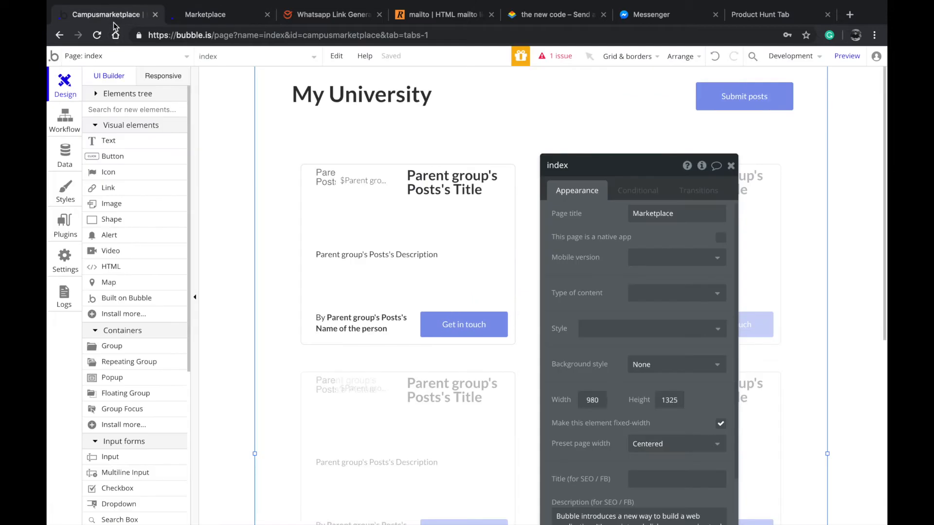
pyautogui.click(372, 228)
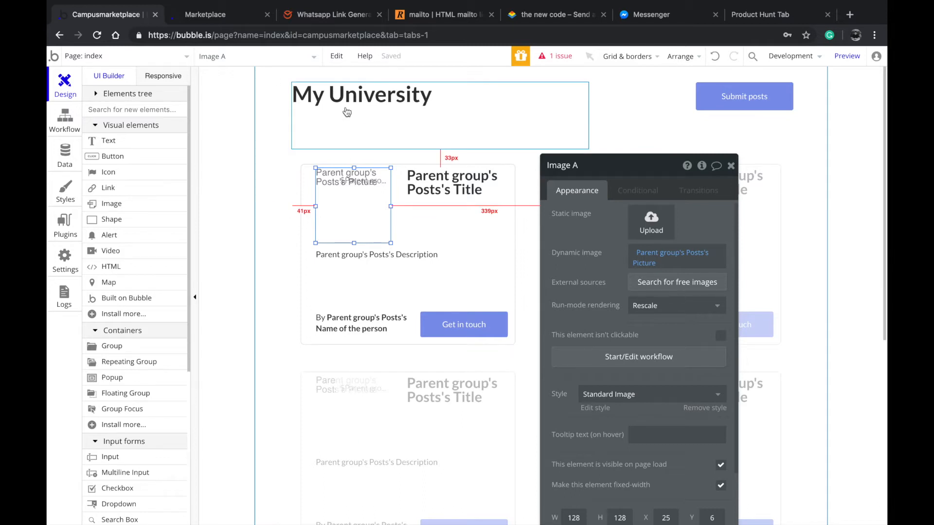
pyautogui.click(430, 190)
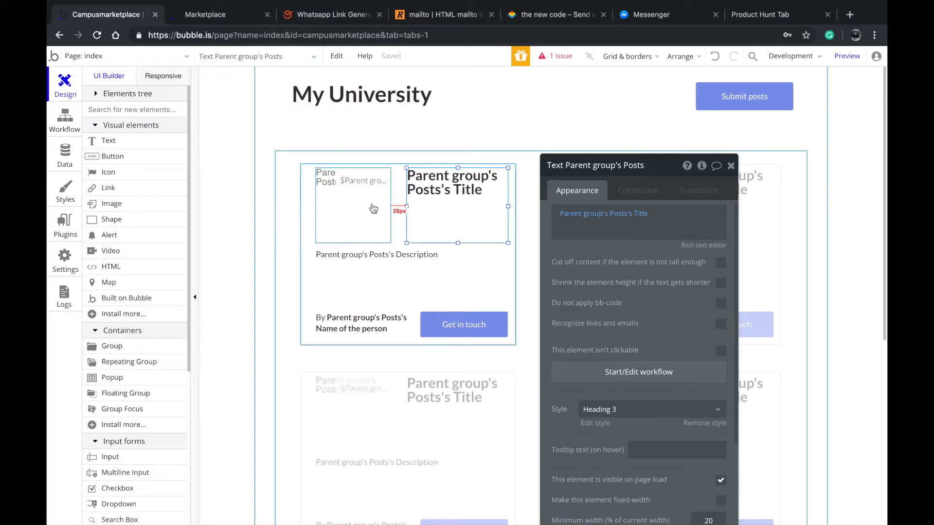
pyautogui.click(353, 99)
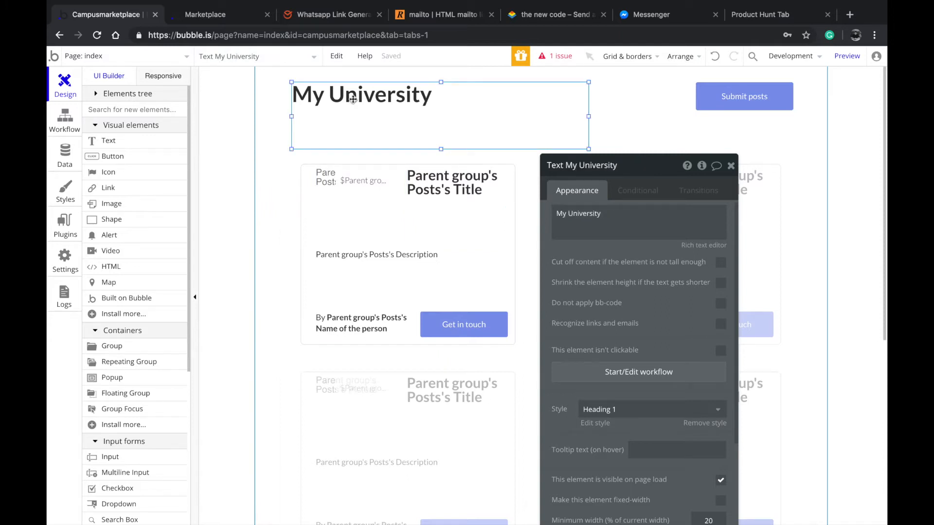
pyautogui.click(274, 145)
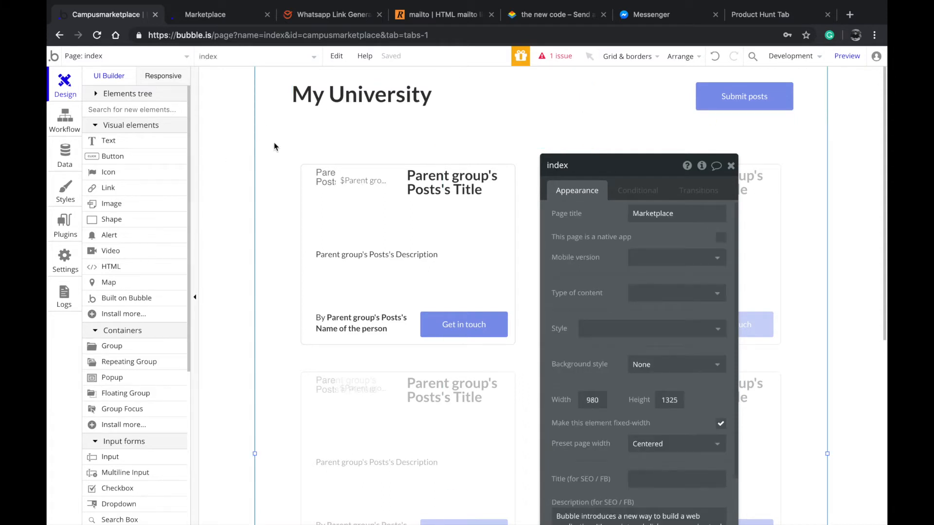
pyautogui.click(293, 118)
pyautogui.click(263, 119)
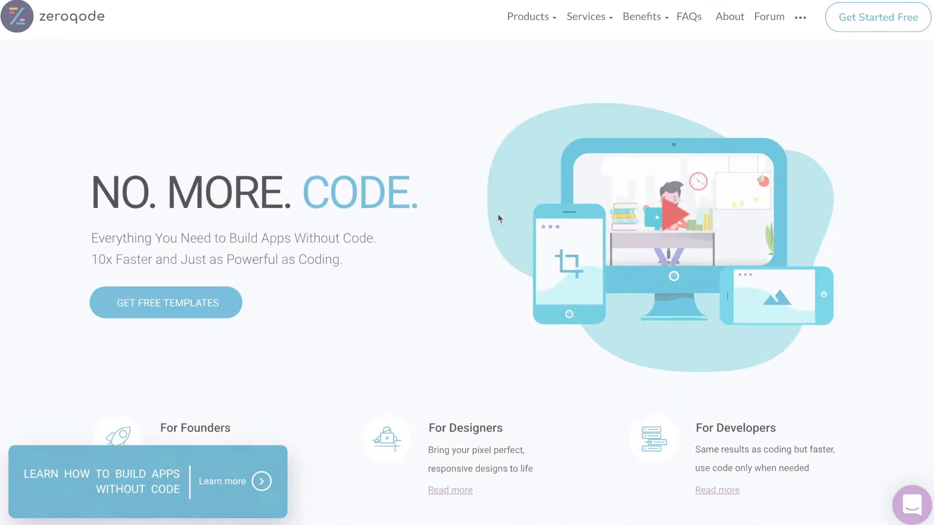
# Browse the Zeroqode website's templates, no-code courses, native apps, blocks, plugins and development services
pyautogui.scroll(-6, 497, 214)
pyautogui.scroll(-10, 498, 214)
pyautogui.scroll(-9, 499, 219)
pyautogui.scroll(-10, 499, 219)
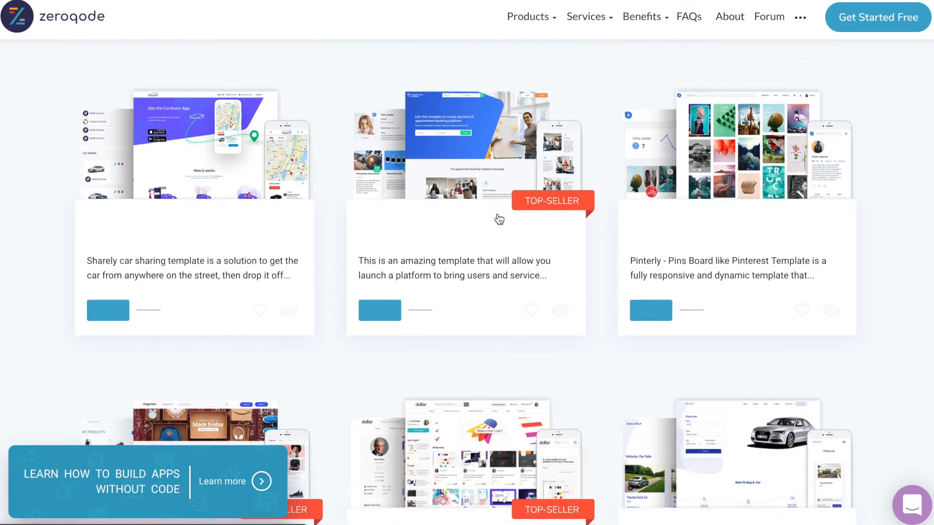
pyautogui.scroll(-10, 499, 219)
pyautogui.scroll(-10, 498, 214)
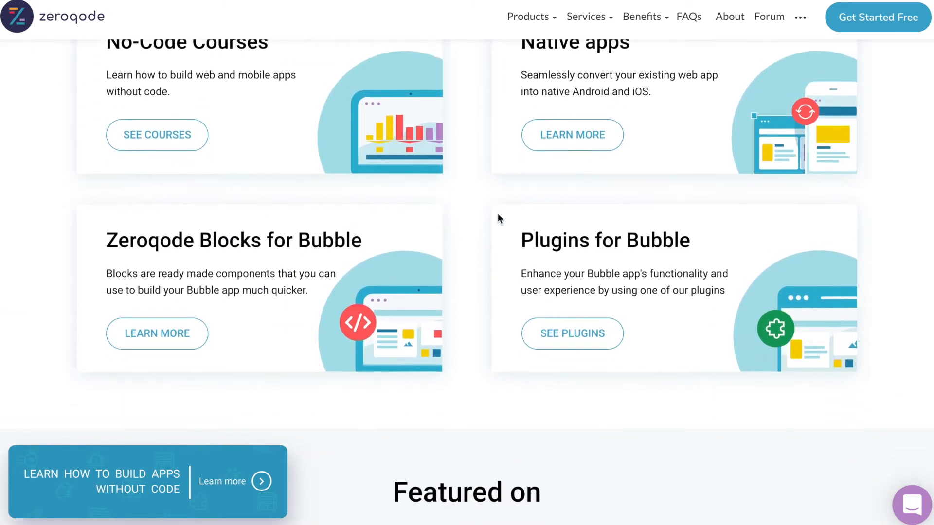
pyautogui.scroll(-10, 497, 214)
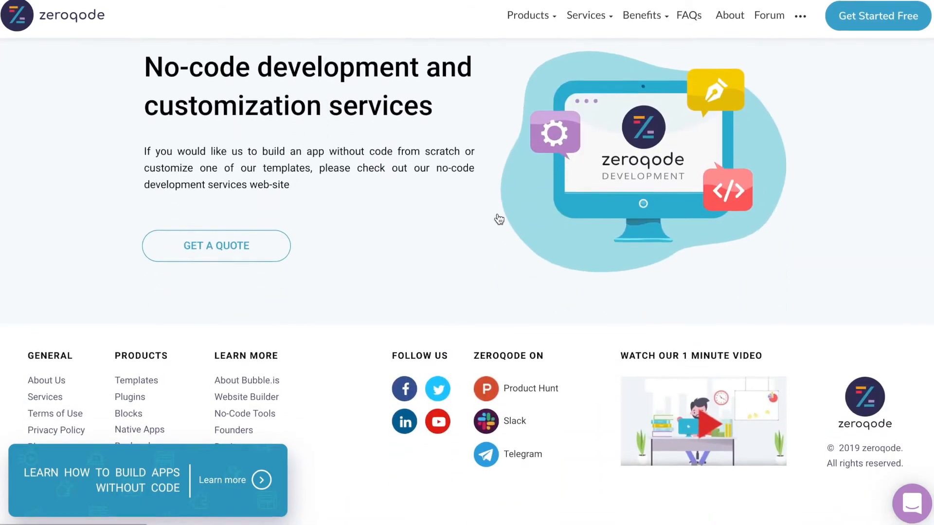
pyautogui.scroll(-2, 499, 219)
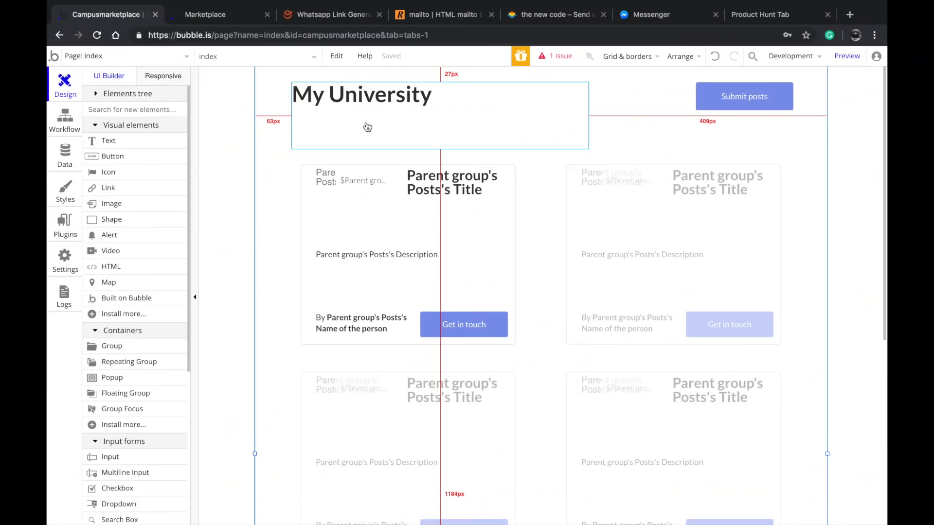
# Inspect the text and properties of the My University heading, and close its property editor
pyautogui.doubleClick(420, 136)
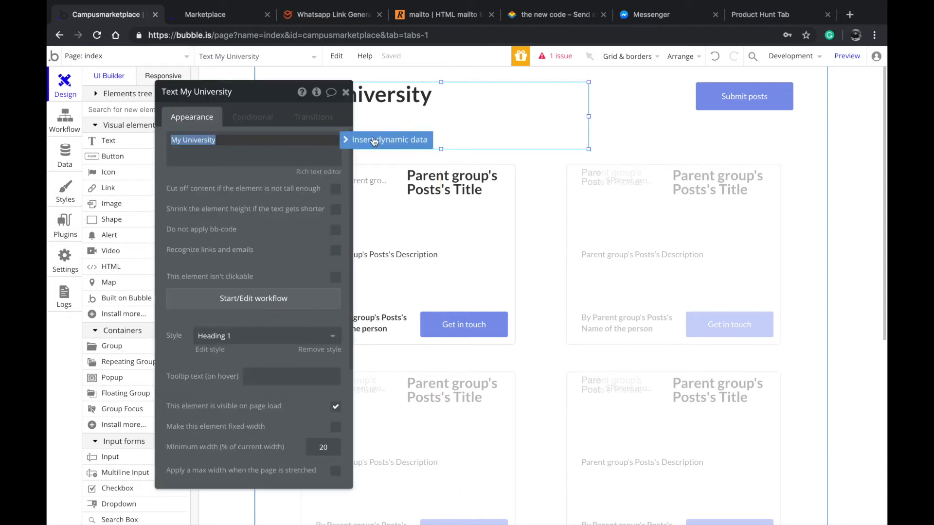
pyautogui.moveTo(227, 102); pyautogui.dragTo(481, 157)
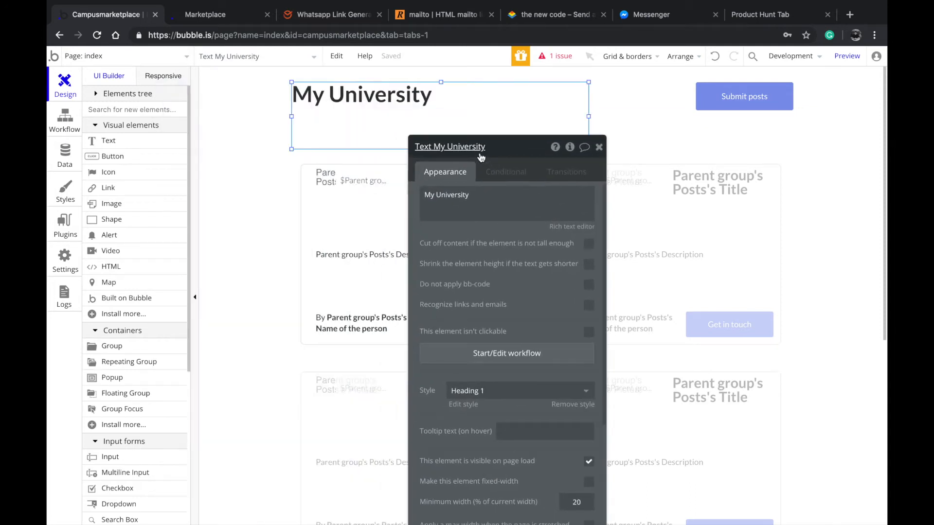
pyautogui.tripleClick(501, 187)
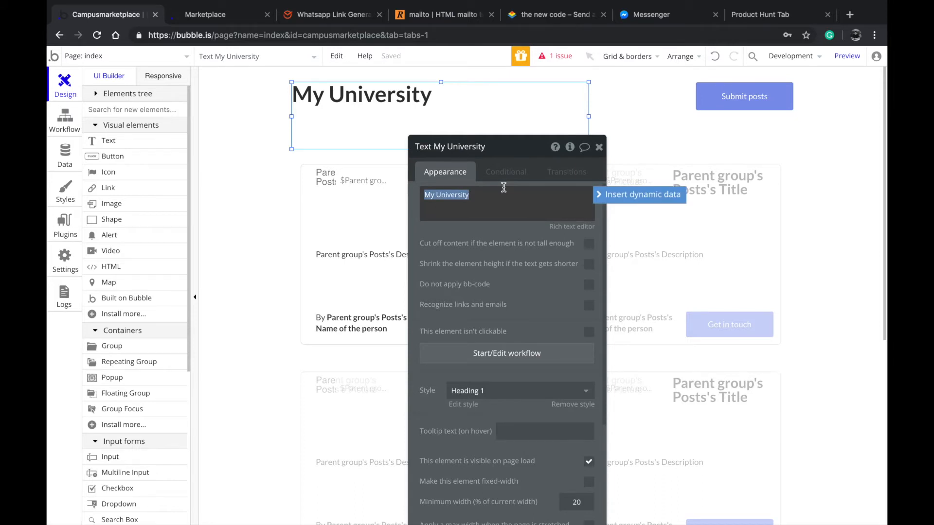
pyautogui.click(599, 147)
# Select the Submit posts button, open the Submit an Ad popup on the canvas and examine its form fields
pyautogui.click(712, 102)
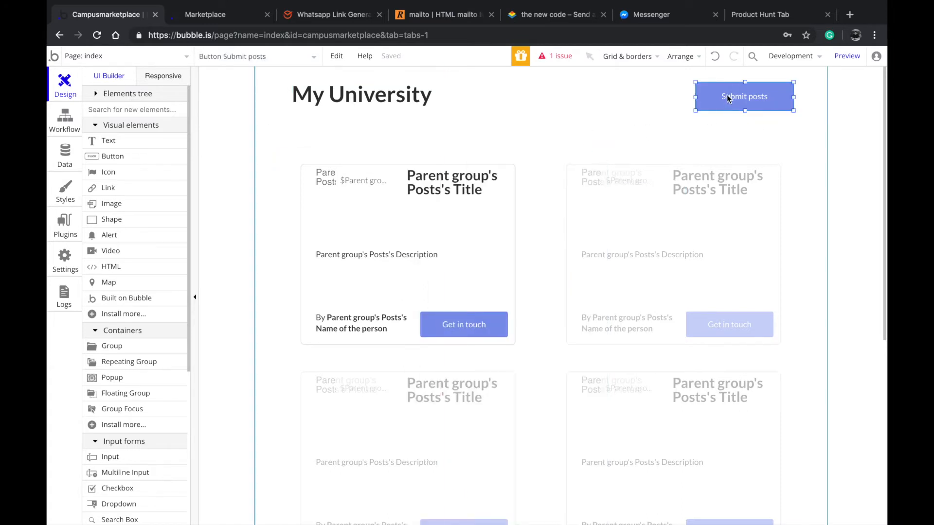
pyautogui.click(224, 57)
pyautogui.click(232, 123)
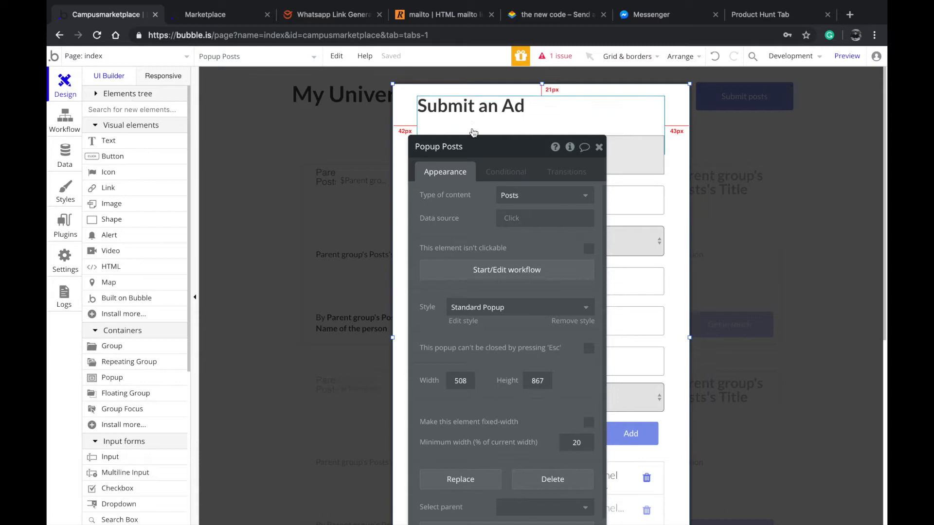
pyautogui.moveTo(454, 187); pyautogui.dragTo(198, 139)
pyautogui.scroll(-5, 381, 226)
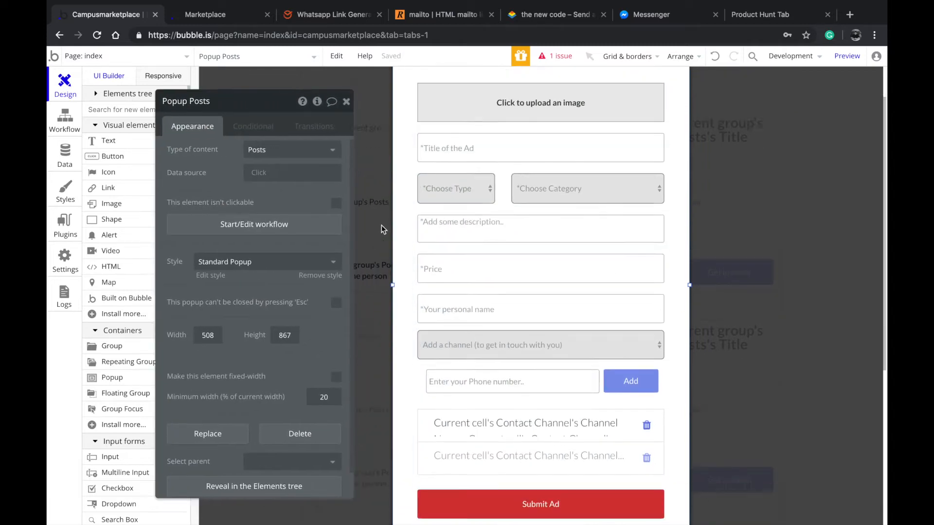
pyautogui.scroll(5, 533, 178)
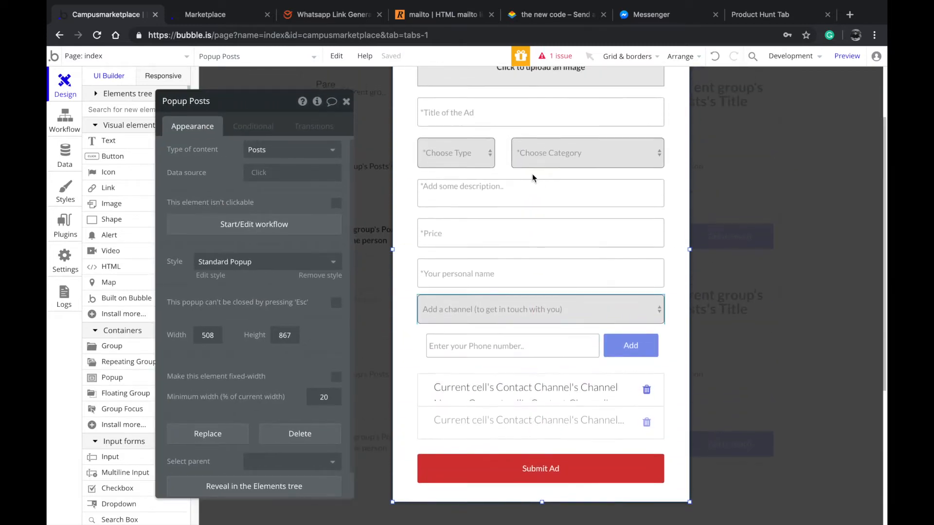
pyautogui.scroll(2, 511, 271)
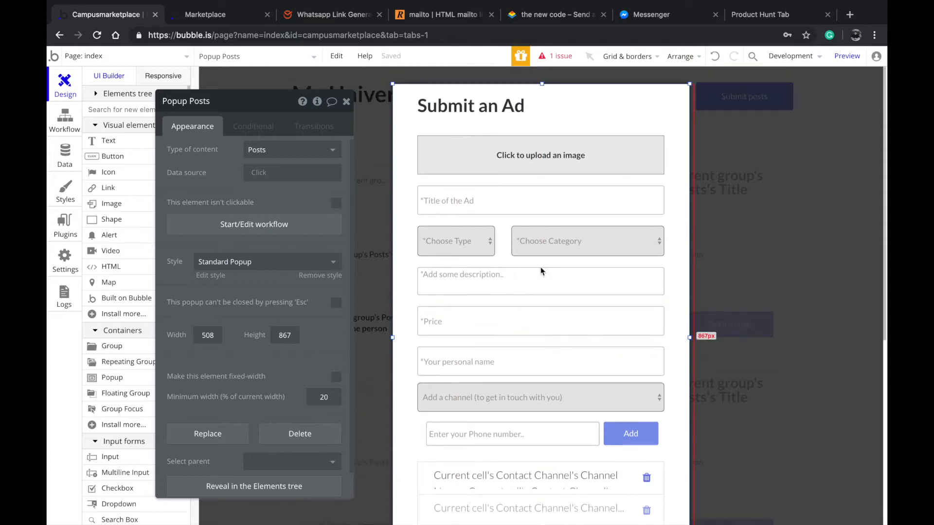
# Open the popup listing contact options, inspect its Contact Channel repeating group, and return to the index page
pyautogui.click(712, 238)
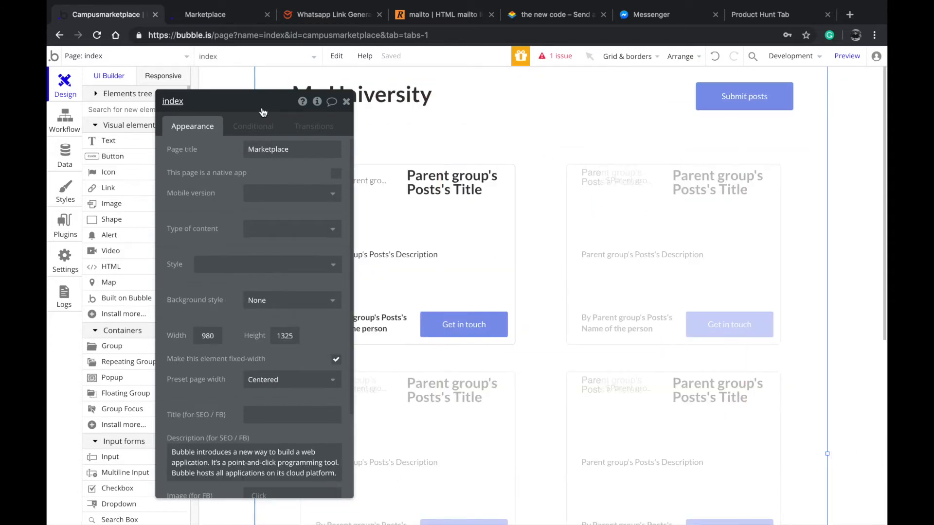
pyautogui.click(240, 58)
pyautogui.click(228, 133)
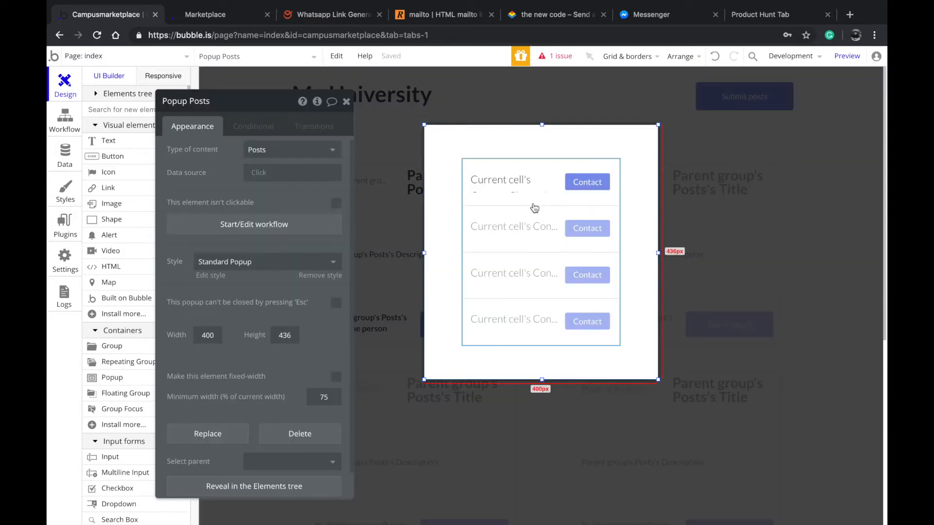
pyautogui.click(530, 246)
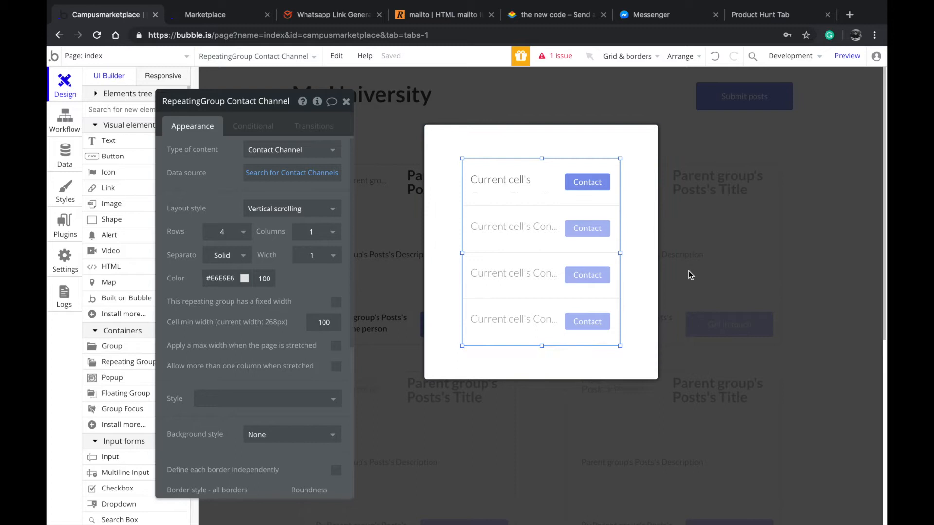
pyautogui.click(712, 251)
# Inspect the properties of the Posts repeating group, the post group in its first cell and the post title text
pyautogui.scroll(-1, 535, 241)
pyautogui.click(536, 195)
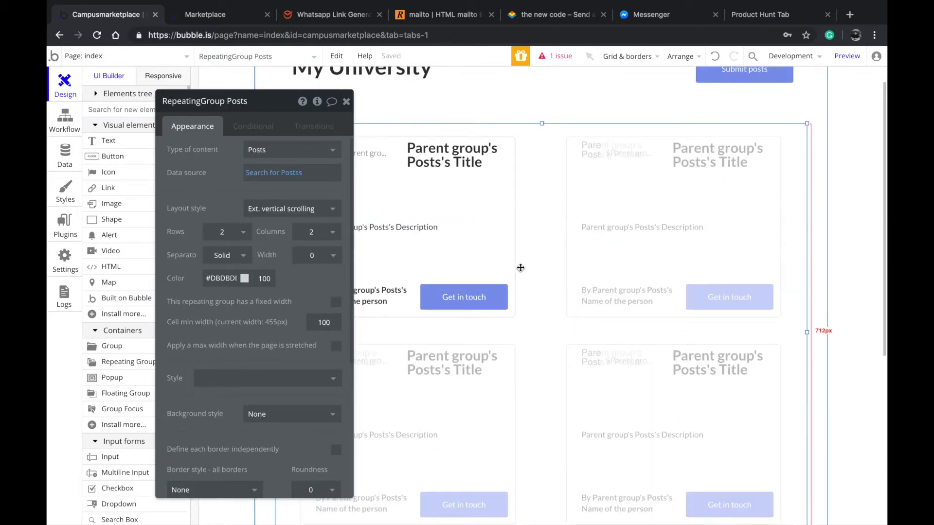
pyautogui.click(511, 163)
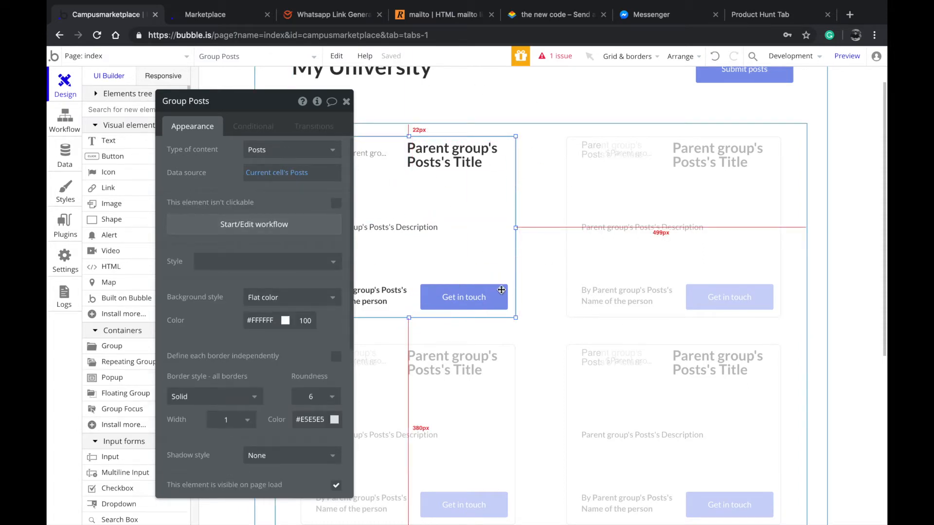
pyautogui.click(468, 170)
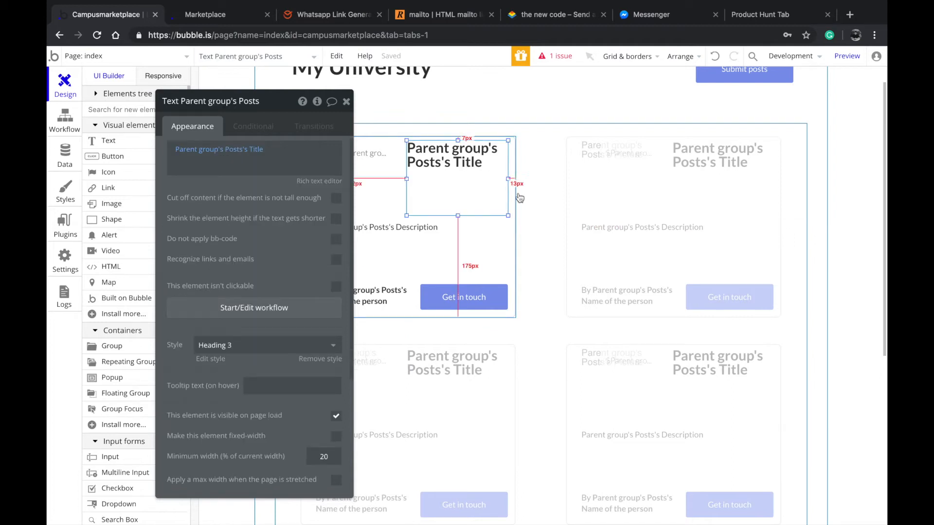
# Move the property editor clear of the first post card and inspect the card's picture, title, price and description elements
pyautogui.moveTo(281, 230); pyautogui.dragTo(226, 282)
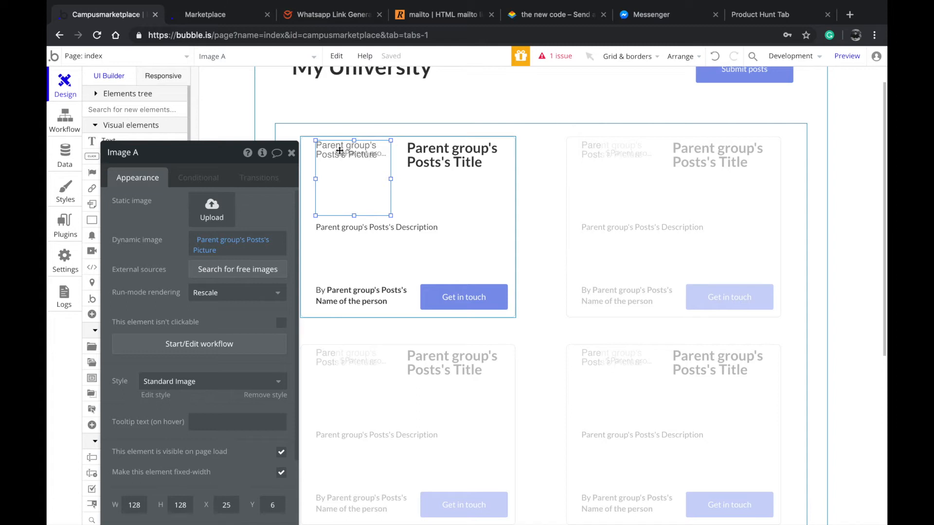
pyautogui.click(430, 157)
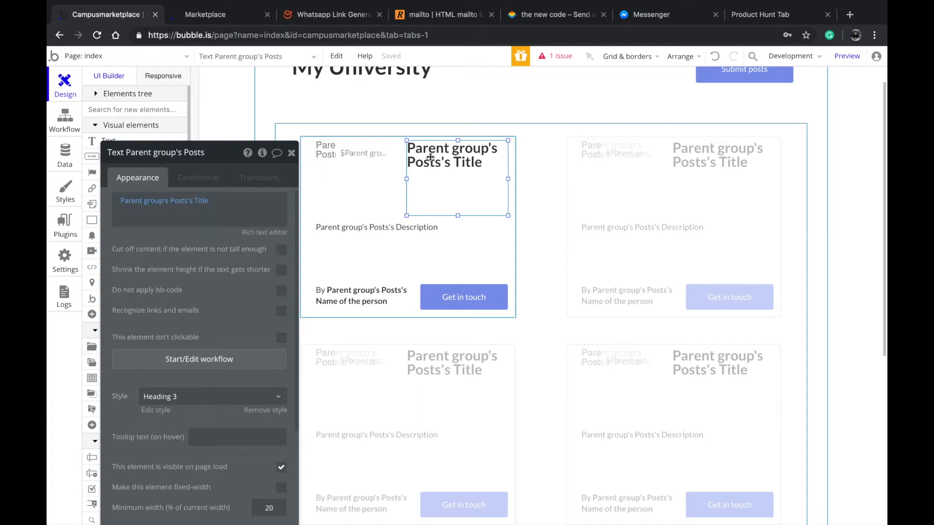
pyautogui.click(364, 166)
pyautogui.click(363, 152)
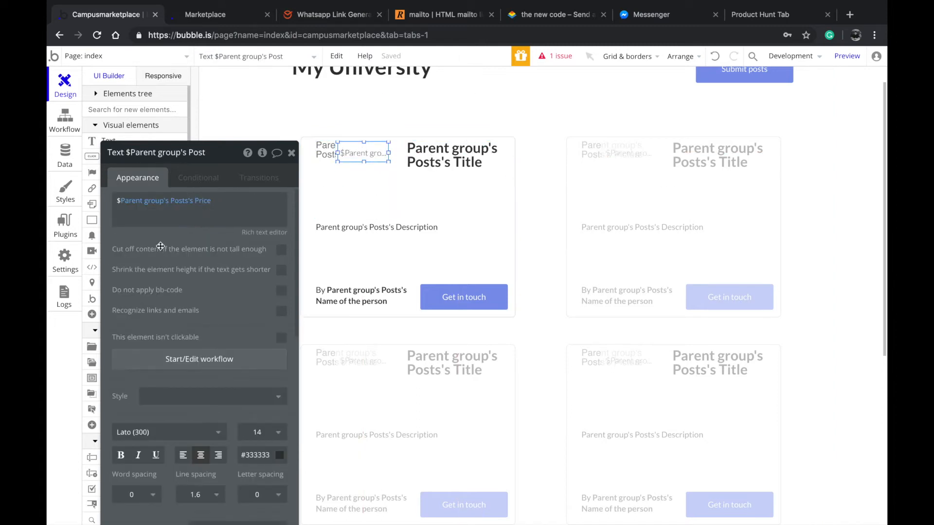
pyautogui.click(389, 225)
pyautogui.click(349, 179)
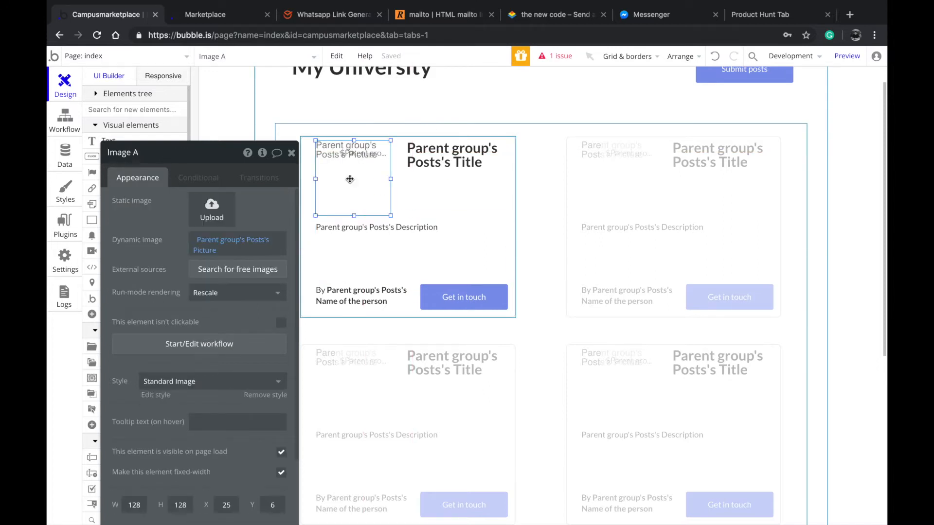
pyautogui.click(453, 172)
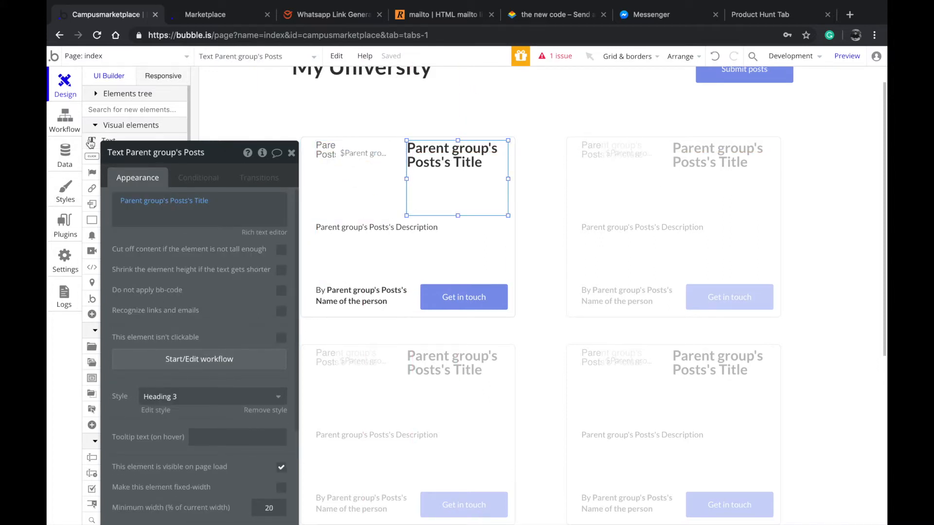
pyautogui.click(352, 186)
pyautogui.click(446, 231)
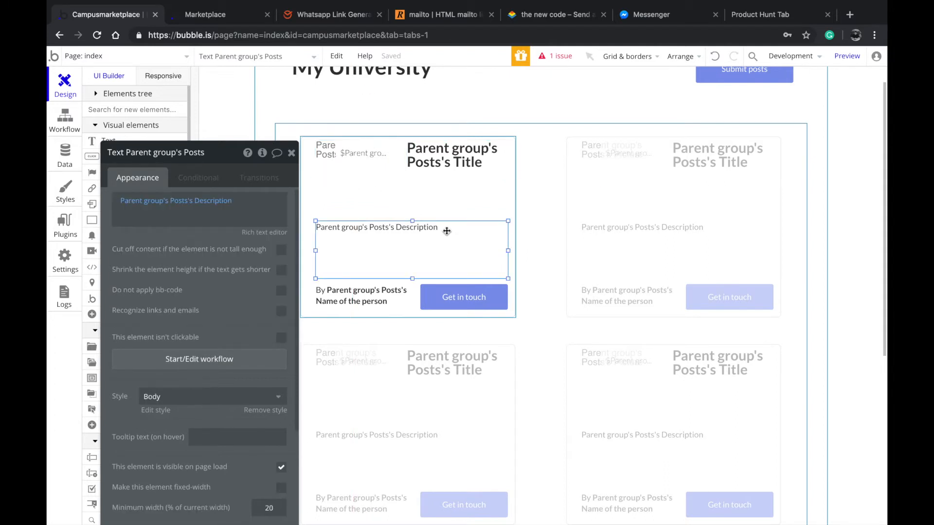
pyautogui.click(393, 190)
pyautogui.click(360, 159)
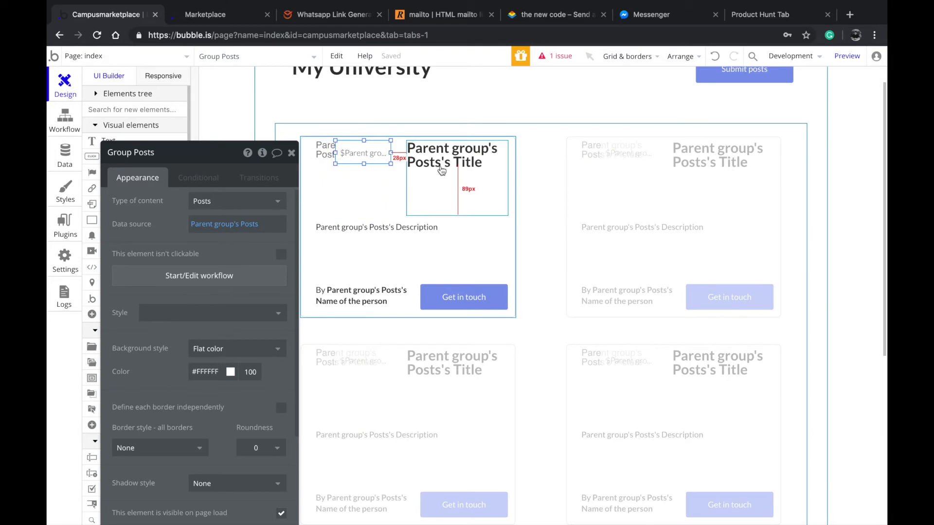
# Inspect the My University heading and the Submit posts button in the page header
pyautogui.scroll(1, 510, 207)
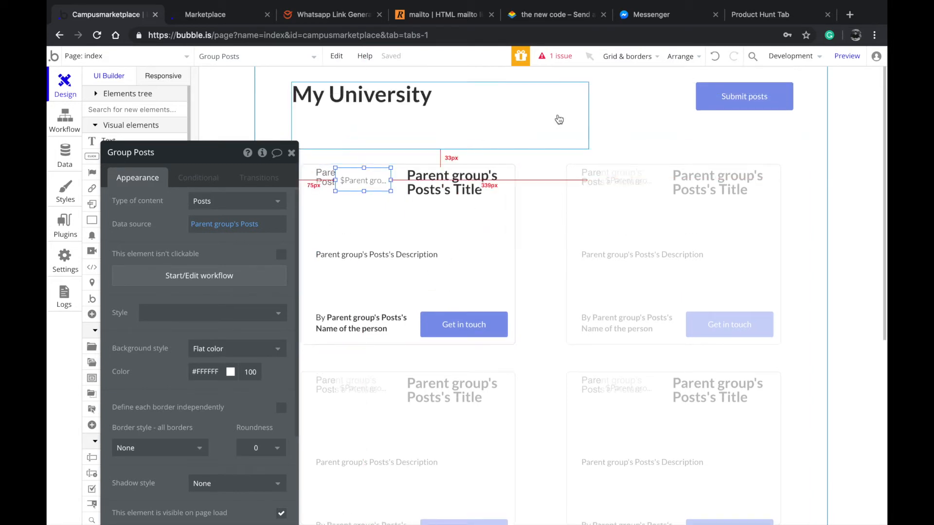
pyautogui.click(484, 122)
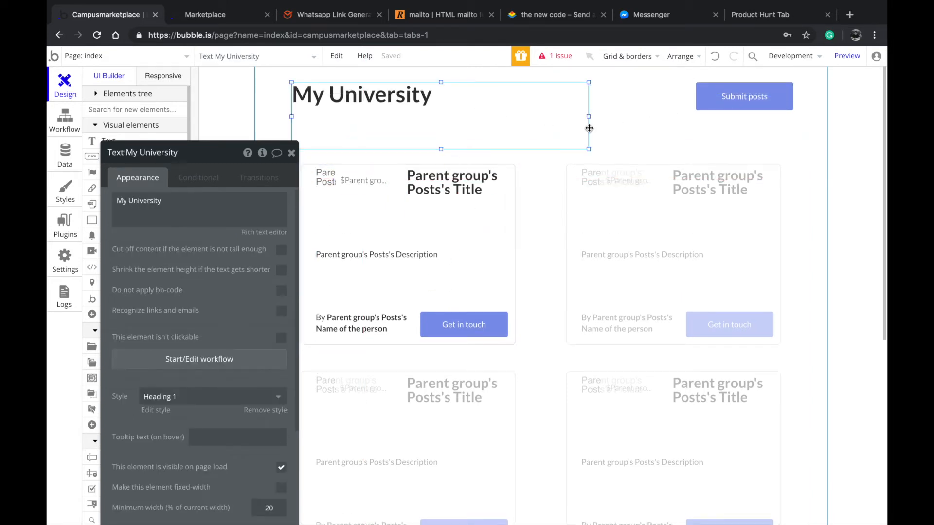
pyautogui.click(659, 121)
pyautogui.click(716, 104)
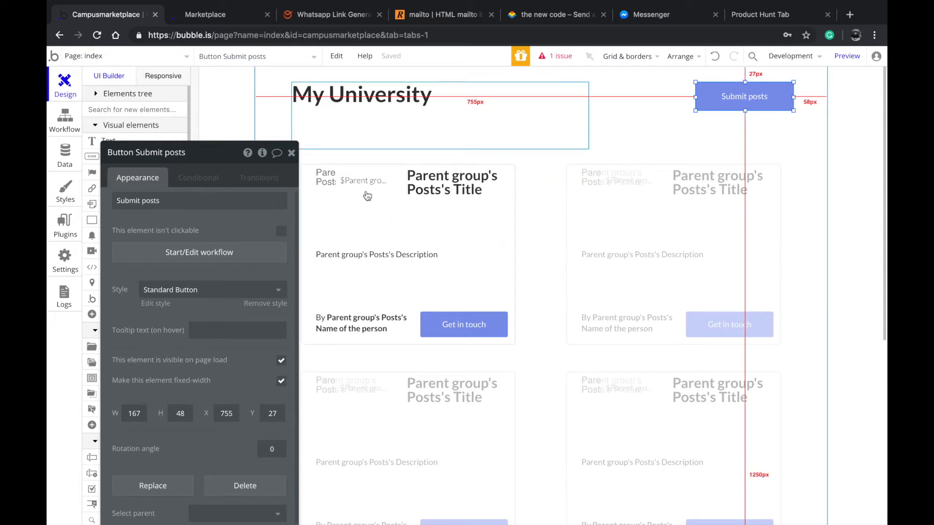
pyautogui.click(420, 105)
pyautogui.click(566, 182)
pyautogui.click(546, 127)
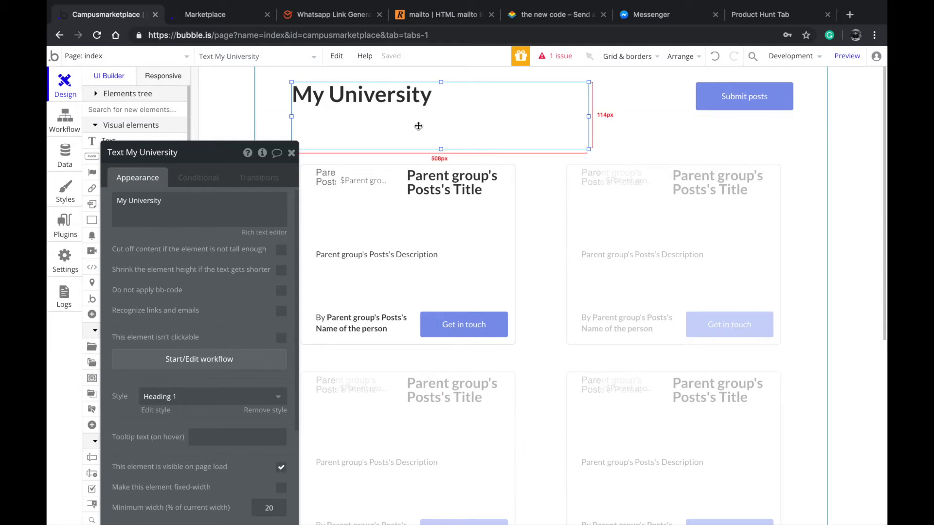
# Check the index page's responsive view, return to the builder view and look over the post cards
pyautogui.click(175, 78)
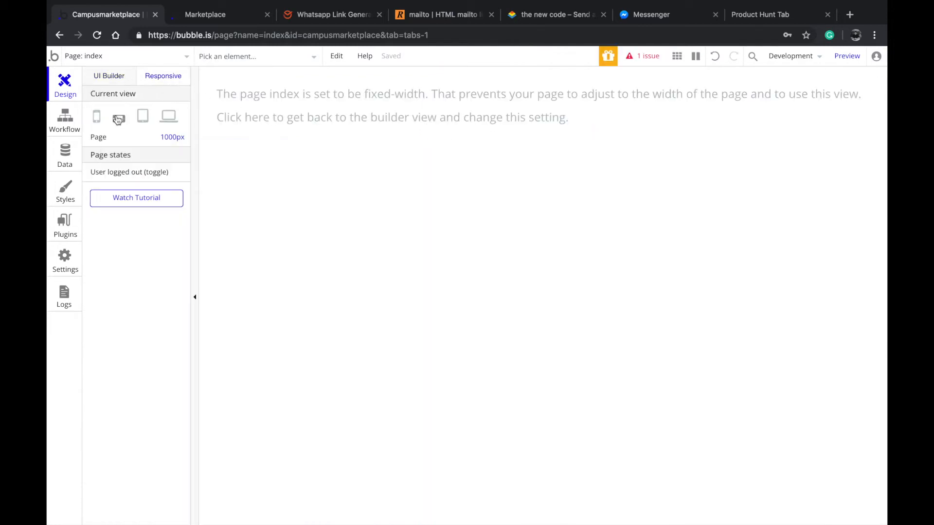
pyautogui.click(119, 78)
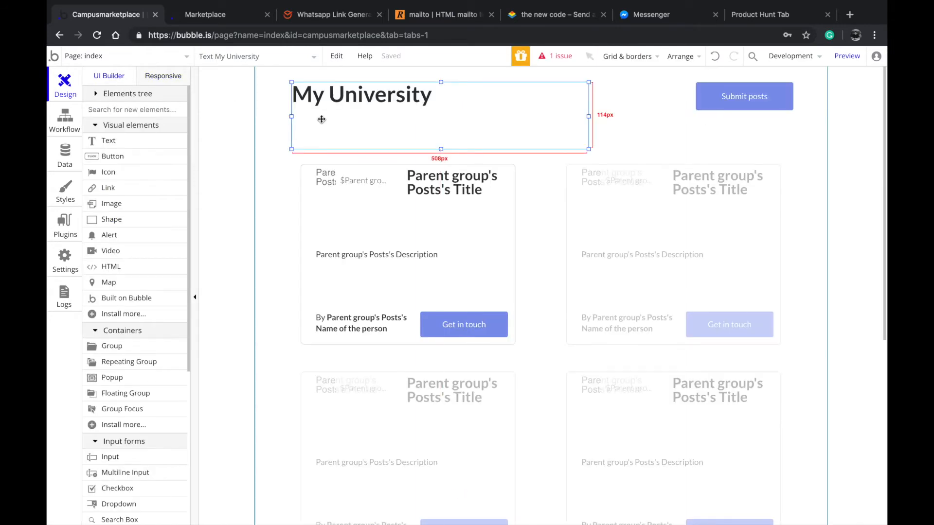
pyautogui.scroll(-2, 350, 231)
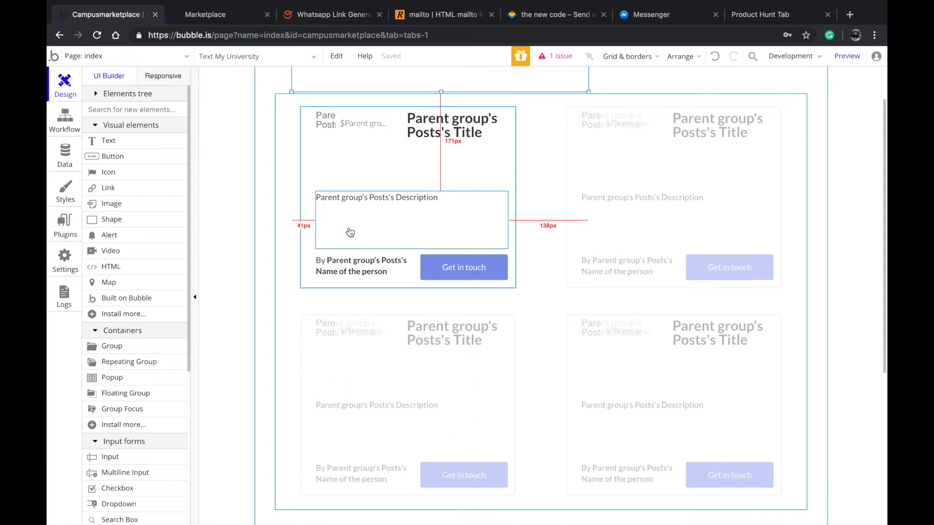
pyautogui.scroll(2, 369, 290)
# Inspect the dynamic text of the poster's name and the description in the first post card
pyautogui.click(507, 257)
pyautogui.click(371, 325)
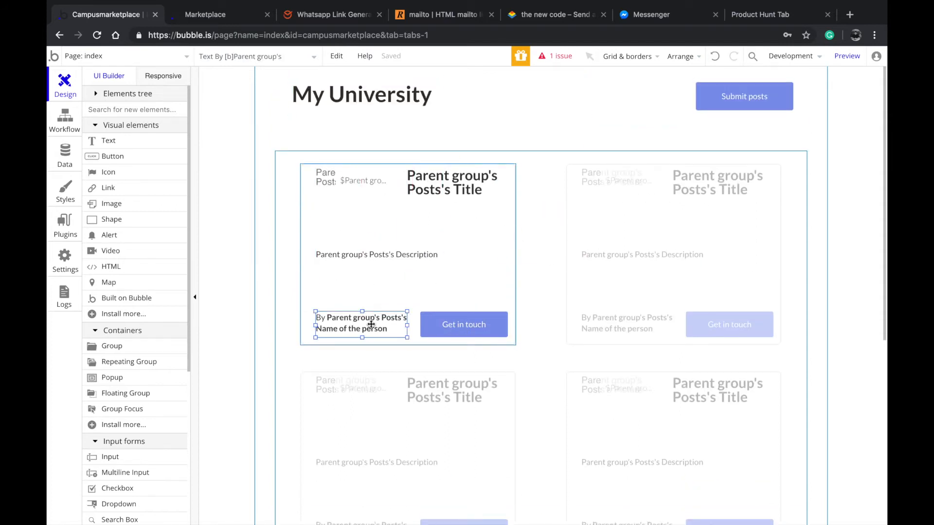
pyautogui.doubleClick(371, 325)
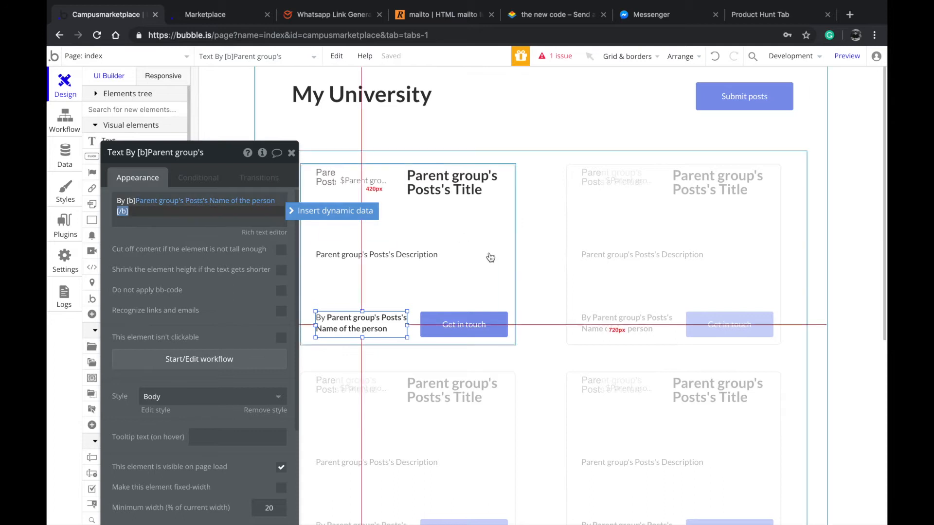
pyautogui.click(455, 273)
pyautogui.click(192, 204)
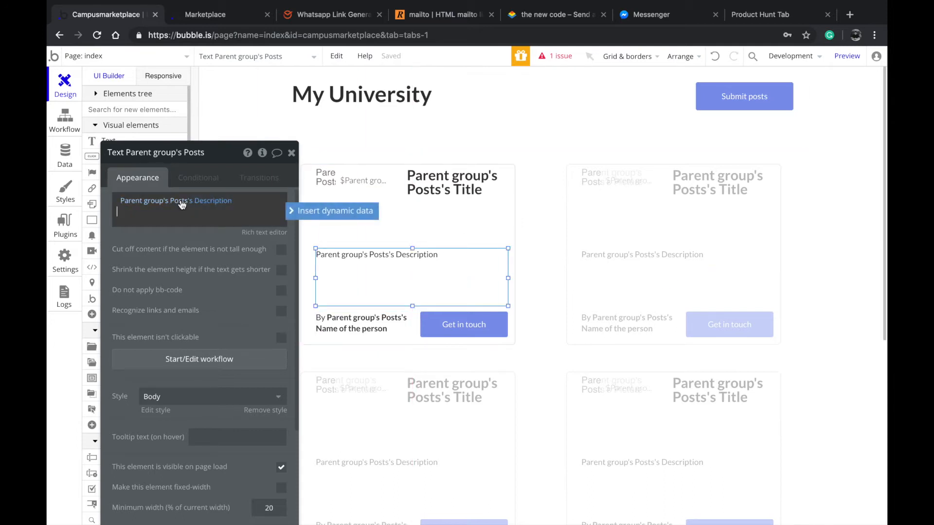
# Examine the bold tags in the poster's name text and the properties of the Get in touch and Submit posts buttons
pyautogui.click(373, 327)
pyautogui.doubleClick(183, 213)
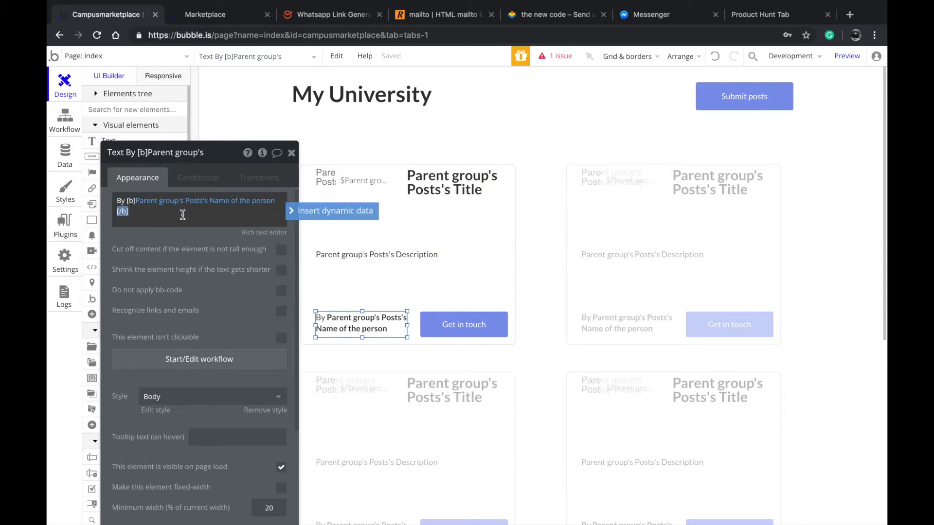
pyautogui.click(126, 202)
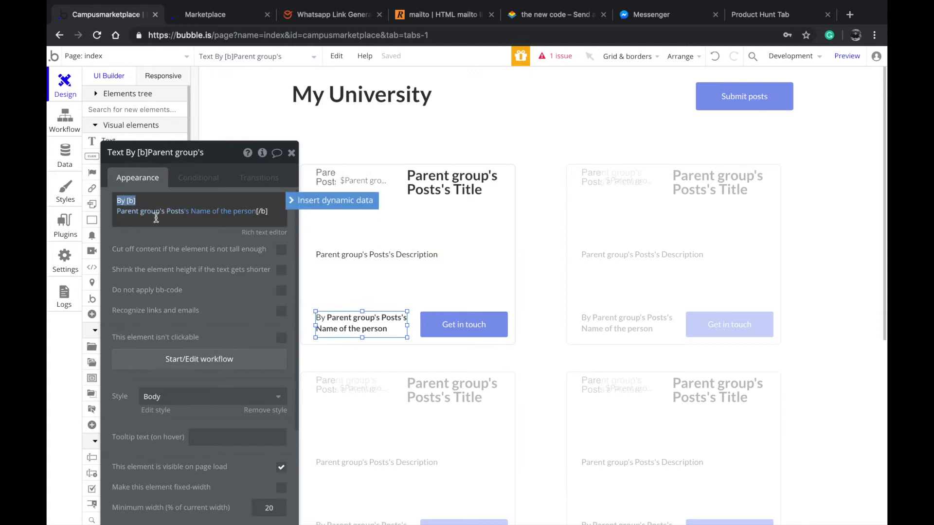
pyautogui.click(475, 324)
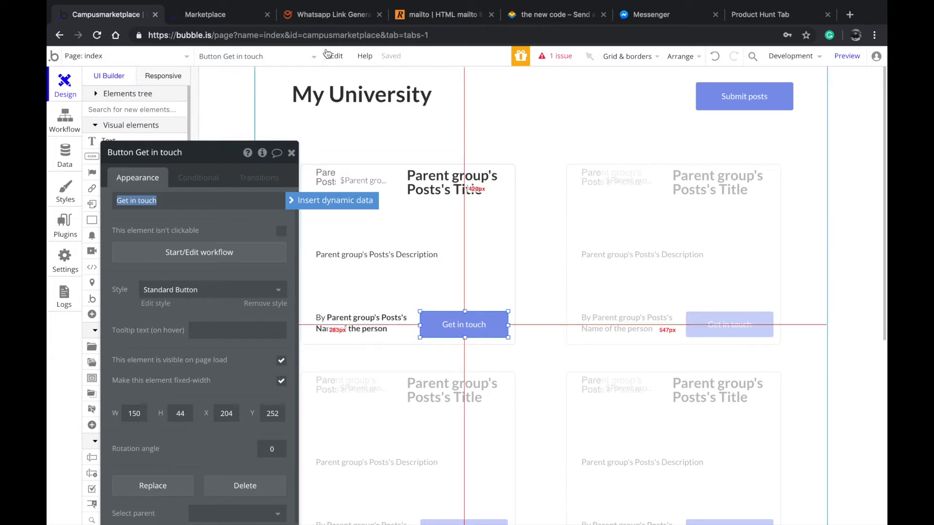
pyautogui.click(773, 105)
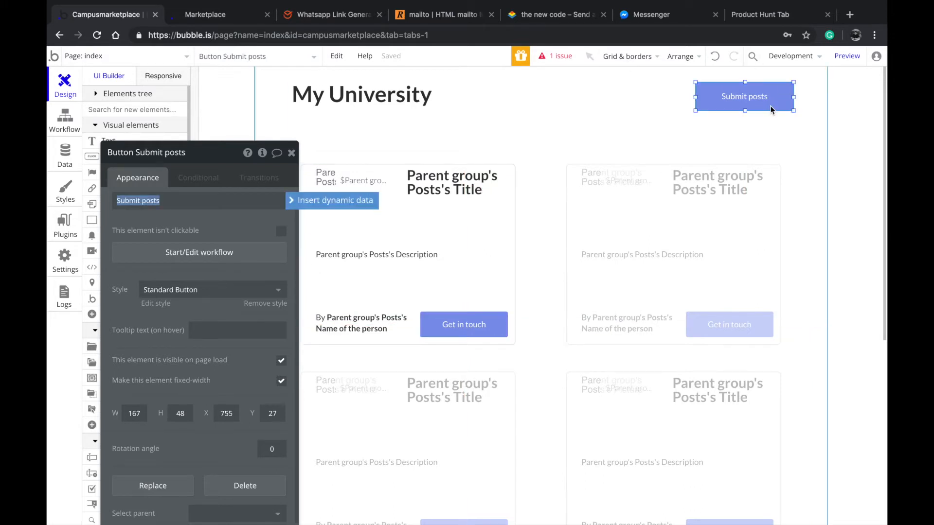
# Change the header button's text from Submit posts to "Submit Ad"
pyautogui.write('S')
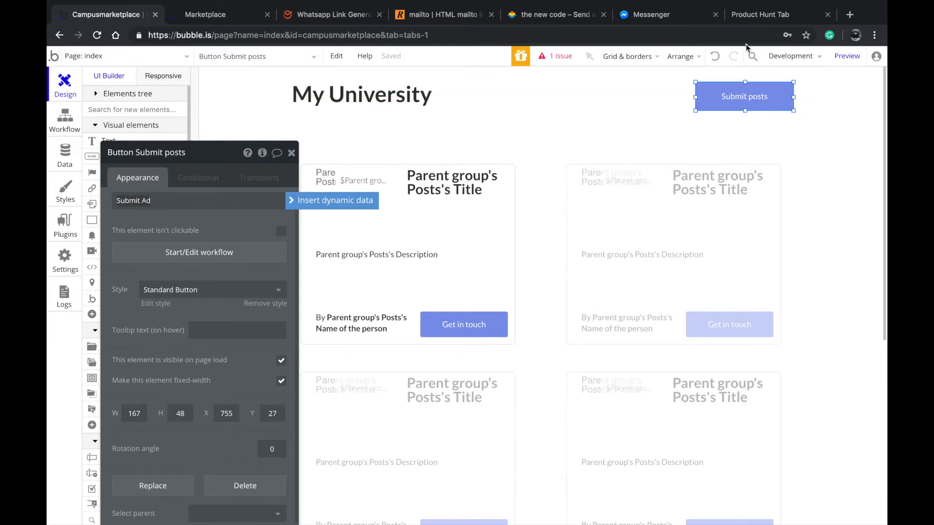
pyautogui.click(292, 153)
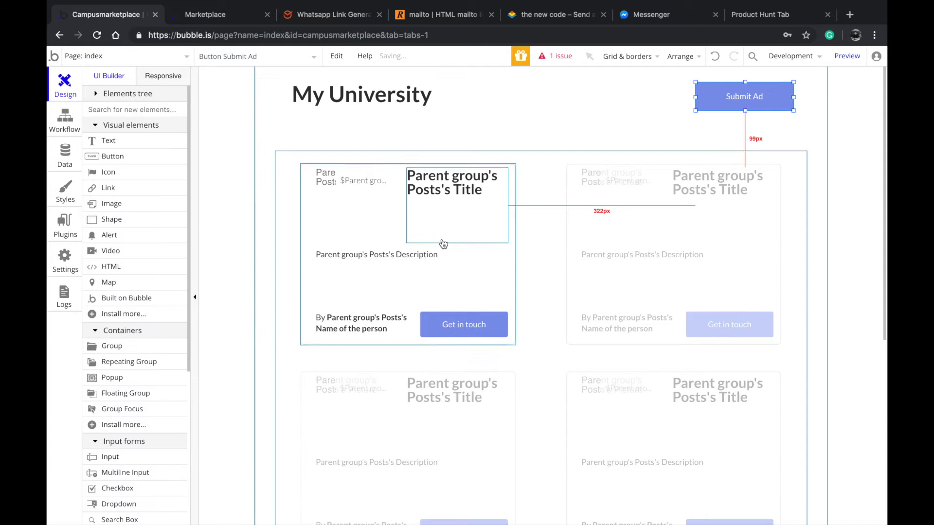
# Inspect the contact popup behind the Get in touch button and its Contact Channel repeating group, and return to the index page
pyautogui.scroll(-2, 428, 273)
pyautogui.click(442, 282)
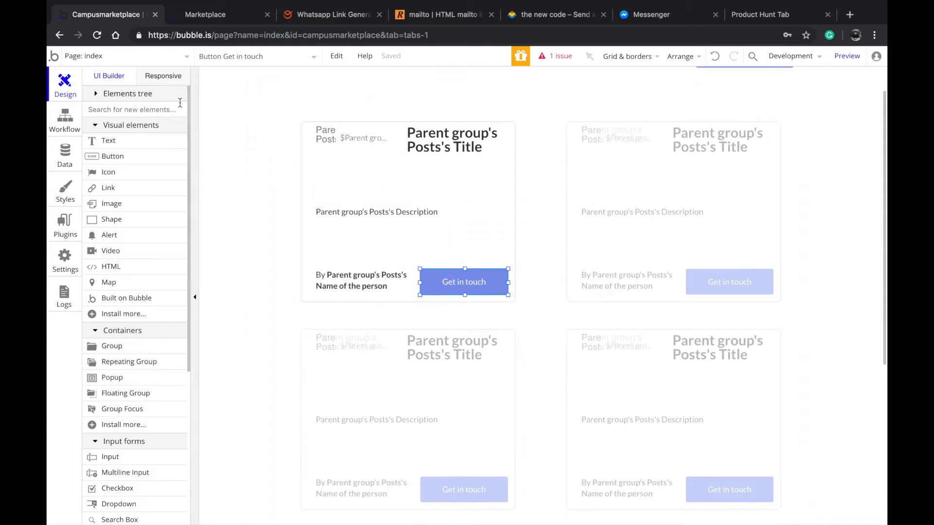
pyautogui.click(272, 57)
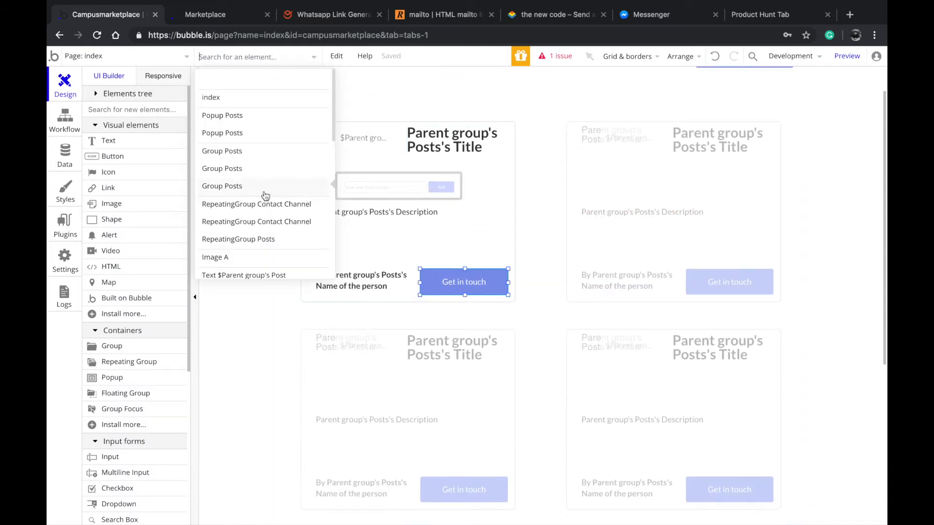
pyautogui.click(223, 133)
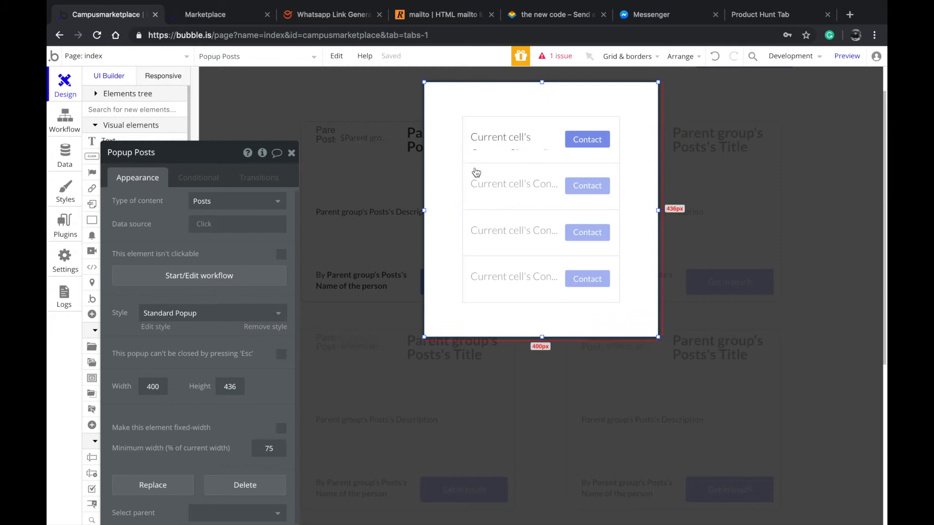
pyautogui.click(515, 178)
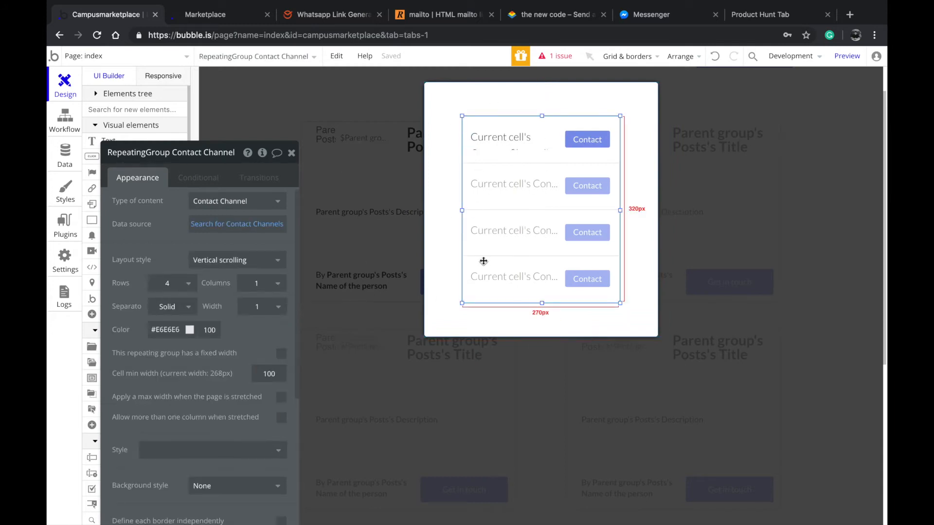
pyautogui.click(357, 263)
# Look over the index page's posts repeating group, the first card's picture and the My University heading
pyautogui.scroll(1, 452, 237)
pyautogui.scroll(1, 453, 237)
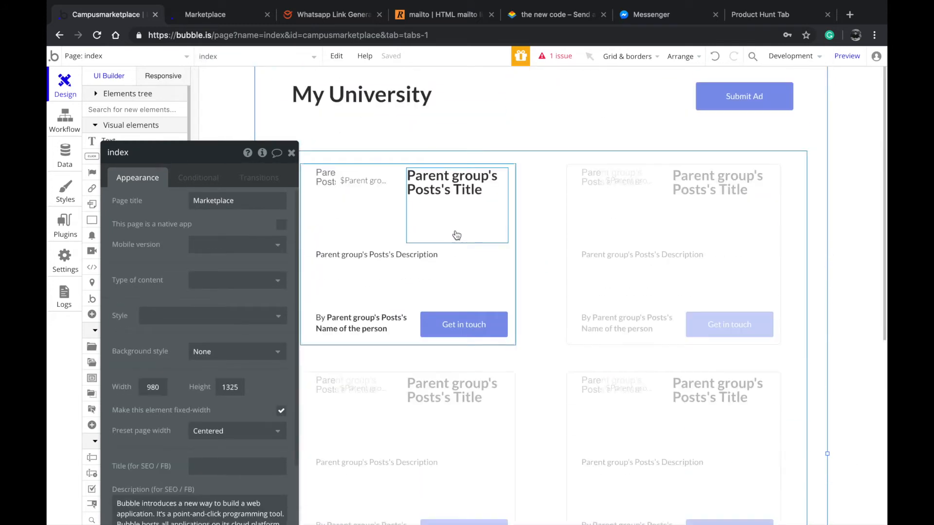
pyautogui.click(602, 246)
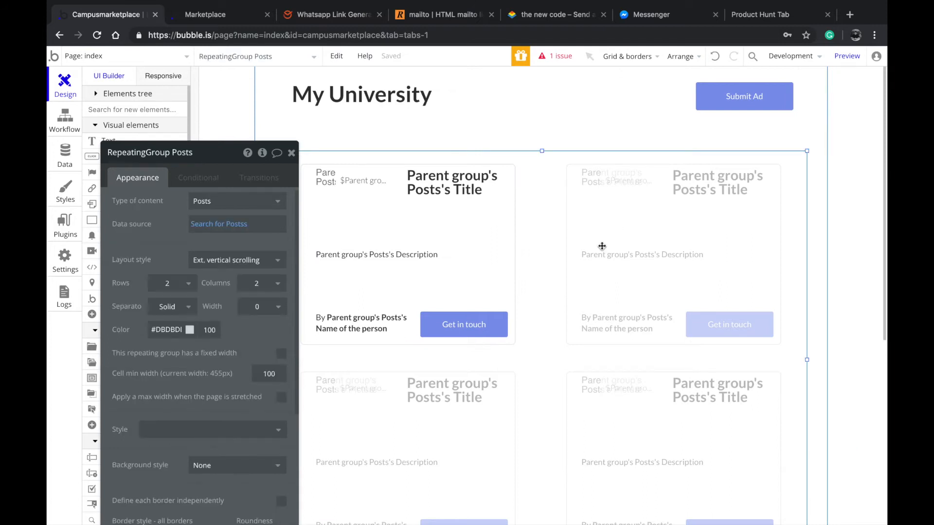
pyautogui.click(438, 197)
pyautogui.click(363, 202)
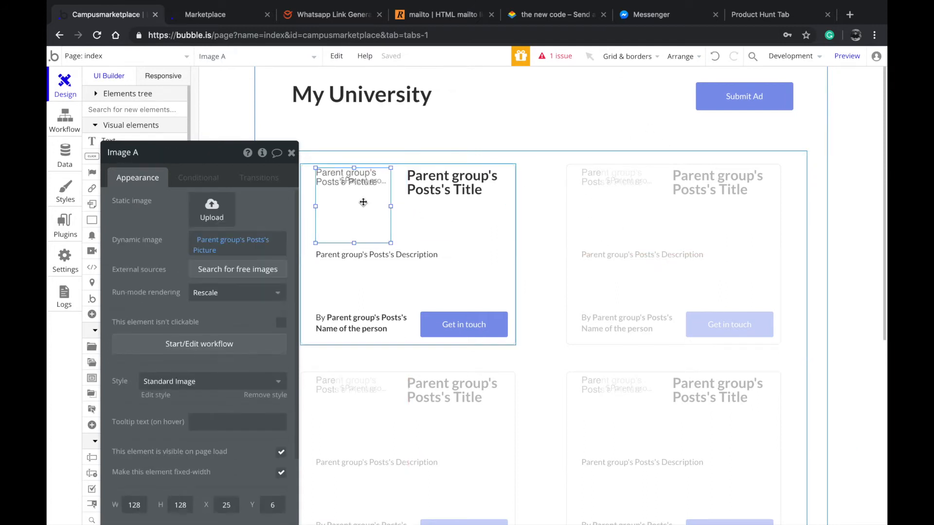
pyautogui.click(464, 133)
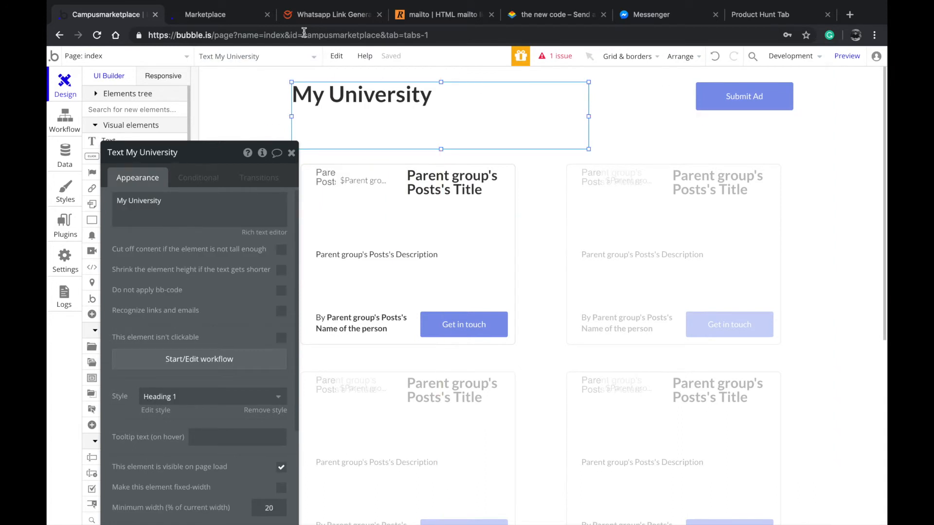
# Open the Submit an Ad popup and shorten its heading text box to about 67 px tall, ending above the image uploader
pyautogui.click(270, 57)
pyautogui.moveTo(235, 125)
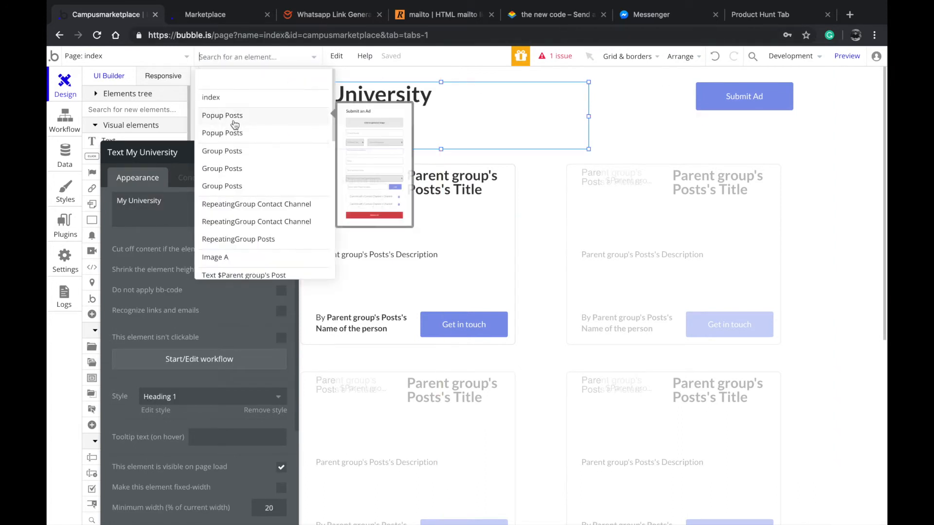
pyautogui.click(235, 124)
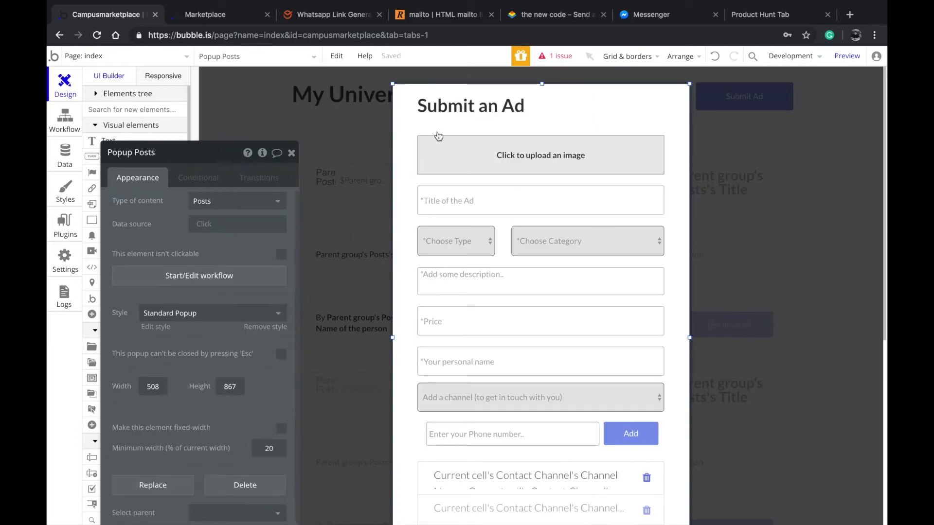
pyautogui.click(461, 111)
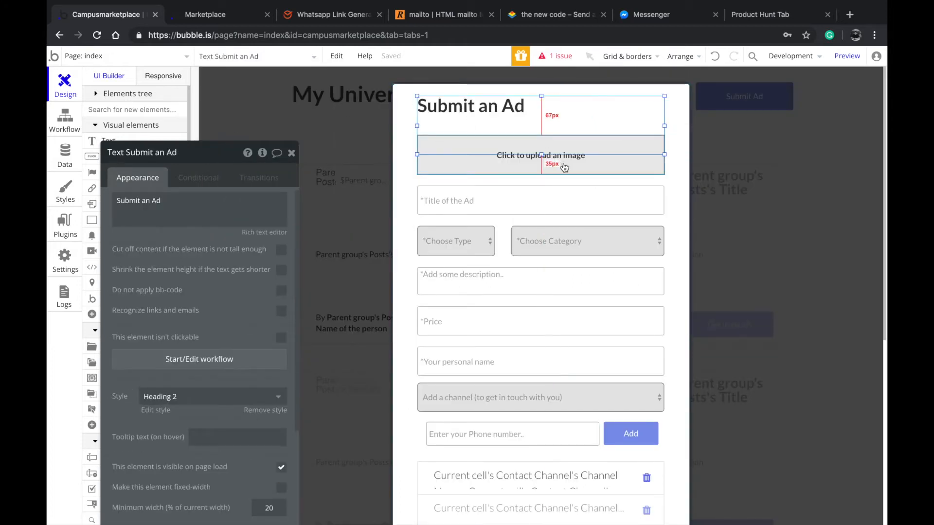
pyautogui.moveTo(541, 160); pyautogui.dragTo(552, 141)
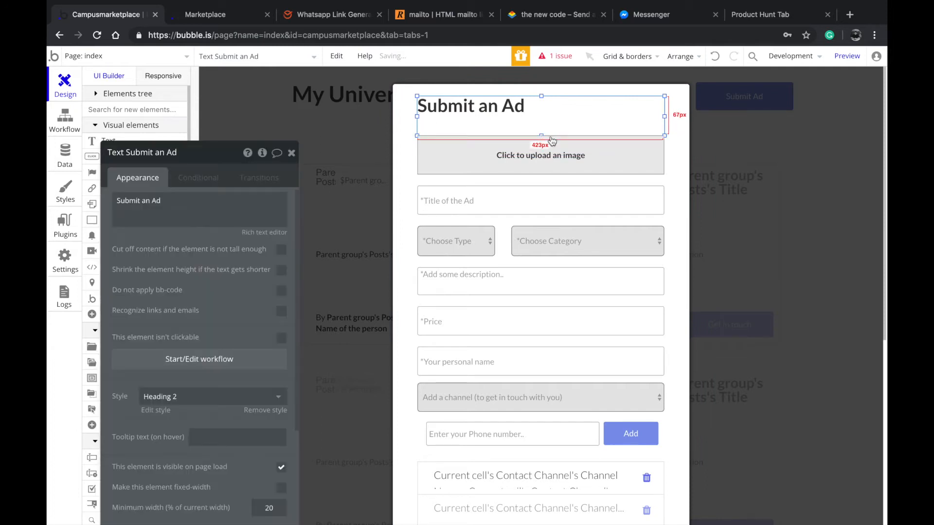
# Inspect the settings of the picture uploader, the Price input and the personal name input in the popup
pyautogui.click(536, 164)
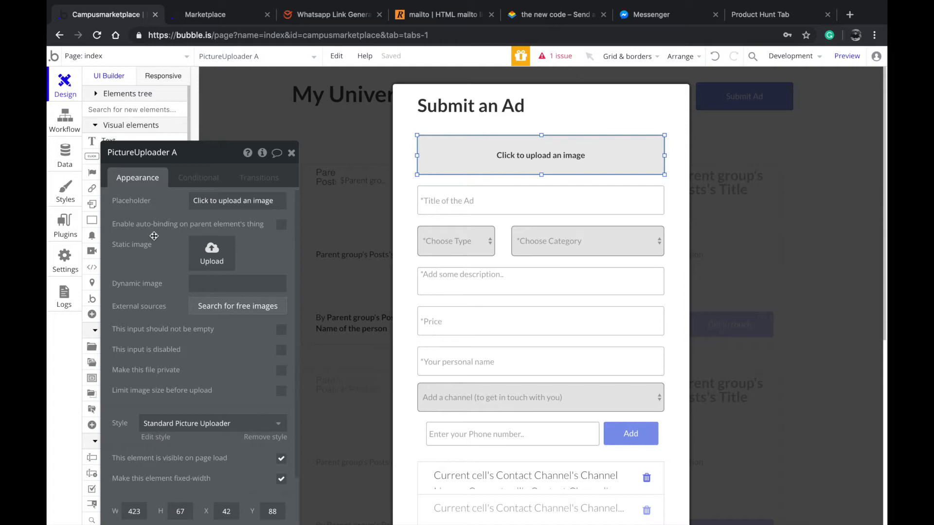
pyautogui.click(243, 205)
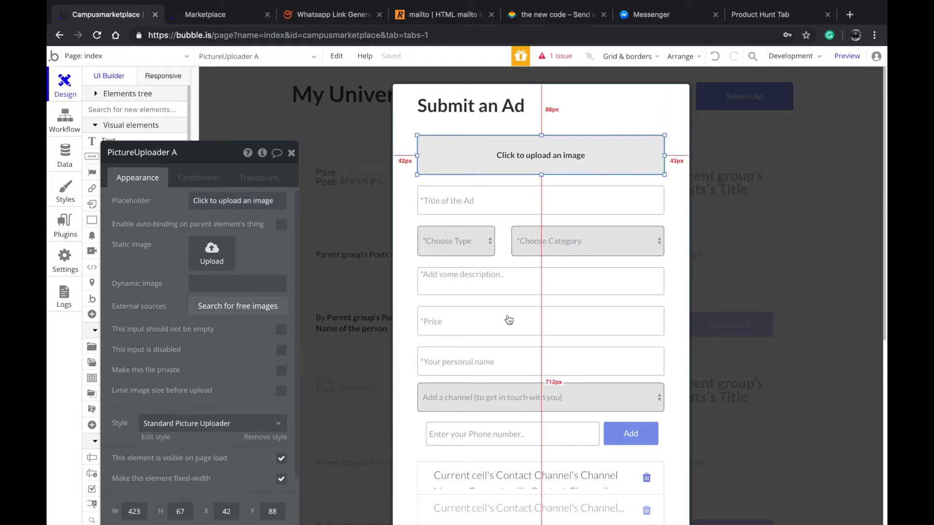
pyautogui.scroll(-1, 509, 319)
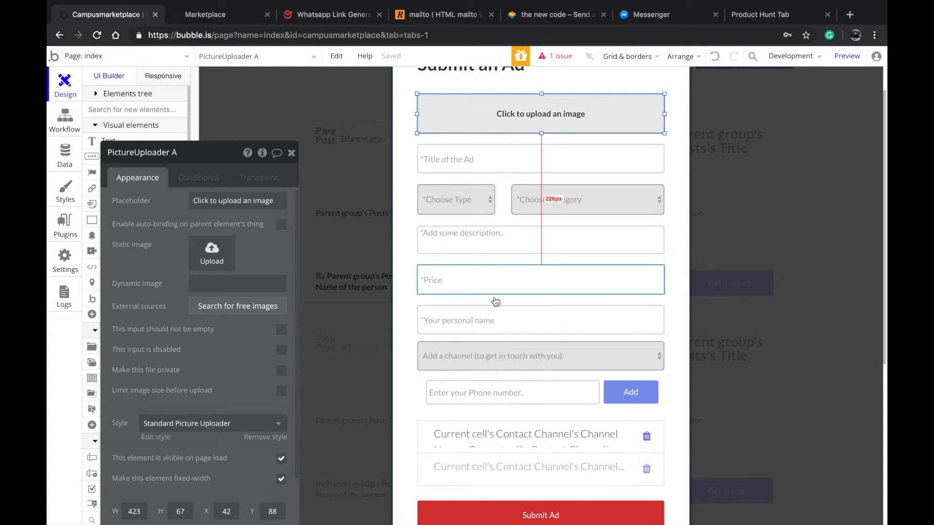
pyautogui.click(443, 281)
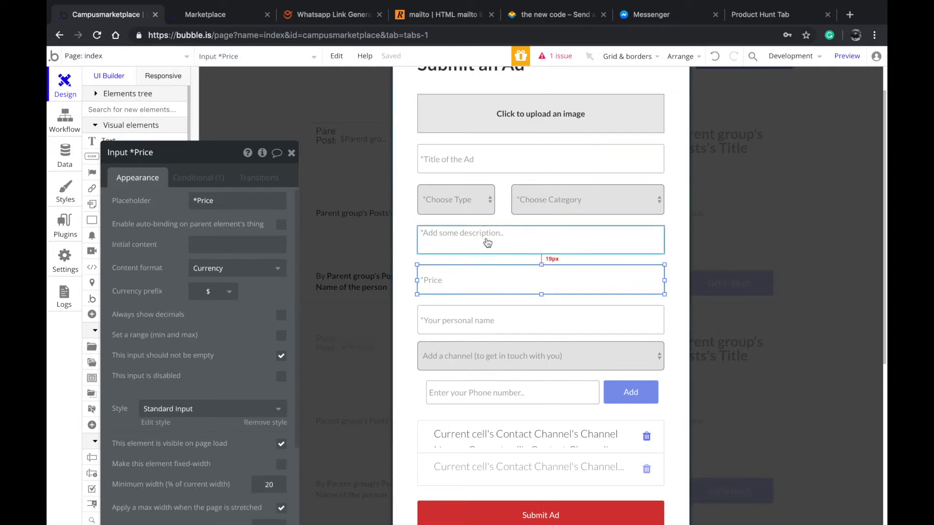
pyautogui.click(465, 328)
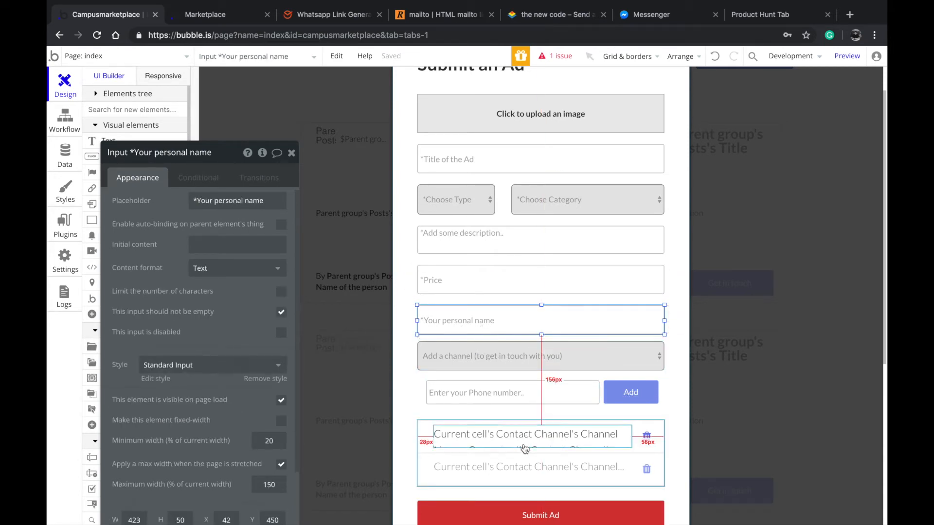
# Examine the popup's description multiline input, image uploader and ad title input
pyautogui.click(488, 284)
pyautogui.click(482, 249)
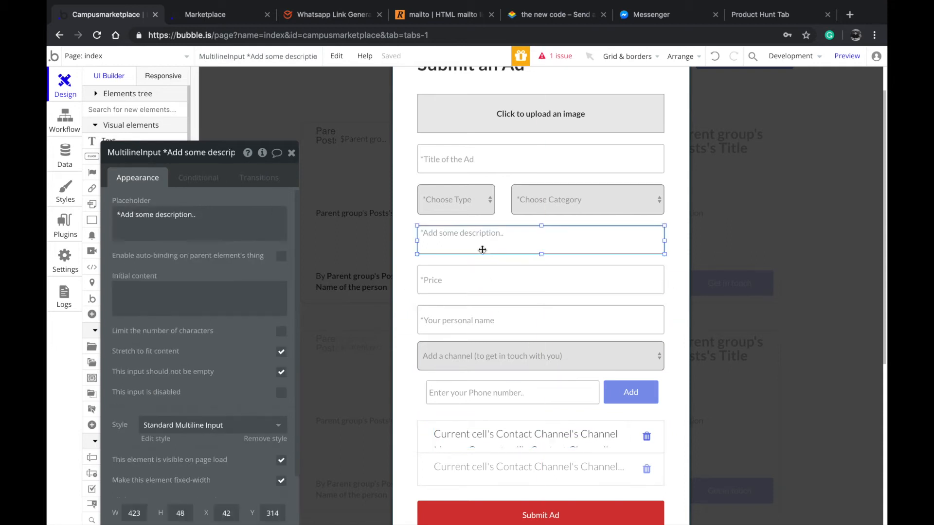
pyautogui.click(481, 118)
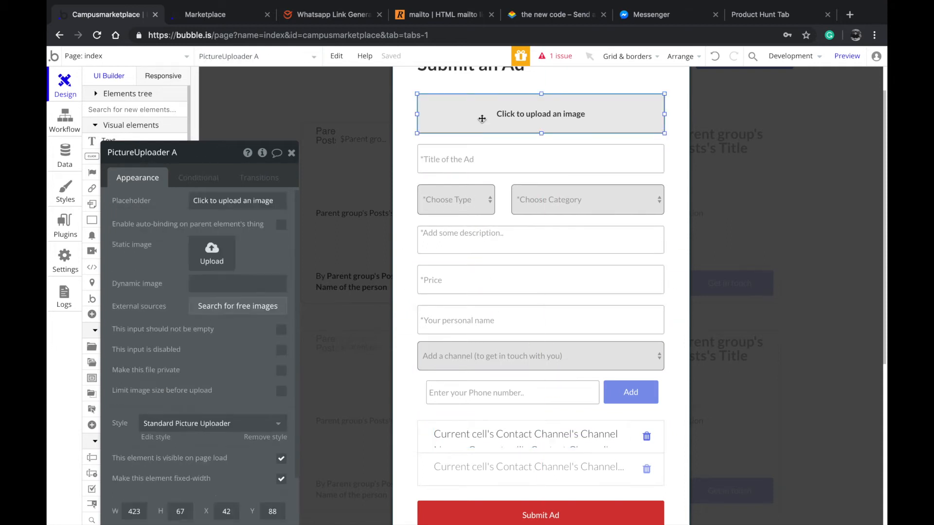
pyautogui.click(478, 157)
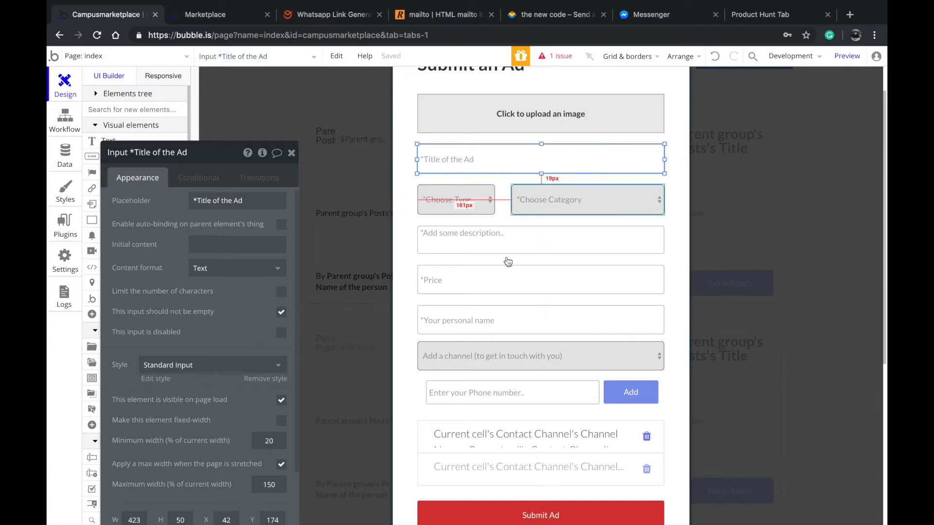
# Examine the static choices of the Choose Type and Choose Category dropdowns in the Submit an Ad popup
pyautogui.scroll(1, 476, 229)
pyautogui.click(476, 241)
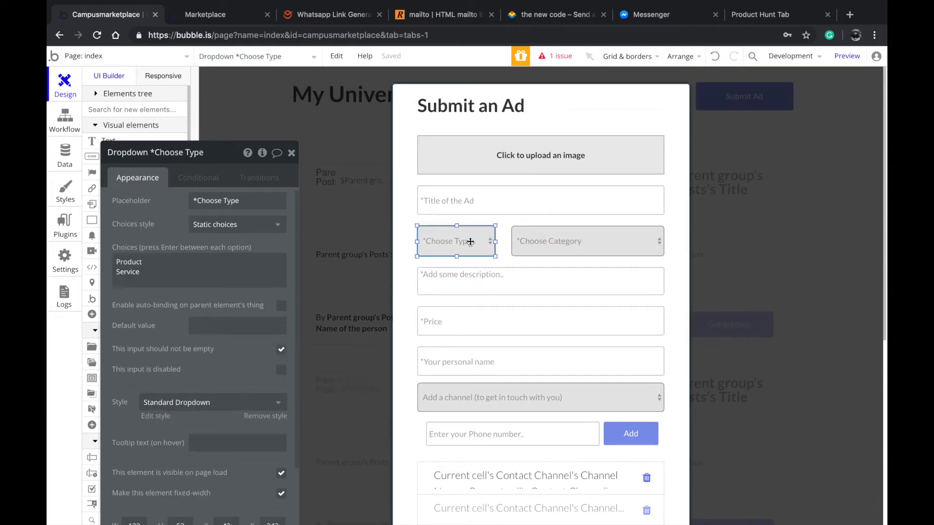
pyautogui.click(159, 277)
pyautogui.moveTo(154, 270); pyautogui.dragTo(118, 243)
pyautogui.click(146, 204)
pyautogui.click(572, 244)
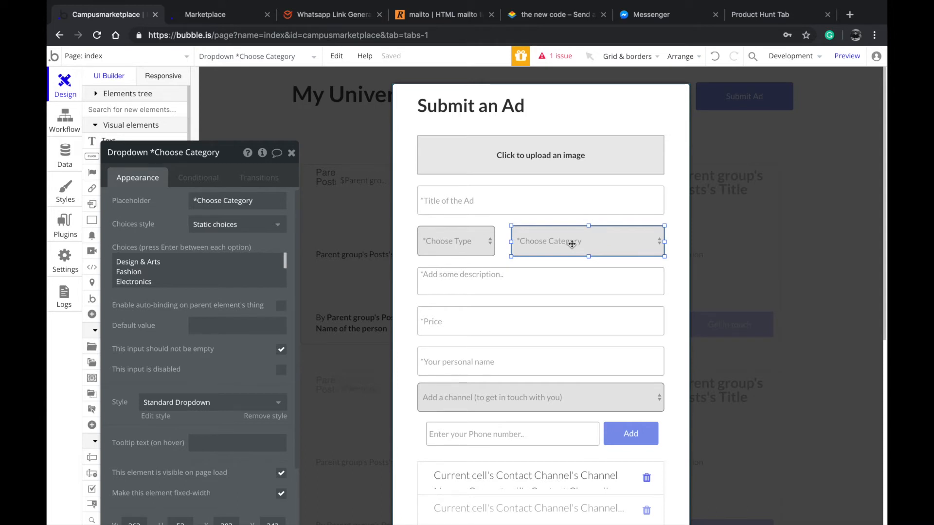
pyautogui.click(470, 244)
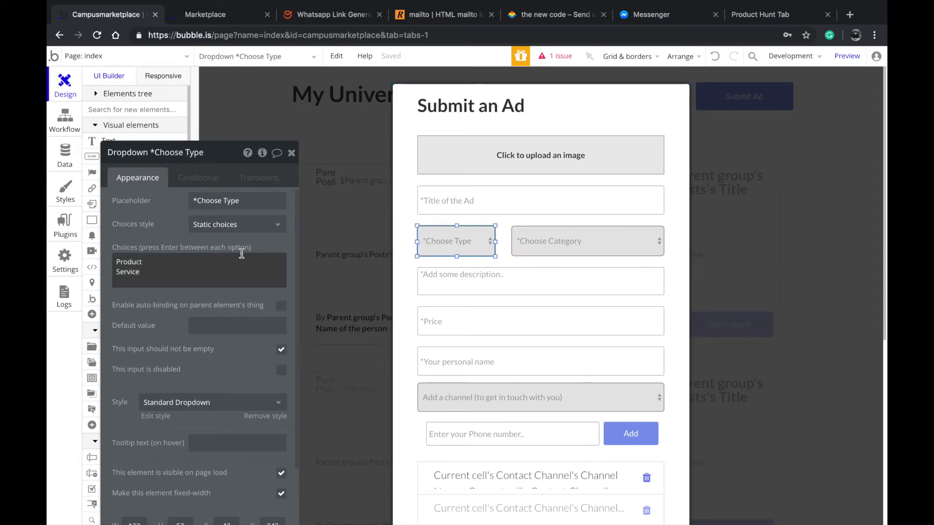
pyautogui.hotkey('ctrl', 'a')
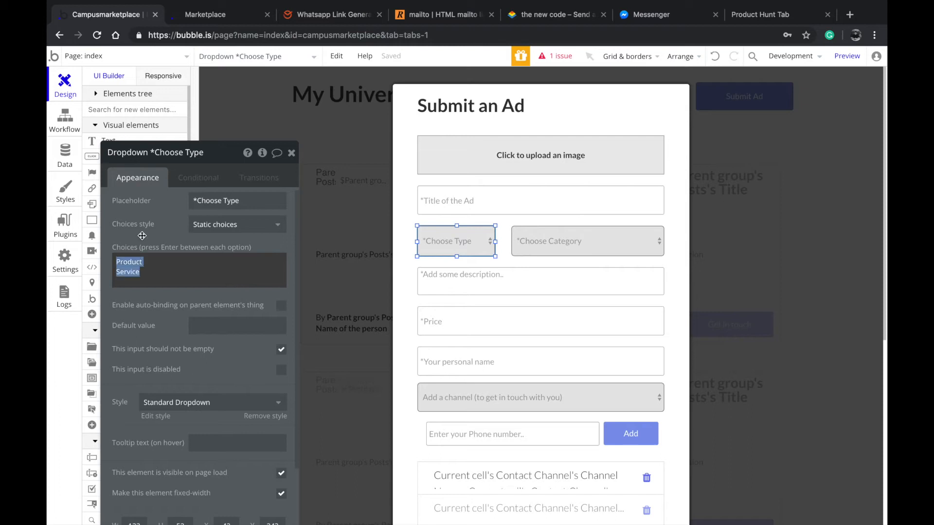
pyautogui.click(185, 237)
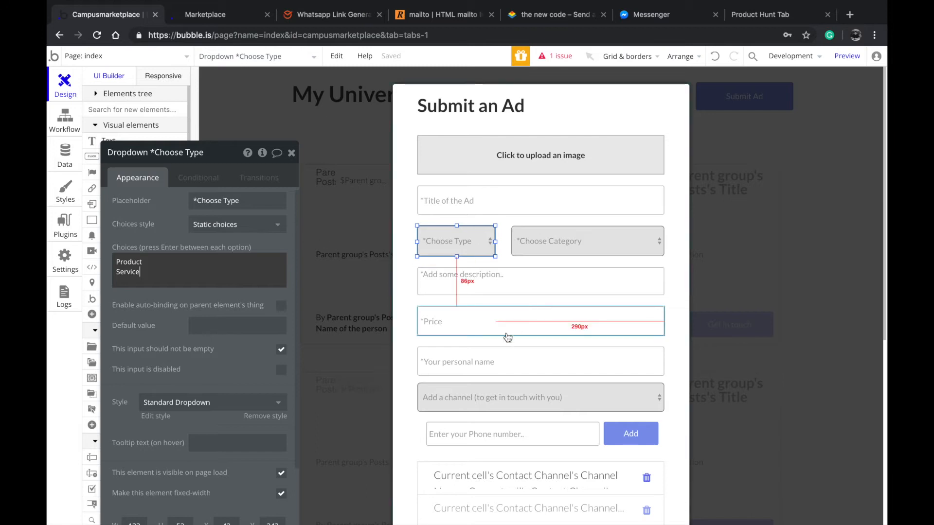
# Examine the Price input's condition that swaps the placeholder when the Choose Type dropdown's value is Service
pyautogui.click(448, 327)
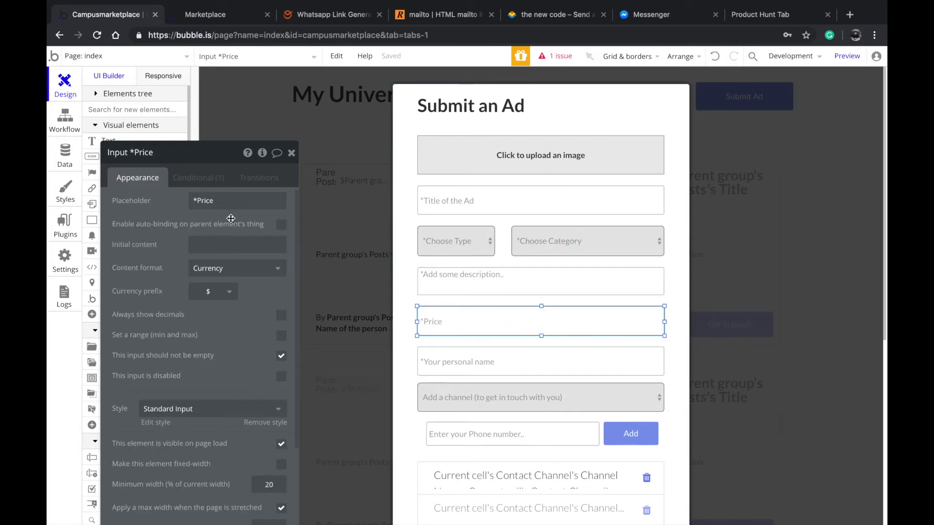
pyautogui.click(196, 179)
pyautogui.moveTo(194, 234); pyautogui.dragTo(174, 187)
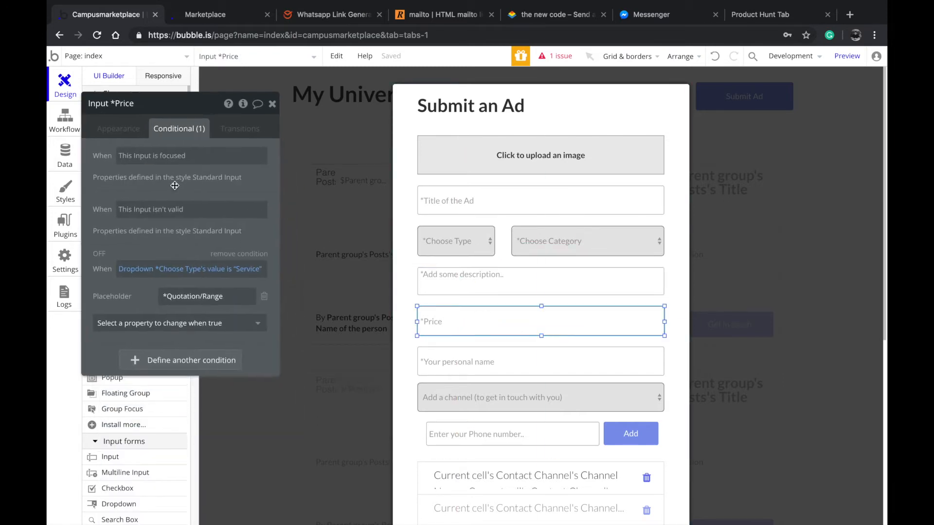
pyautogui.moveTo(194, 275)
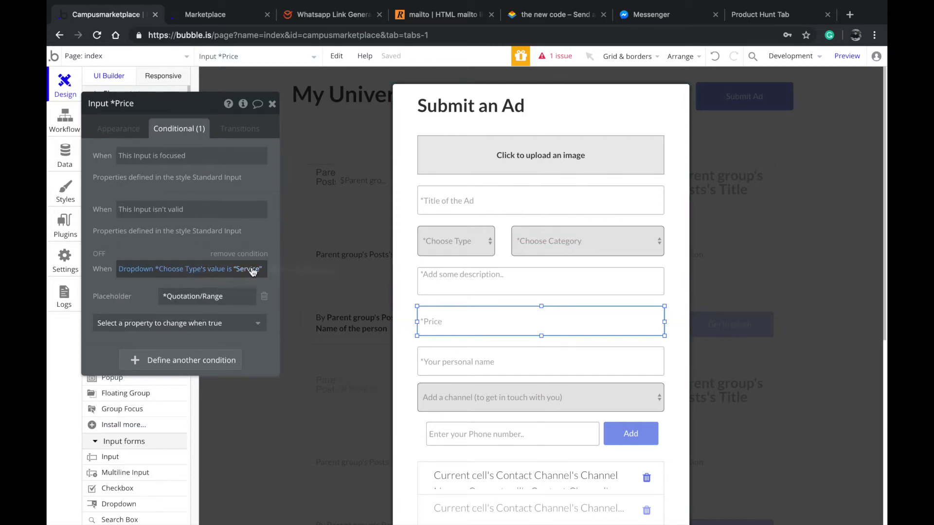
pyautogui.click(234, 296)
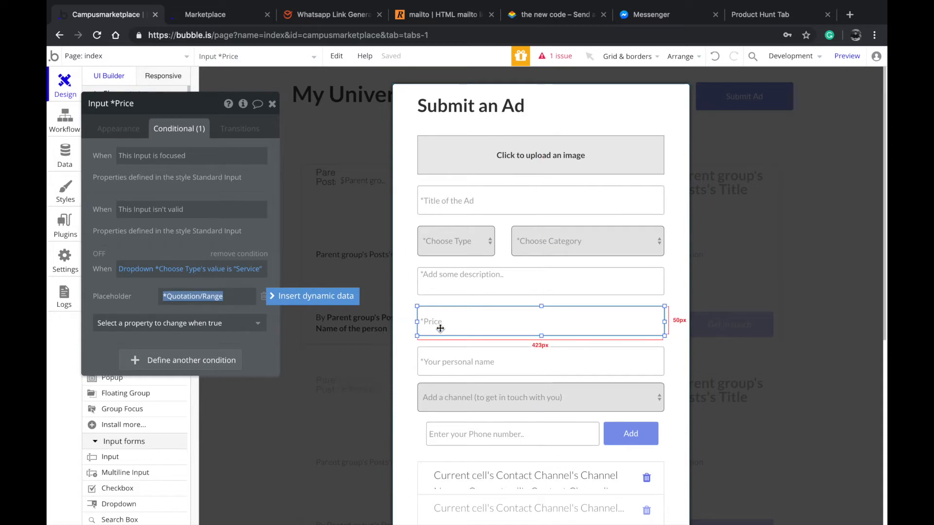
pyautogui.click(229, 297)
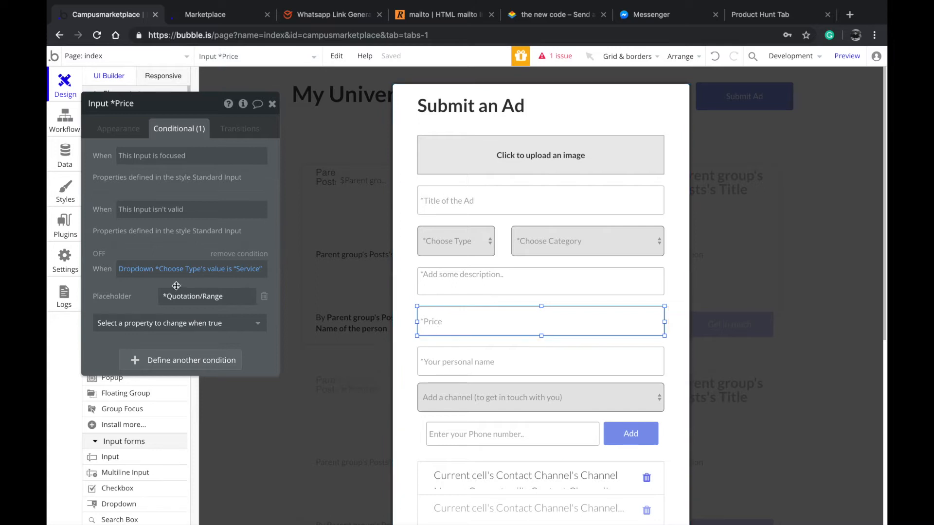
# Look over the lower part of the popup and return to the Price input's appearance settings
pyautogui.scroll(-3, 419, 340)
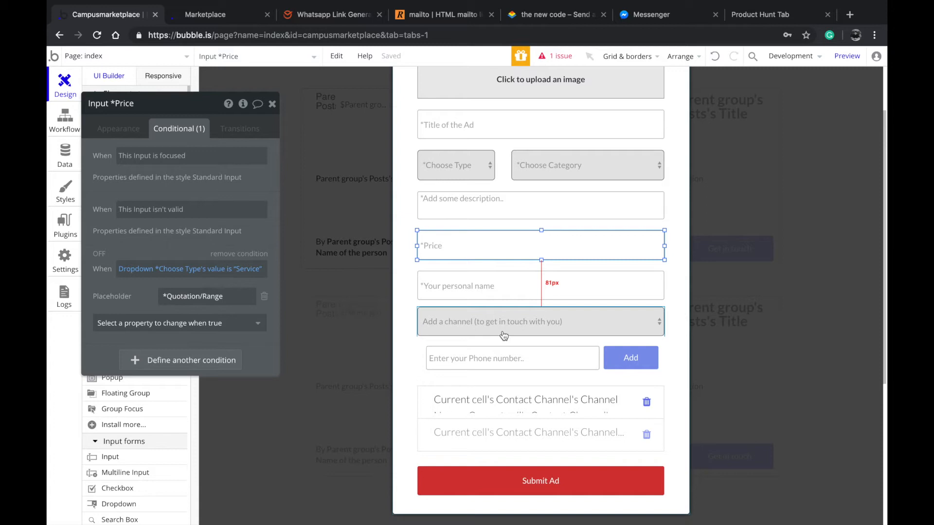
pyautogui.click(495, 215)
pyautogui.click(457, 240)
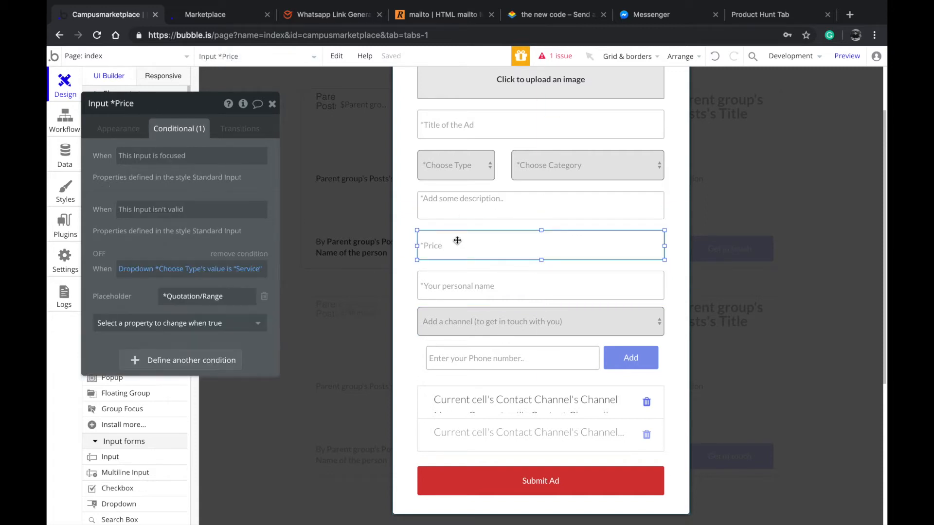
pyautogui.click(141, 140)
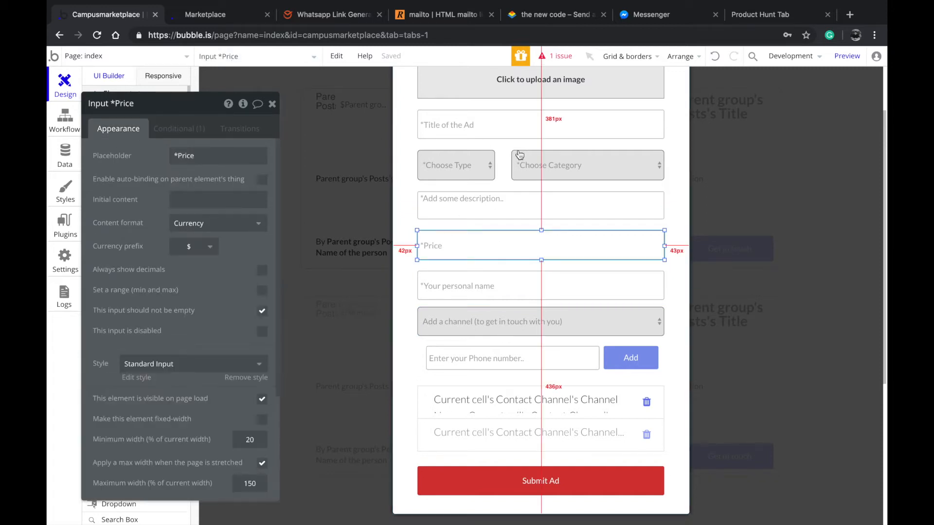
# Compare the appearance settings of the Choose Type and Choose Category dropdowns in the Submit an Ad popup
pyautogui.click(483, 165)
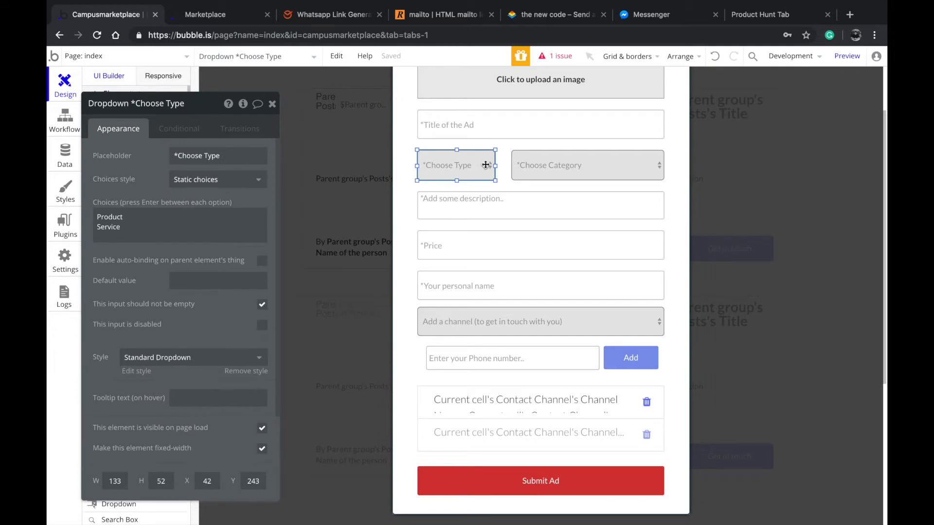
pyautogui.click(525, 167)
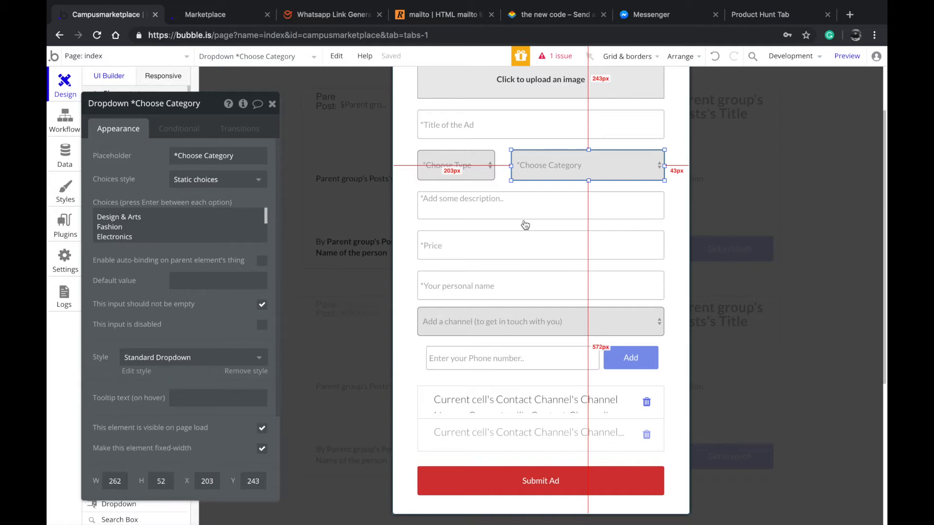
pyautogui.click(469, 164)
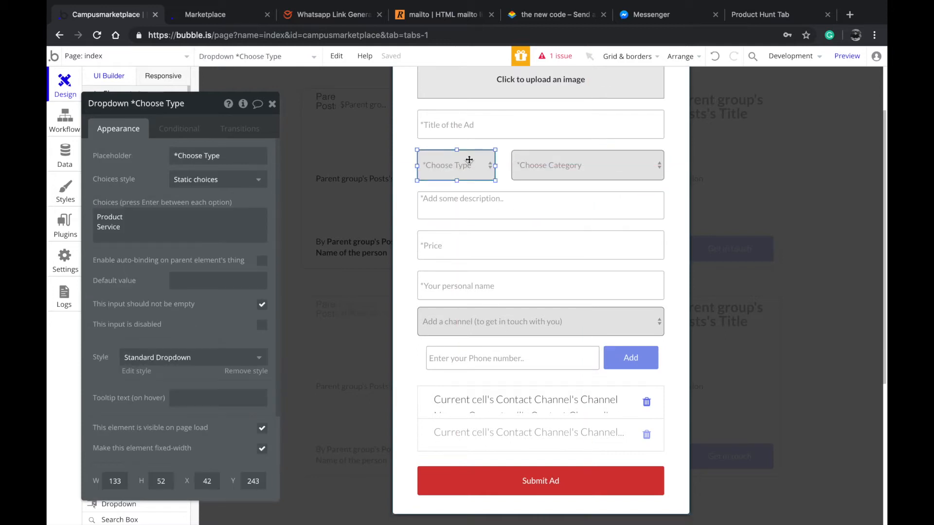
pyautogui.click(598, 155)
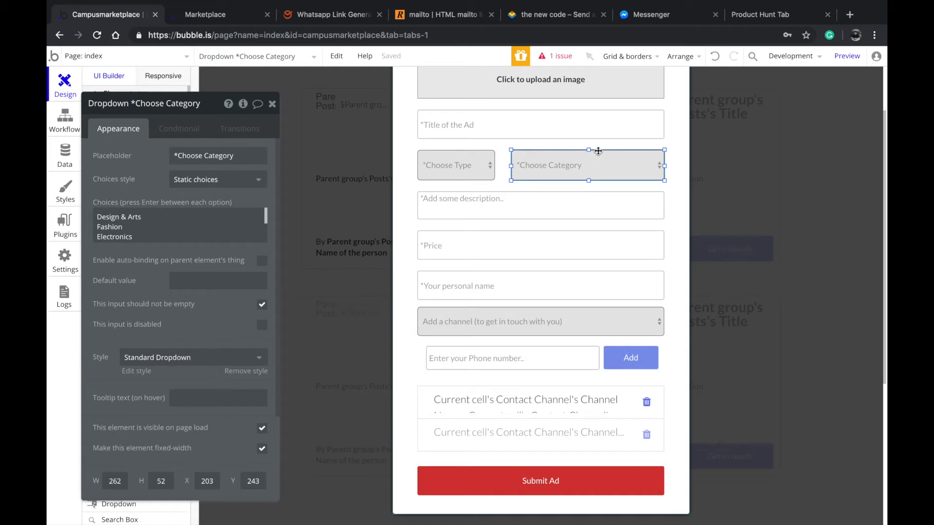
# Expand the Choose Category dropdown's list of static choices and read through all of its options
pyautogui.click(124, 238)
pyautogui.click(146, 257)
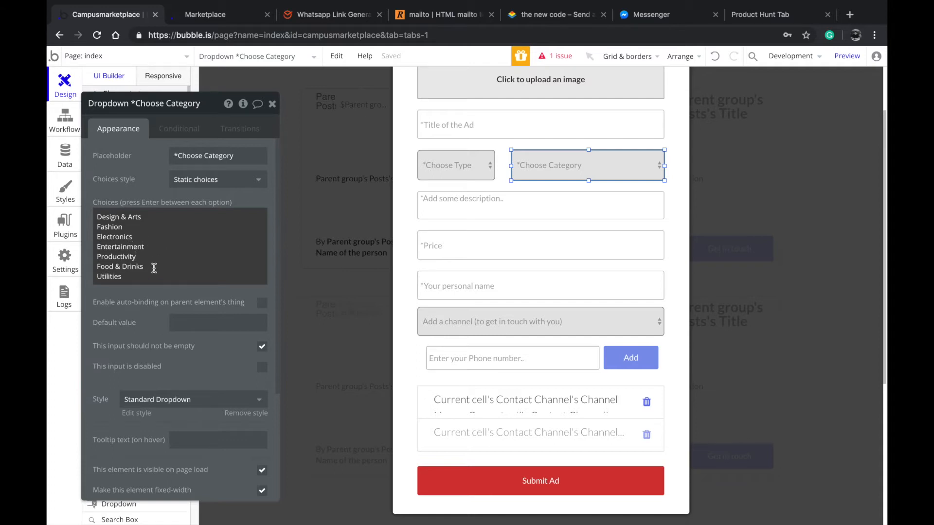
pyautogui.moveTo(152, 275); pyautogui.dragTo(102, 211)
pyautogui.click(125, 191)
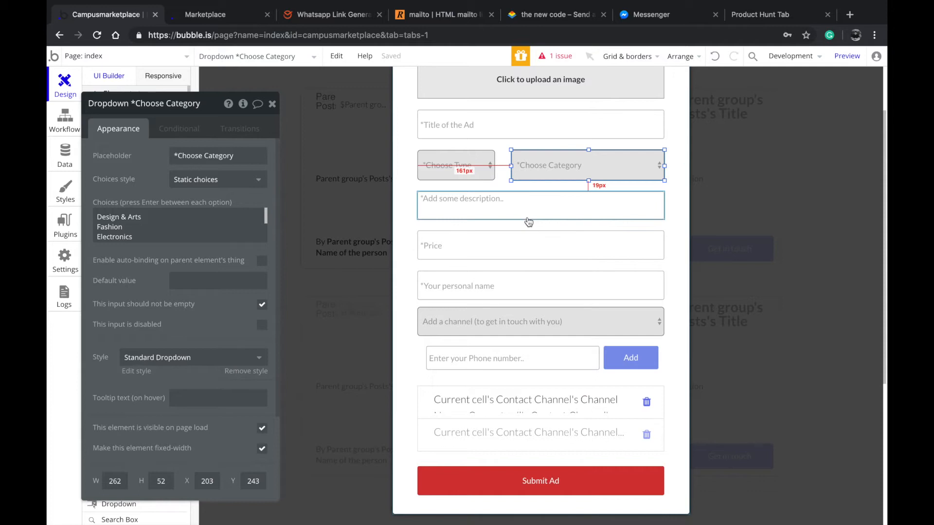
pyautogui.click(134, 214)
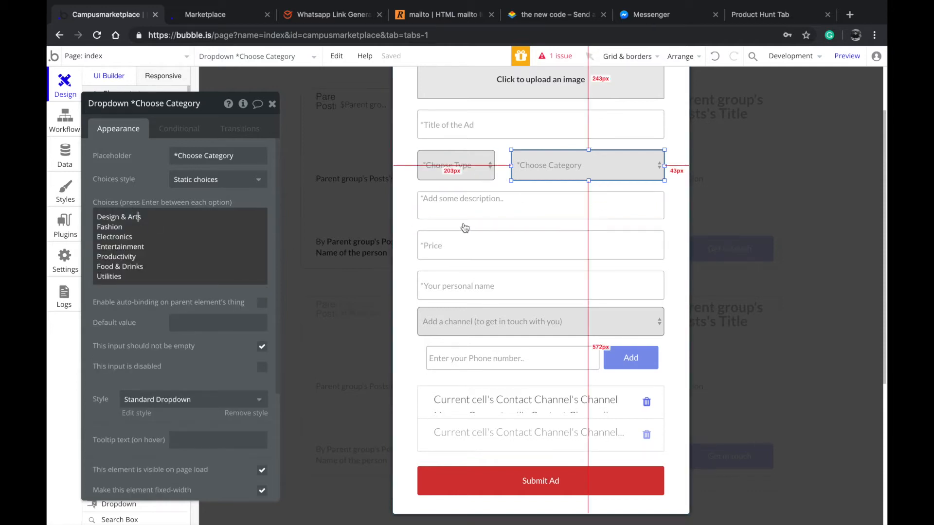
pyautogui.click(542, 199)
pyautogui.click(519, 165)
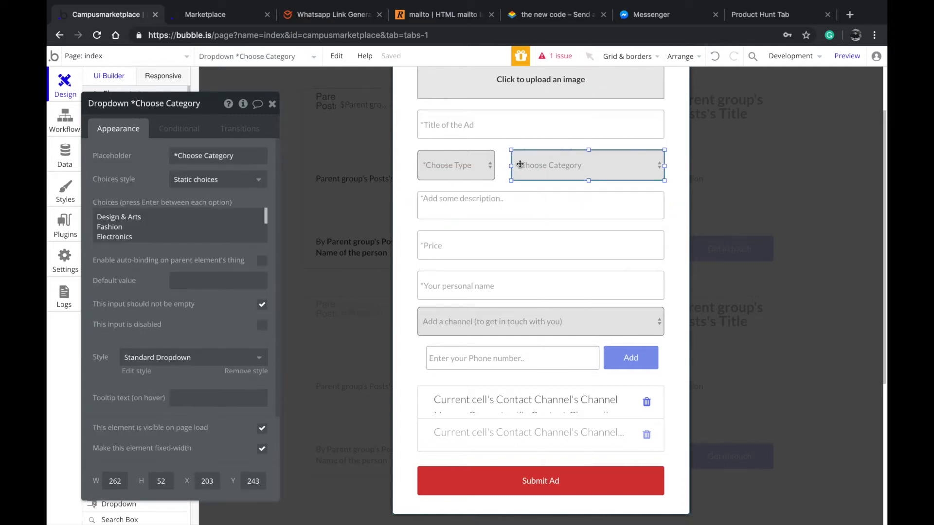
# Review the description input's settings, plus the Price input's content format and available currency prefixes
pyautogui.click(500, 217)
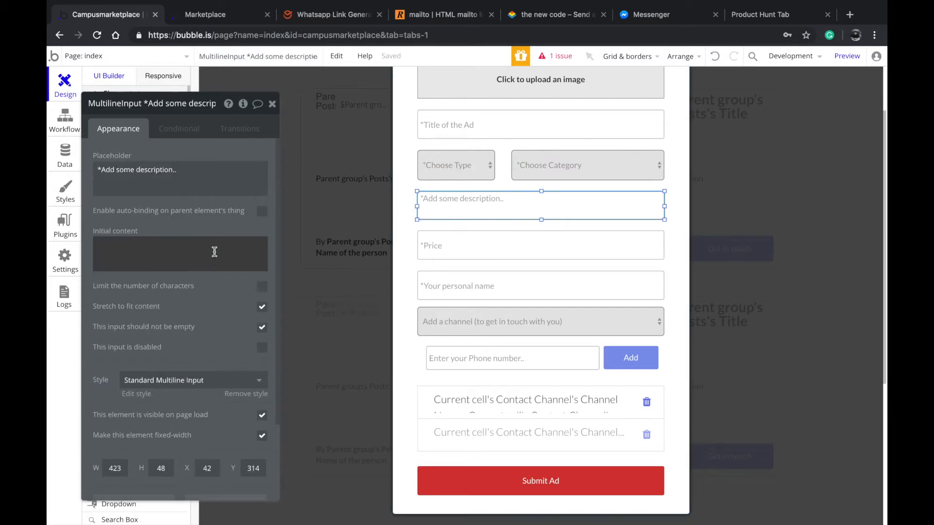
pyautogui.click(481, 259)
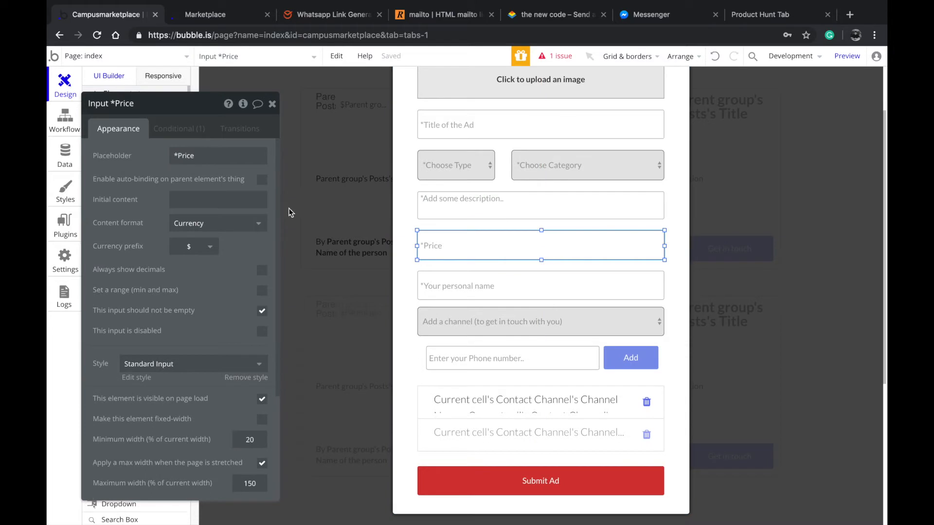
pyautogui.click(243, 221)
pyautogui.click(141, 222)
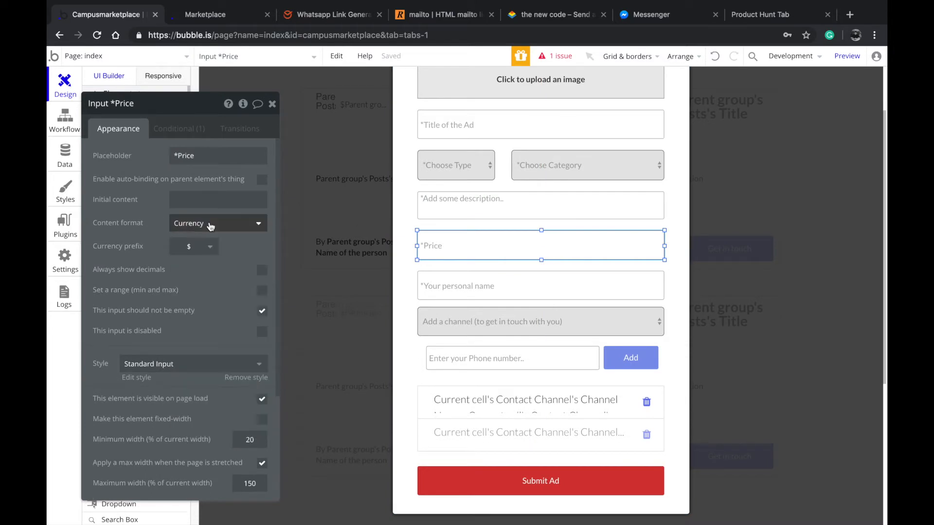
pyautogui.click(206, 238)
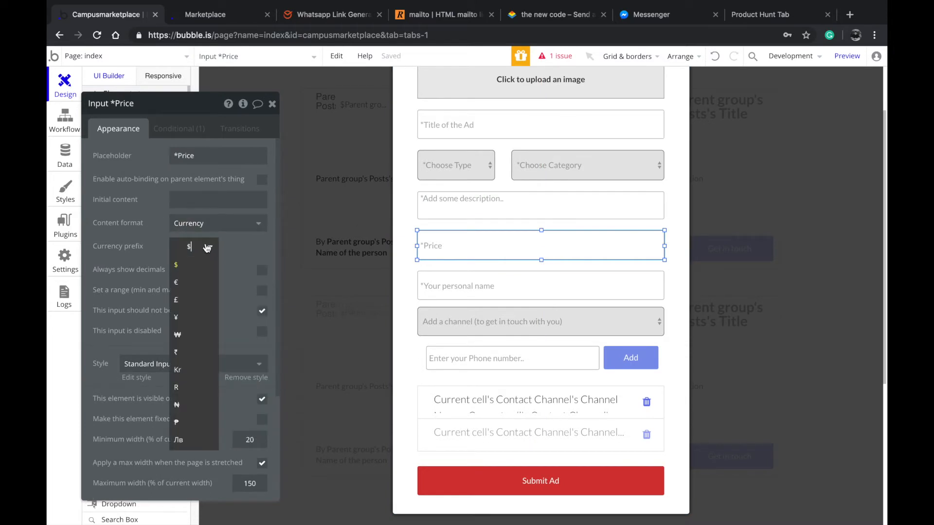
pyautogui.click(162, 282)
pyautogui.click(190, 246)
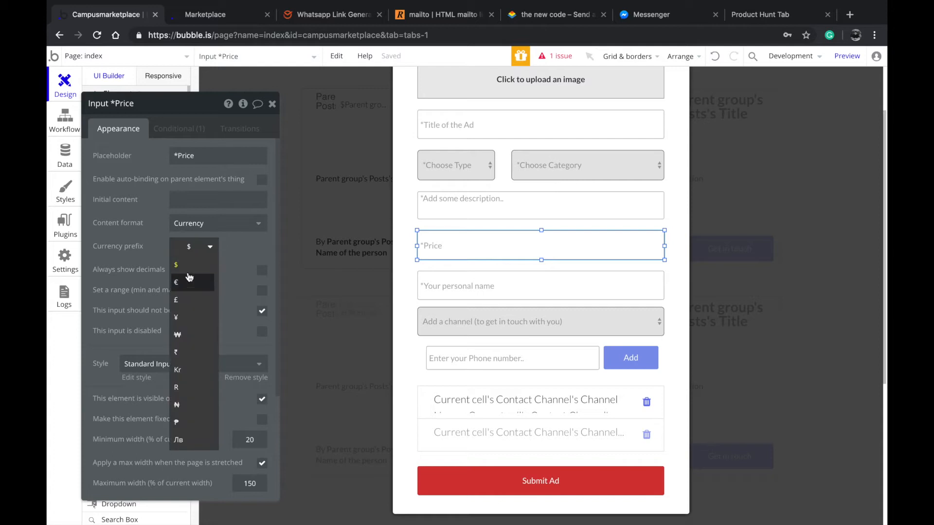
pyautogui.click(240, 255)
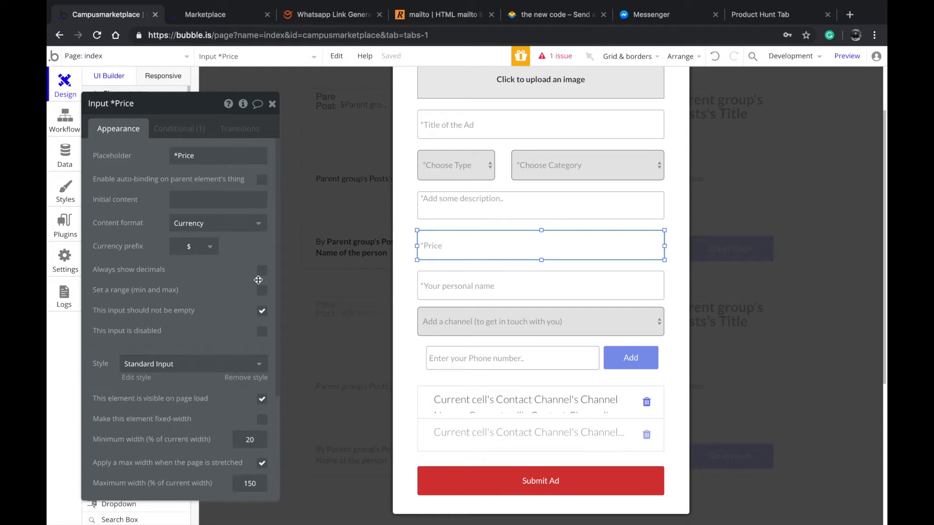
# Compare the settings of the Price input with those of the personal name input and contact channel dropdown below it
pyautogui.scroll(-1, 431, 271)
pyautogui.click(431, 267)
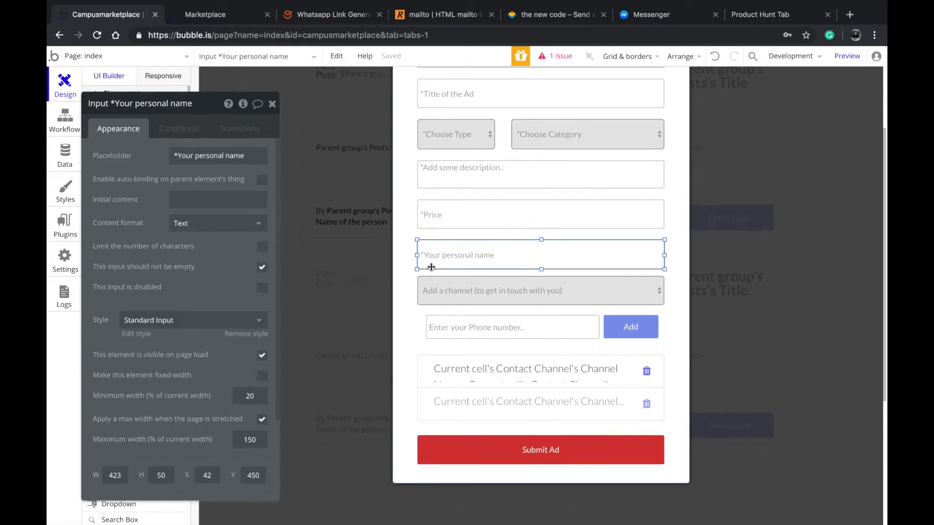
pyautogui.click(443, 234)
pyautogui.scroll(1, 443, 234)
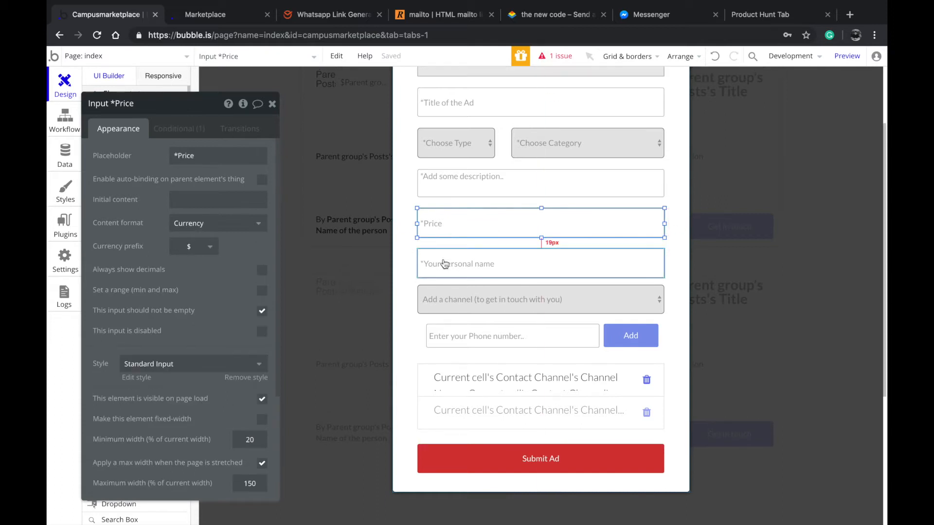
pyautogui.click(444, 265)
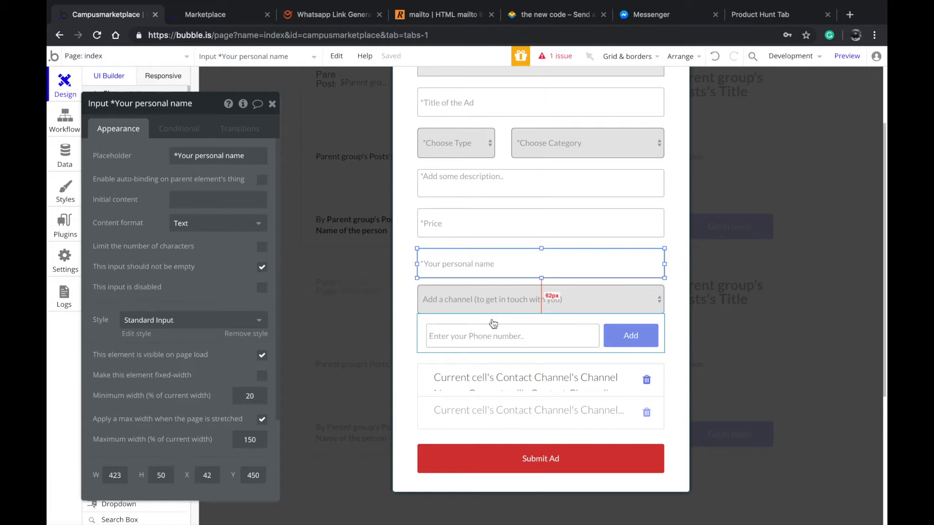
pyautogui.click(474, 319)
pyautogui.click(455, 298)
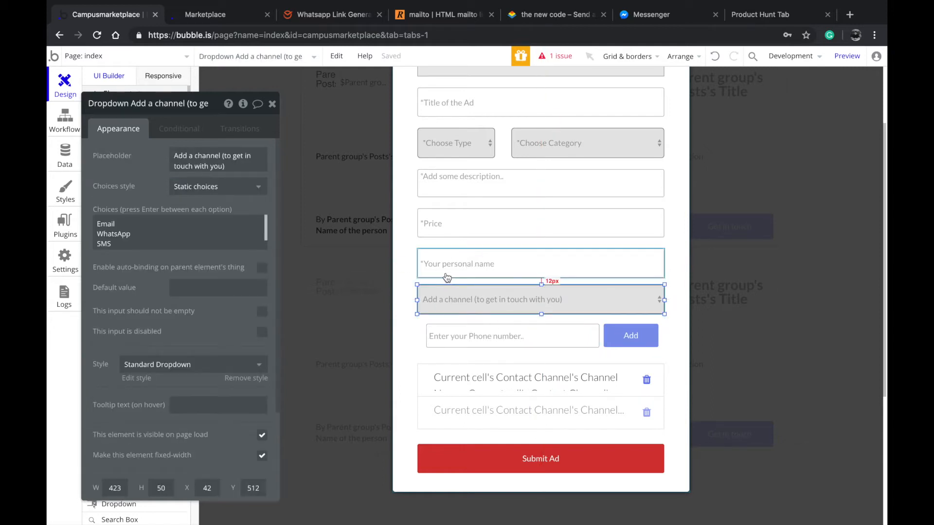
pyautogui.click(455, 265)
pyautogui.click(453, 233)
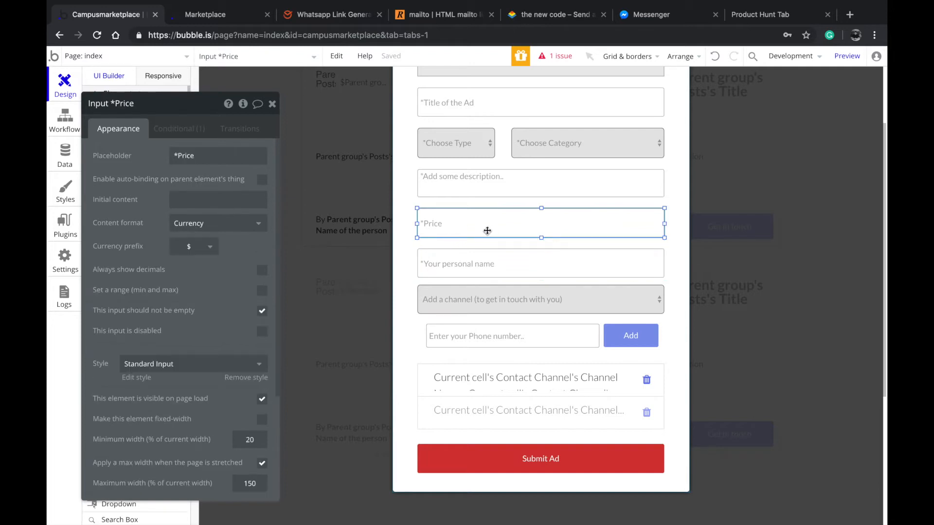
pyautogui.scroll(1, 528, 209)
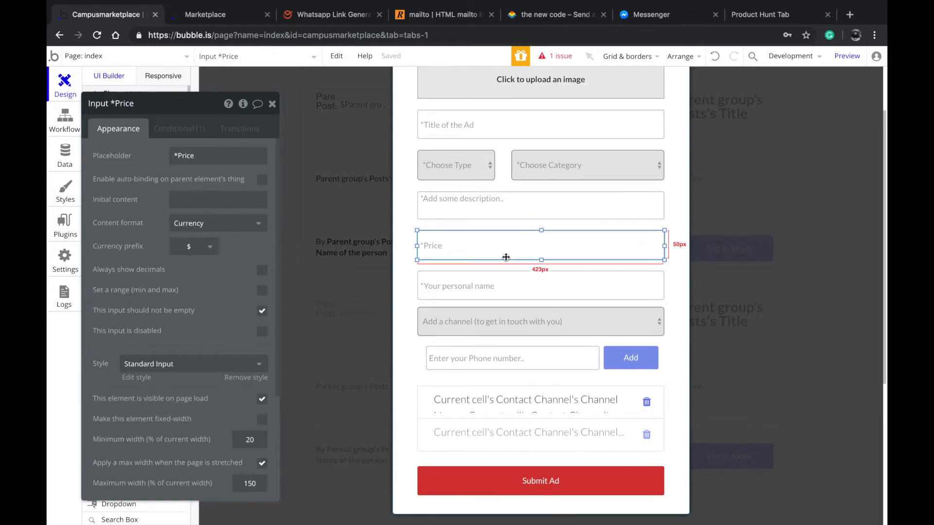
# Examine the personal name input's settings, along with the phone number group and channel dropdown beneath it
pyautogui.click(524, 284)
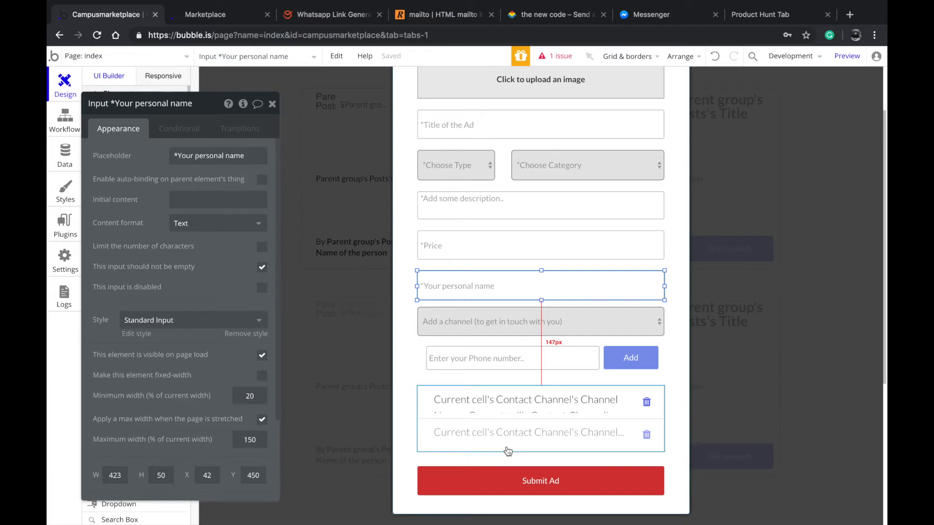
pyautogui.click(527, 345)
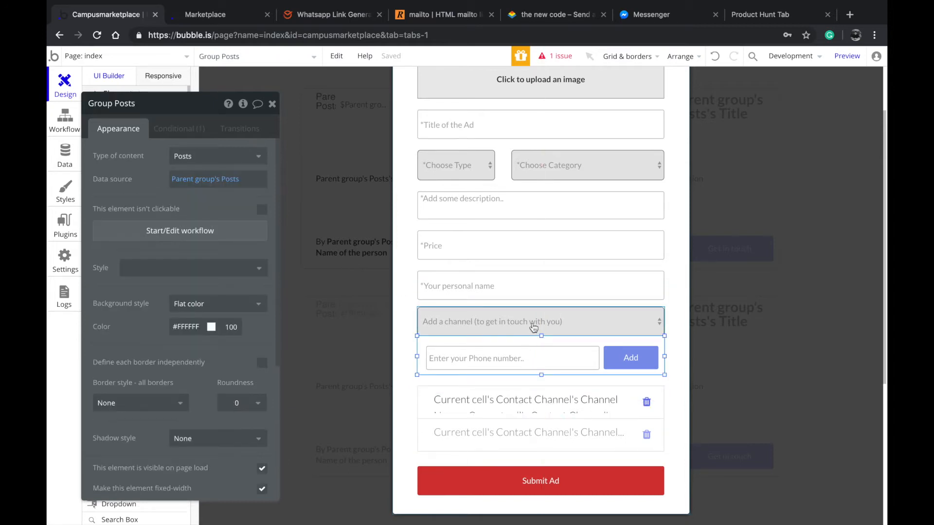
pyautogui.click(533, 326)
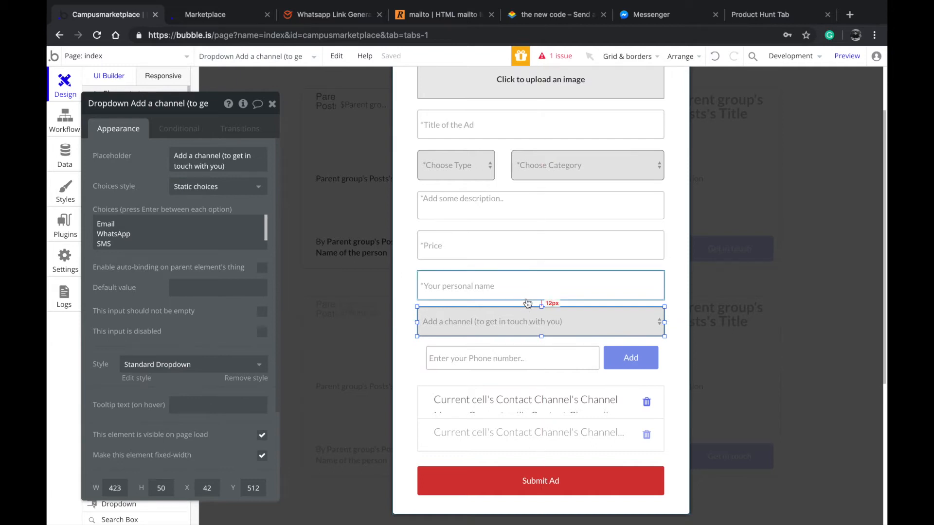
pyautogui.click(512, 288)
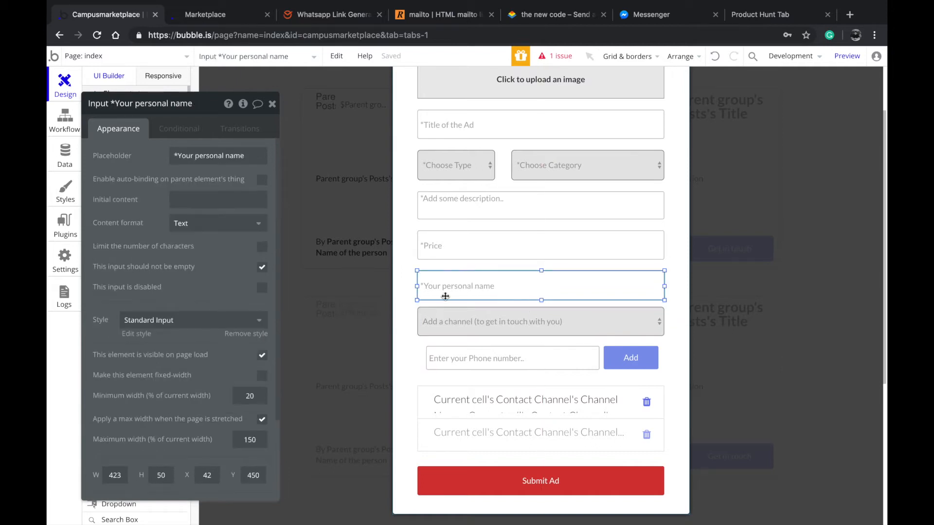
pyautogui.moveTo(452, 295); pyautogui.dragTo(500, 321)
# Expand the Add a channel dropdown's static choices and read through the contact channel options
pyautogui.click(500, 322)
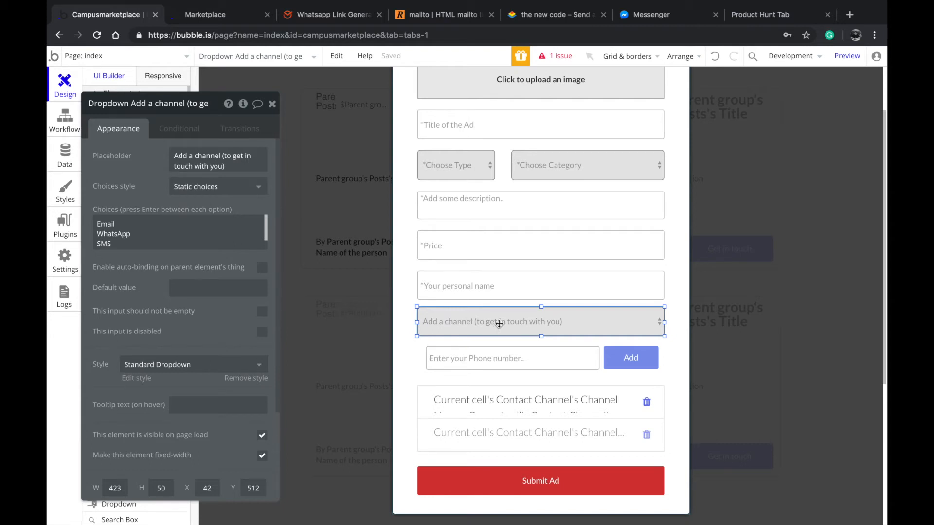
pyautogui.click(144, 239)
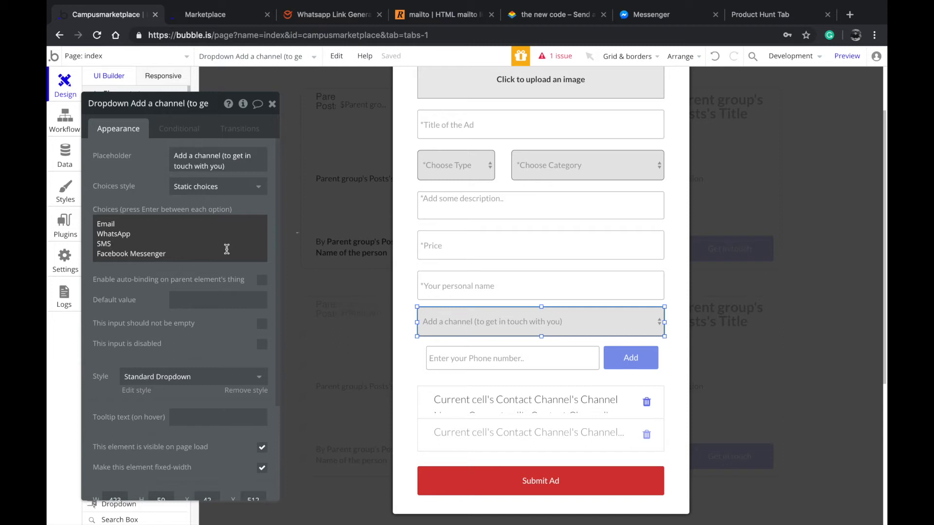
pyautogui.click(225, 262)
pyautogui.moveTo(225, 260)
pyautogui.mouseDown()
pyautogui.moveTo(215, 243)
pyautogui.moveTo(222, 258)
pyautogui.mouseUp()
pyautogui.click(188, 243)
pyautogui.click(194, 250)
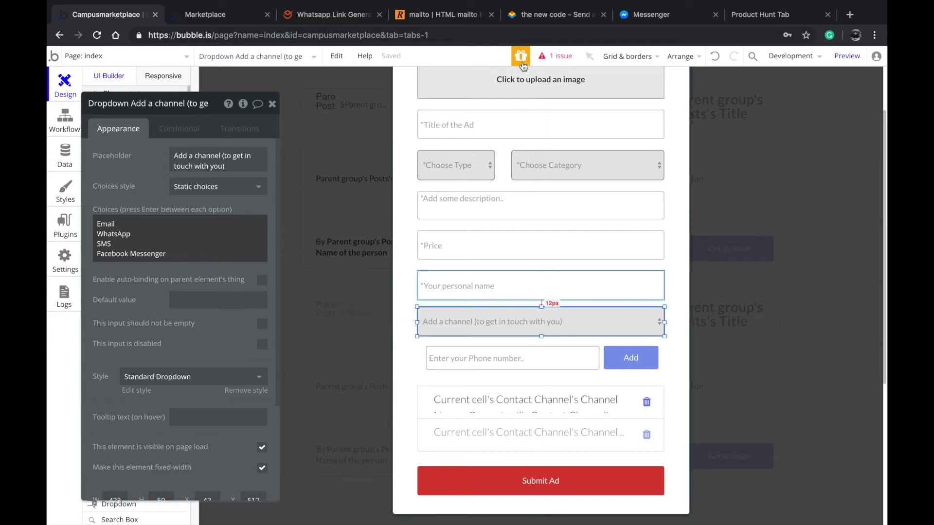
pyautogui.scroll(1, 501, 160)
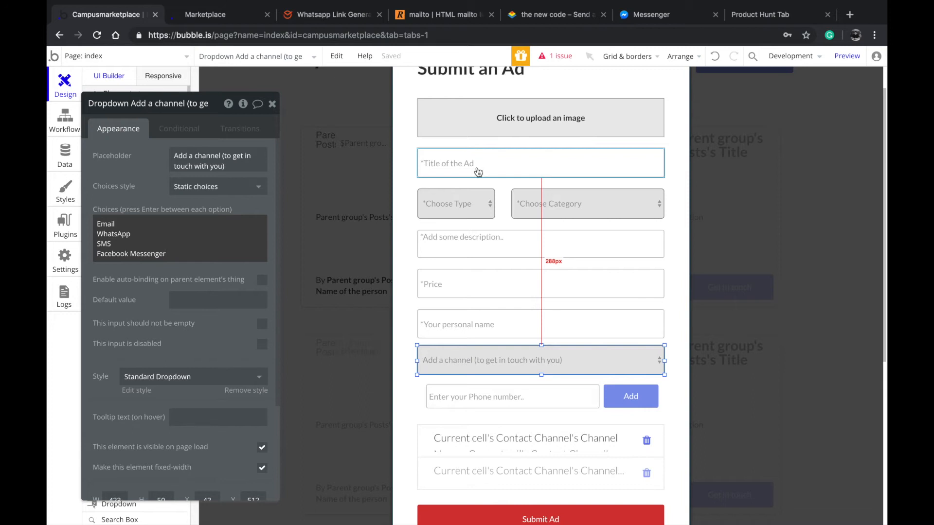
pyautogui.scroll(-2, 494, 359)
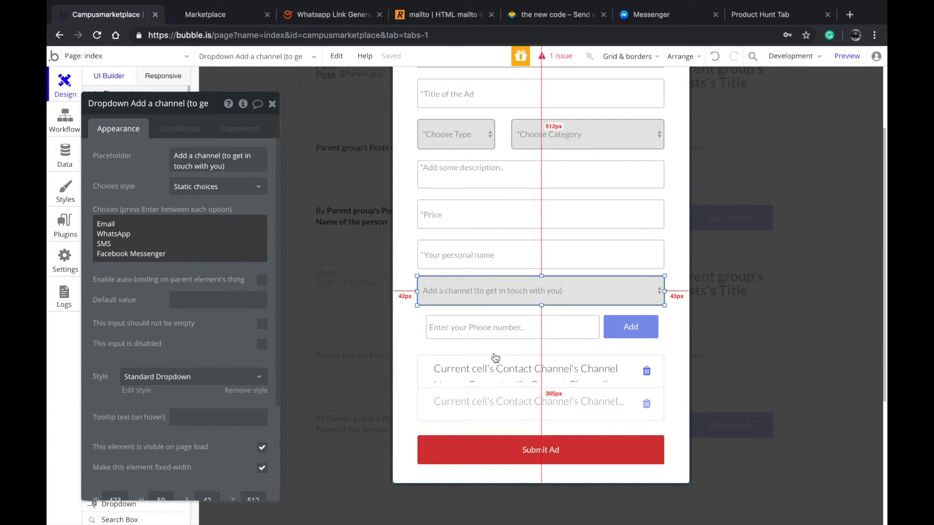
pyautogui.click(235, 253)
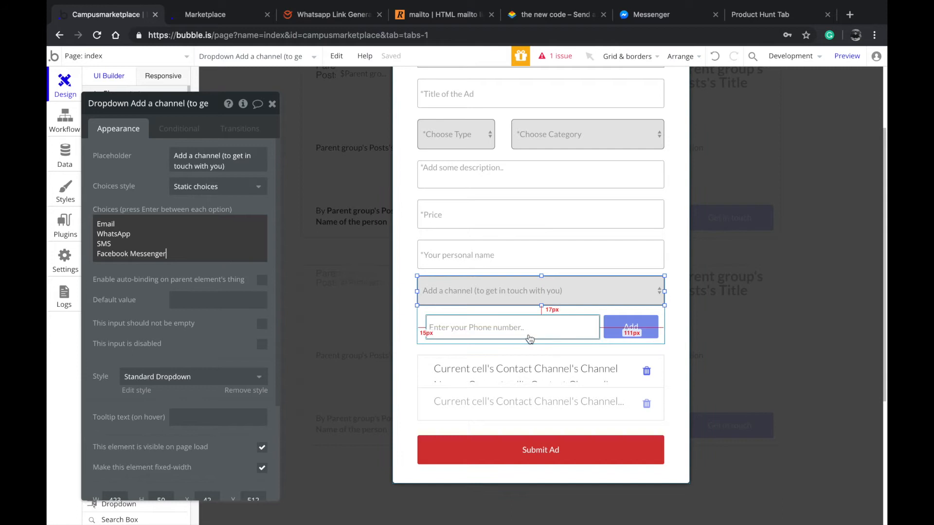
# Inspect the Contact Channel repeating group's data source and layout, and the phone number input's settings
pyautogui.click(431, 326)
pyautogui.click(445, 402)
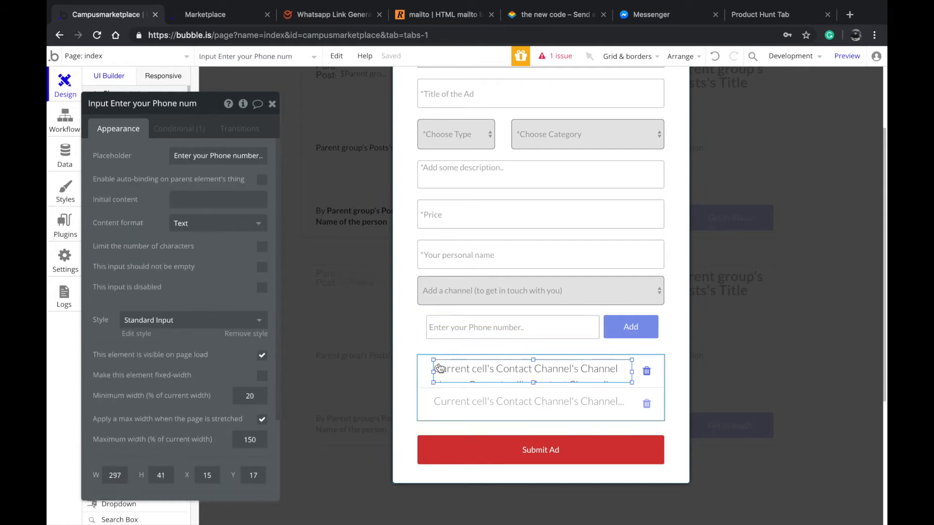
pyautogui.moveTo(114, 158); pyautogui.dragTo(189, 157)
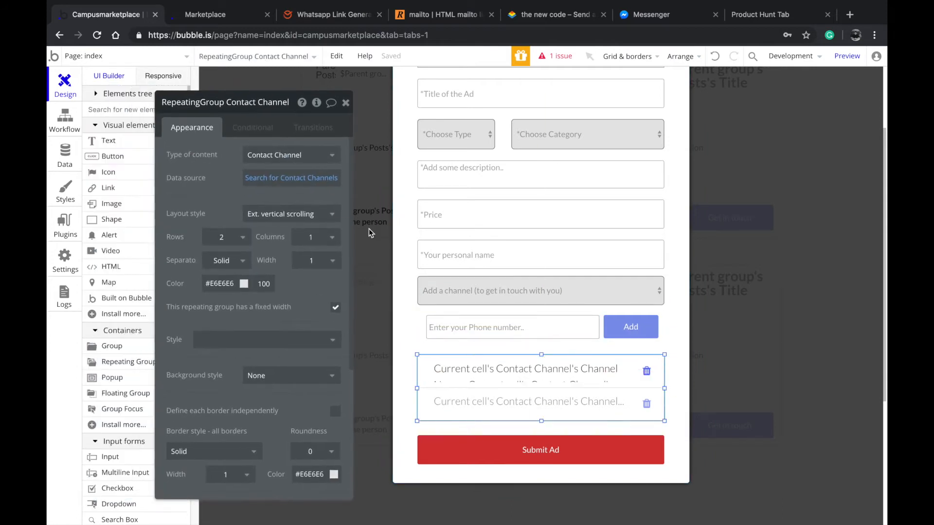
pyautogui.click(500, 327)
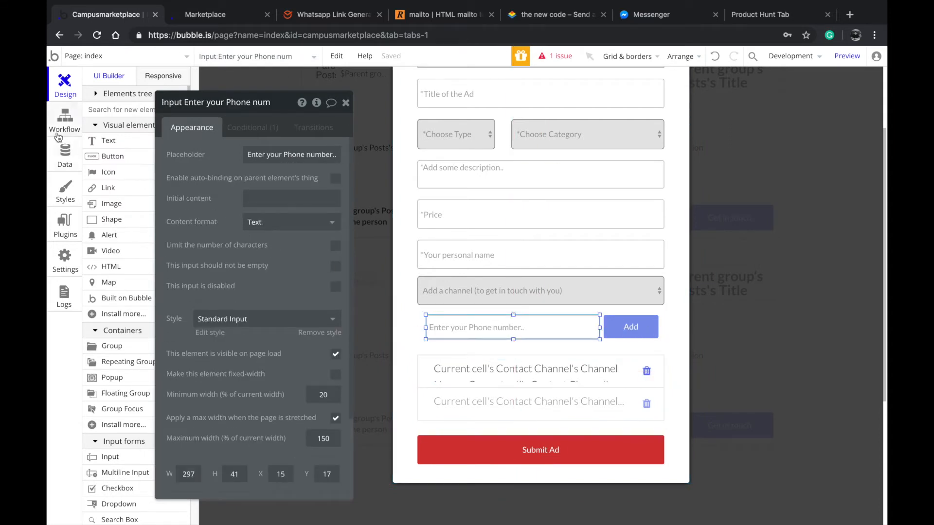
# Open the app's data types and compare the fields of the Posts and Contact Channel types
pyautogui.click(65, 152)
pyautogui.click(130, 102)
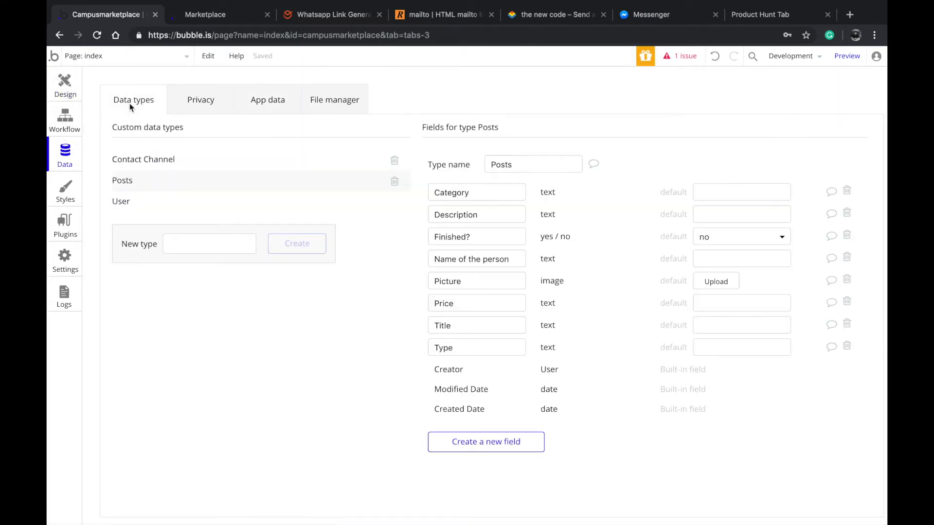
pyautogui.click(160, 204)
pyautogui.click(156, 187)
pyautogui.click(161, 160)
pyautogui.click(161, 182)
pyautogui.click(166, 162)
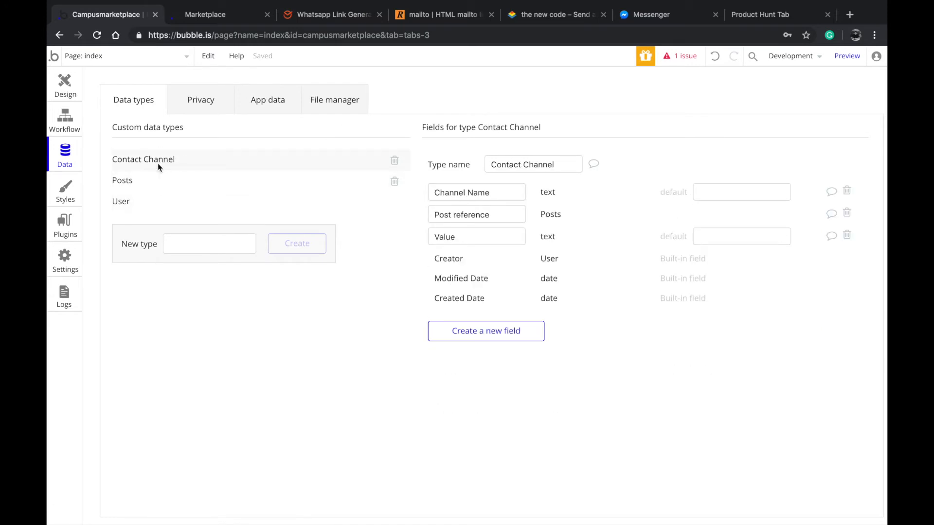
# Review the Posts type's fields, and inspect the popup's Contact Channel repeating group, phone number input and channel dropdown
pyautogui.click(166, 183)
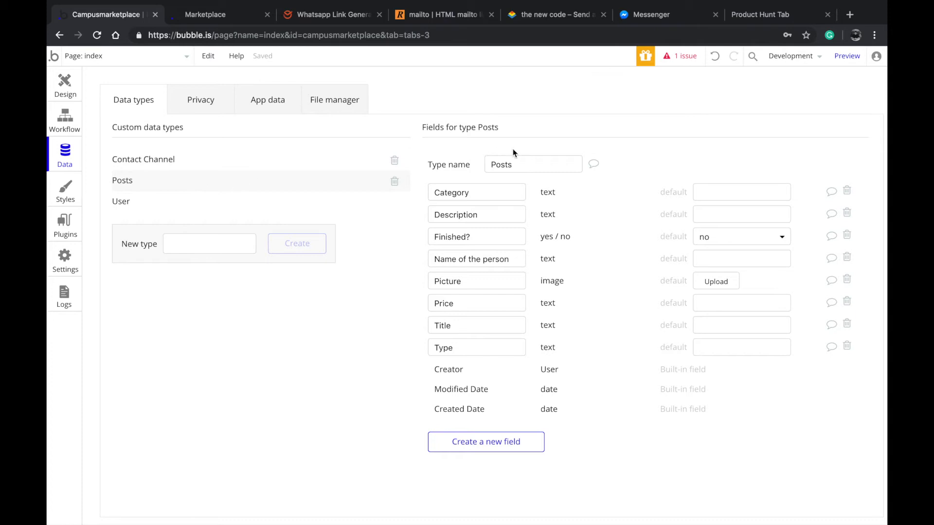
pyautogui.click(64, 83)
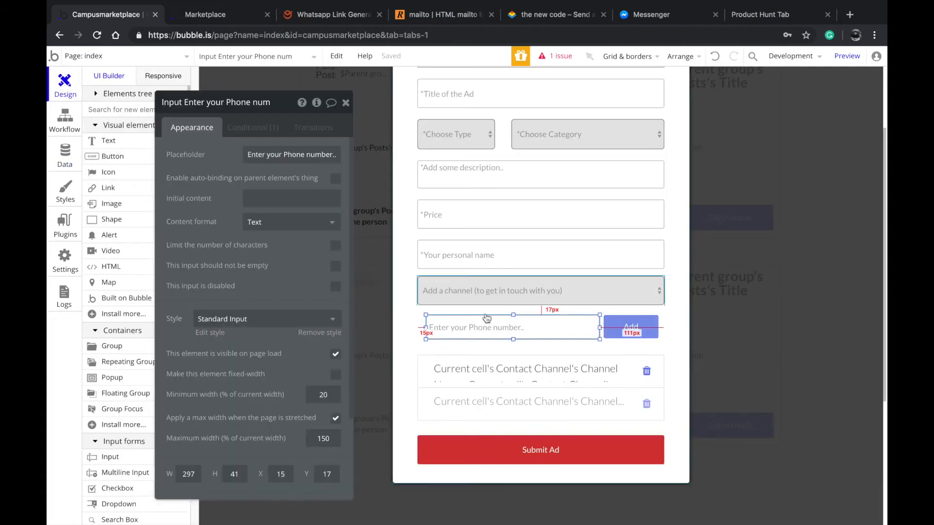
pyautogui.click(512, 388)
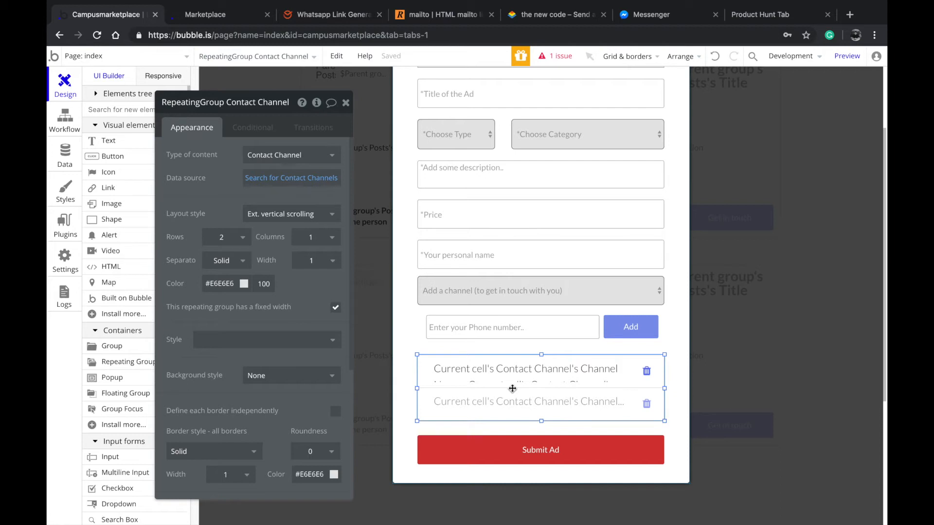
pyautogui.click(513, 327)
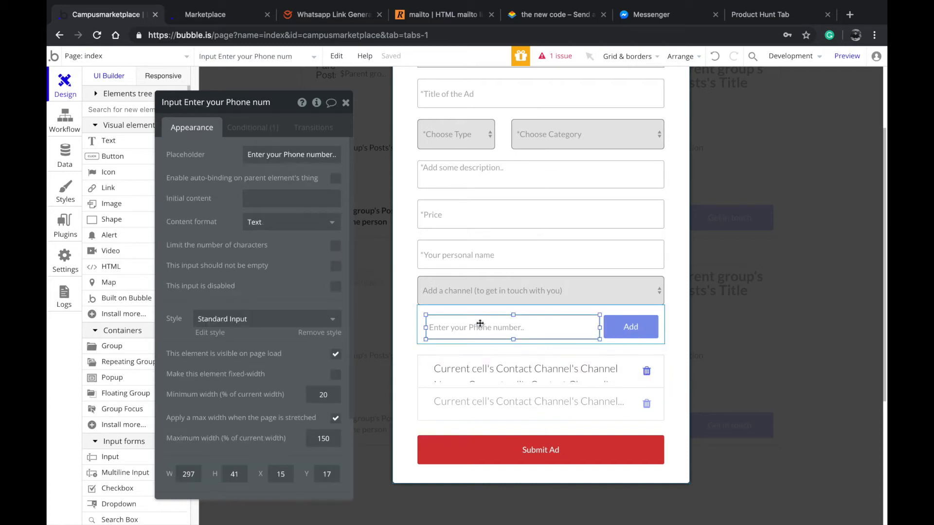
pyautogui.click(494, 298)
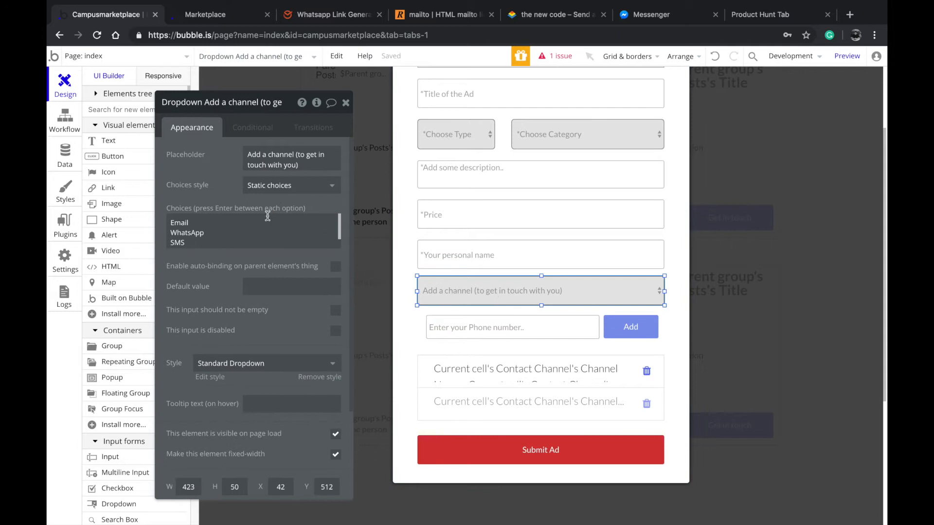
# Examine the phone number input's appearance settings and its condition tied to the channel dropdown's value
pyautogui.click(480, 330)
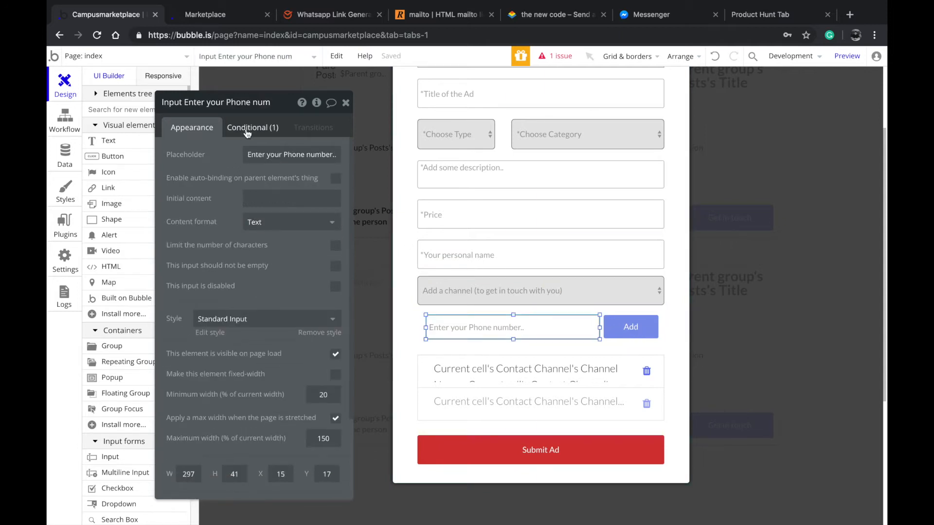
pyautogui.click(248, 129)
pyautogui.click(192, 130)
pyautogui.click(254, 137)
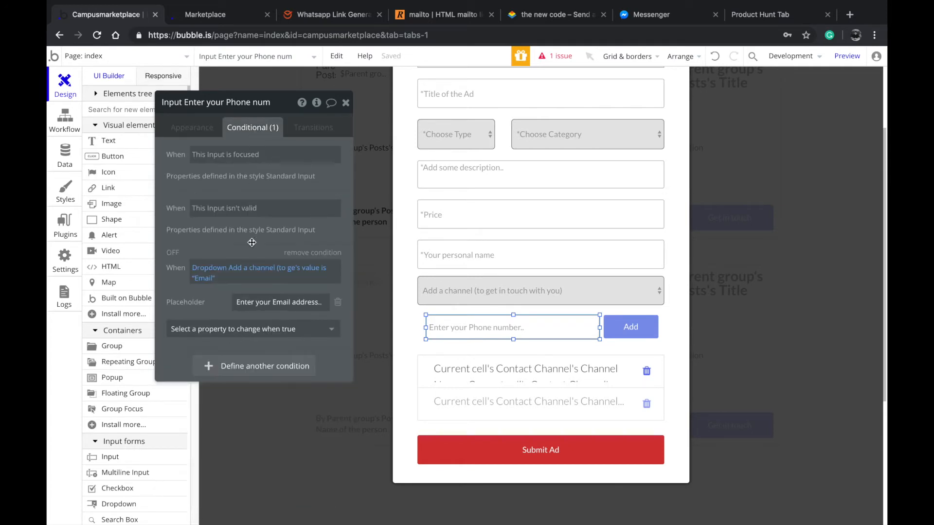
# Remove Facebook Messenger from the Add a channel dropdown's static choices, leaving Email, WhatsApp and SMS
pyautogui.click(489, 294)
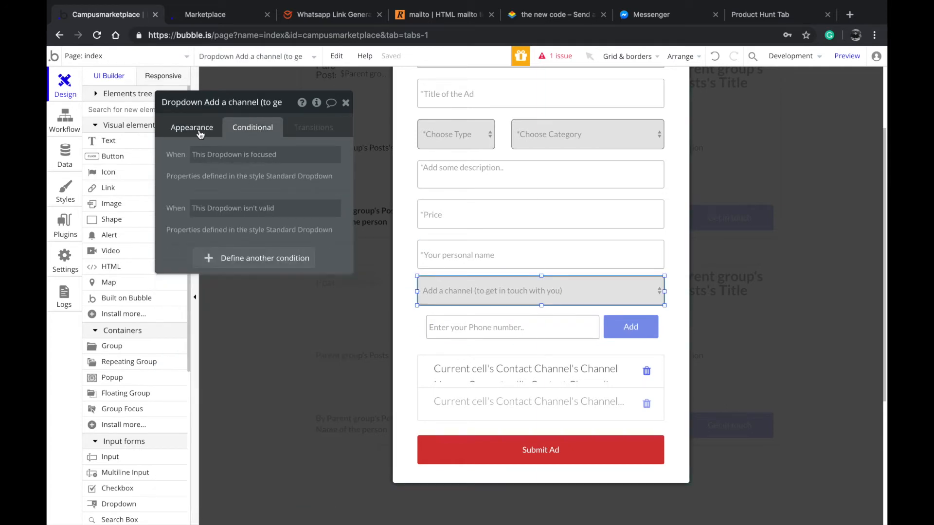
pyautogui.click(191, 128)
pyautogui.click(226, 225)
pyautogui.press('Down')
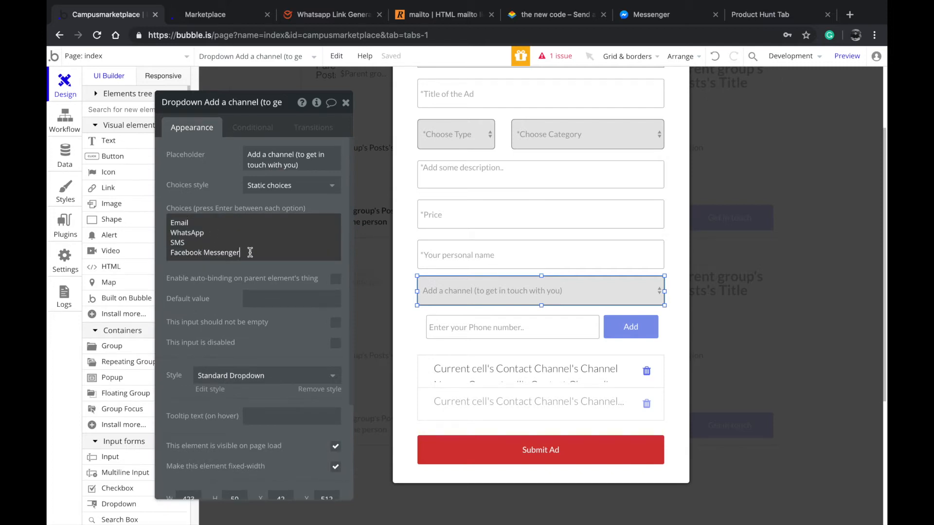
pyautogui.hotkey('shift', 'Down')
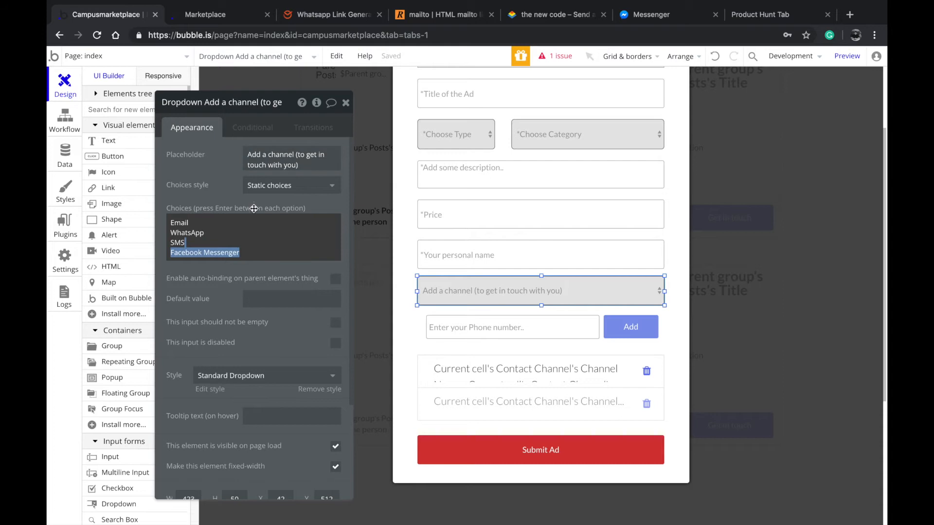
pyautogui.write('\\')
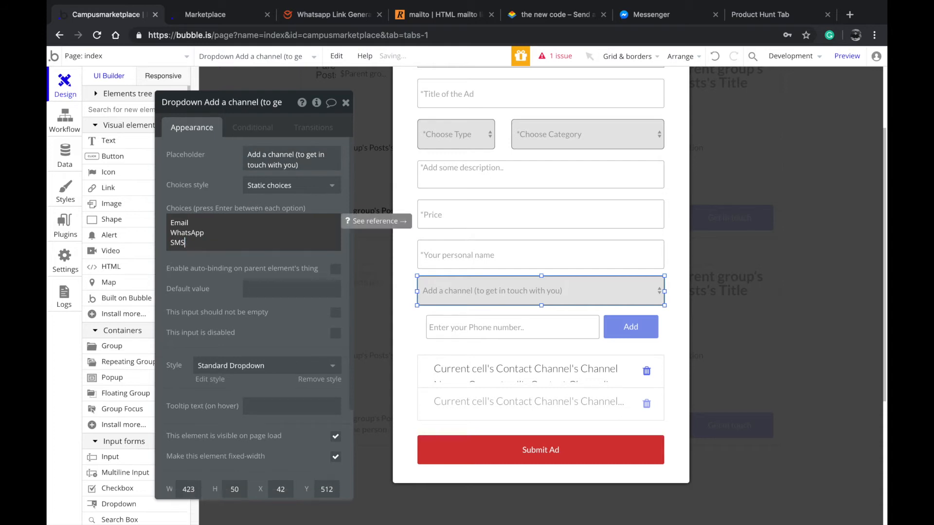
pyautogui.click(555, 297)
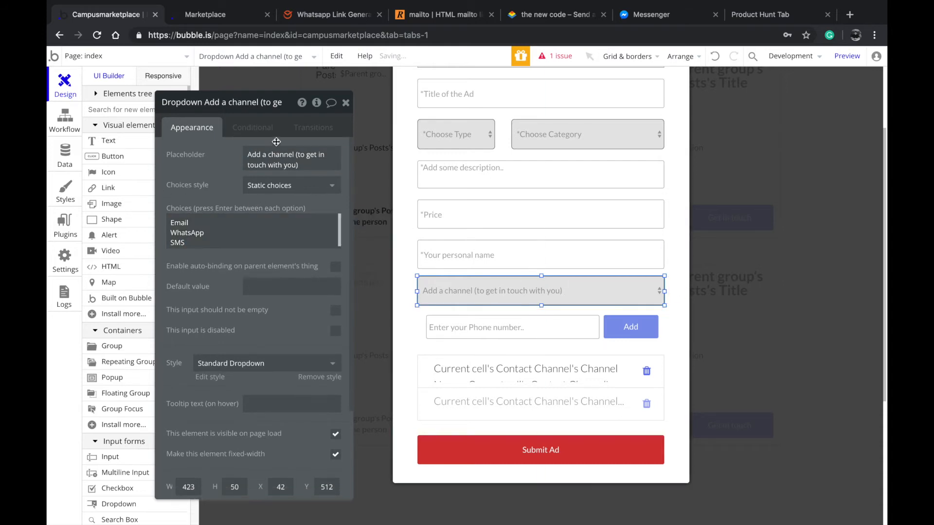
# Check the channel dropdown's conditions, and the phone number input's condition for the Email choice
pyautogui.click(260, 127)
pyautogui.click(191, 128)
pyautogui.click(541, 330)
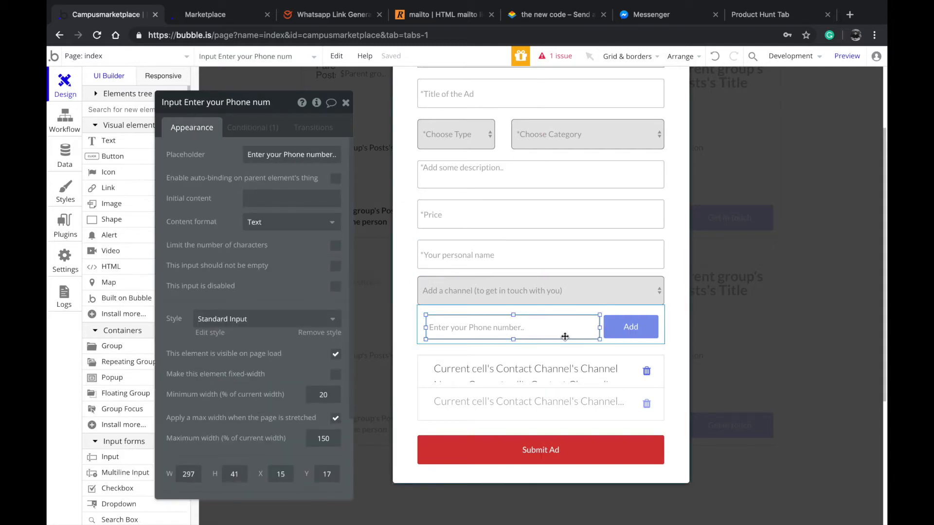
pyautogui.moveTo(564, 337); pyautogui.dragTo(613, 327)
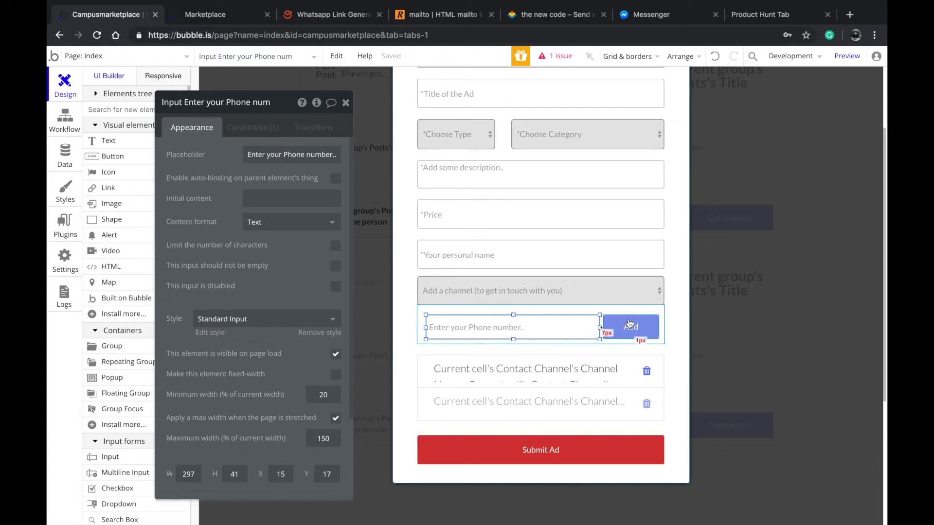
pyautogui.click(244, 127)
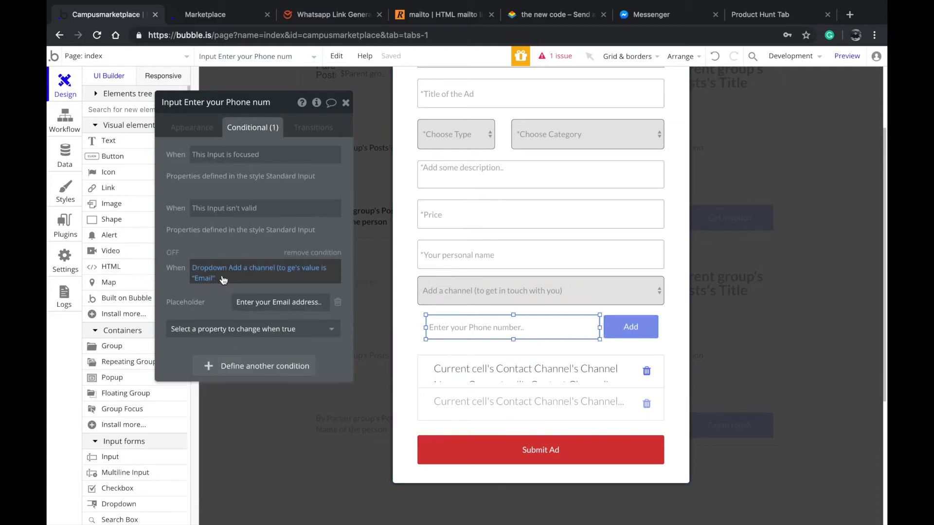
# Compare the phone number input's conditional placeholder for Email with its default placeholder, checking the channel dropdown's settings as well
pyautogui.click(449, 290)
pyautogui.click(199, 127)
pyautogui.click(486, 327)
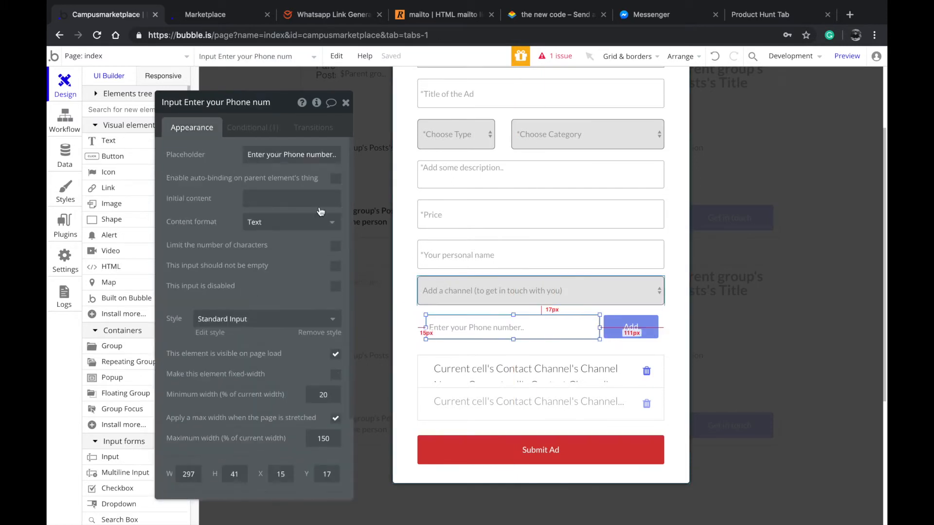
pyautogui.click(253, 127)
pyautogui.click(278, 302)
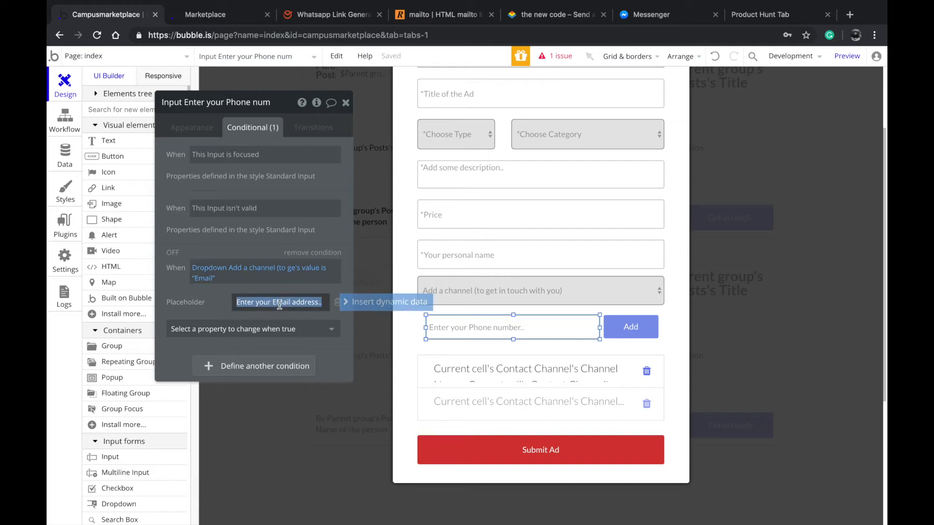
pyautogui.click(177, 127)
pyautogui.click(291, 154)
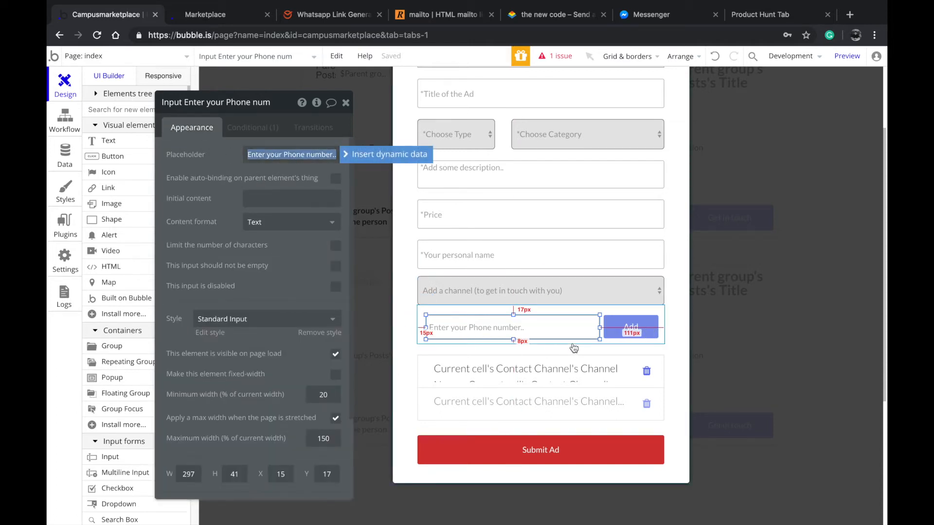
# Inspect the Add button's settings and go over the Contact Channel type's Channel Name, Value and Post reference fields
pyautogui.click(557, 342)
pyautogui.click(634, 326)
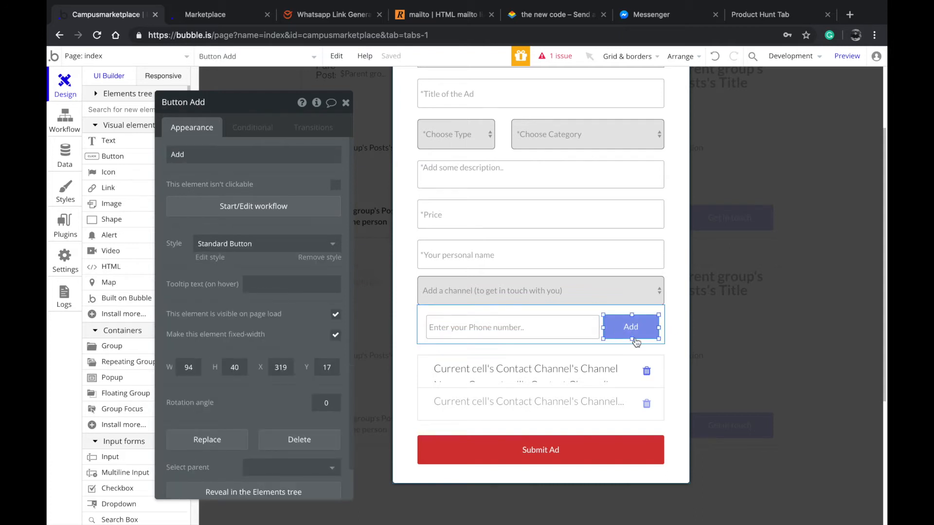
pyautogui.click(65, 158)
pyautogui.click(127, 160)
pyautogui.moveTo(501, 194); pyautogui.dragTo(416, 186)
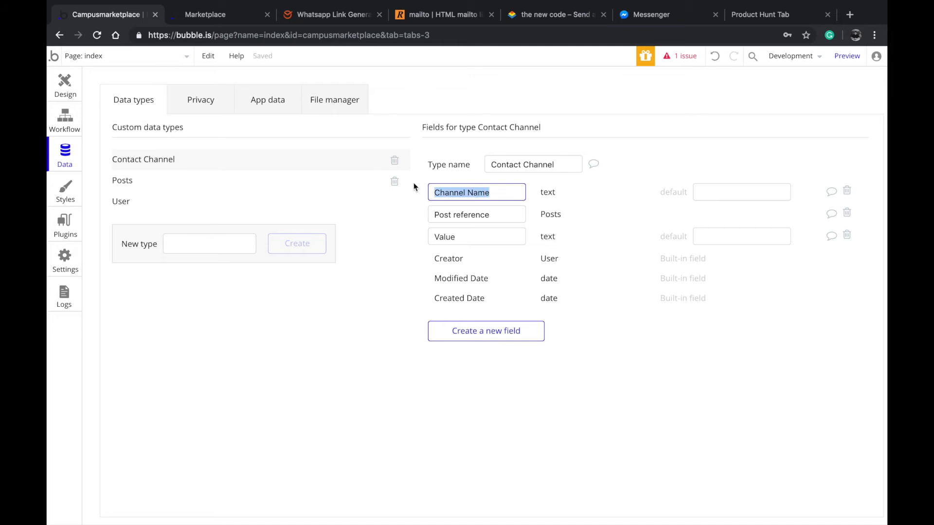
pyautogui.moveTo(553, 163); pyautogui.dragTo(482, 156)
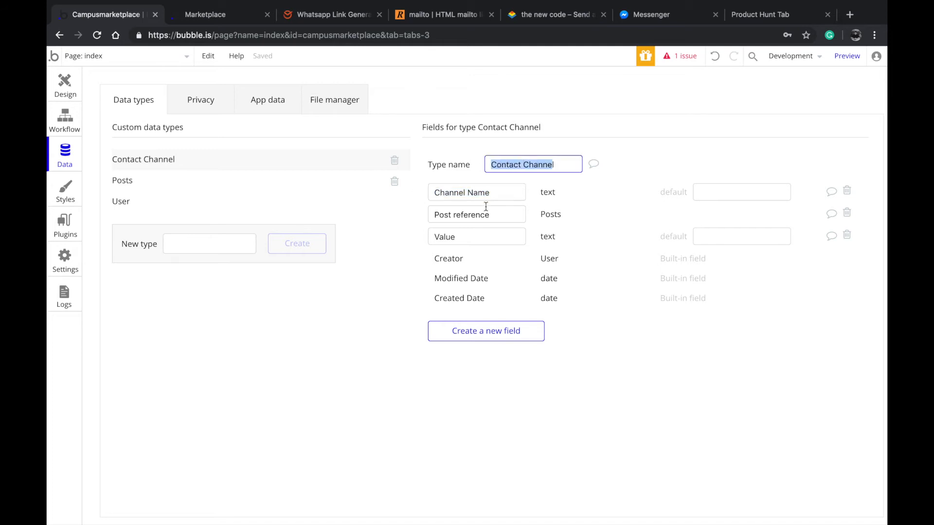
pyautogui.click(487, 243)
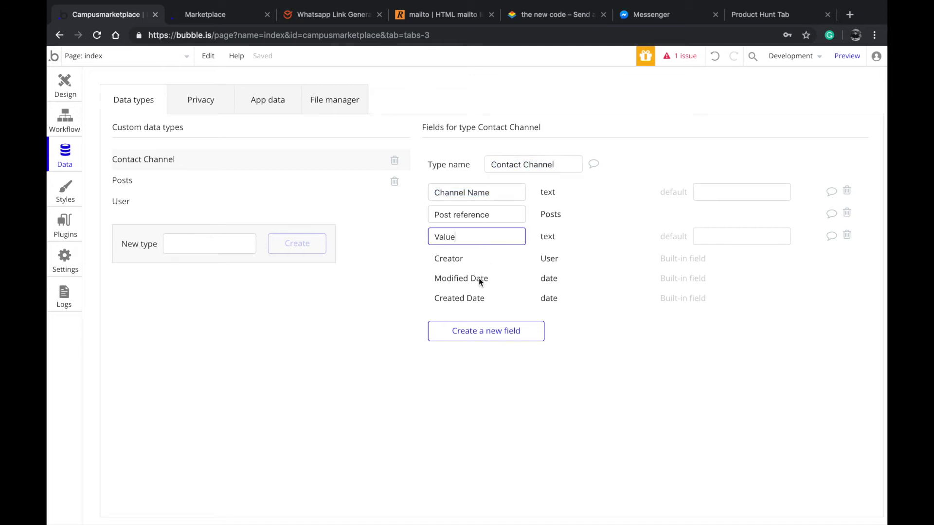
pyautogui.doubleClick(473, 242)
pyautogui.click(473, 216)
pyautogui.tripleClick(488, 214)
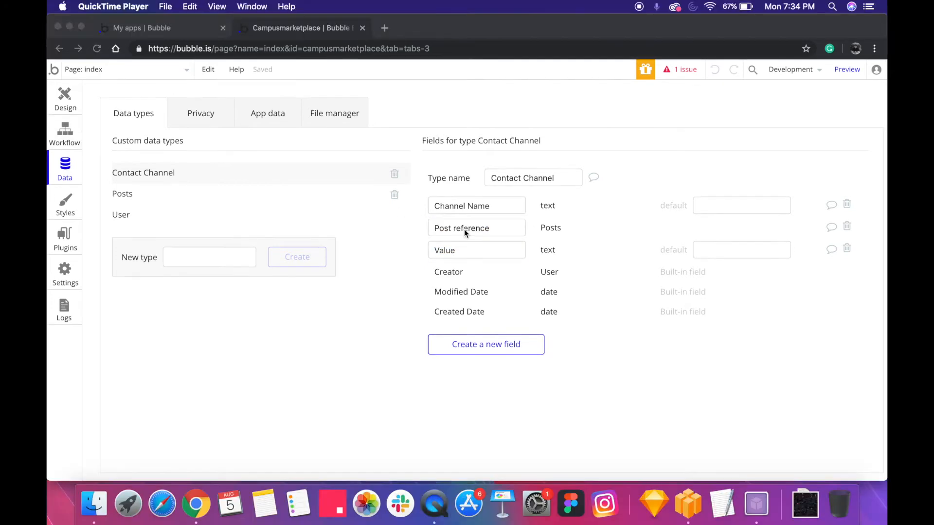
pyautogui.click(477, 229)
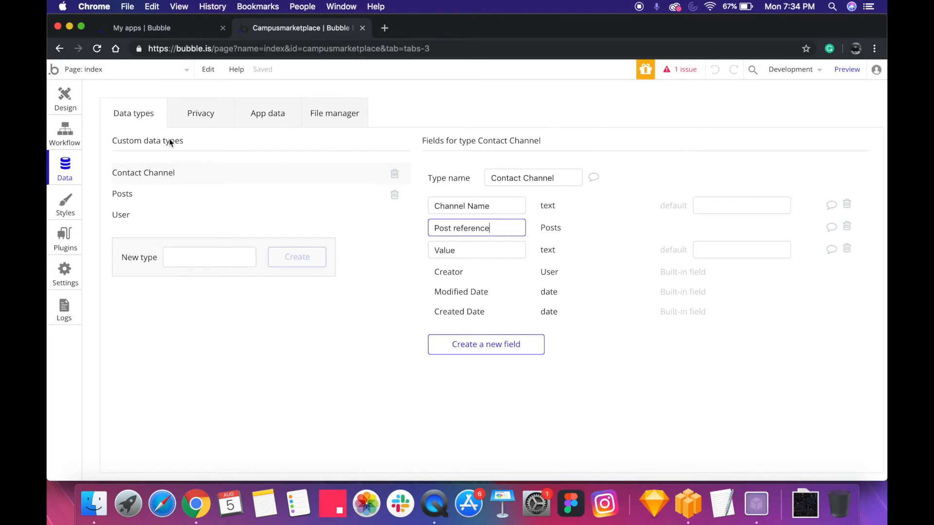
# Look over the Posts popup and its form inputs, and check the Channel Name field of the Contact Channel type
pyautogui.click(64, 100)
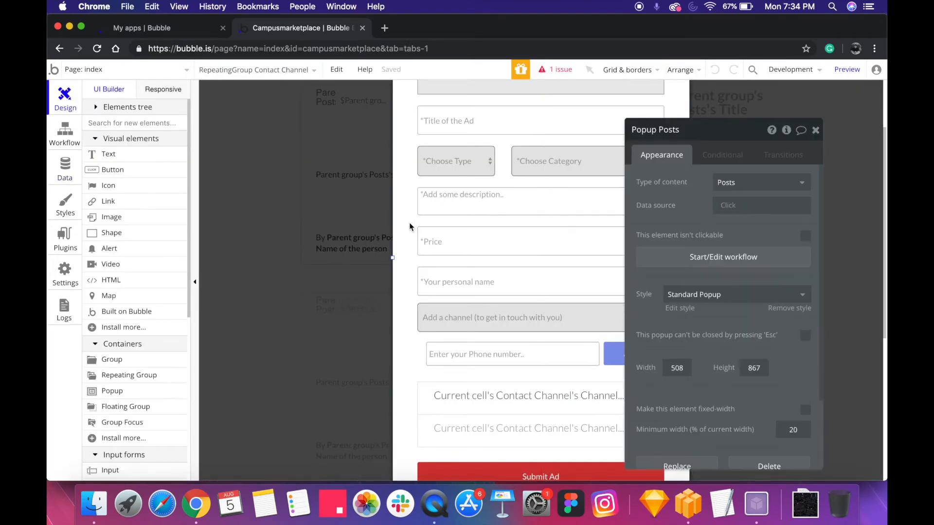
pyautogui.click(410, 223)
pyautogui.scroll(4, 412, 244)
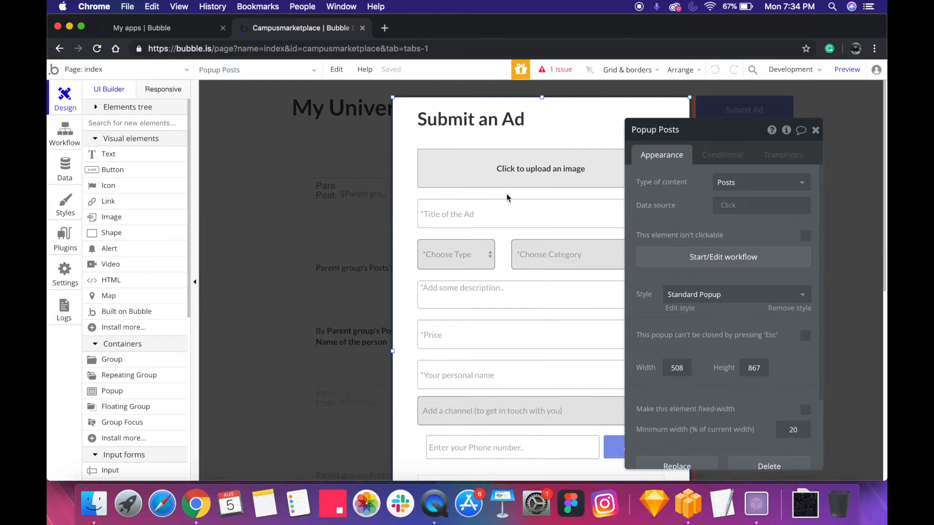
pyautogui.scroll(-3, 490, 195)
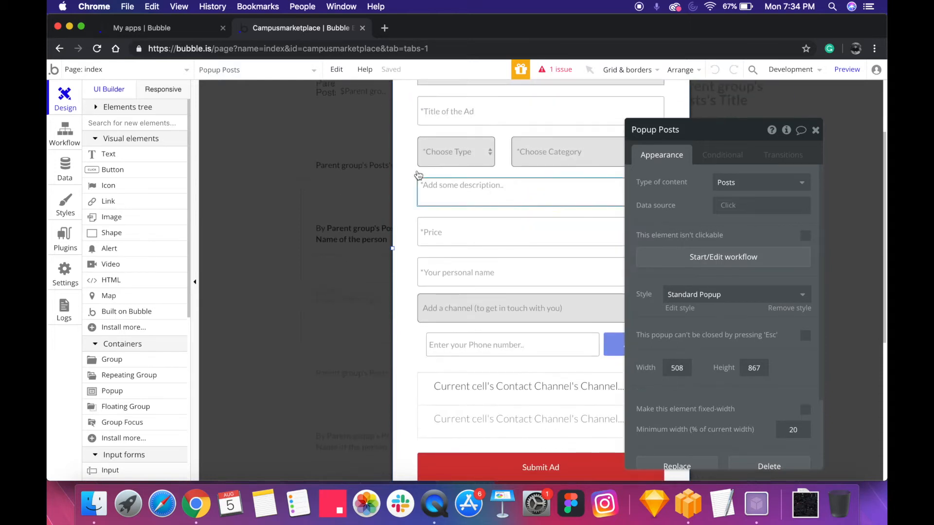
pyautogui.click(65, 167)
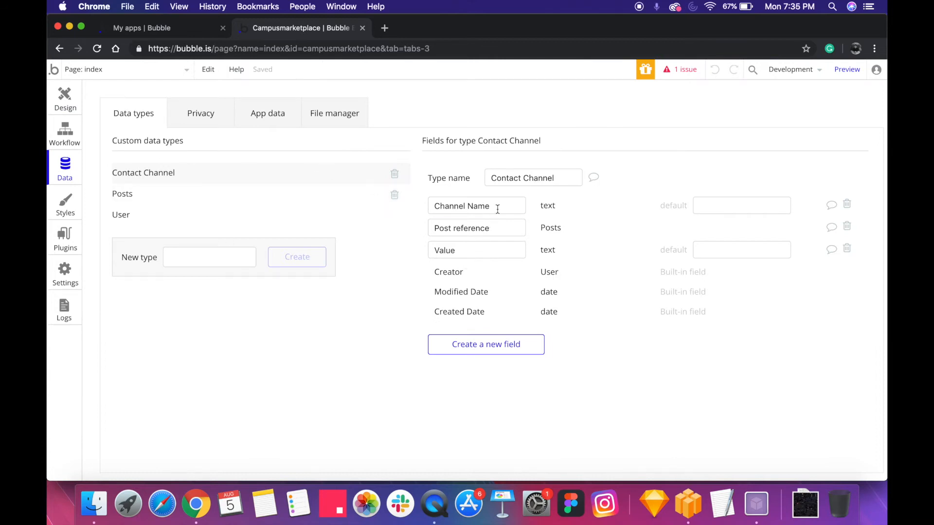
pyautogui.moveTo(498, 209); pyautogui.dragTo(446, 198)
# Go through the Add a channel dropdown's static choices Email, WhatsApp and SMS in the Submit an Ad popup
pyautogui.click(65, 97)
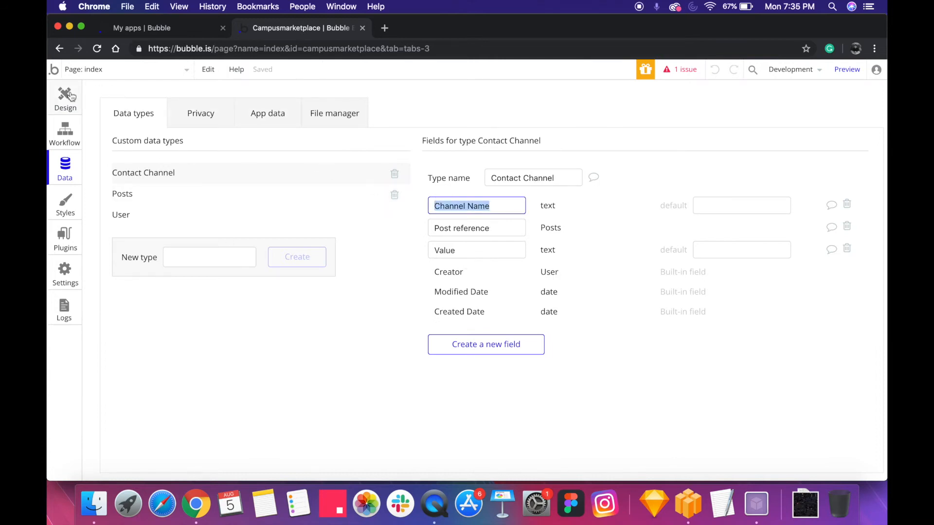
pyautogui.scroll(-1, 539, 360)
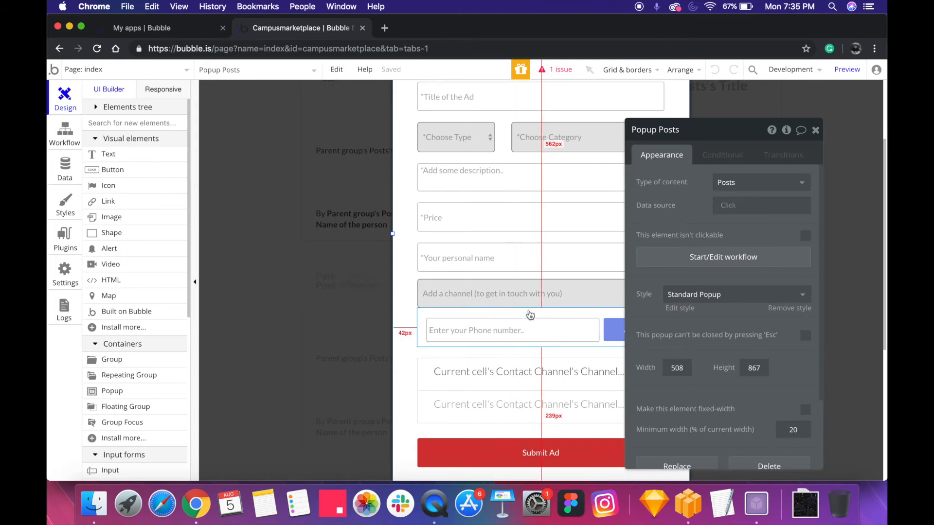
pyautogui.click(537, 292)
pyautogui.click(706, 277)
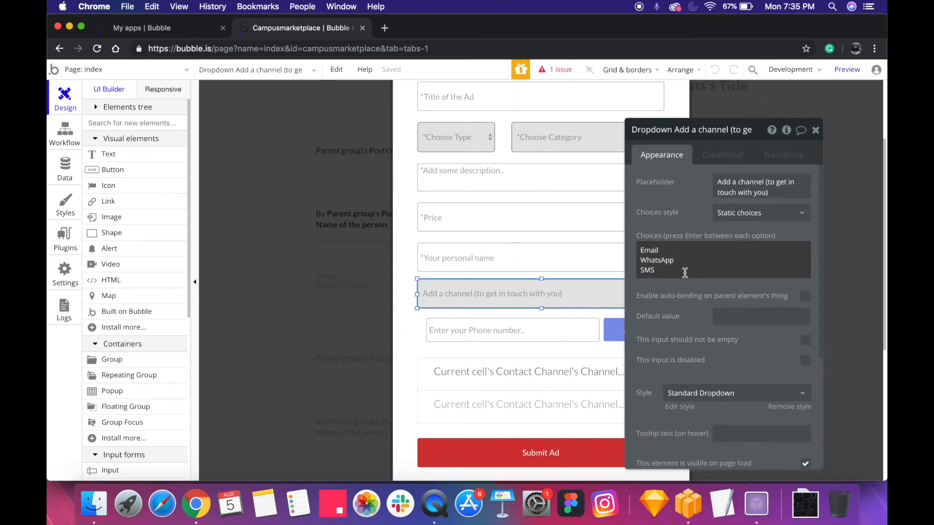
pyautogui.moveTo(685, 272); pyautogui.dragTo(636, 237)
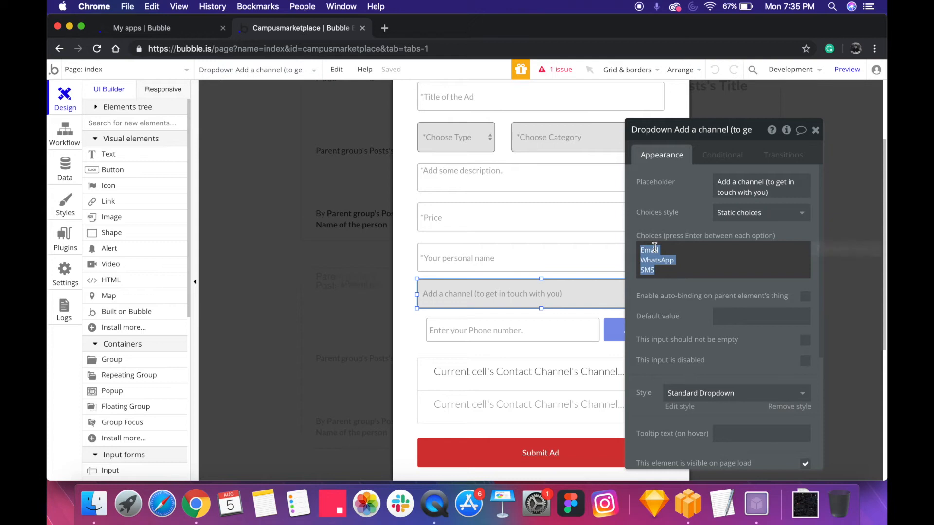
pyautogui.click(655, 247)
pyautogui.tripleClick(654, 247)
pyautogui.click(656, 262)
pyautogui.doubleClick(652, 270)
pyautogui.moveTo(675, 262); pyautogui.dragTo(658, 263)
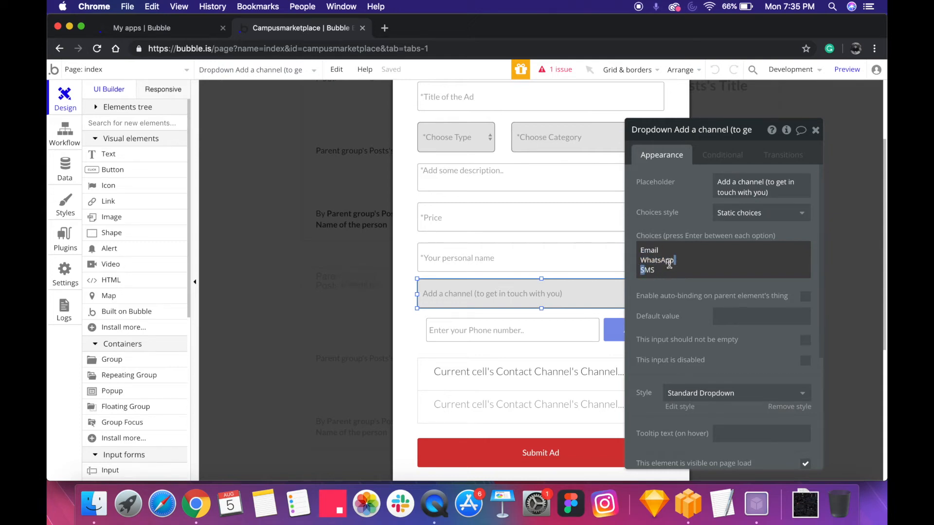
# Inspect the Contact Channel repeating group's content type and its data source search constrained by Post reference, checking the Add button as well
pyautogui.click(539, 397)
pyautogui.moveTo(658, 304); pyautogui.dragTo(294, 327)
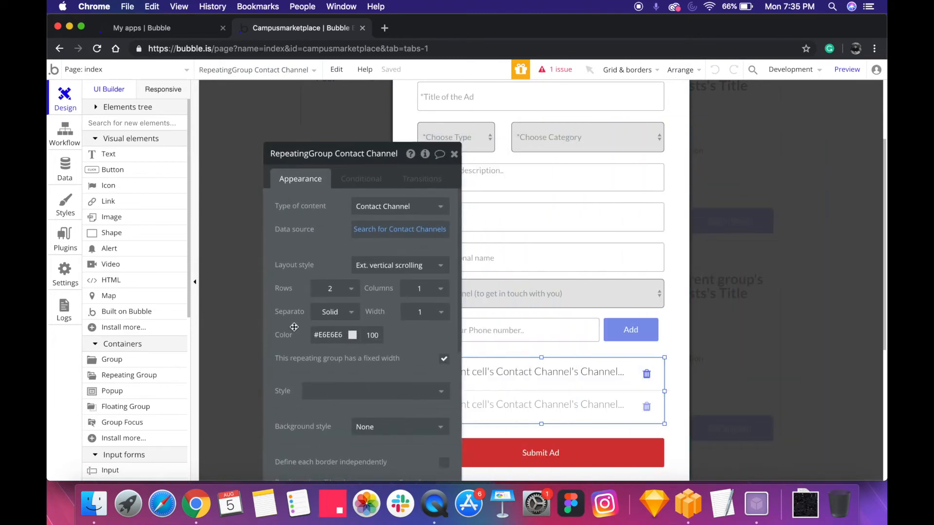
pyautogui.click(640, 330)
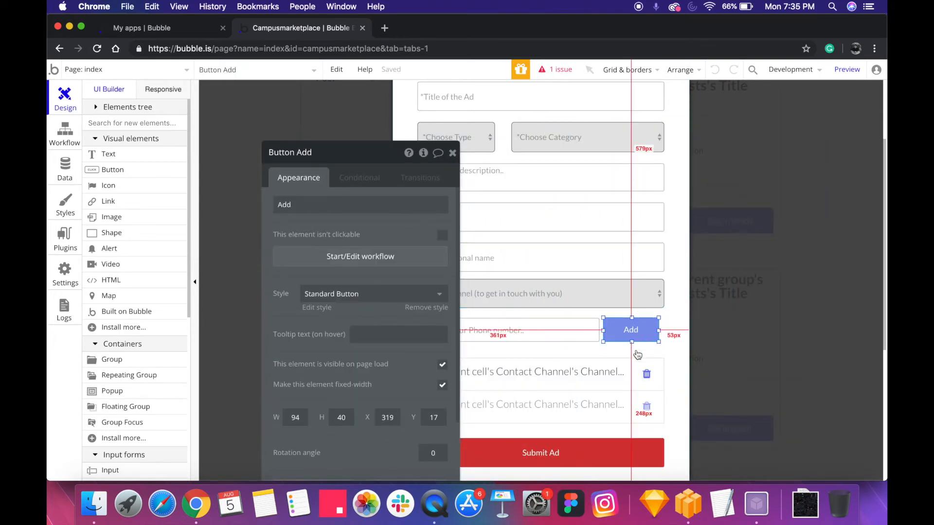
pyautogui.click(580, 389)
pyautogui.moveTo(337, 222); pyautogui.dragTo(250, 179)
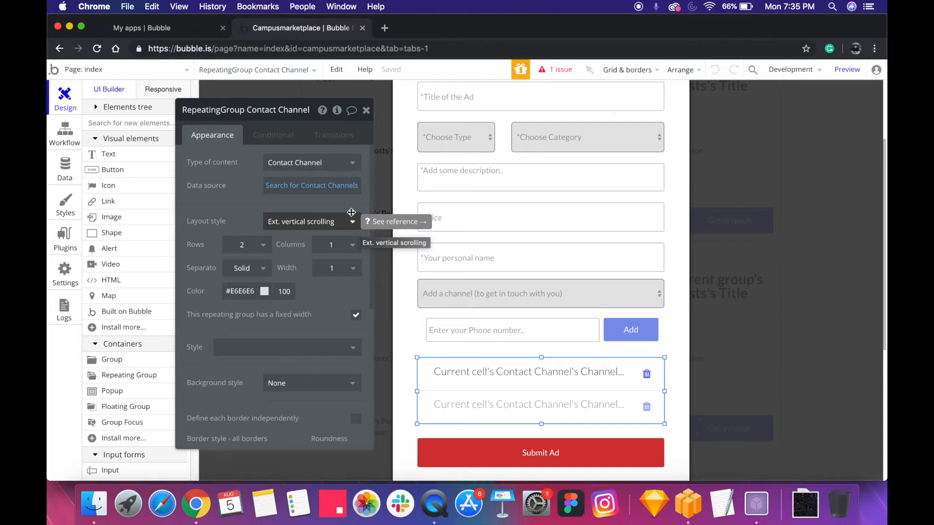
pyautogui.click(319, 169)
pyautogui.click(236, 174)
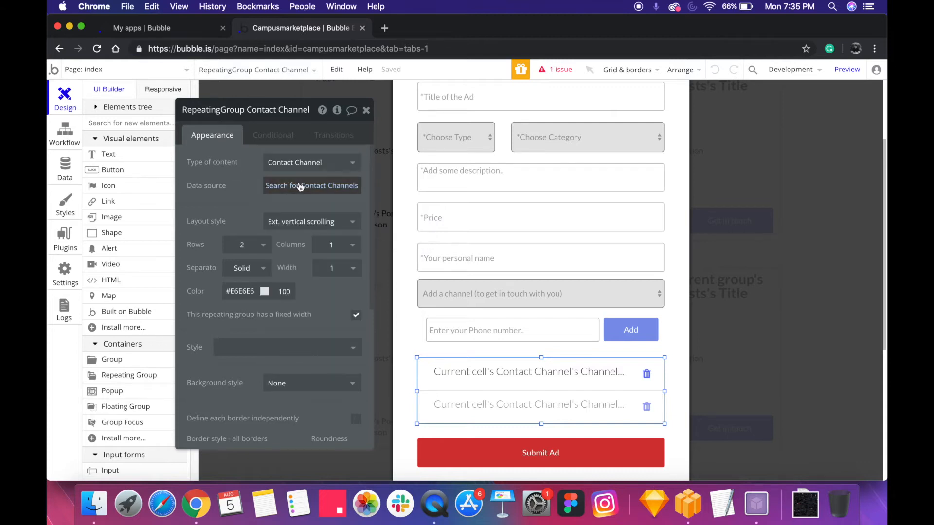
pyautogui.click(299, 187)
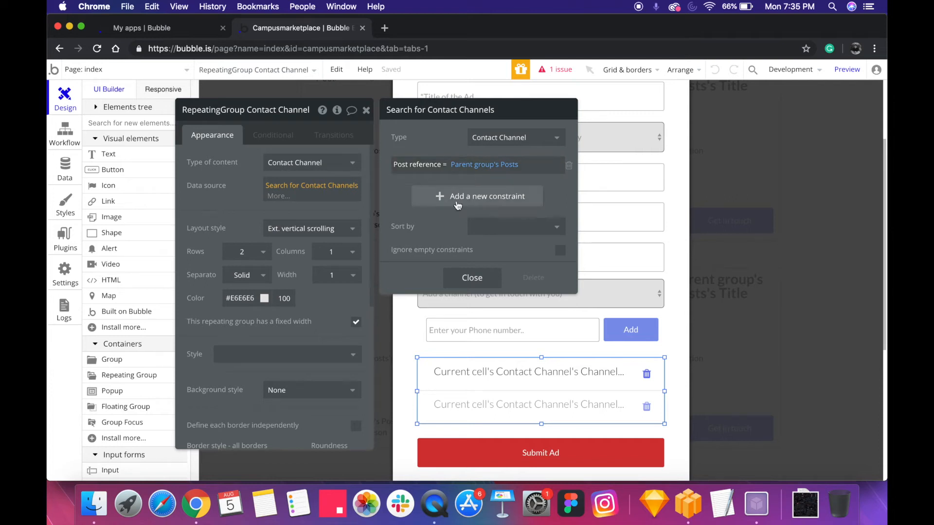
pyautogui.click(486, 281)
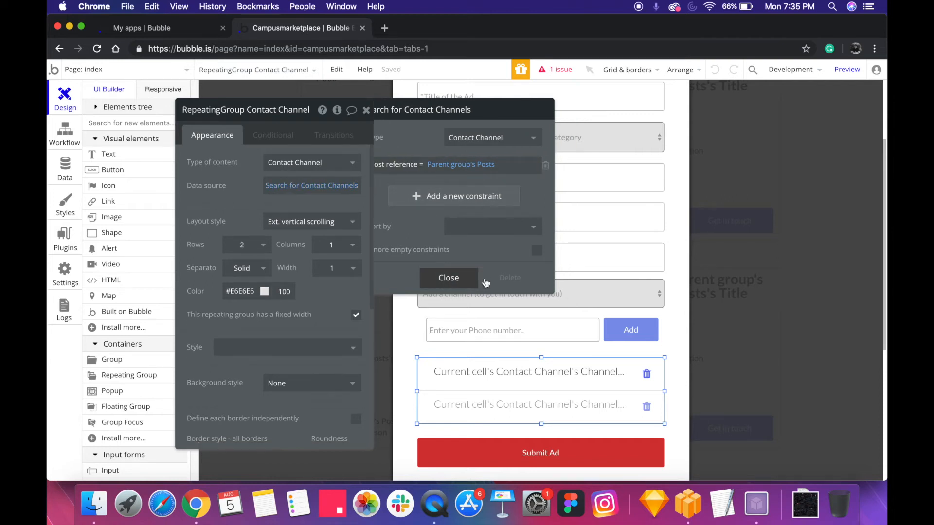
# Look over the index page's Posts repeating group, including its layout style options, and the Submit Ad button's settings
pyautogui.click(723, 344)
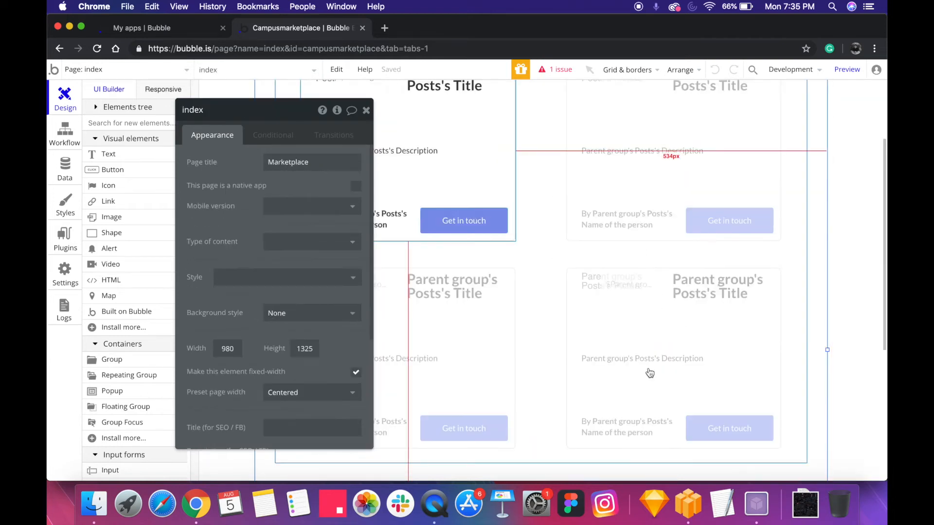
pyautogui.scroll(2, 543, 322)
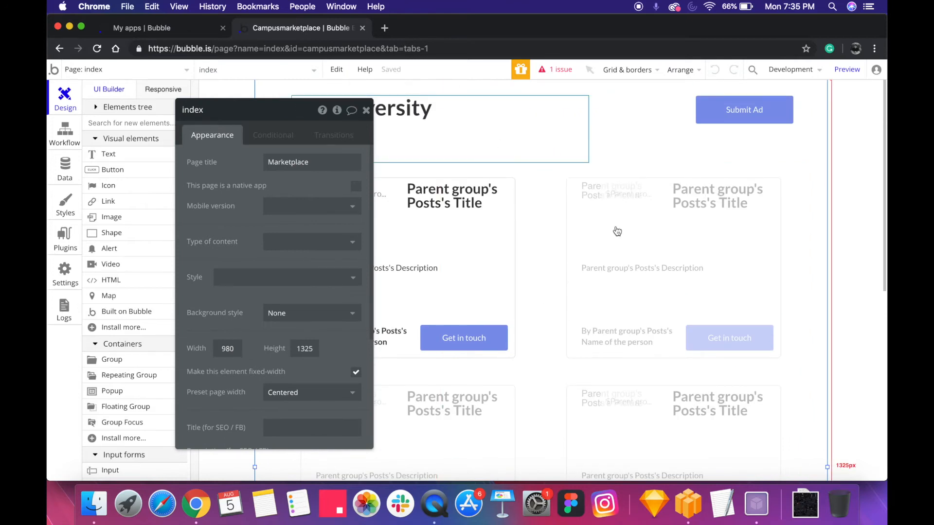
pyautogui.click(627, 238)
pyautogui.click(267, 221)
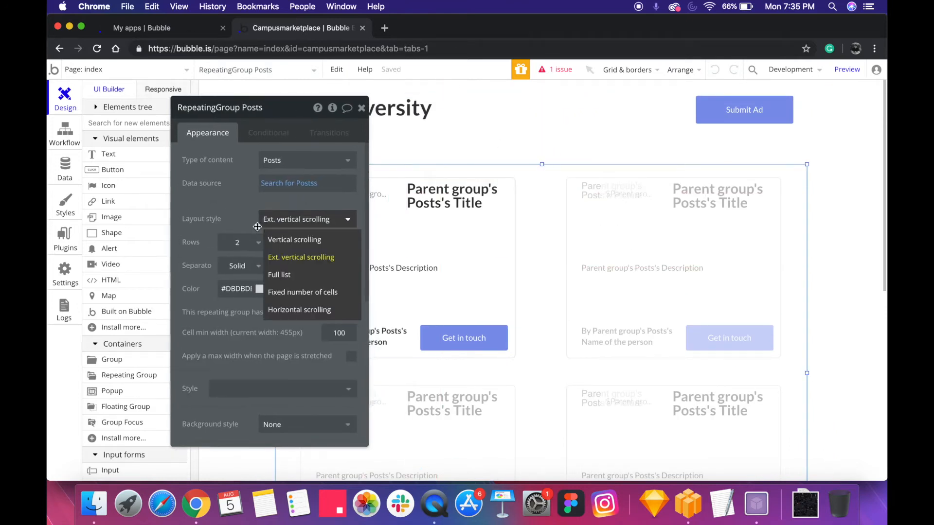
pyautogui.click(143, 180)
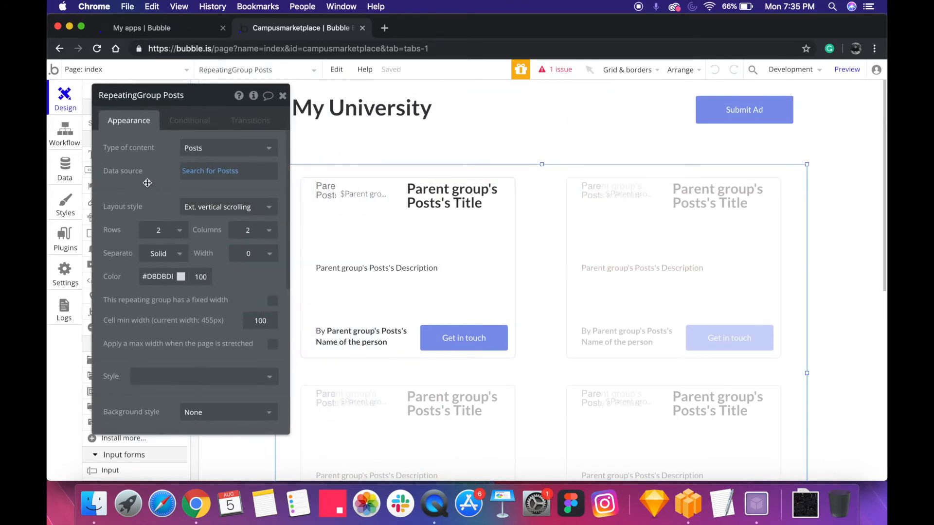
pyautogui.click(721, 113)
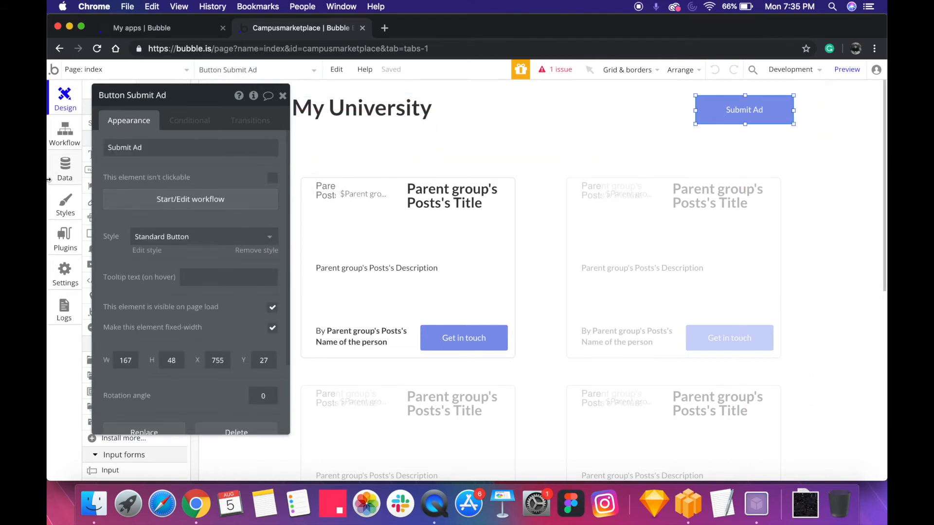
# Compare the fields of the Contact Channel, Posts and User data types
pyautogui.click(65, 170)
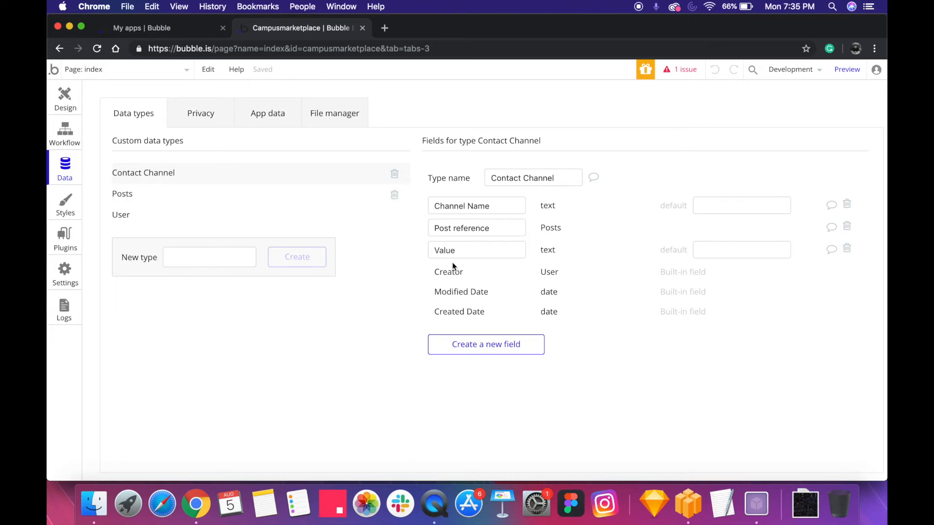
pyautogui.click(473, 203)
pyautogui.click(237, 198)
pyautogui.click(237, 181)
pyautogui.click(236, 197)
pyautogui.click(237, 183)
pyautogui.click(203, 223)
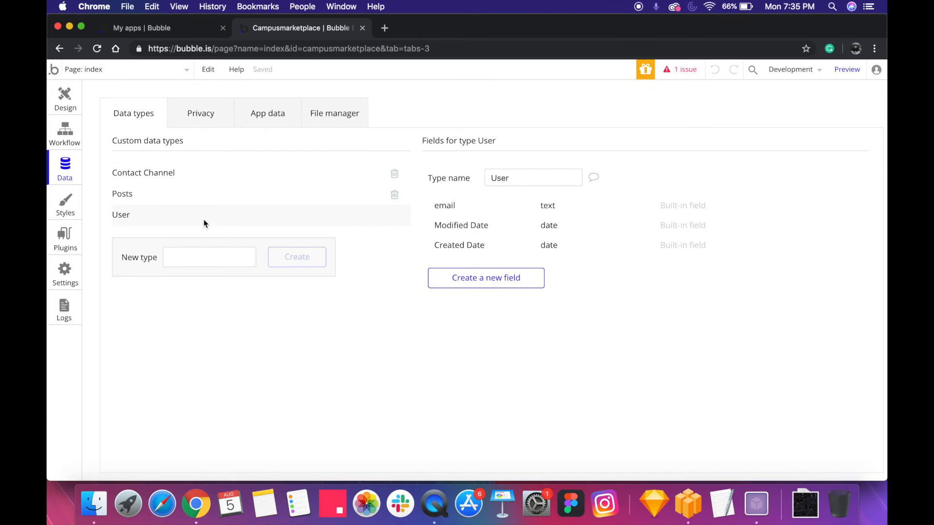
pyautogui.click(260, 176)
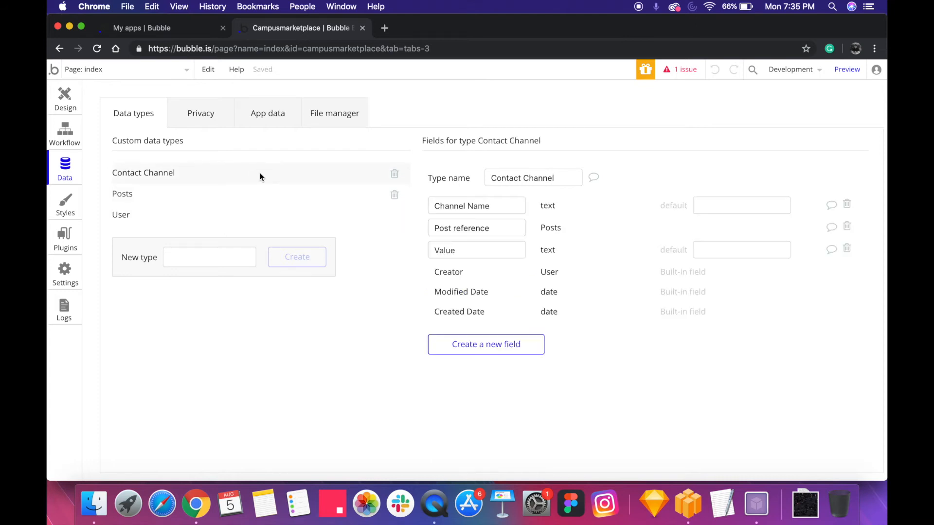
pyautogui.click(247, 201)
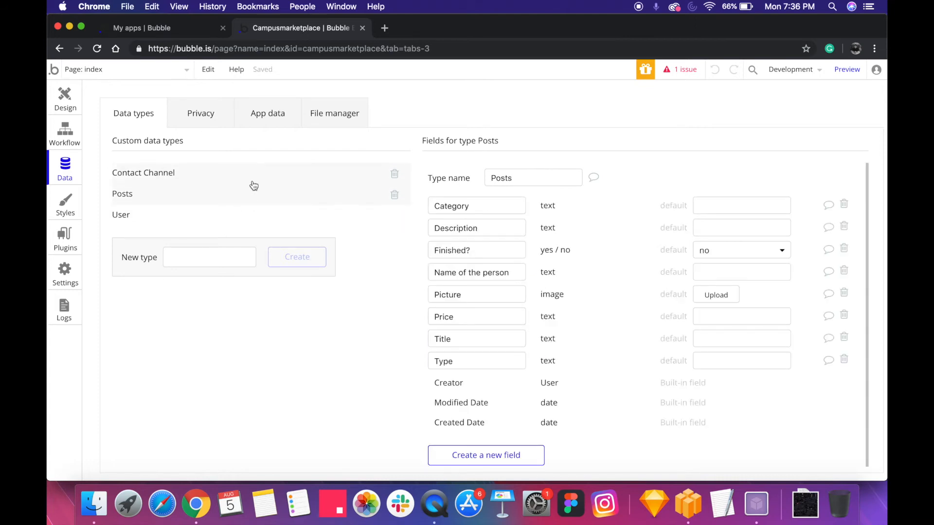
pyautogui.click(252, 182)
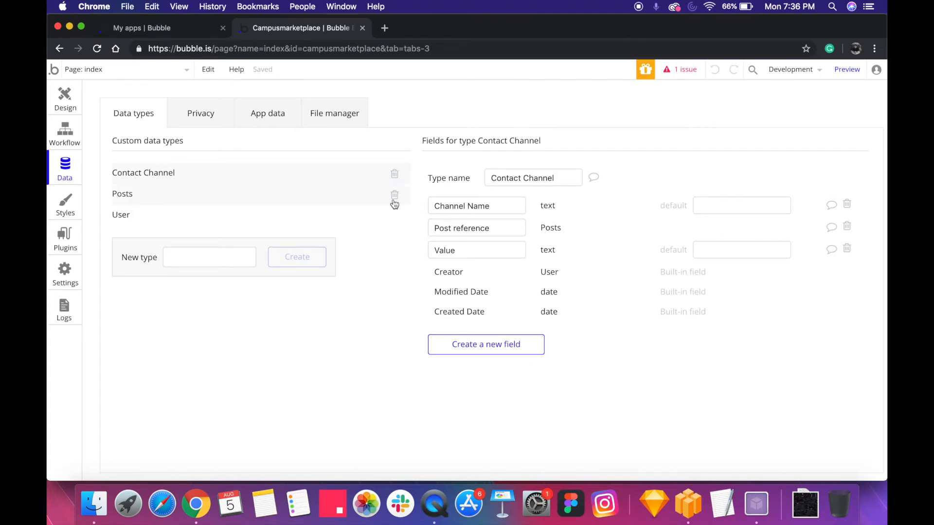
# Go through the Contact Channel type's Channel Name, Post reference and Value fields
pyautogui.click(454, 206)
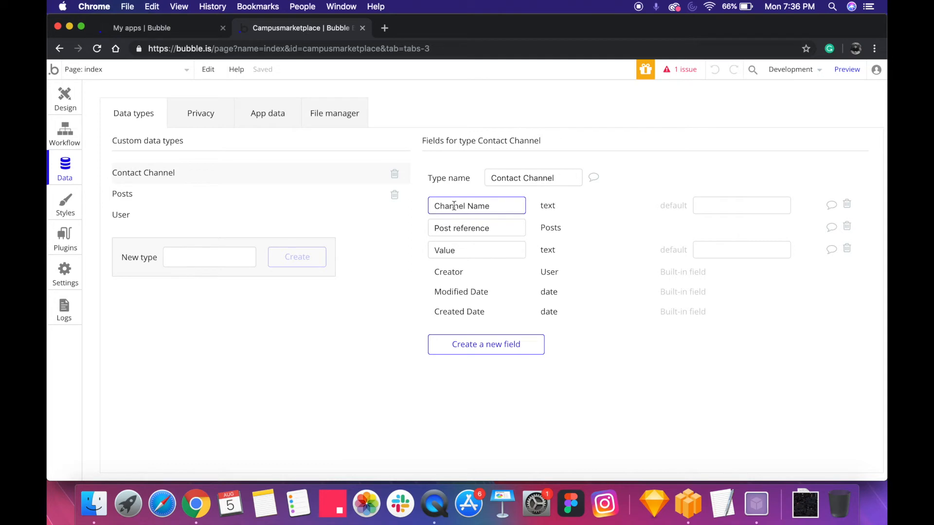
pyautogui.moveTo(498, 208); pyautogui.dragTo(416, 209)
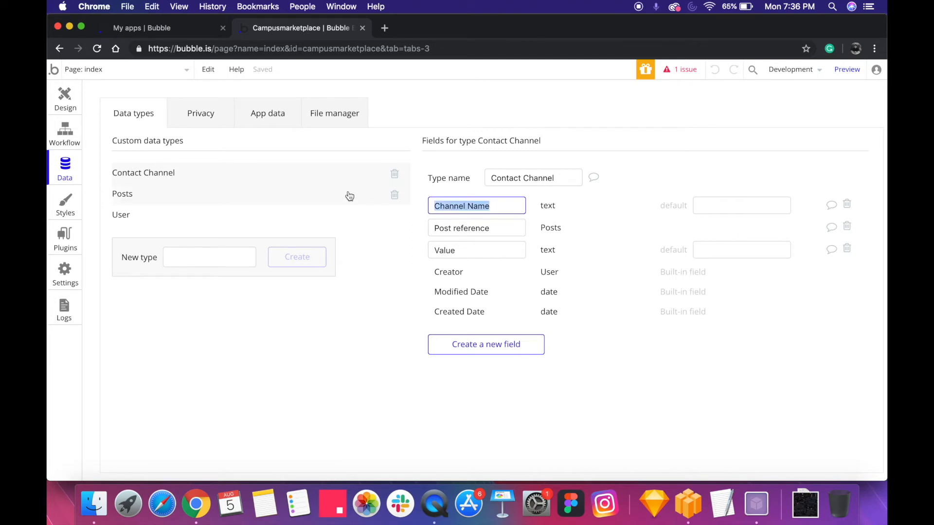
pyautogui.doubleClick(471, 228)
pyautogui.doubleClick(470, 251)
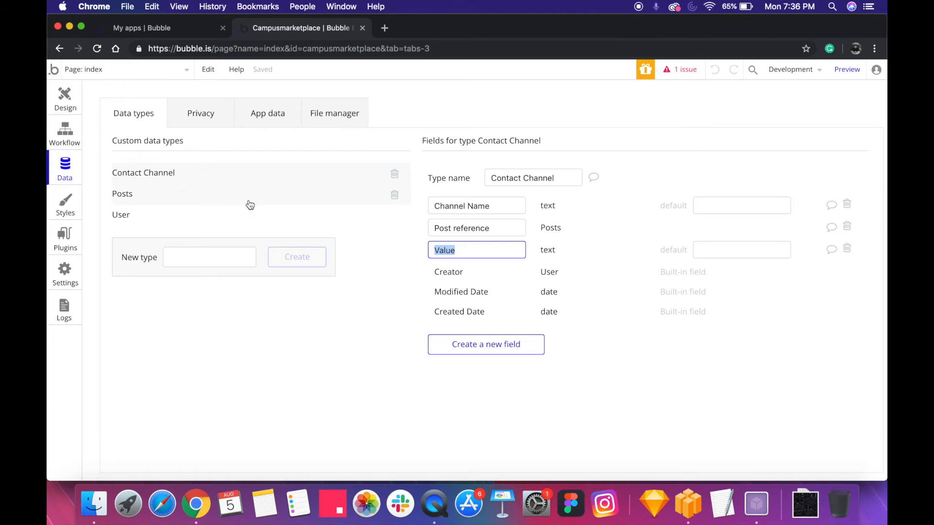
pyautogui.click(511, 257)
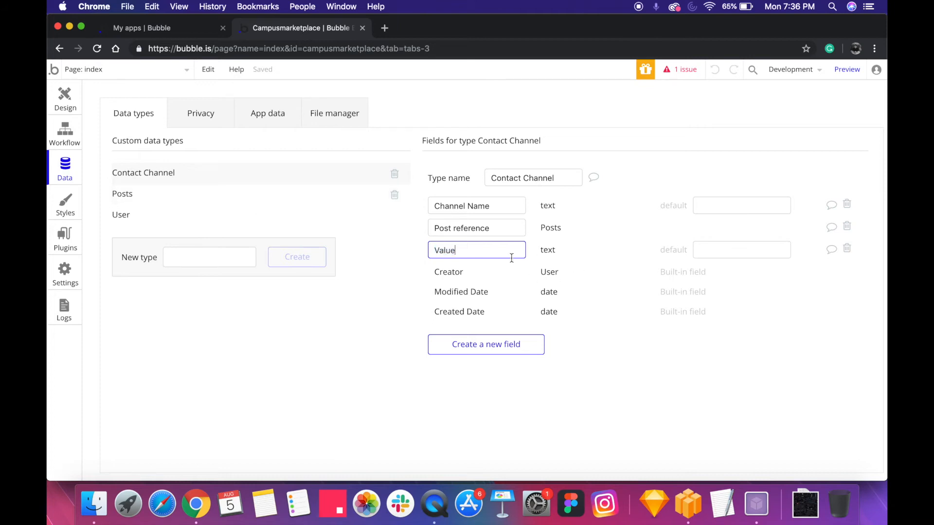
pyautogui.doubleClick(501, 231)
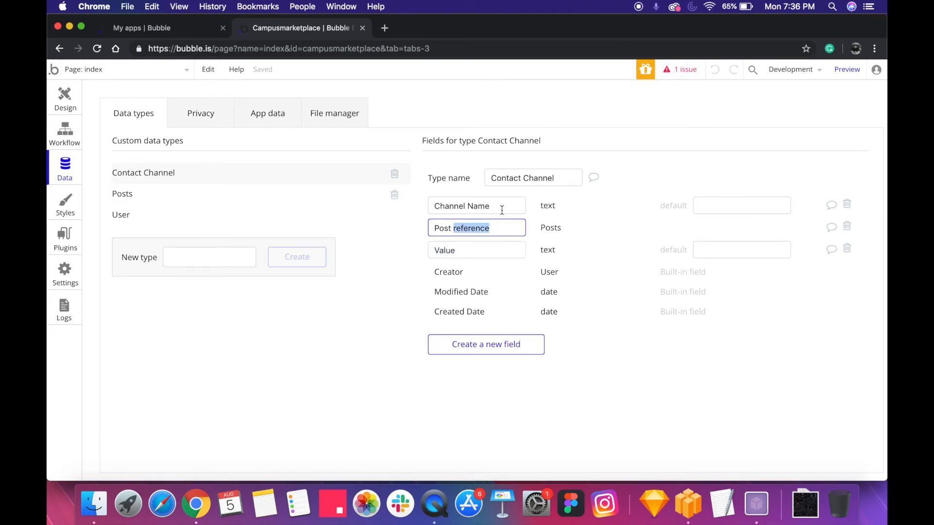
pyautogui.doubleClick(501, 208)
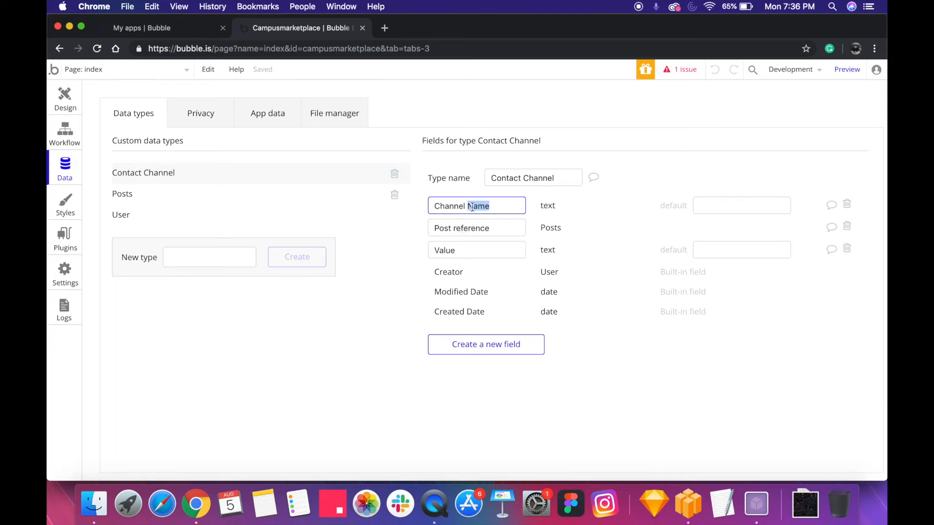
# Examine the Posts type's fields, focusing on the yes/no field Finished? and its default value
pyautogui.click(283, 193)
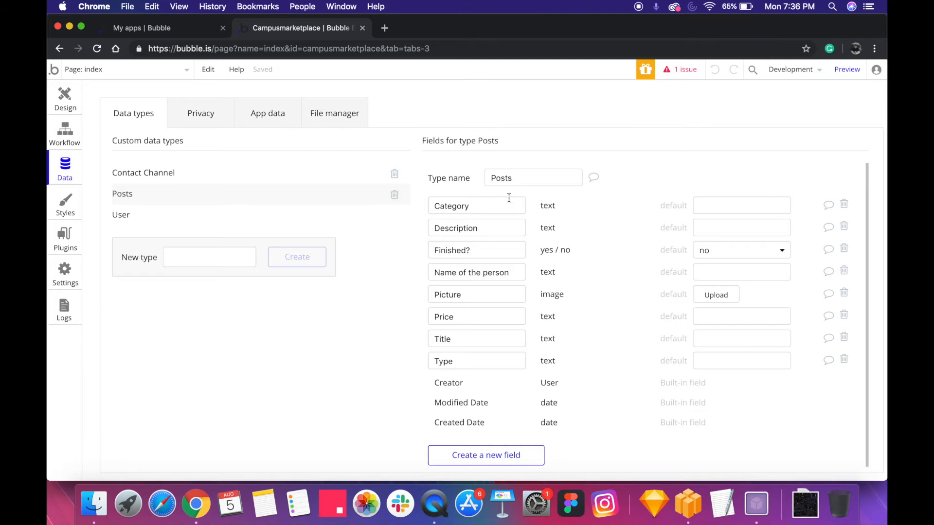
pyautogui.doubleClick(505, 223)
pyautogui.click(506, 251)
pyautogui.click(582, 252)
pyautogui.click(740, 250)
pyautogui.click(655, 263)
# Return to the Submit an Ad popup and review its Add button, phone number input and Contact Channel repeating group
pyautogui.click(65, 95)
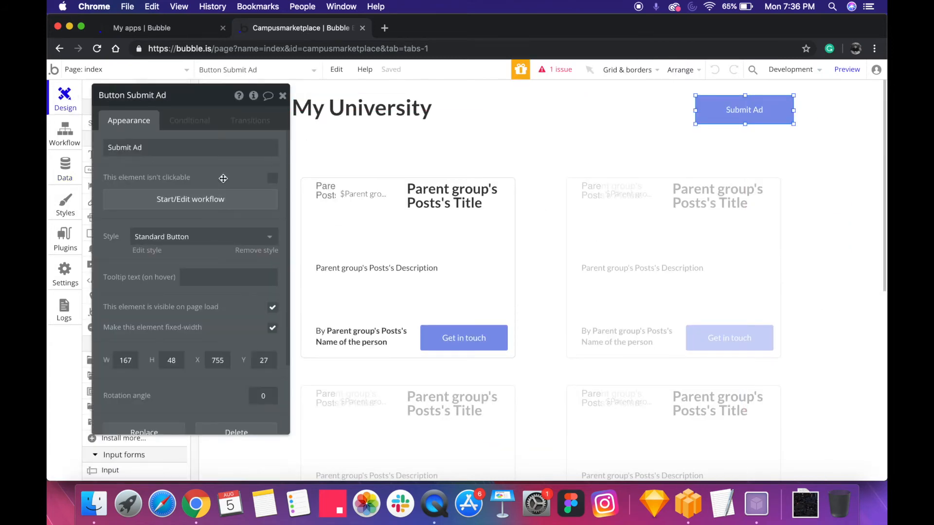
pyautogui.moveTo(222, 179); pyautogui.dragTo(231, 176)
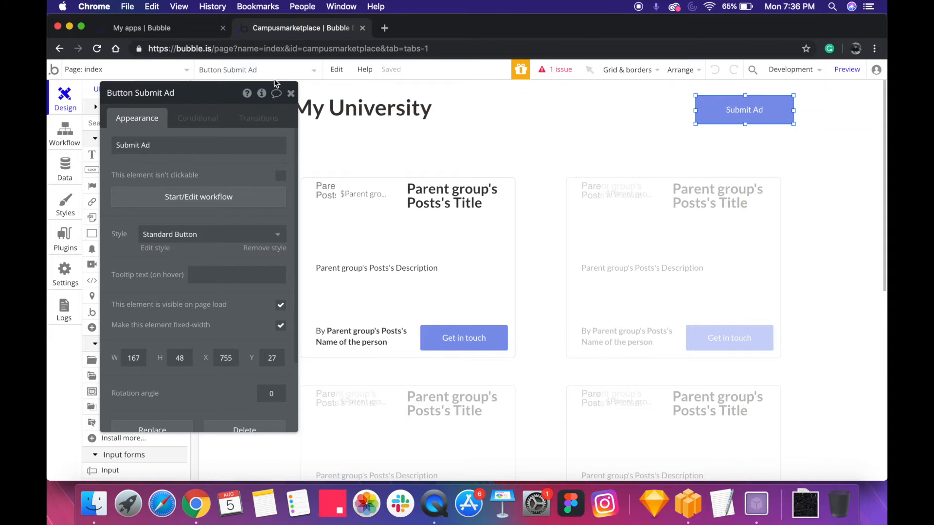
pyautogui.click(299, 70)
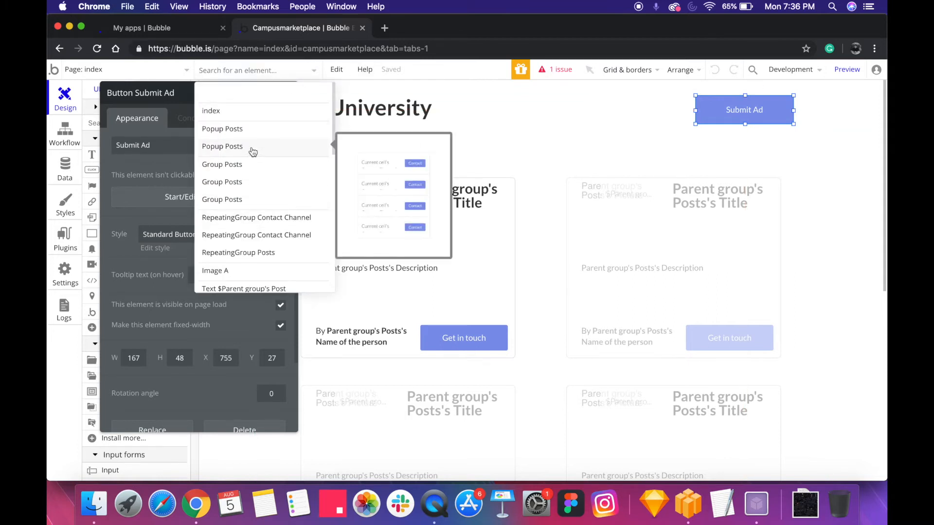
pyautogui.click(250, 140)
pyautogui.scroll(-5, 479, 273)
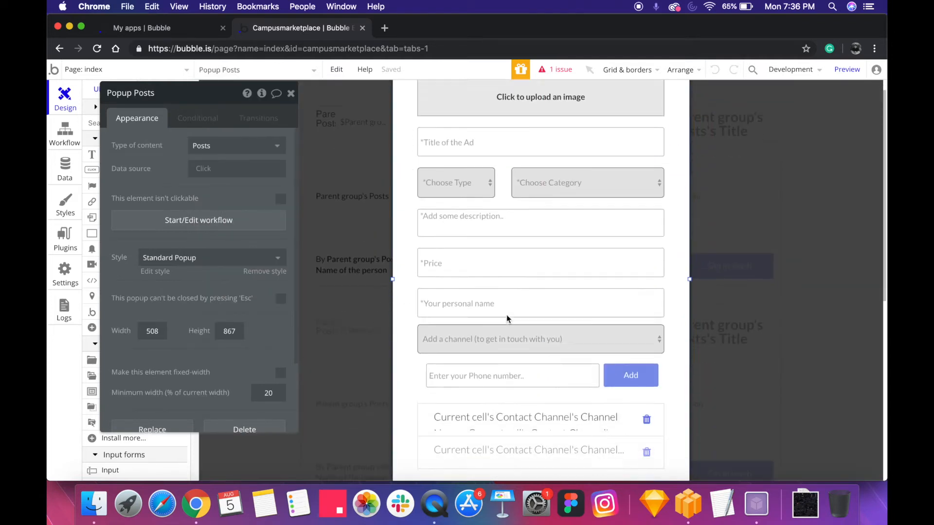
pyautogui.click(484, 392)
pyautogui.click(625, 323)
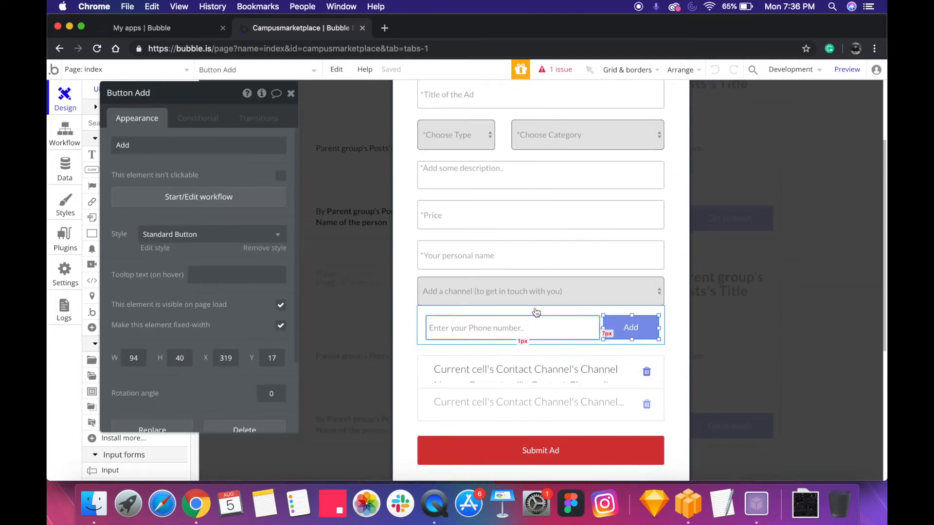
pyautogui.click(487, 335)
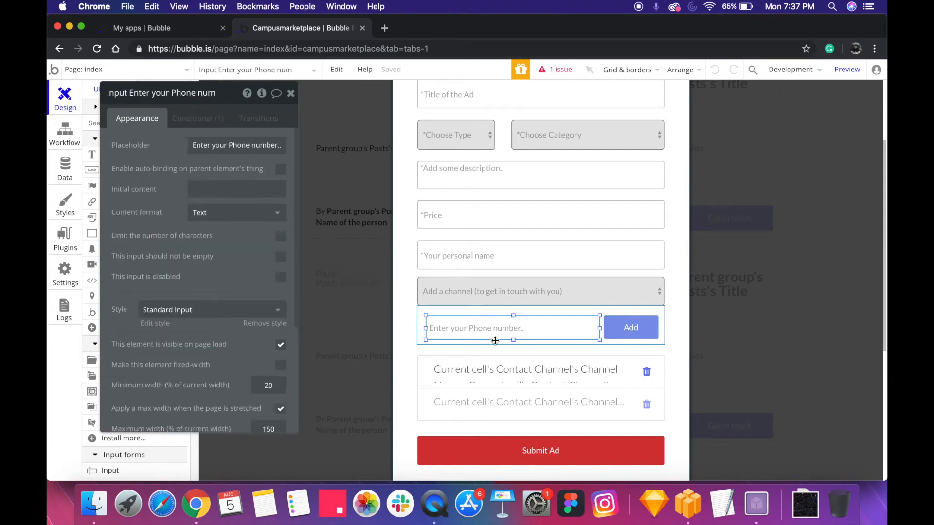
pyautogui.click(501, 388)
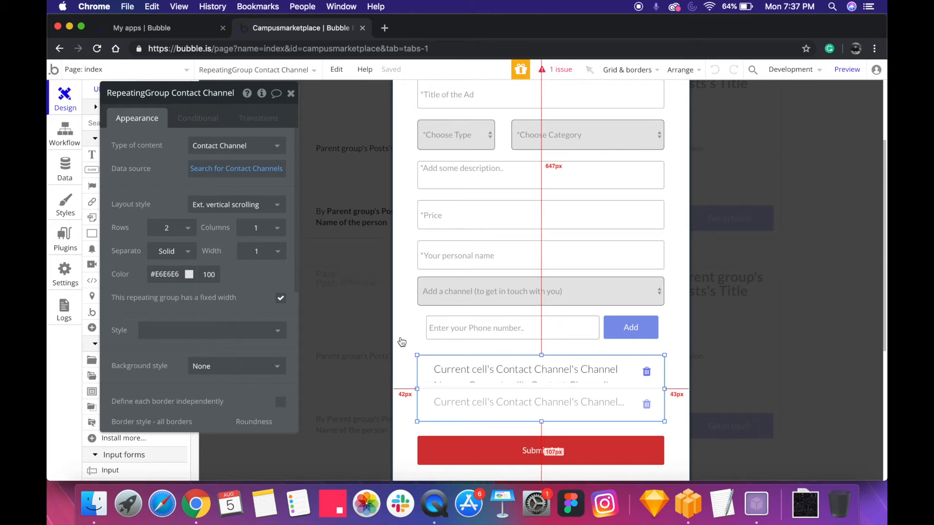
pyautogui.click(407, 283)
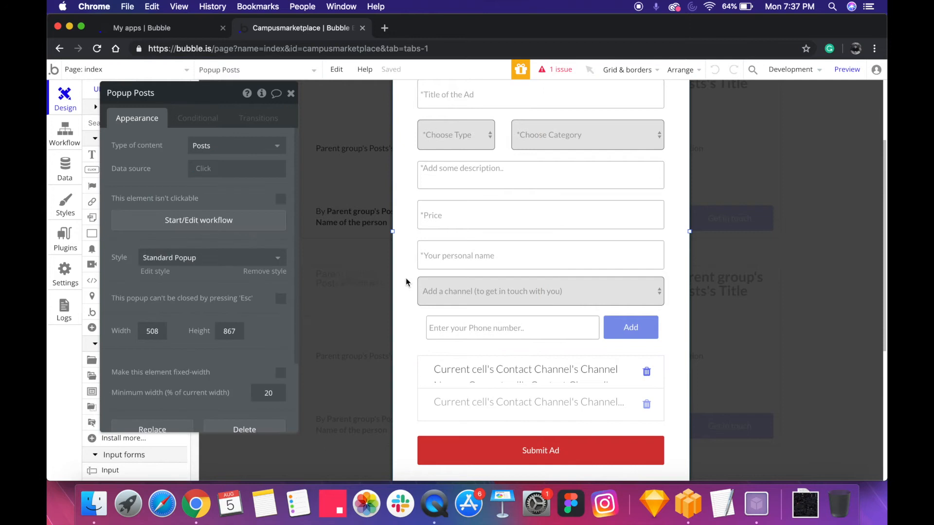
# Open the index page's Submit Ad button workflow and inspect its Create a new Posts and Display data in Popup Posts actions
pyautogui.click(345, 224)
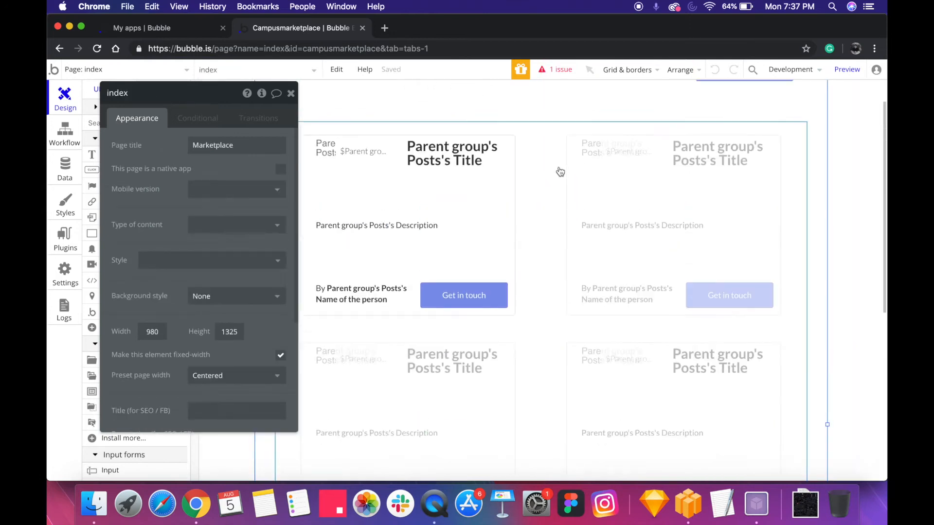
pyautogui.scroll(3, 559, 171)
pyautogui.click(743, 108)
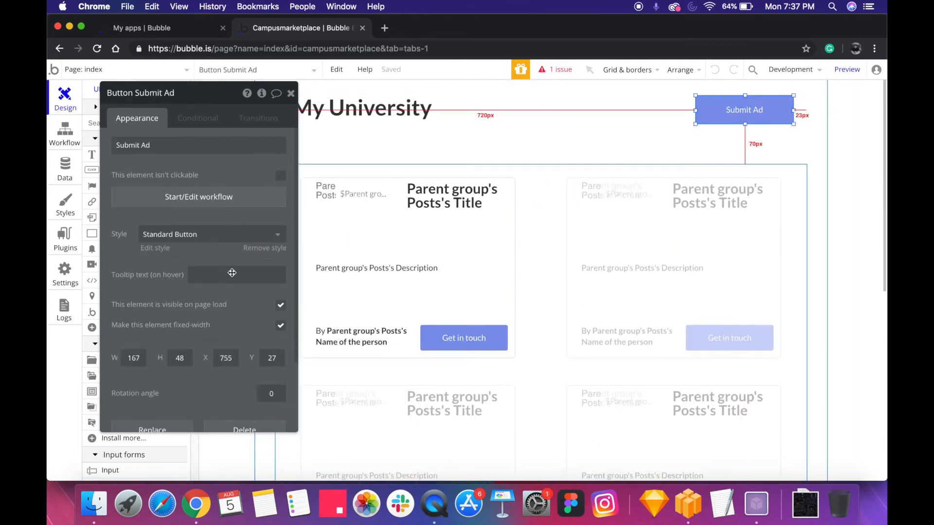
pyautogui.click(194, 194)
pyautogui.click(156, 225)
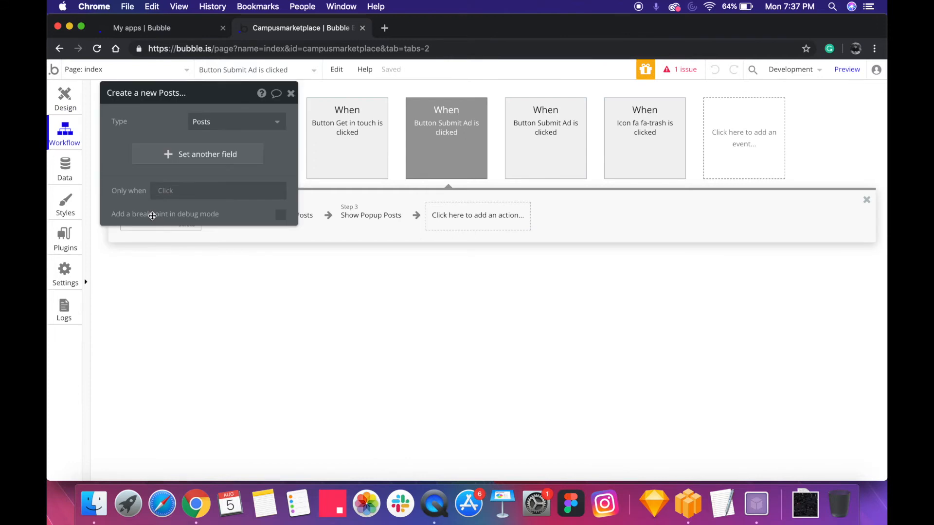
pyautogui.moveTo(145, 142); pyautogui.dragTo(372, 156)
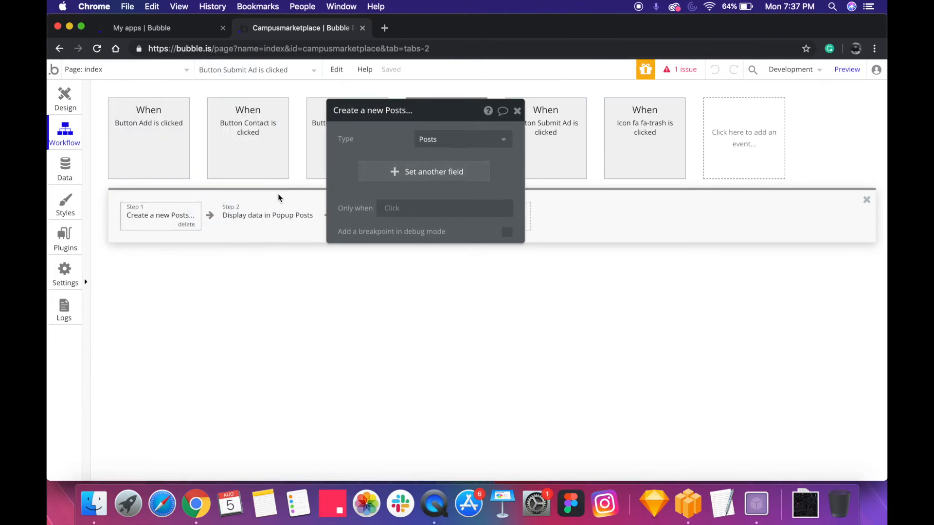
pyautogui.click(267, 218)
pyautogui.moveTo(387, 154); pyautogui.dragTo(463, 155)
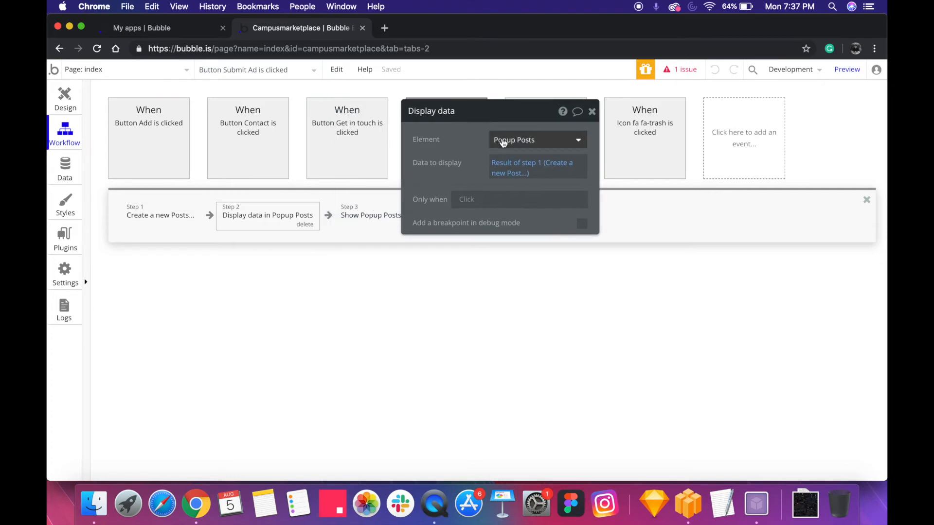
# Review the Submit Ad workflow's Popup Posts display target, its Create a new Posts action and its Show Popup Posts action
pyautogui.click(514, 145)
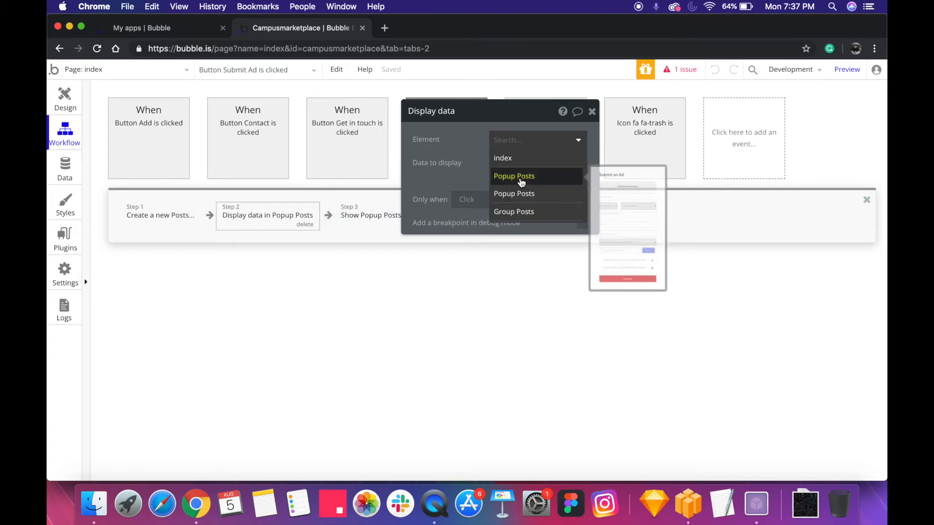
pyautogui.click(466, 162)
pyautogui.click(140, 215)
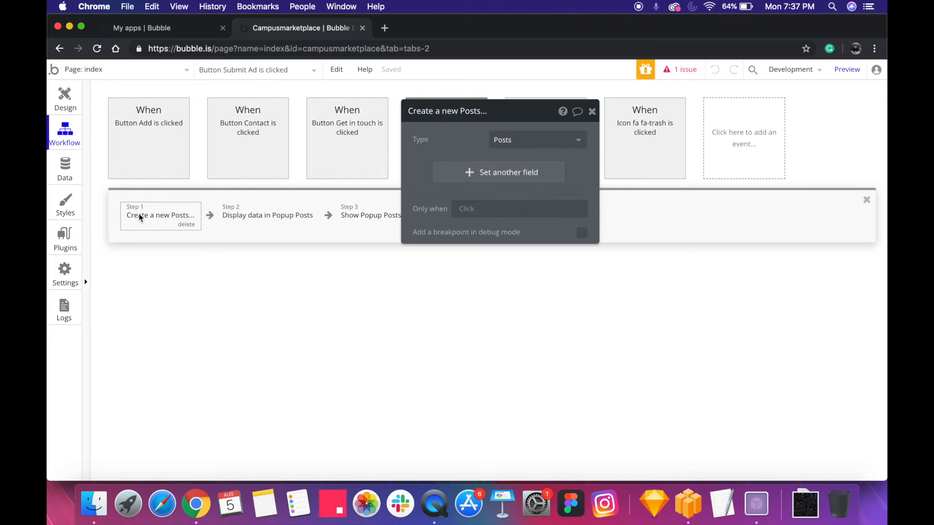
pyautogui.moveTo(437, 189); pyautogui.dragTo(584, 230)
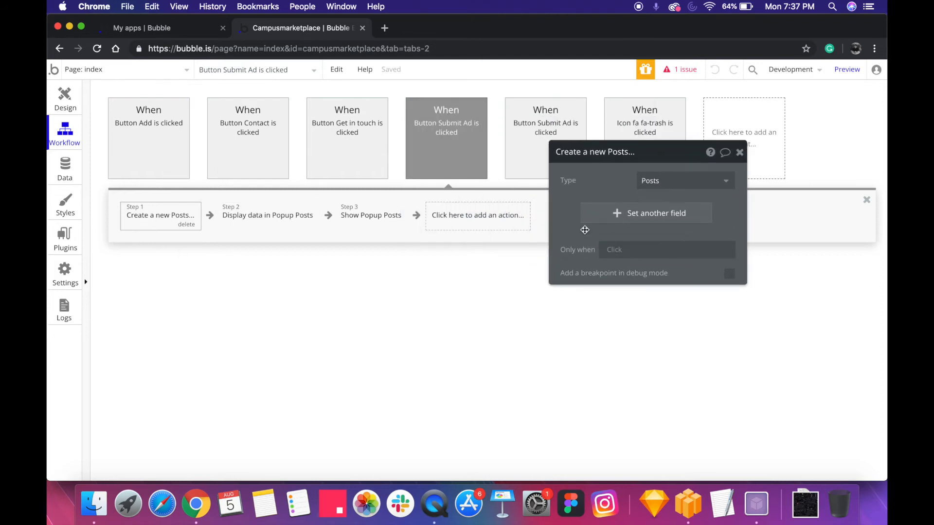
pyautogui.click(361, 216)
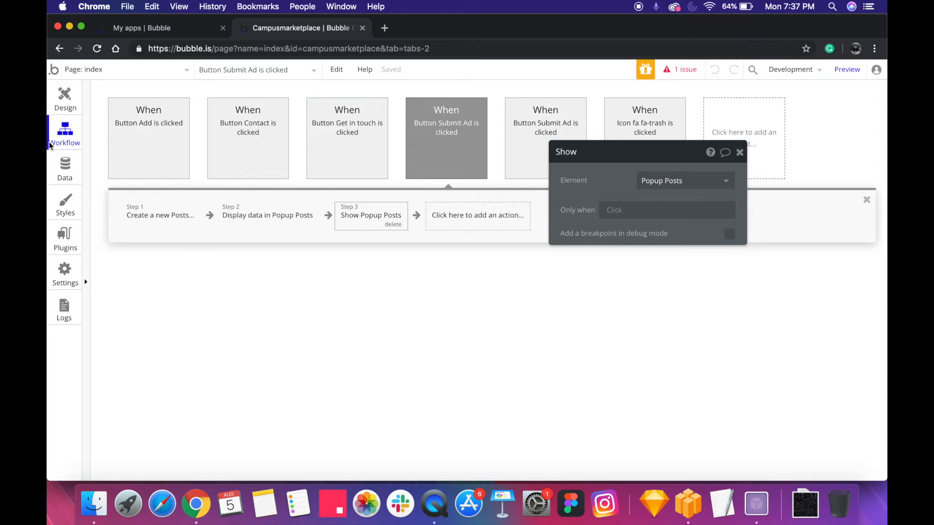
# Return to the index page design, view the Submit an Ad popup, and inspect the Posts repeating group's data source search constraint
pyautogui.click(64, 97)
pyautogui.click(235, 70)
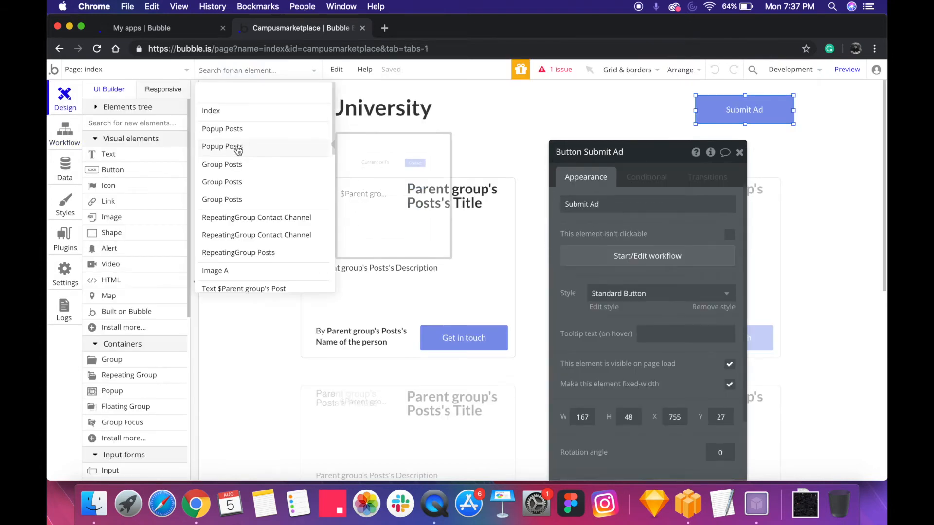
pyautogui.click(238, 130)
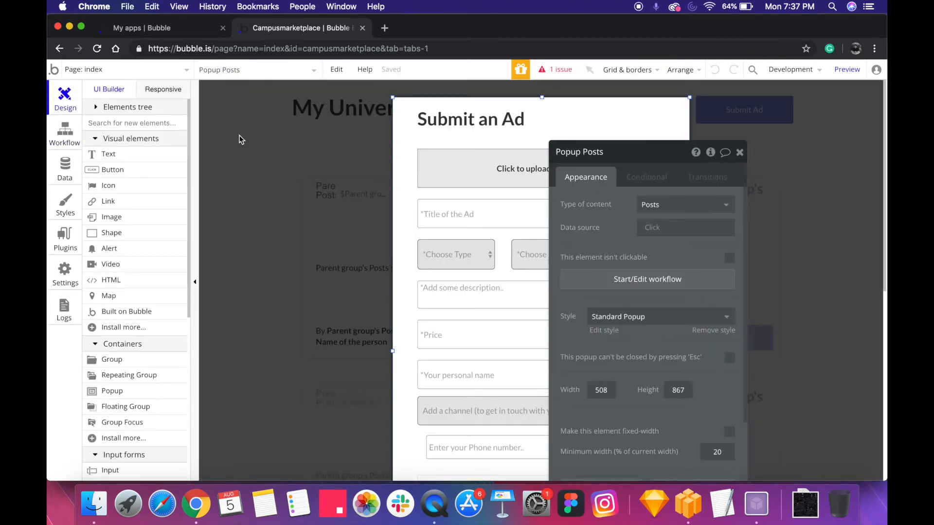
pyautogui.click(235, 194)
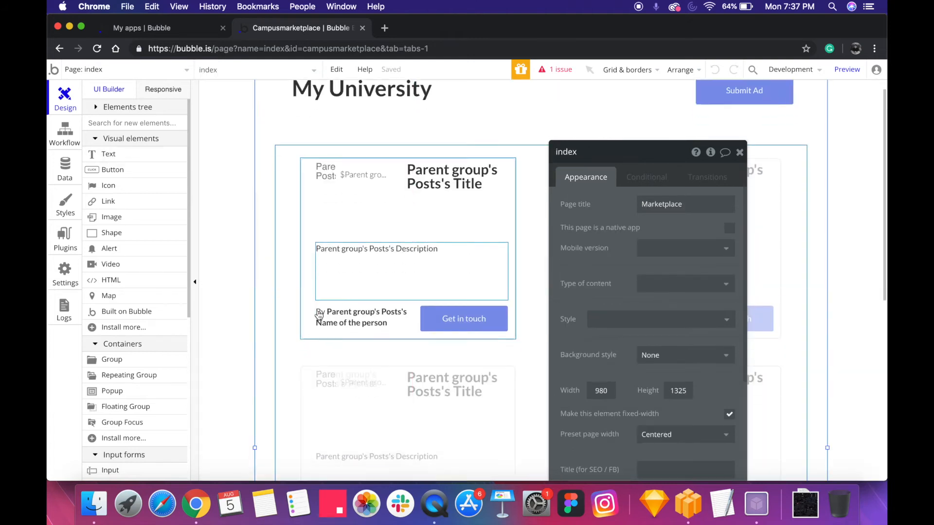
pyautogui.click(511, 368)
pyautogui.click(679, 228)
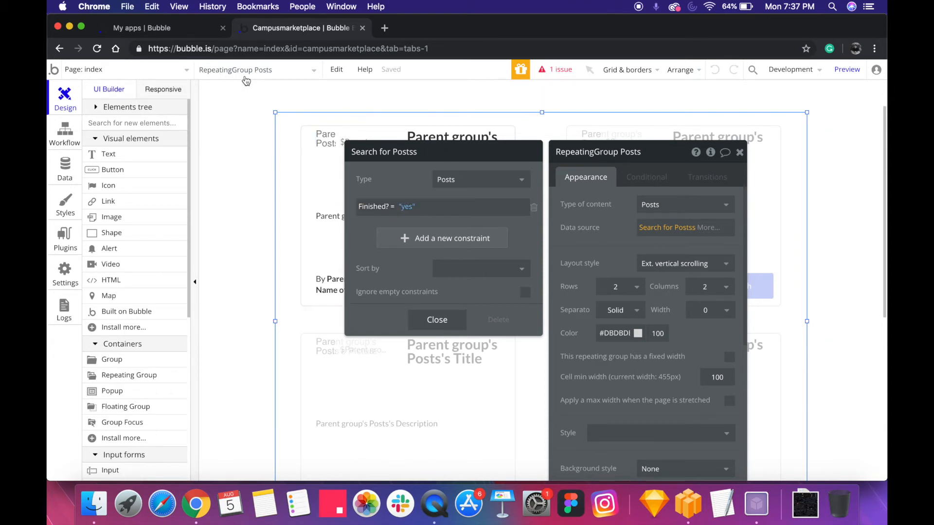
# Open the workflow of the popup's own Submit Ad button and review the fields set by its Make changes to Posts action
pyautogui.click(246, 77)
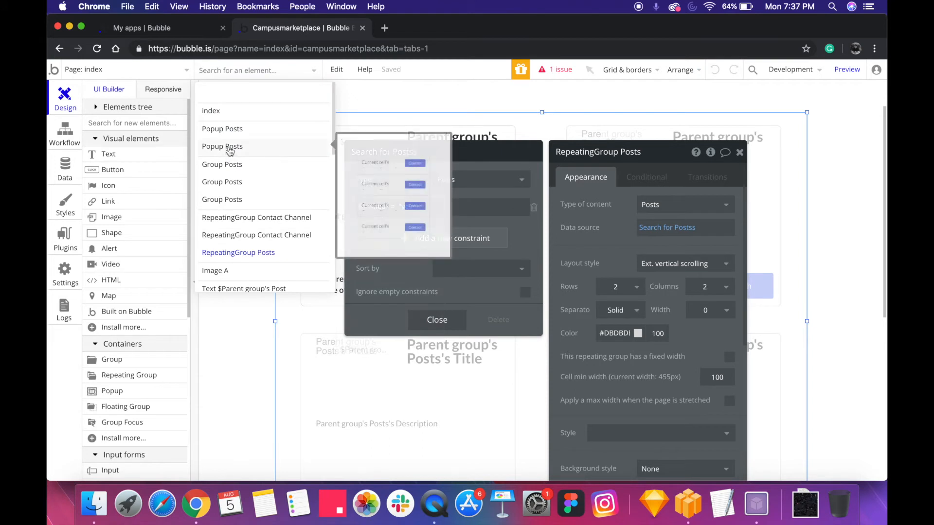
pyautogui.click(228, 130)
pyautogui.scroll(-10, 373, 195)
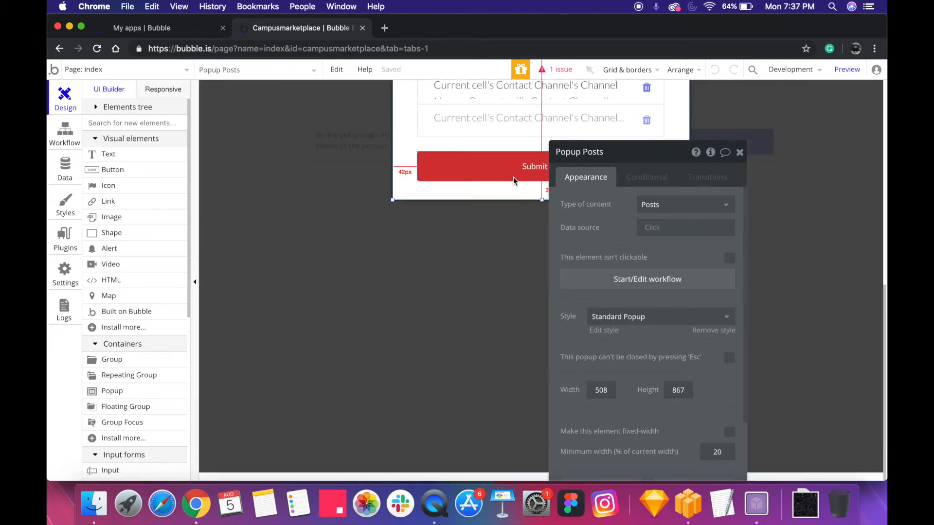
pyautogui.click(513, 180)
pyautogui.click(594, 253)
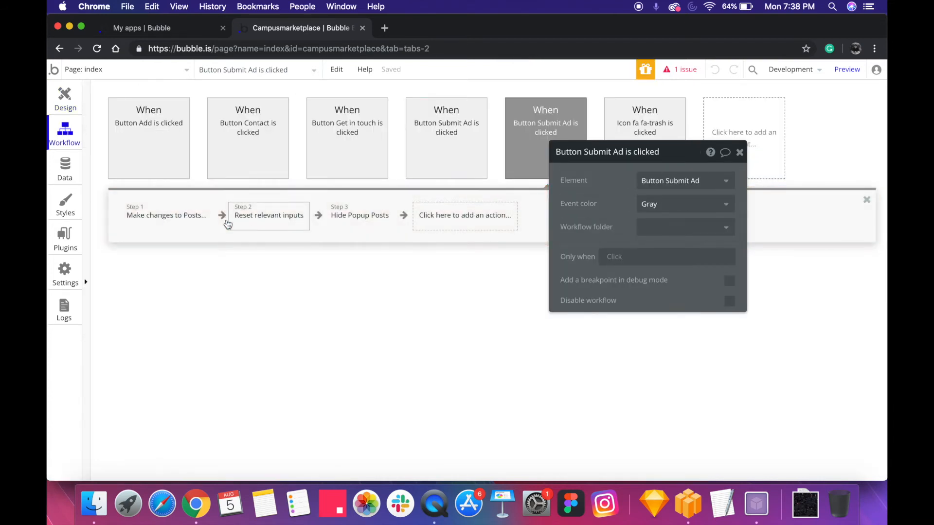
pyautogui.click(184, 219)
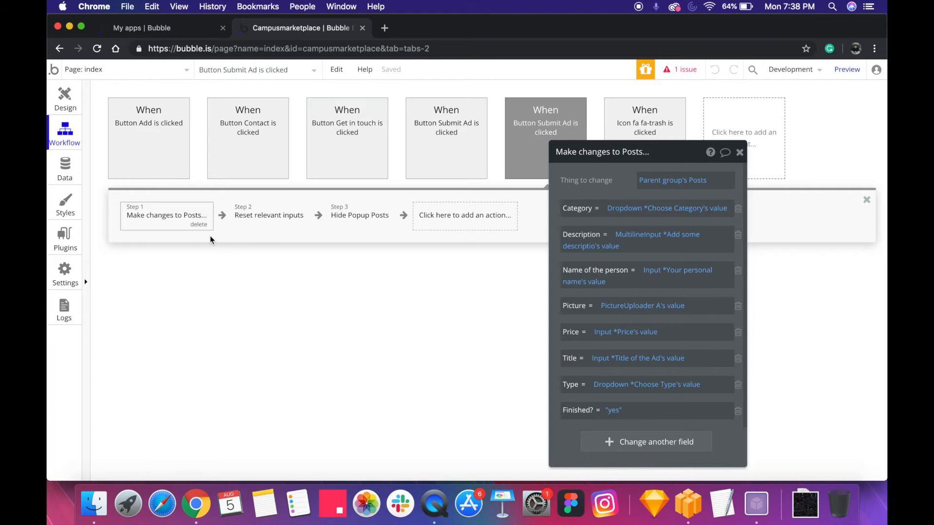
pyautogui.moveTo(640, 213); pyautogui.dragTo(625, 274)
pyautogui.scroll(-2, 656, 298)
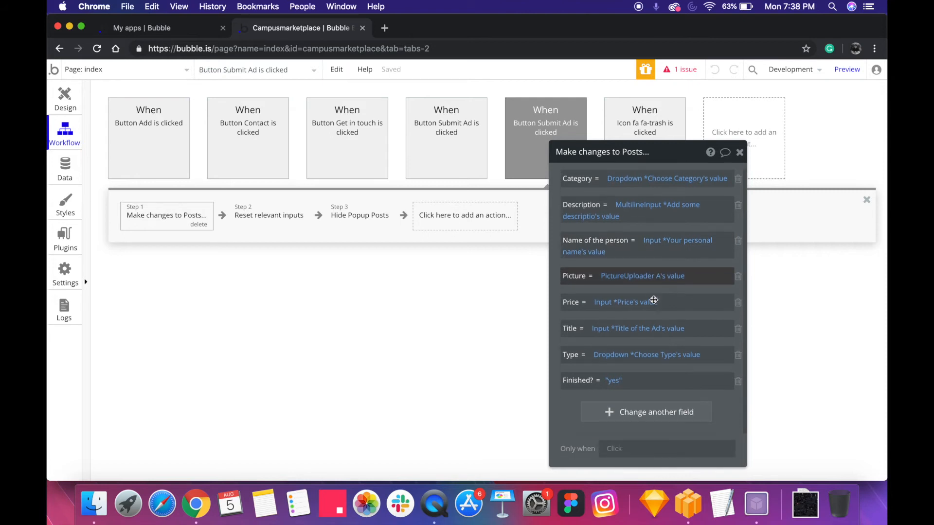
pyautogui.moveTo(636, 320)
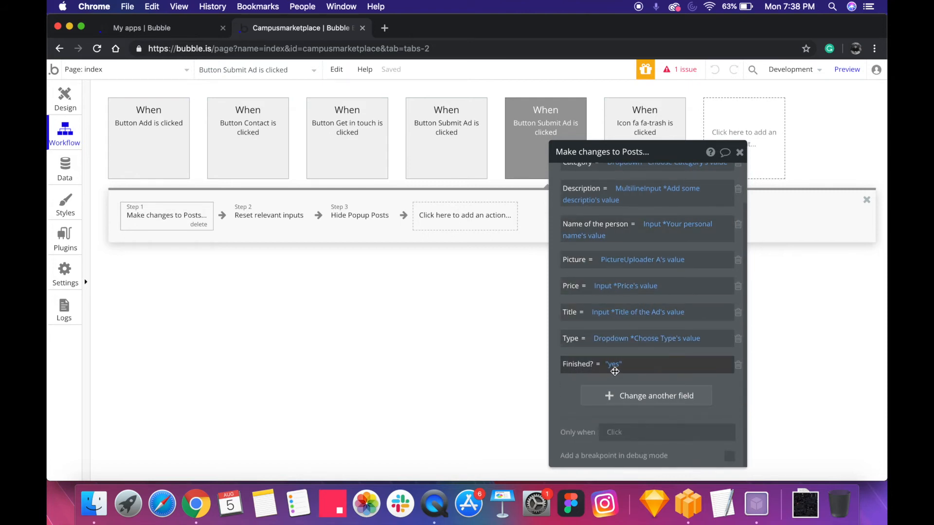
# Compare those changes with the Posts data type's fields, including Name of the person, Picture, Price and Title
pyautogui.click(71, 170)
pyautogui.click(492, 275)
pyautogui.click(484, 297)
pyautogui.click(491, 311)
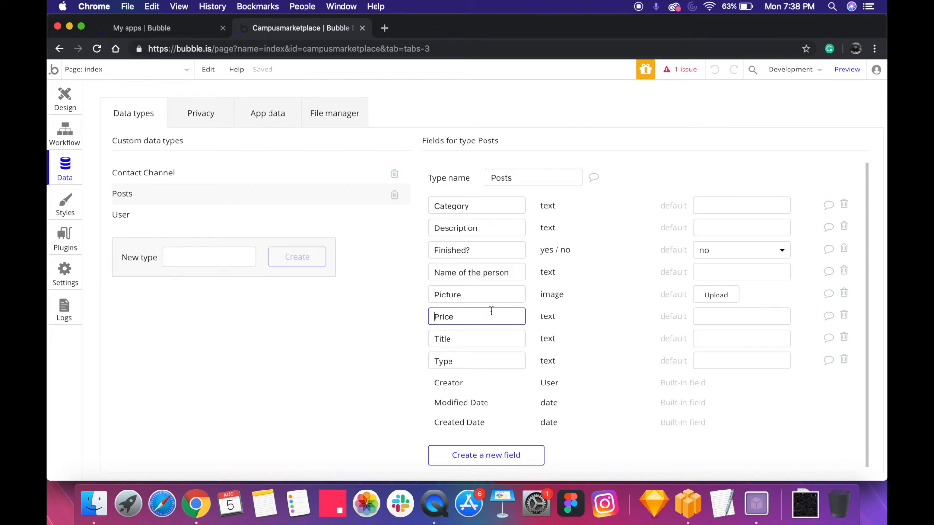
pyautogui.click(481, 338)
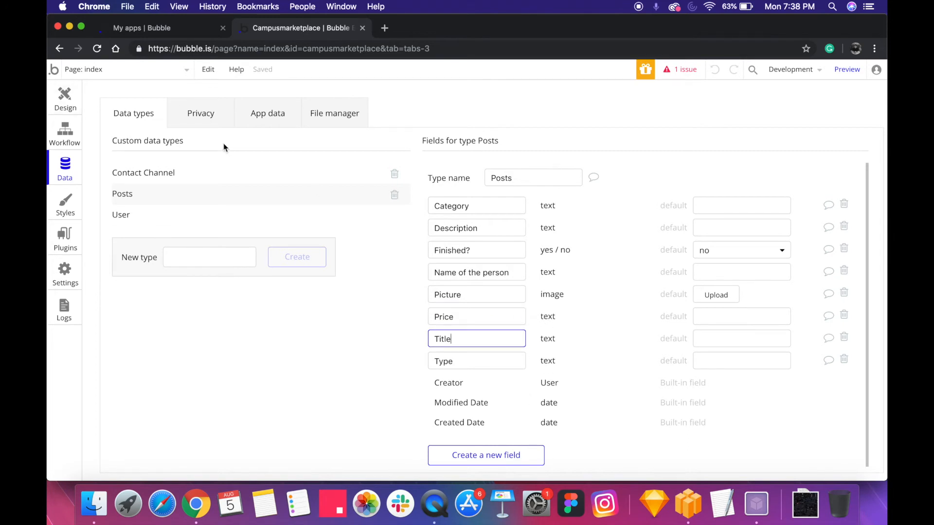
# Return to the Submit an Ad popup and inspect the Contact Channel repeating group's search constraint on Post reference
pyautogui.click(65, 100)
pyautogui.scroll(5, 476, 219)
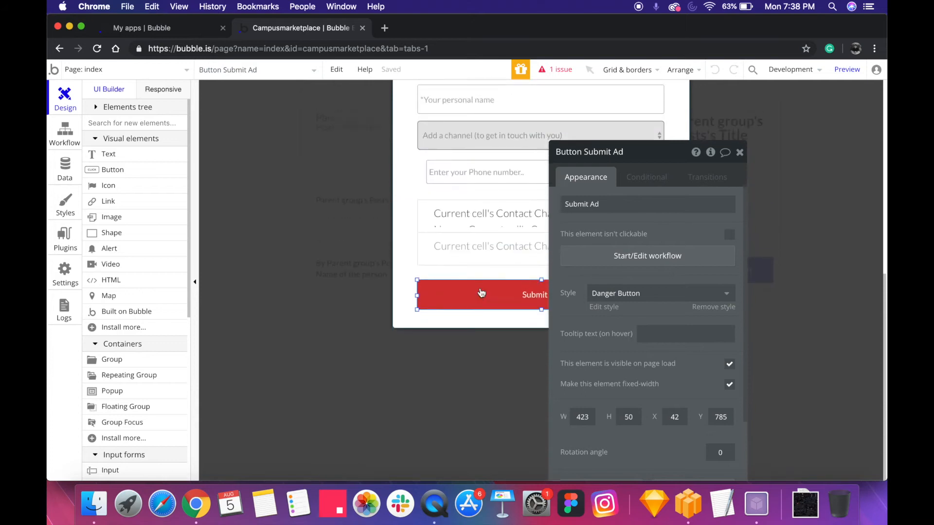
pyautogui.click(482, 292)
pyautogui.scroll(1, 481, 292)
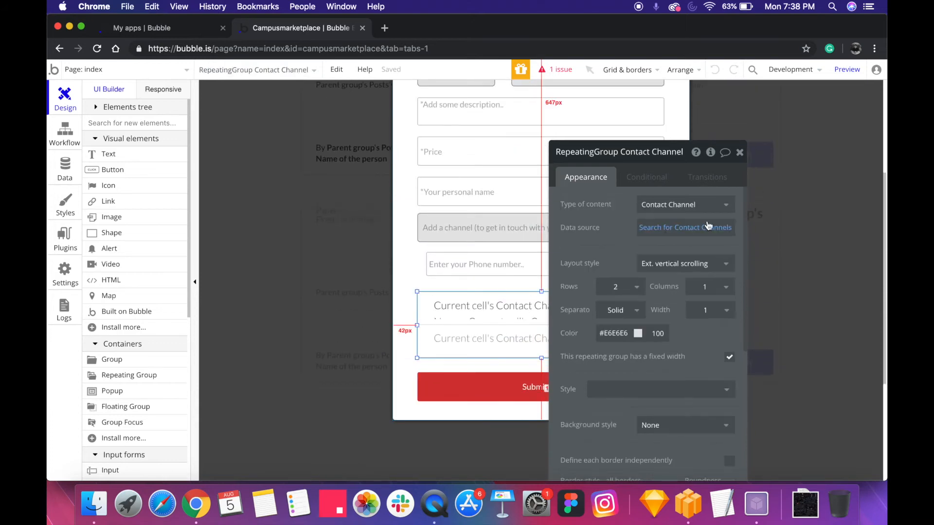
pyautogui.click(690, 230)
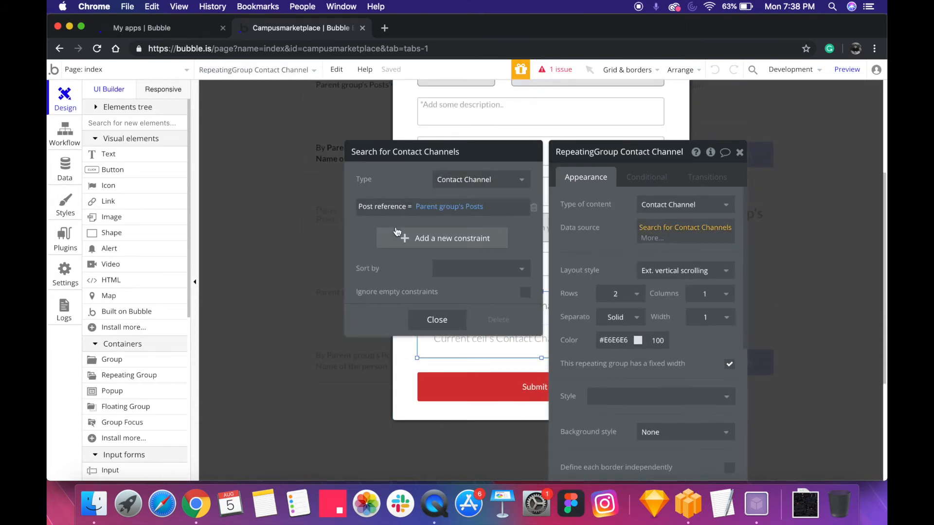
pyautogui.click(436, 320)
pyautogui.scroll(5, 522, 302)
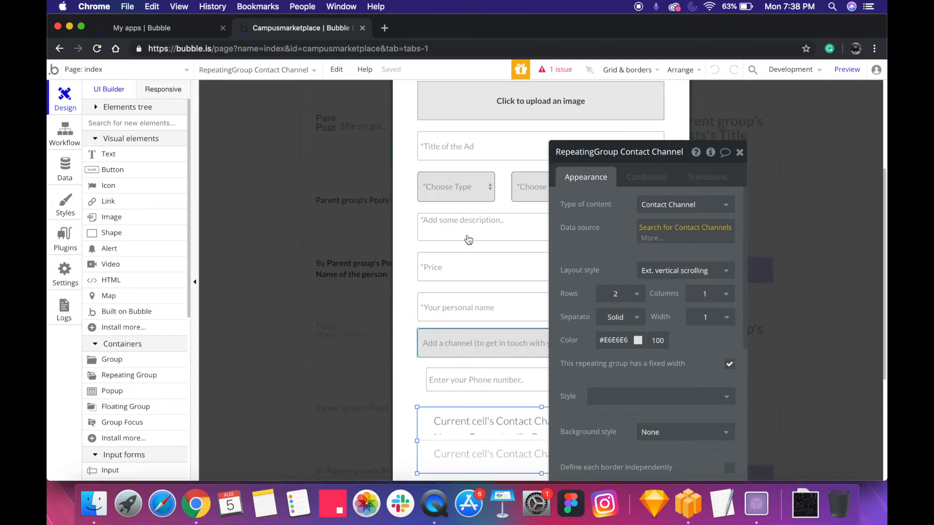
# Examine the popup's Add a channel dropdown and its static choices, along with the Add button beneath it
pyautogui.moveTo(568, 287); pyautogui.dragTo(342, 256)
pyautogui.click(643, 379)
pyautogui.click(623, 353)
pyautogui.moveTo(390, 216); pyautogui.dragTo(289, 233)
pyautogui.click(268, 267)
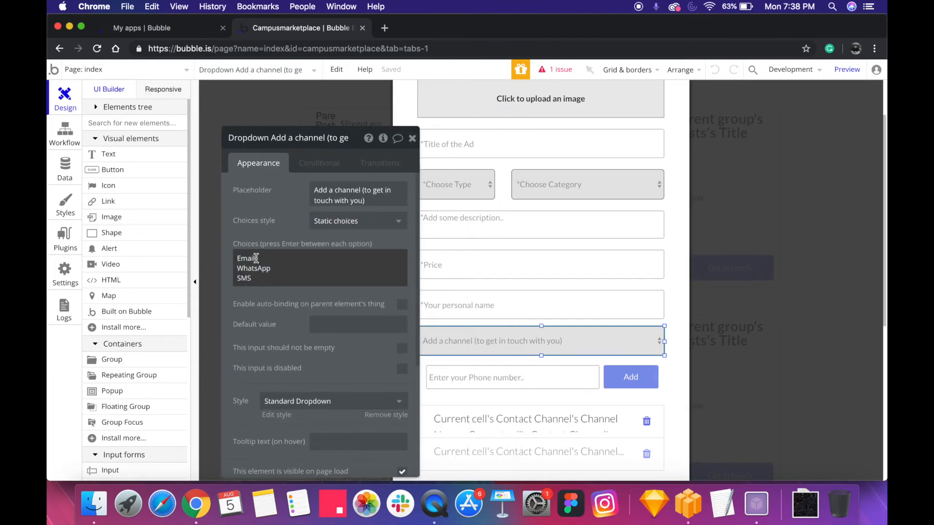
pyautogui.click(631, 378)
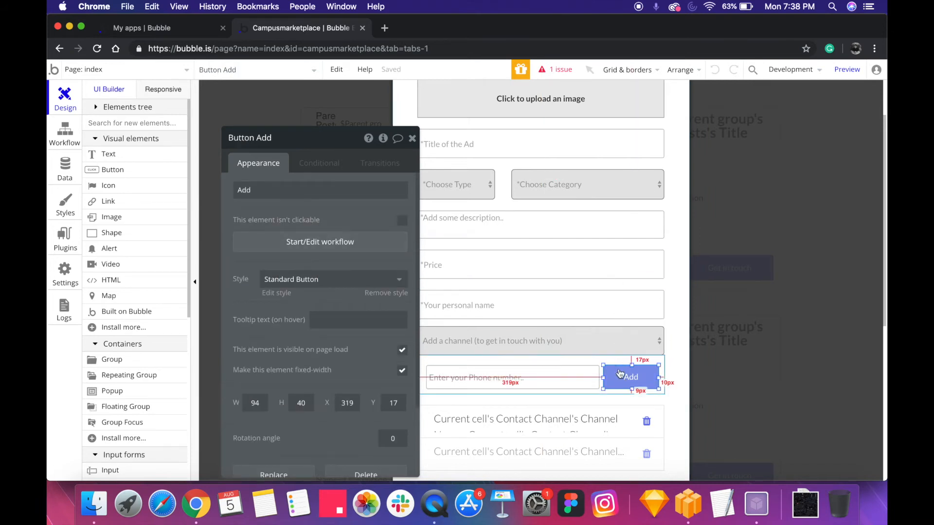
pyautogui.click(621, 344)
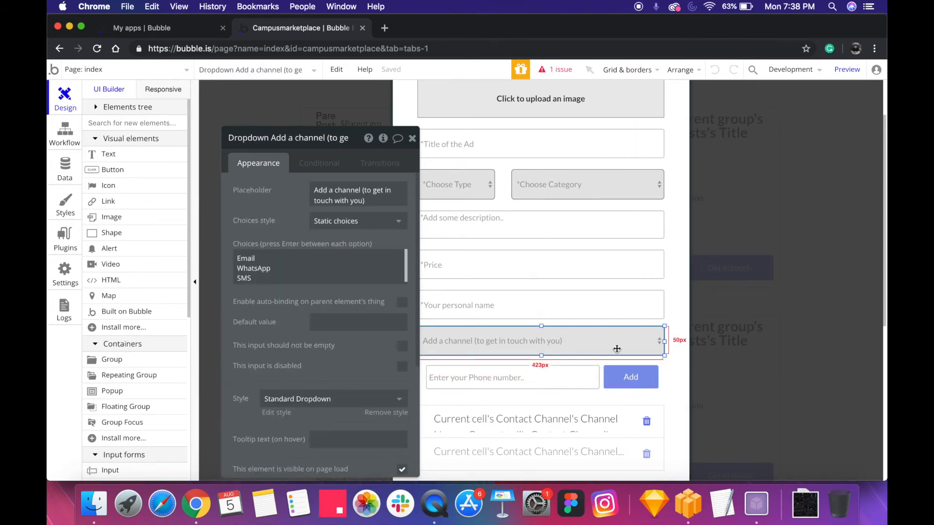
pyautogui.click(310, 276)
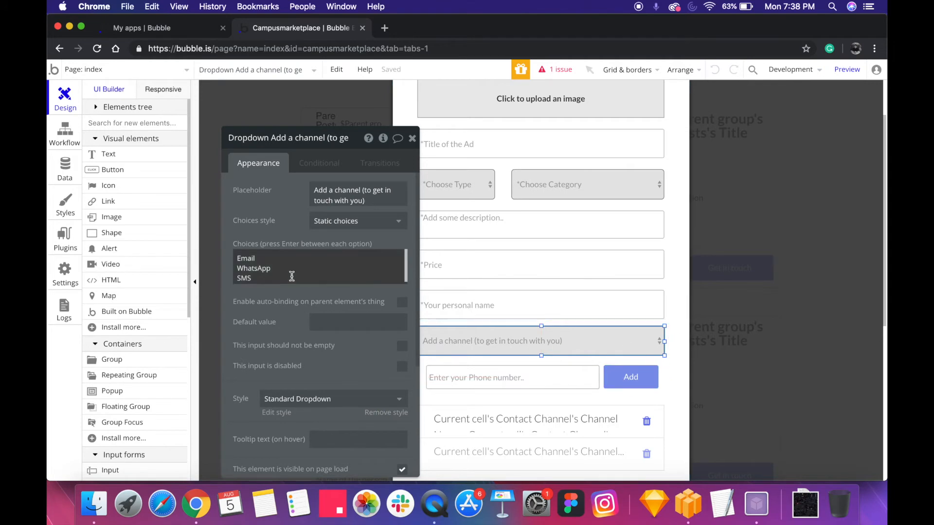
# Inspect the group holding the phone number input and Add button, checking its content type and data source
pyautogui.click(583, 362)
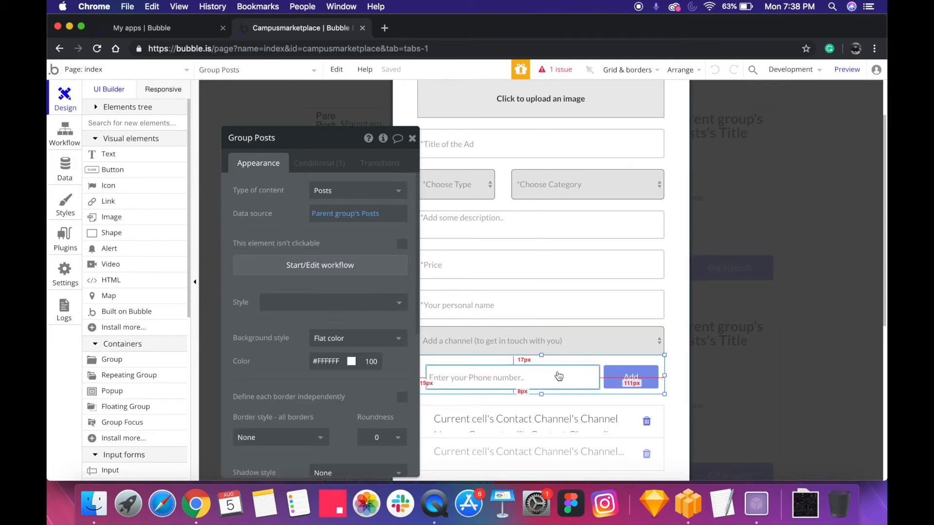
pyautogui.click(561, 375)
pyautogui.keyDown('shift'); pyautogui.click(631, 384); pyautogui.keyUp('shift')
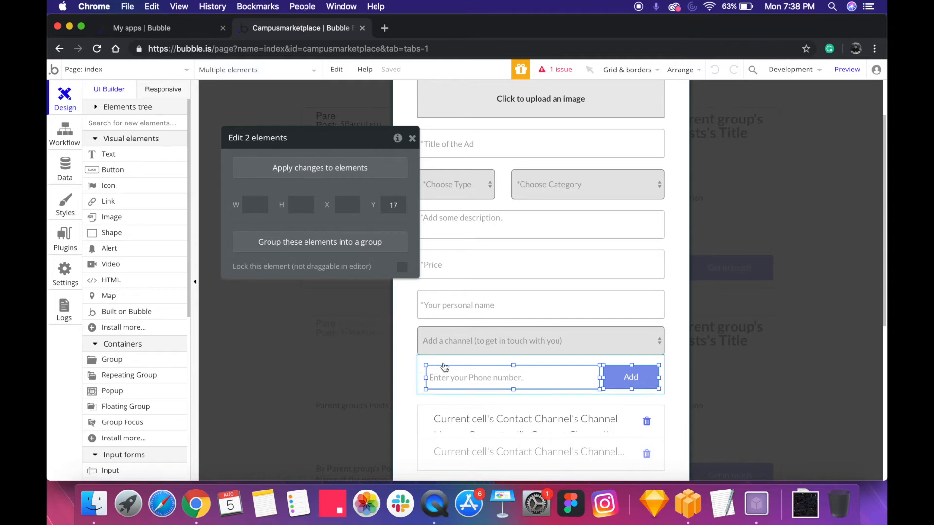
pyautogui.click(445, 366)
pyautogui.moveTo(254, 195); pyautogui.dragTo(209, 194)
pyautogui.moveTo(292, 213)
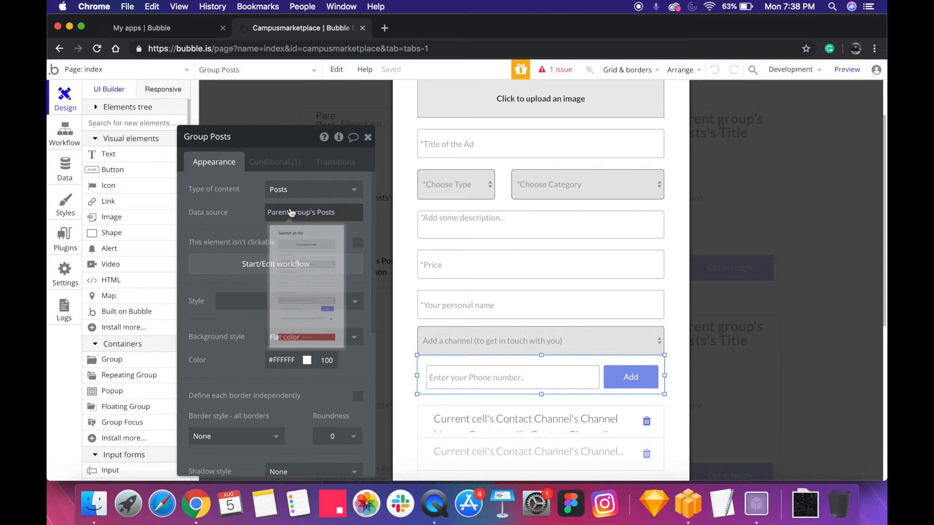
# Check the Submit an Ad popup's content type and data source, and select the index page's Submit Ad button
pyautogui.click(413, 217)
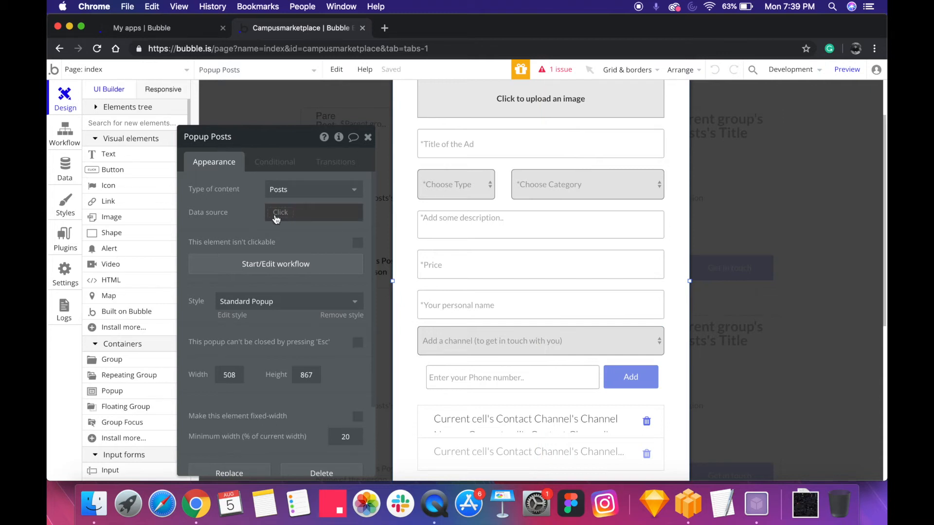
pyautogui.scroll(3, 730, 217)
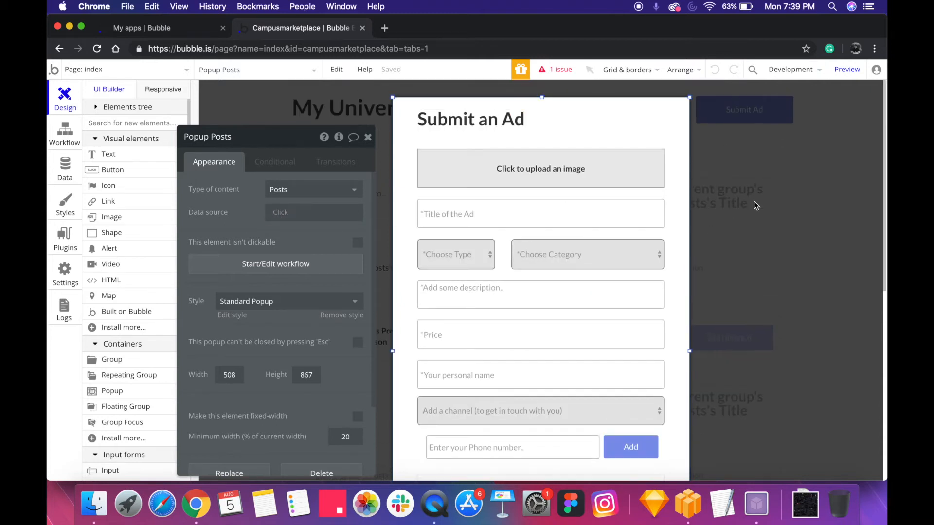
pyautogui.click(755, 108)
pyautogui.click(760, 115)
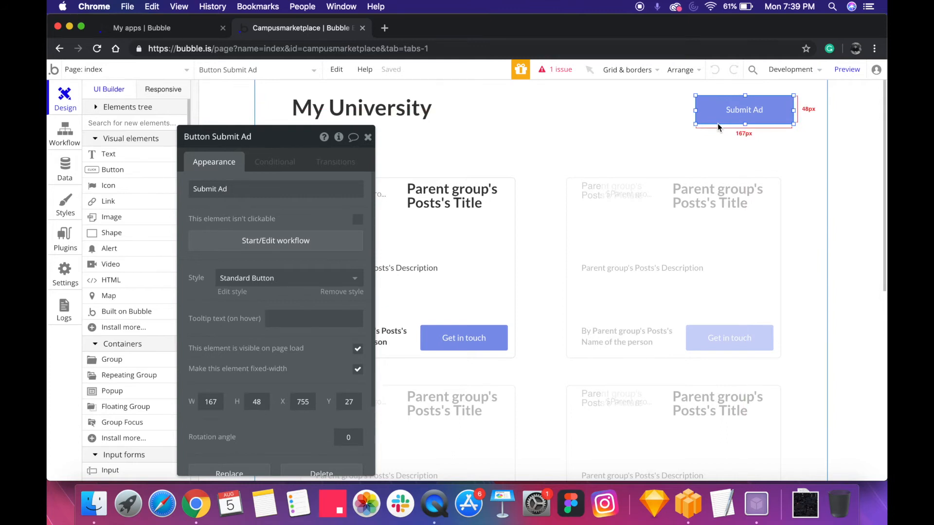
# Open the workflow of the popup's Add button and review the Channel Name, Value and Post reference settings in Create a new Contact Channel
pyautogui.click(233, 69)
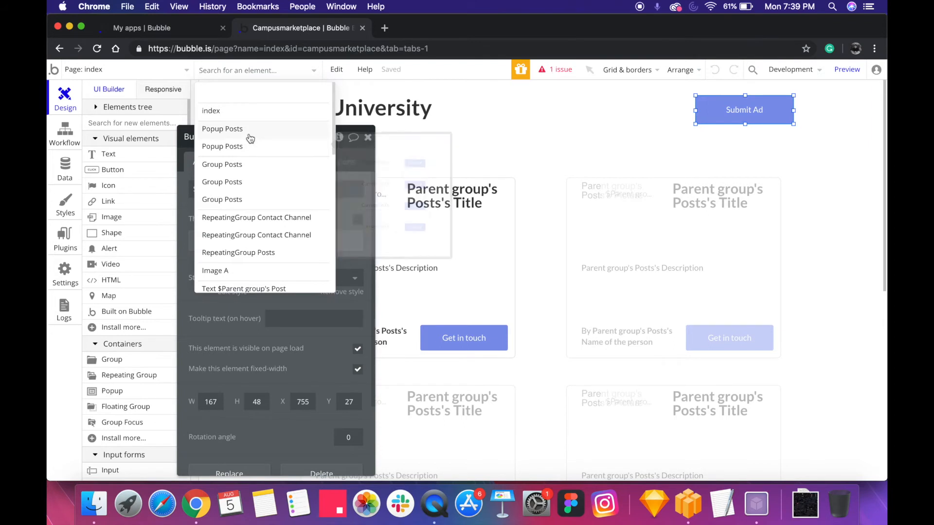
pyautogui.click(228, 128)
pyautogui.scroll(-3, 512, 189)
pyautogui.scroll(-2, 512, 186)
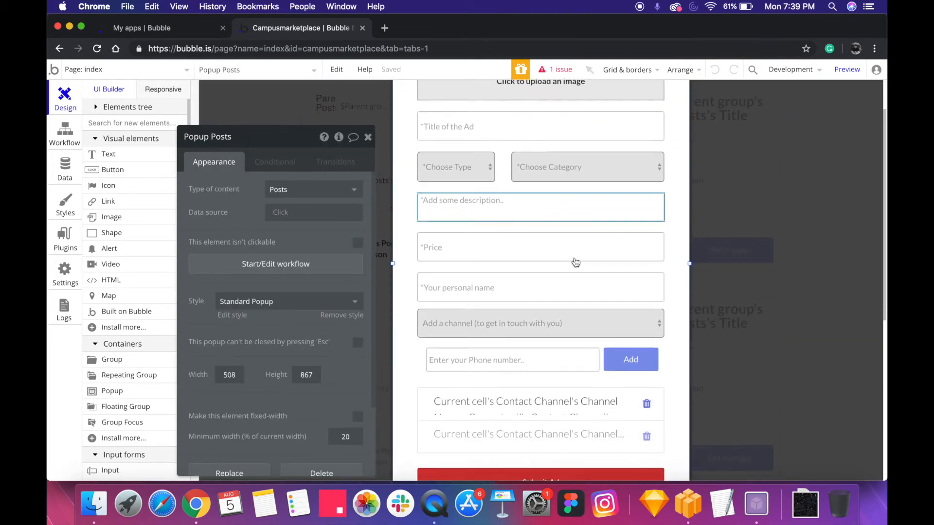
pyautogui.click(631, 354)
pyautogui.click(298, 242)
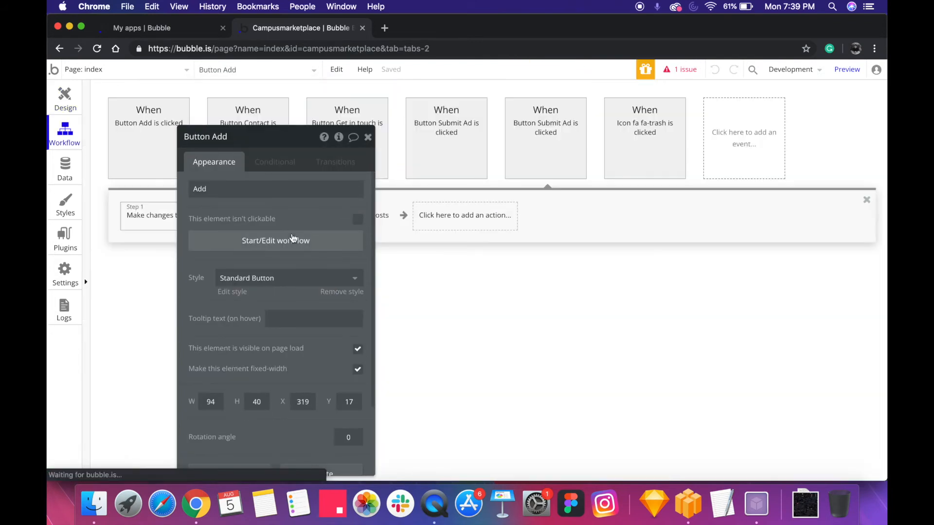
pyautogui.click(128, 217)
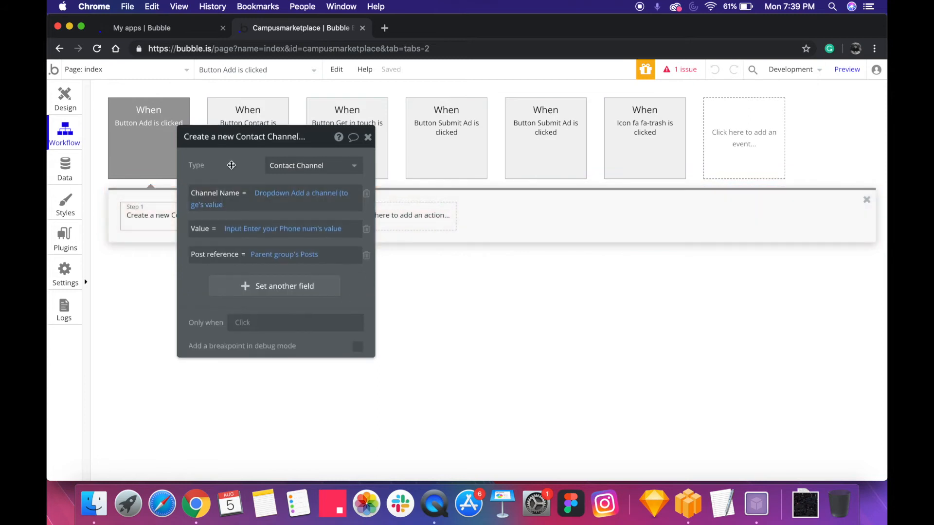
pyautogui.moveTo(351, 191)
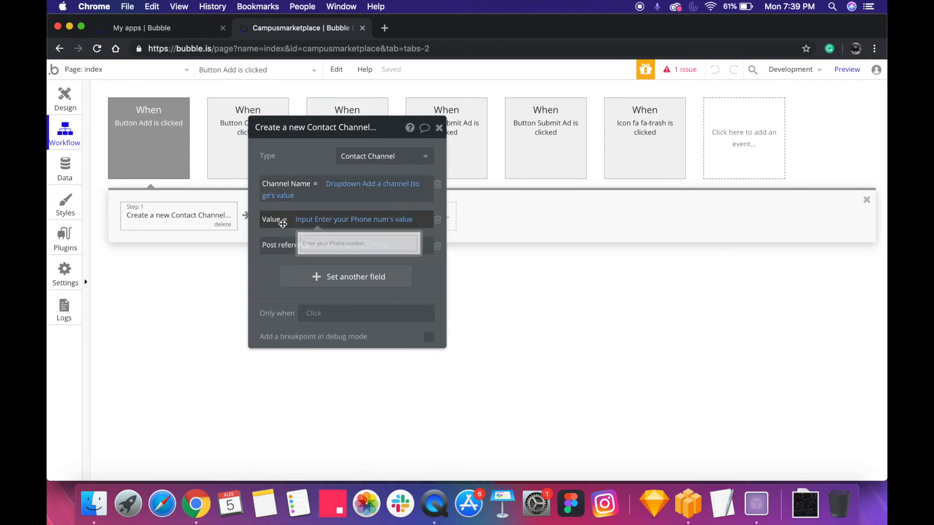
# Check the Value expression's available sources and the Post reference in the Create a new Contact Channel action
pyautogui.click(333, 227)
pyautogui.click(334, 226)
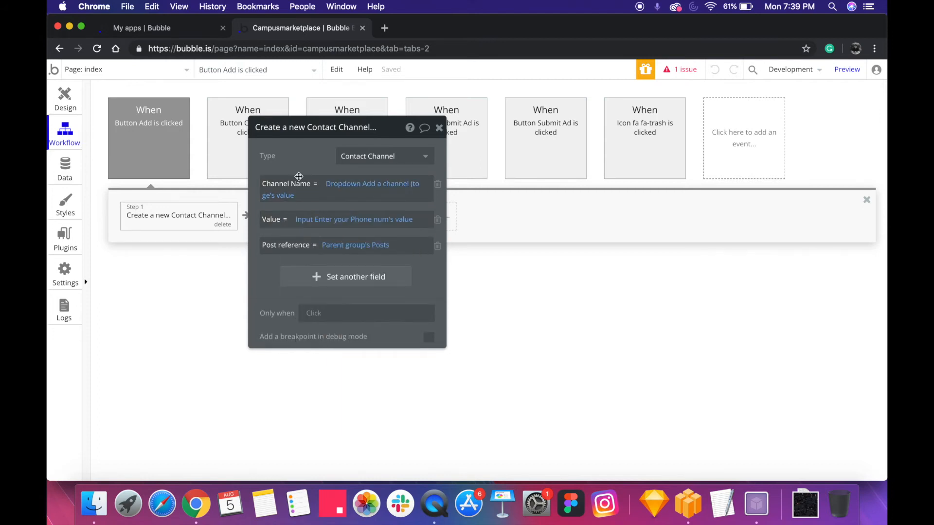
pyautogui.click(319, 228)
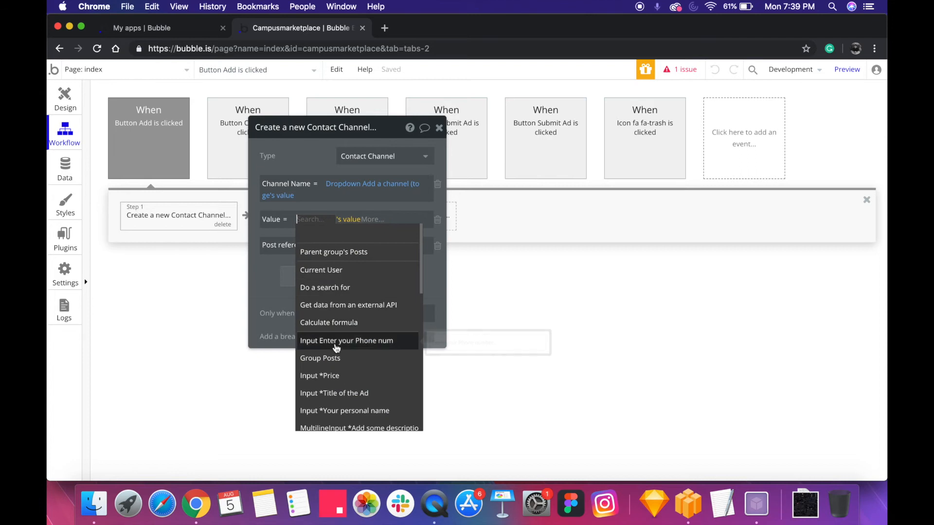
pyautogui.click(296, 172)
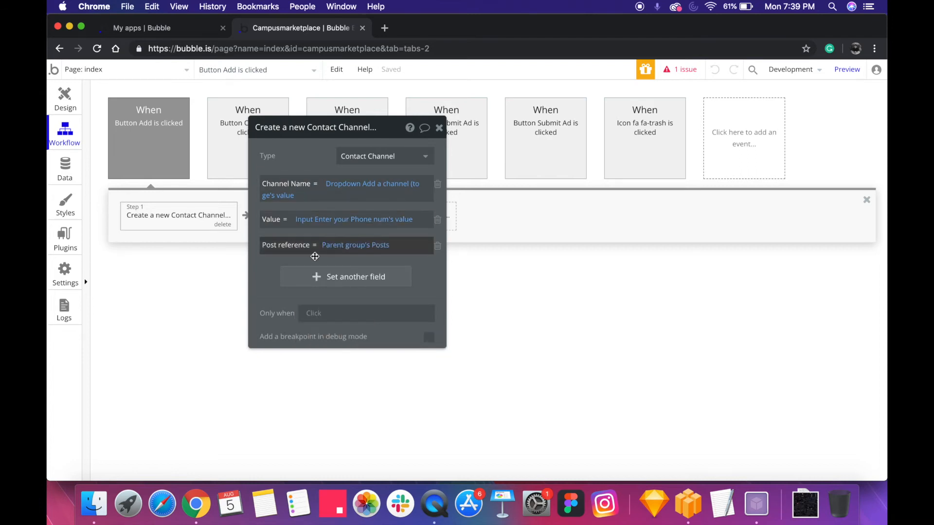
pyautogui.moveTo(354, 248)
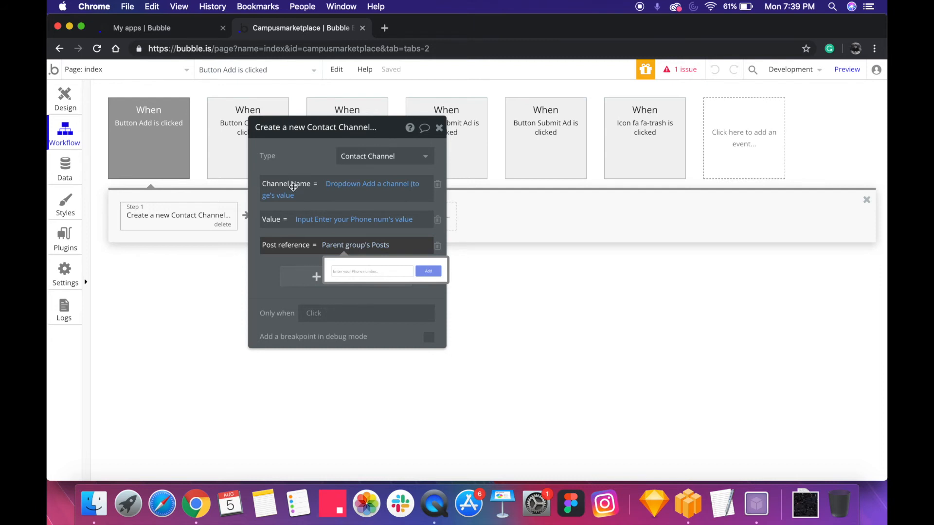
# Open the workflow of the trash icon in the popup's contact channel list and review its Delete Contact Channel action
pyautogui.click(65, 100)
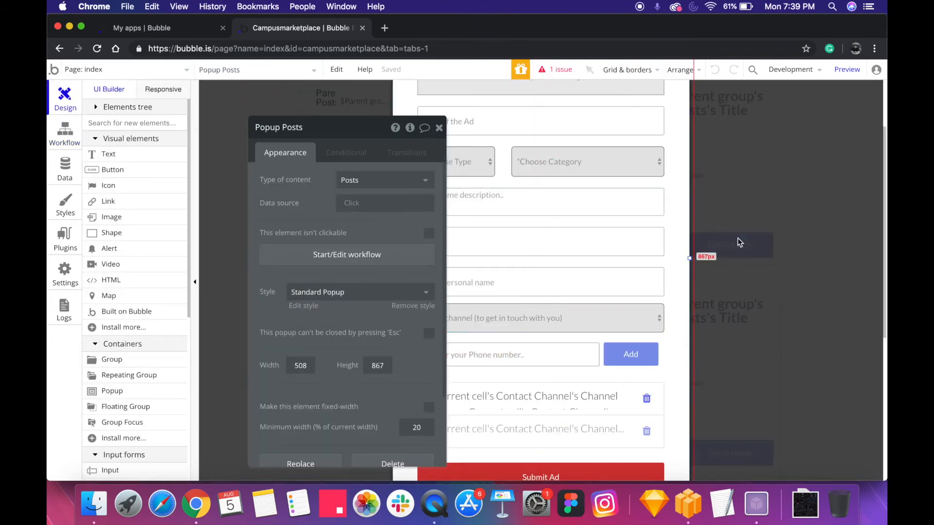
pyautogui.scroll(3, 666, 222)
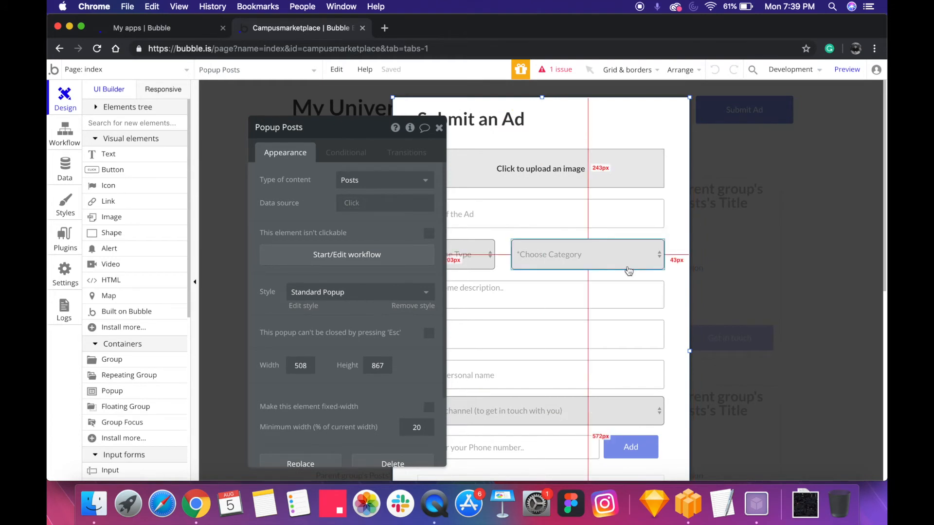
pyautogui.scroll(-1, 592, 368)
pyautogui.scroll(-1, 593, 368)
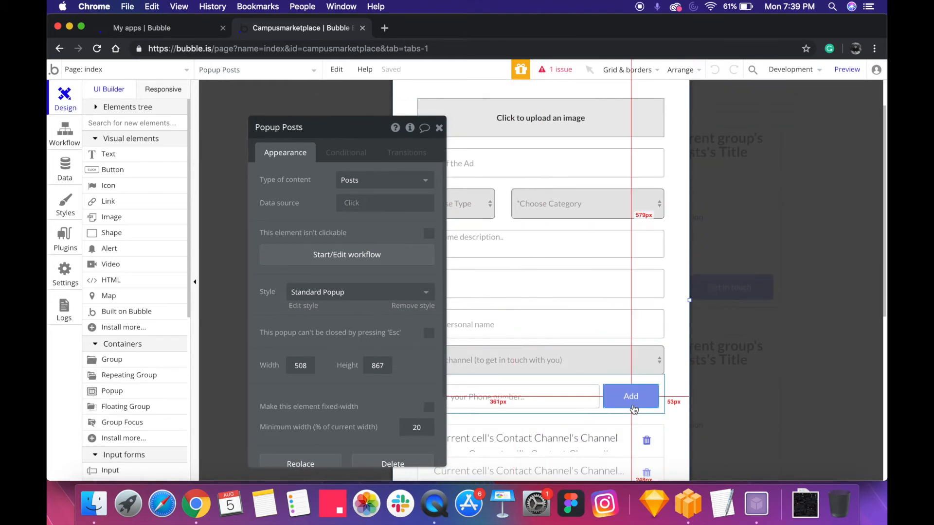
pyautogui.scroll(-3, 634, 410)
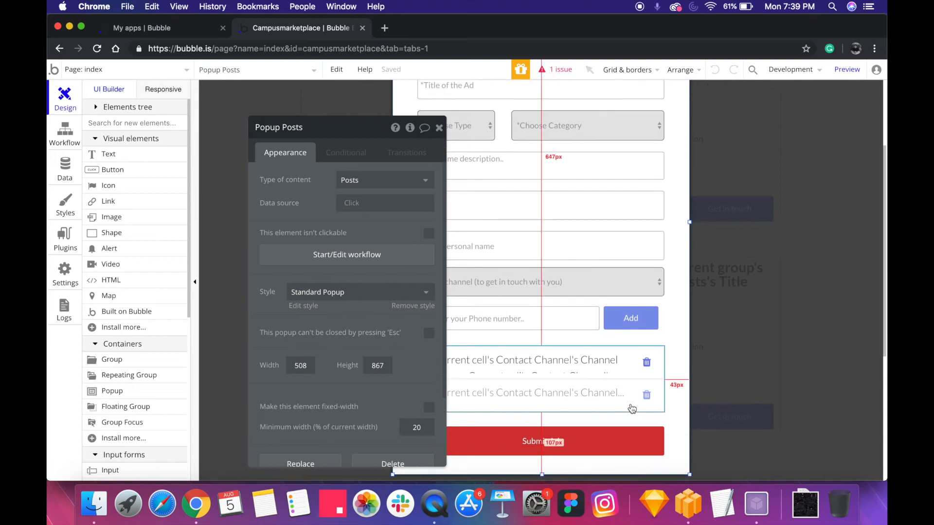
pyautogui.click(638, 361)
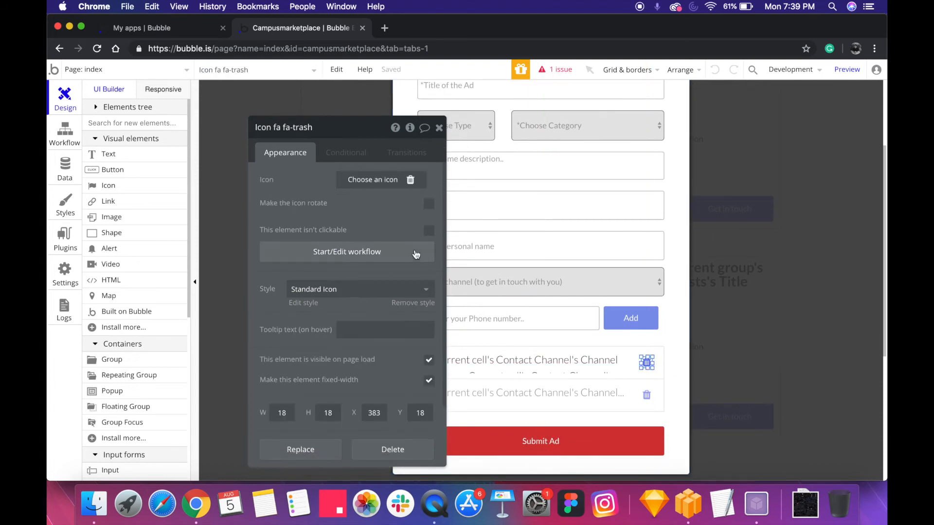
pyautogui.click(401, 258)
pyautogui.click(181, 217)
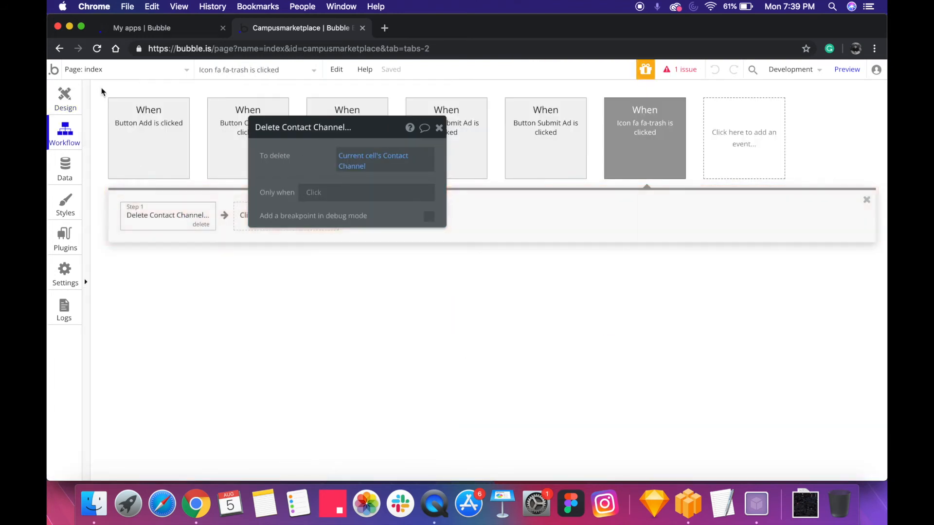
# Return to the popup design and inspect the dynamic text in the first cell of the contact channel list
pyautogui.click(64, 100)
pyautogui.click(509, 370)
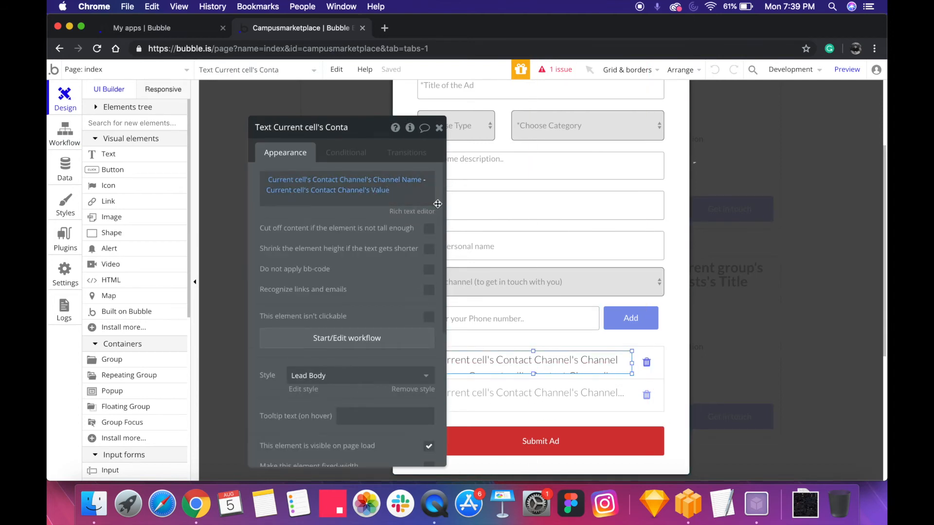
pyautogui.click(596, 425)
# Open the workflow of the popup's Submit Ad button and review the Make changes to Posts action, moving its dialog clear of the other actions
pyautogui.click(598, 437)
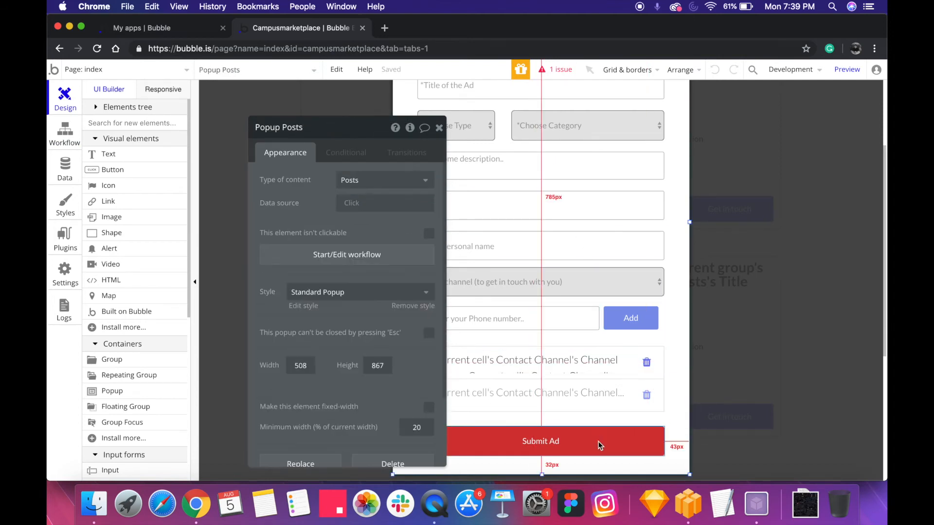
pyautogui.click(307, 243)
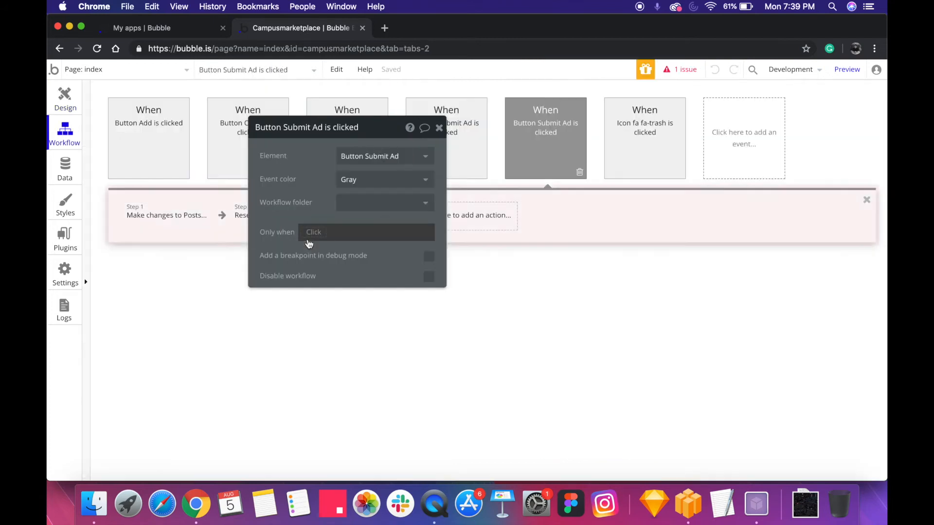
pyautogui.click(181, 216)
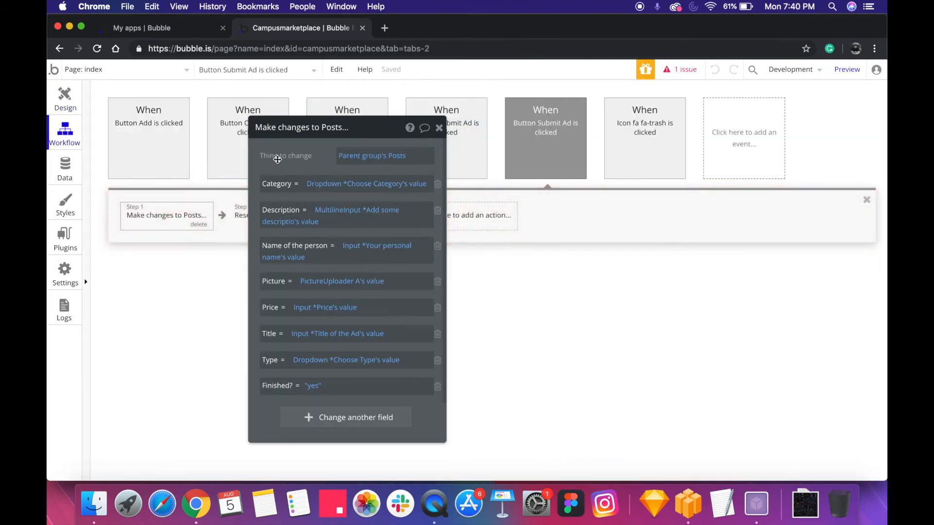
pyautogui.moveTo(277, 159); pyautogui.dragTo(399, 169)
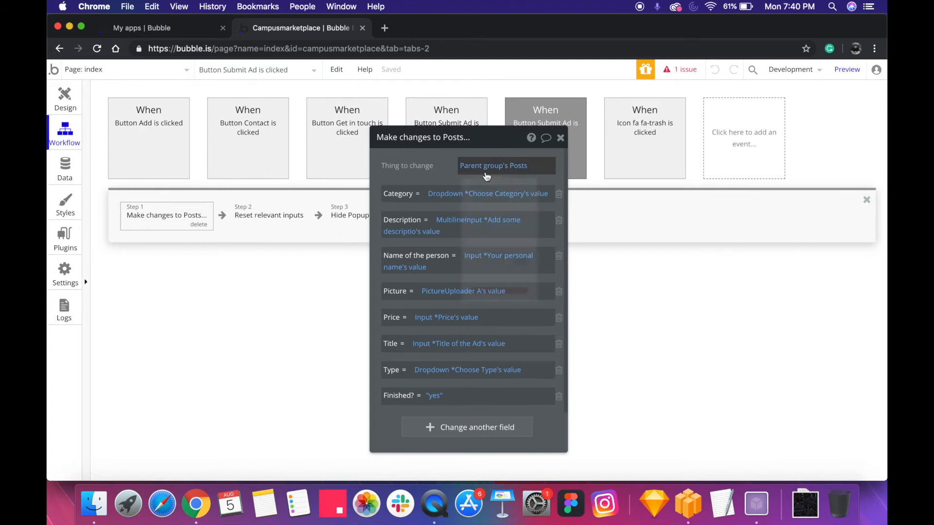
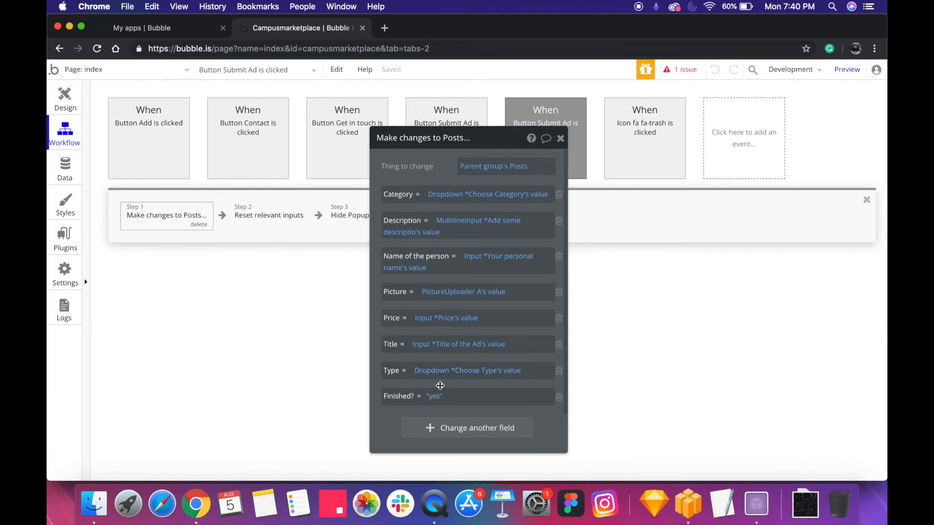
# Move the Make changes to Posts dialog aside and review the workflow's Reset relevant inputs and Hide Popup Posts actions
pyautogui.moveTo(436, 391); pyautogui.dragTo(678, 336)
pyautogui.click(249, 217)
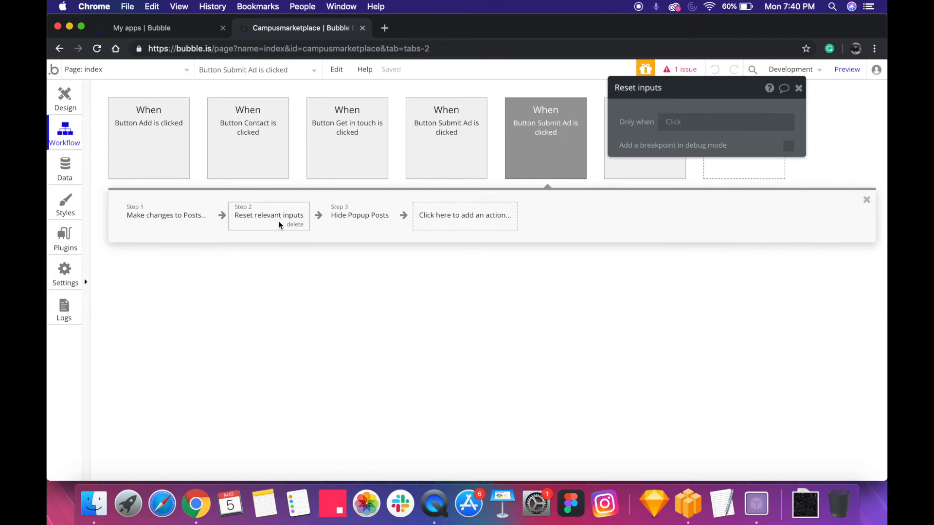
pyautogui.moveTo(376, 225)
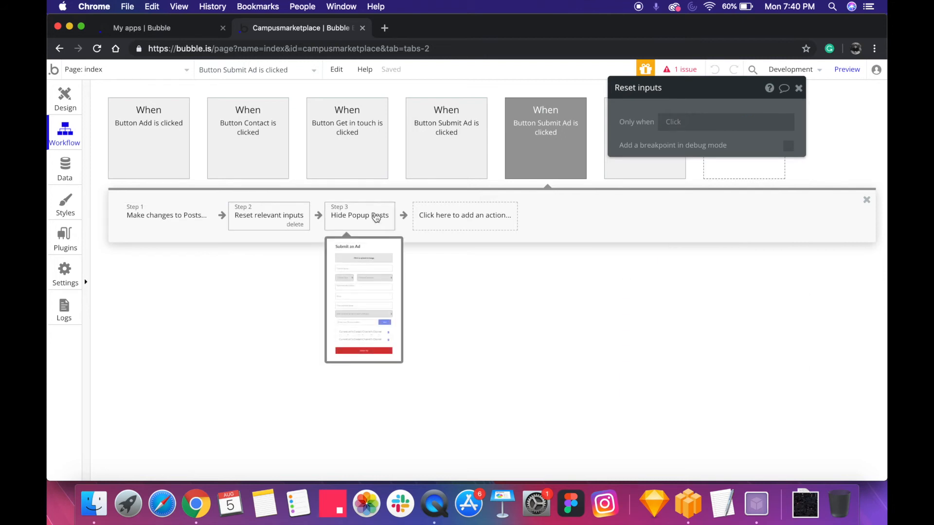
pyautogui.click(376, 223)
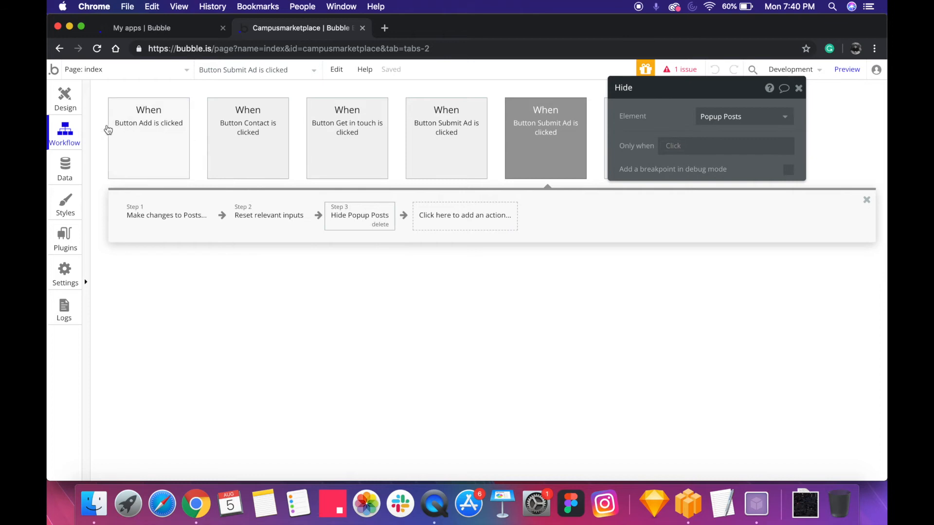
# Return to the page design, then open the workflow of the Get in touch button in the first post cell and review its actions
pyautogui.click(61, 97)
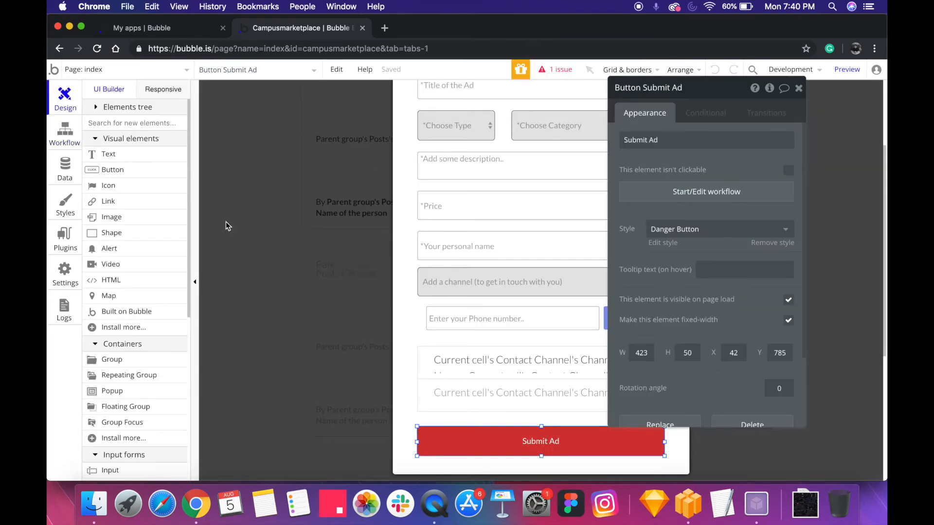
pyautogui.click(255, 233)
pyautogui.scroll(3, 368, 247)
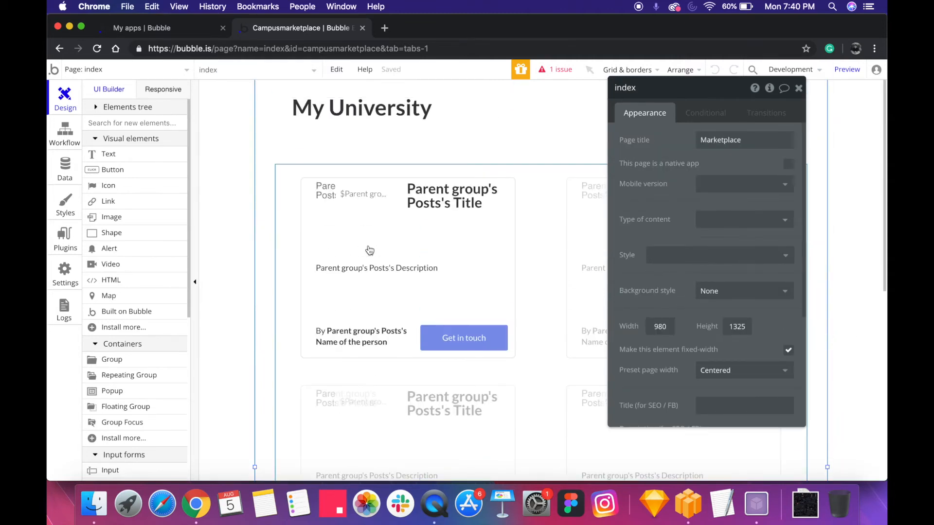
pyautogui.click(457, 343)
pyautogui.click(651, 192)
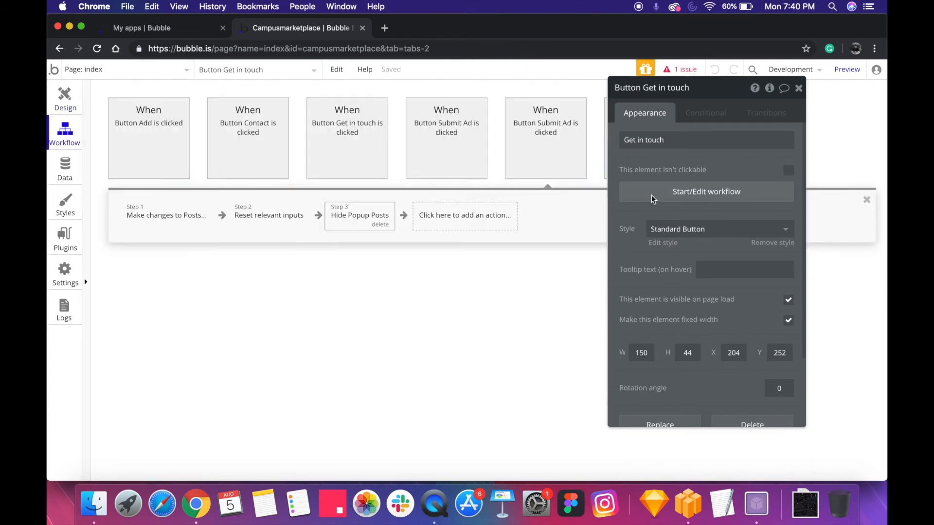
pyautogui.click(140, 221)
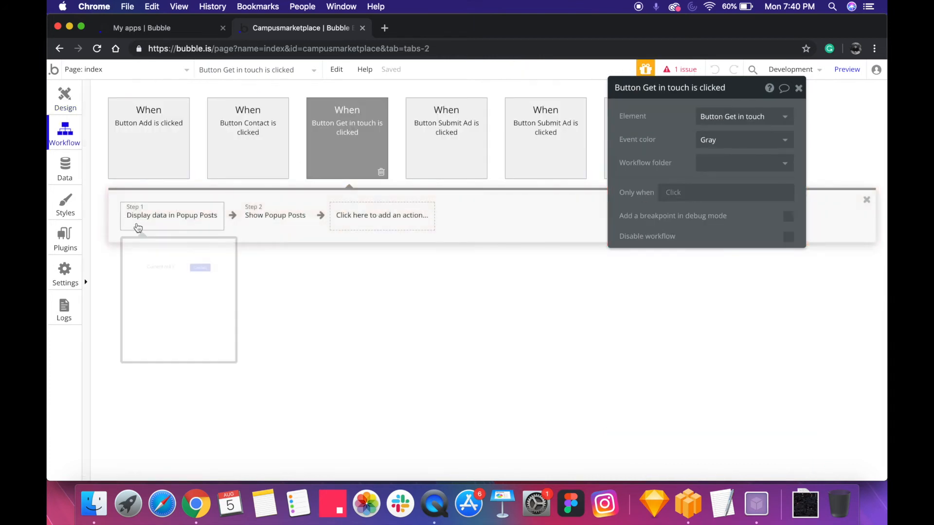
# Return to the page design, open the Popup Posts element with the Contact buttons and inspect its contact channel repeating group
pyautogui.click(64, 100)
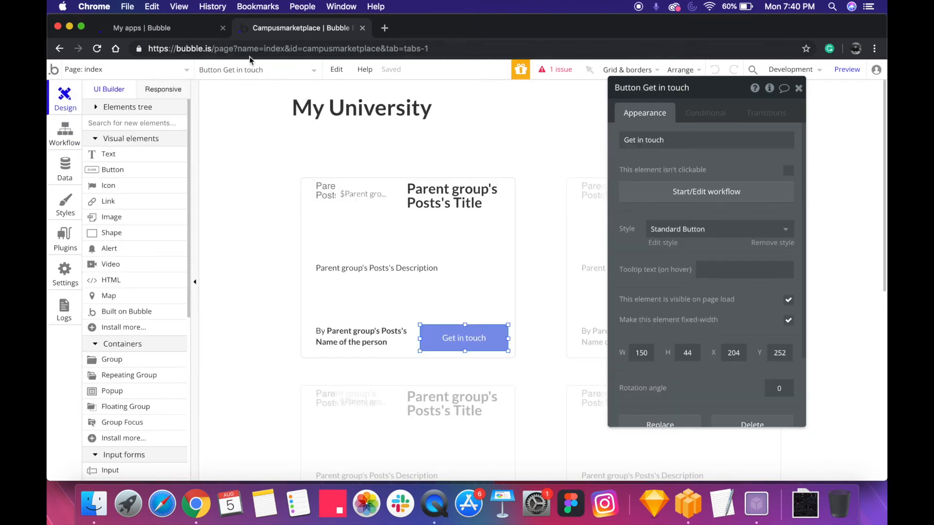
pyautogui.click(249, 72)
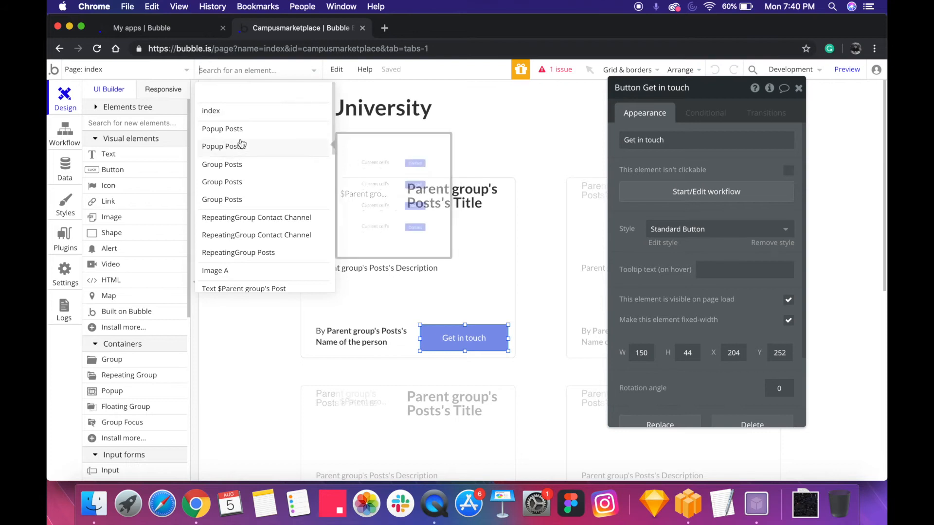
pyautogui.click(240, 146)
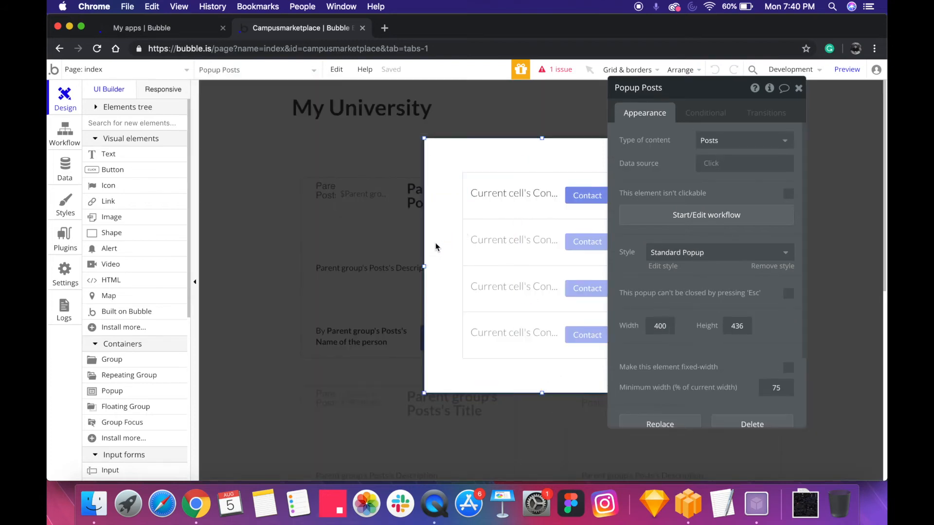
pyautogui.click(536, 241)
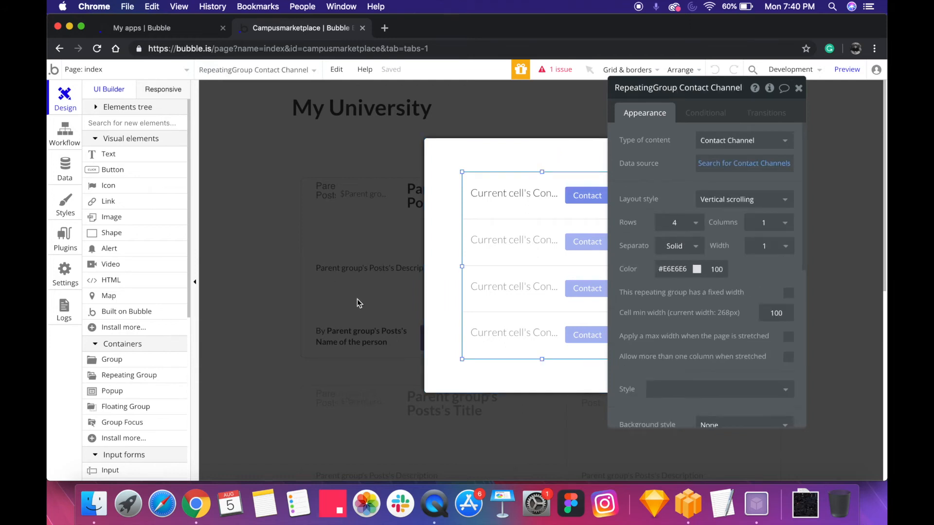
# Go back to the Get in touch button, reopen the contact popup and check its Type of content choices and Data source
pyautogui.click(334, 265)
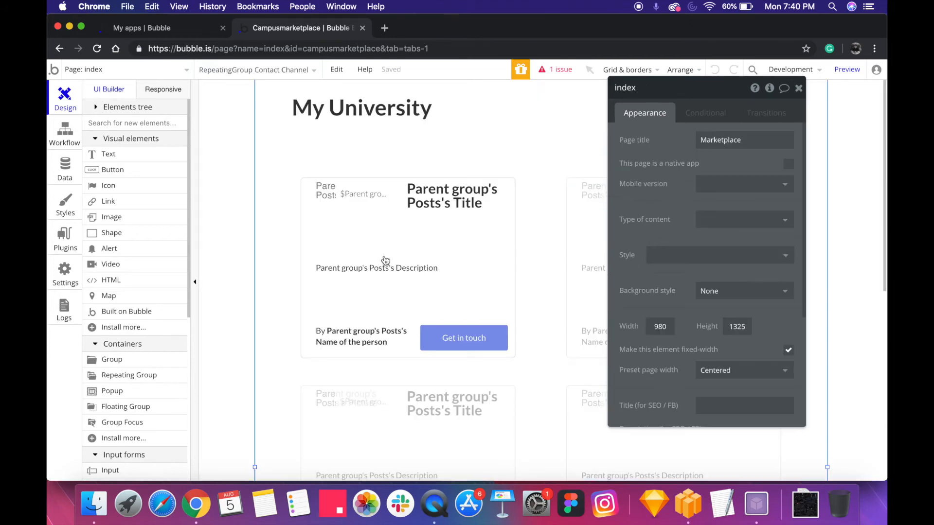
pyautogui.click(407, 348)
pyautogui.click(460, 341)
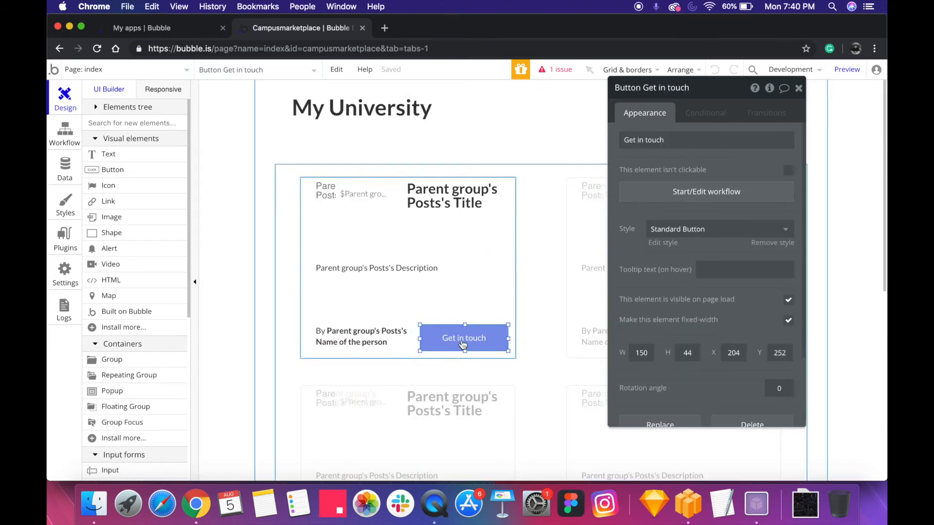
pyautogui.click(212, 71)
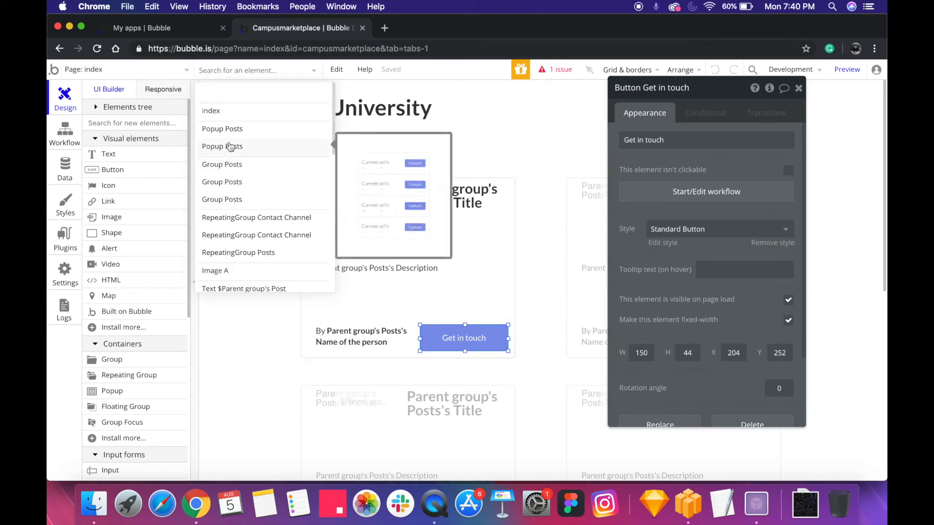
pyautogui.click(294, 146)
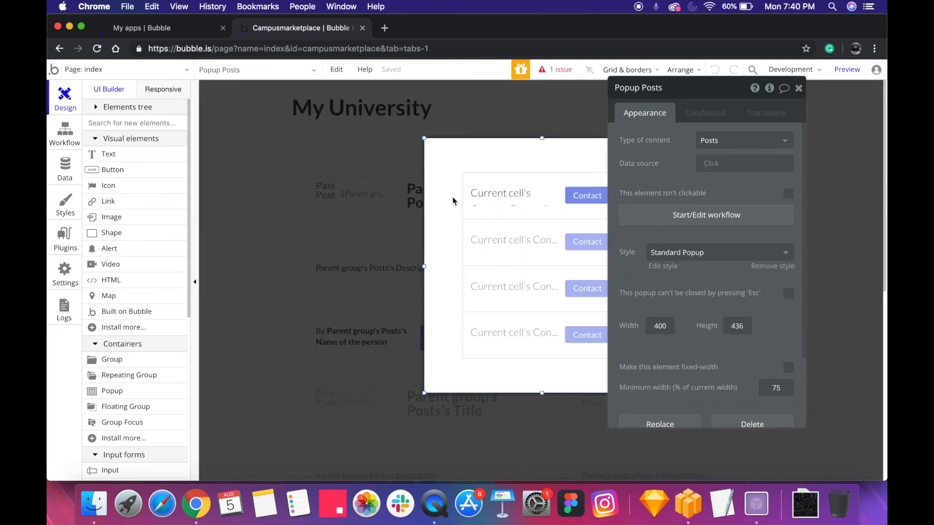
pyautogui.click(720, 145)
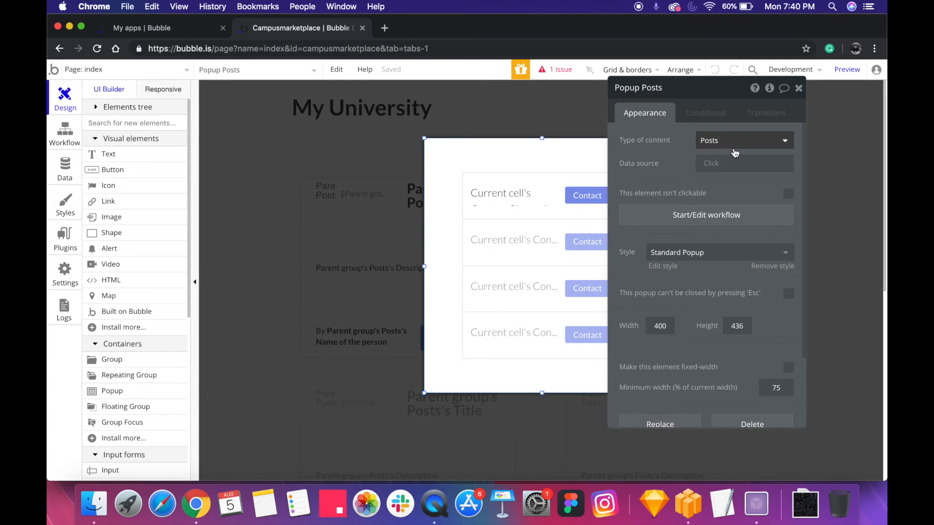
pyautogui.click(642, 168)
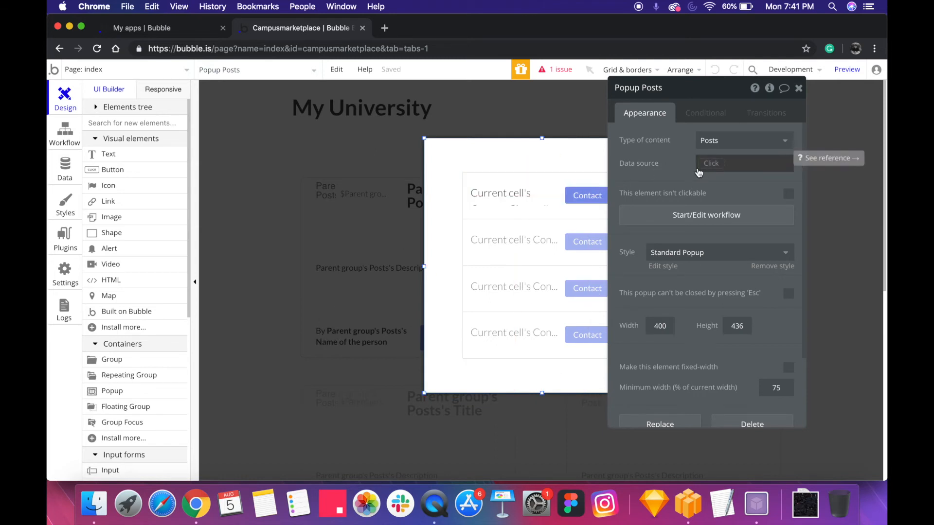
# Inspect the contact popup's repeating group data source and the dynamic text in its first cell, moving the property editor slightly
pyautogui.click(500, 271)
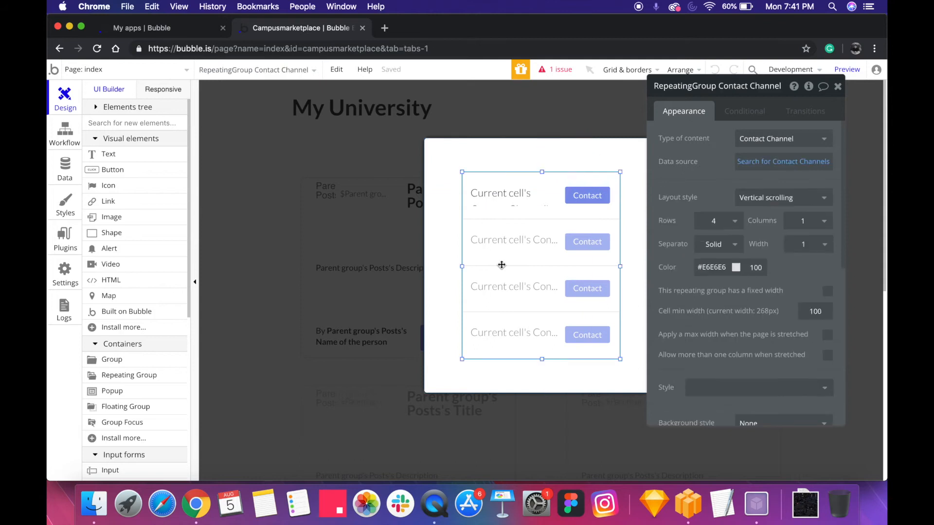
pyautogui.click(531, 208)
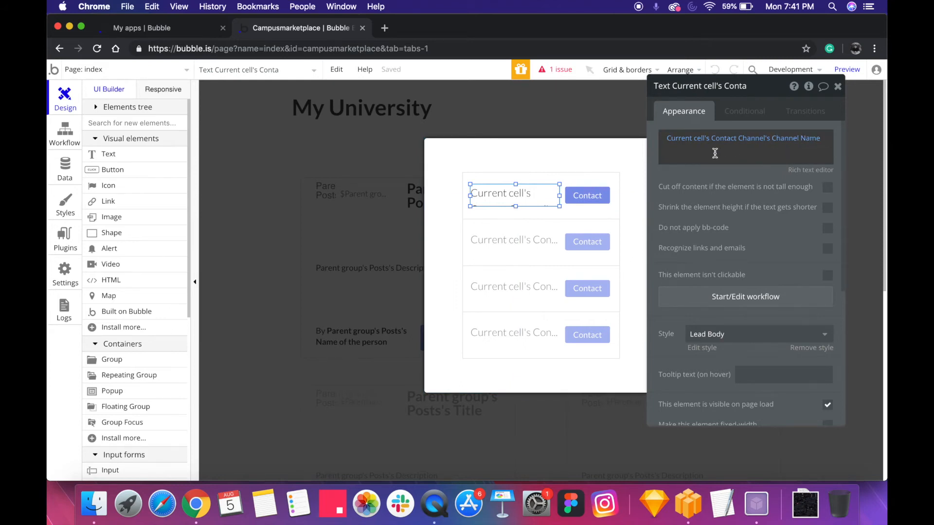
pyautogui.moveTo(700, 180); pyautogui.dragTo(696, 202)
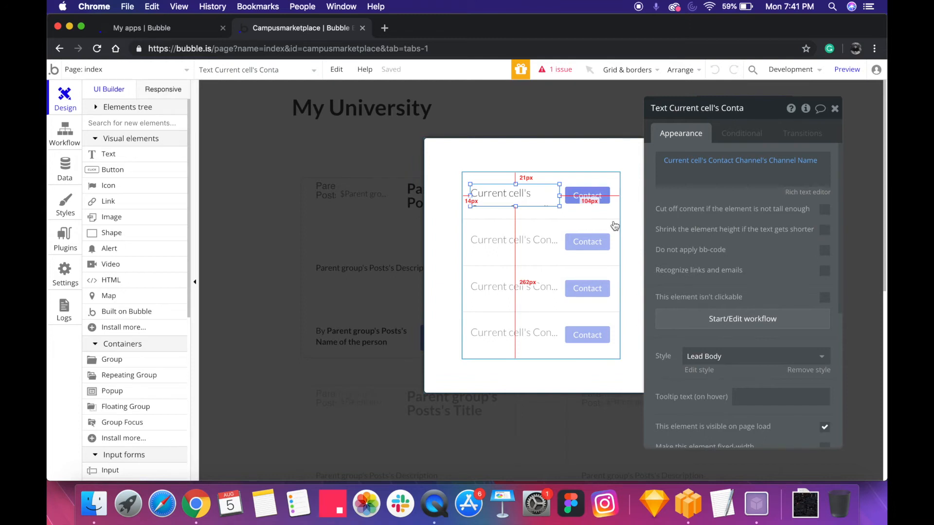
# Open the workflow of the Contact button in the popup list and review its WhatsApp and Email Open an external website actions
pyautogui.click(590, 197)
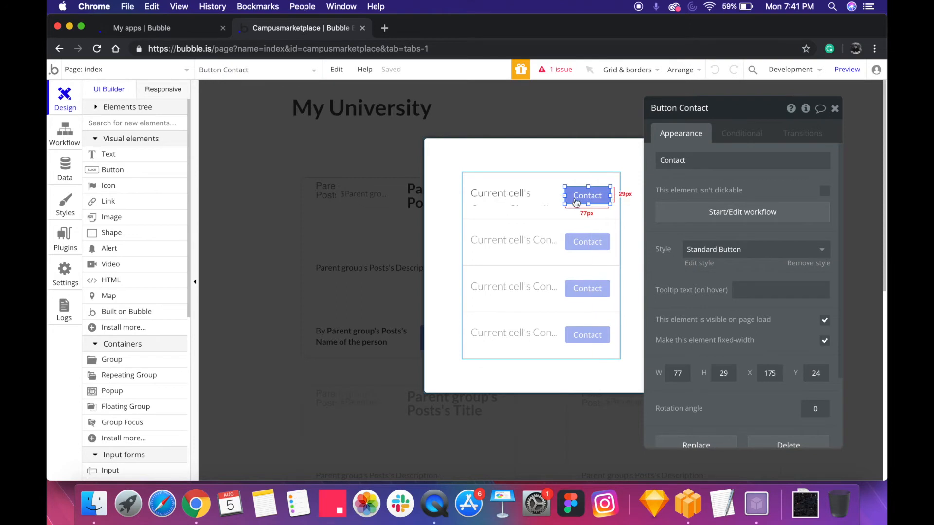
pyautogui.click(726, 214)
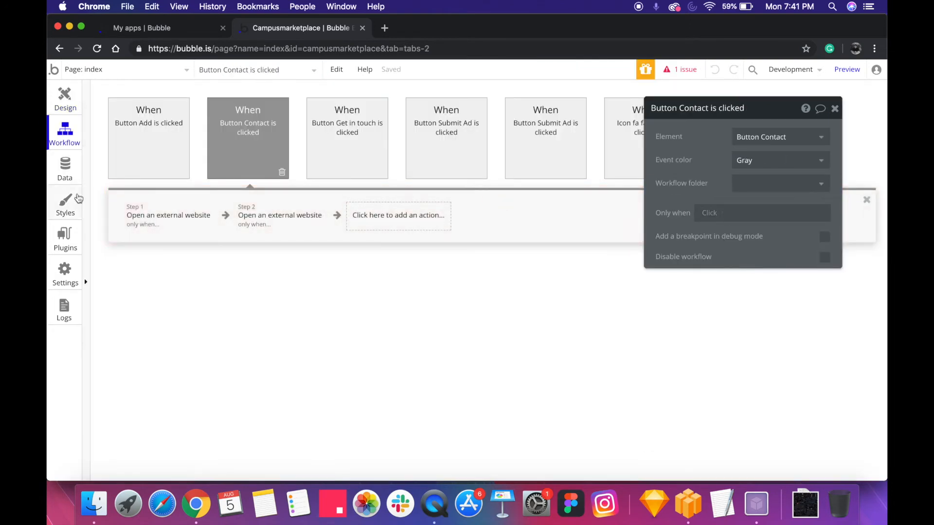
pyautogui.click(293, 223)
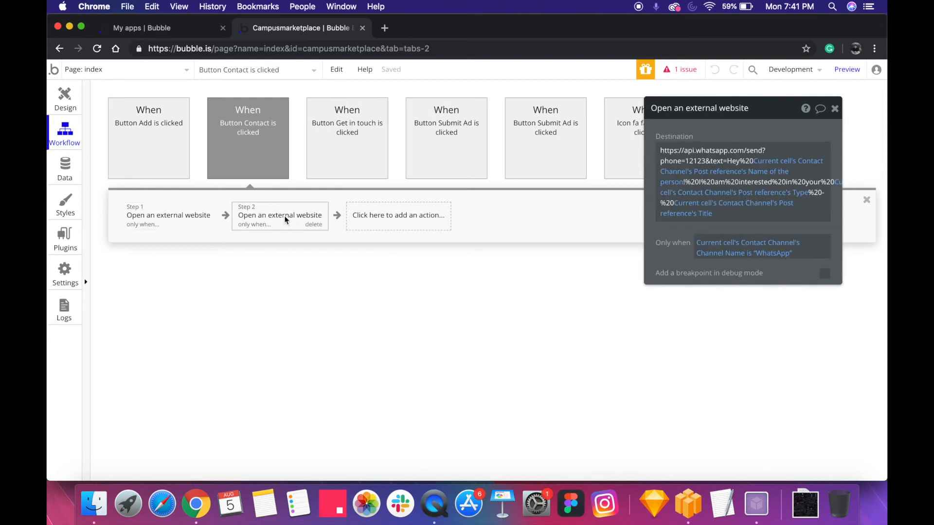
pyautogui.click(180, 217)
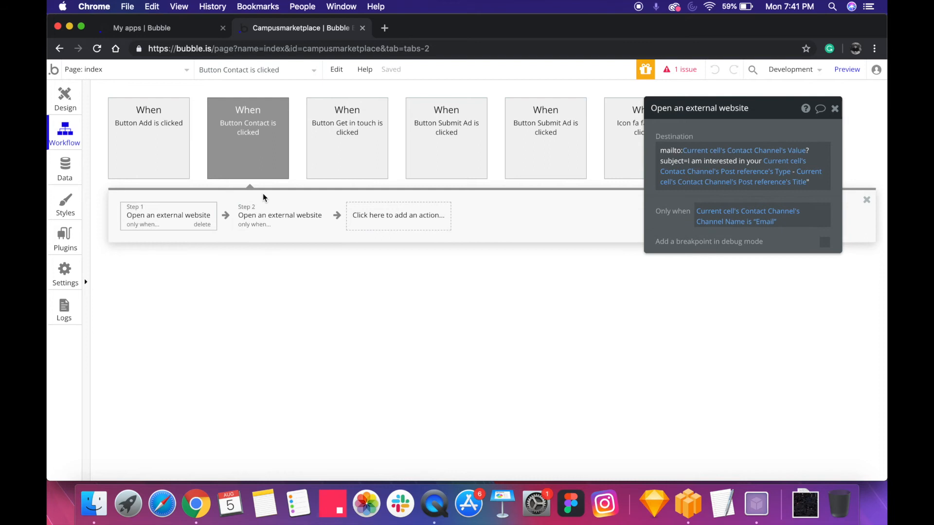
# Open Postcron's Whatsapp Link Generator page in a new browser tab and go to its link creation form
pyautogui.click(384, 31)
pyautogui.write('whats')
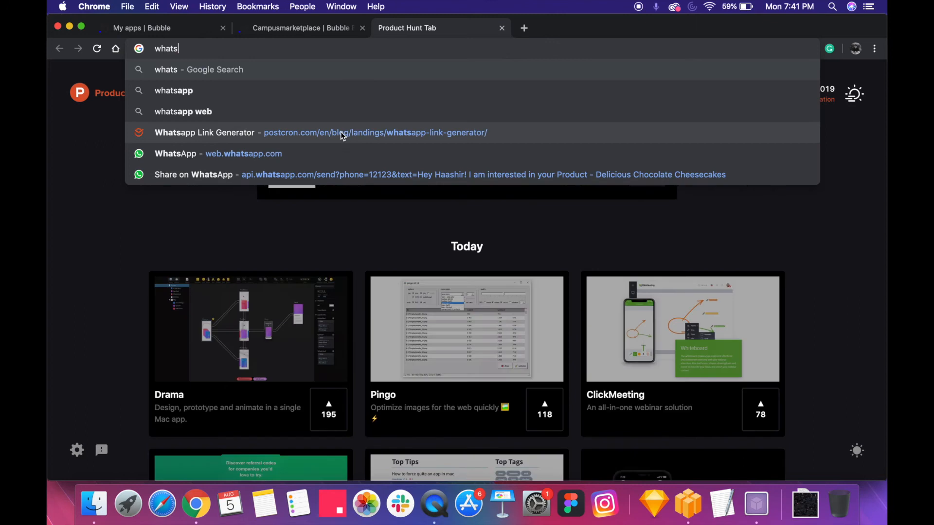
pyautogui.click(340, 130)
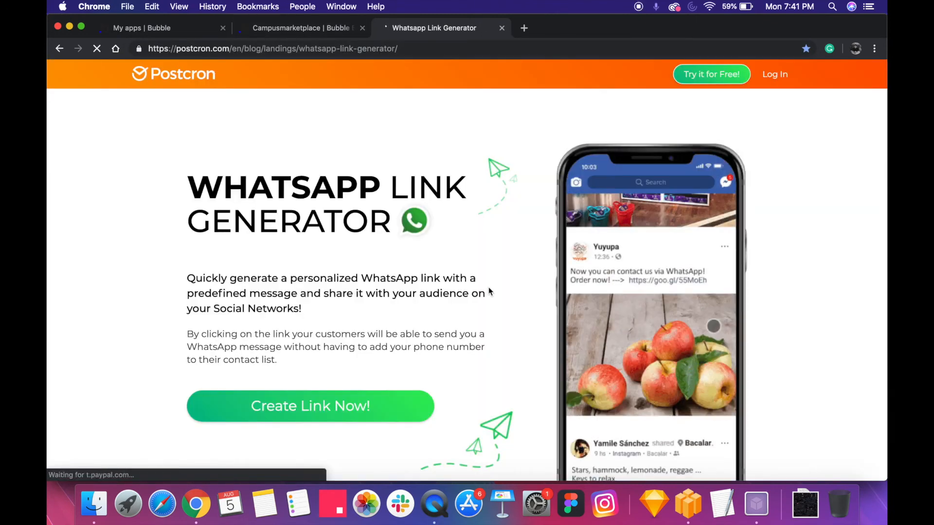
pyautogui.scroll(-7, 489, 290)
pyautogui.scroll(1, 489, 291)
pyautogui.scroll(5, 489, 290)
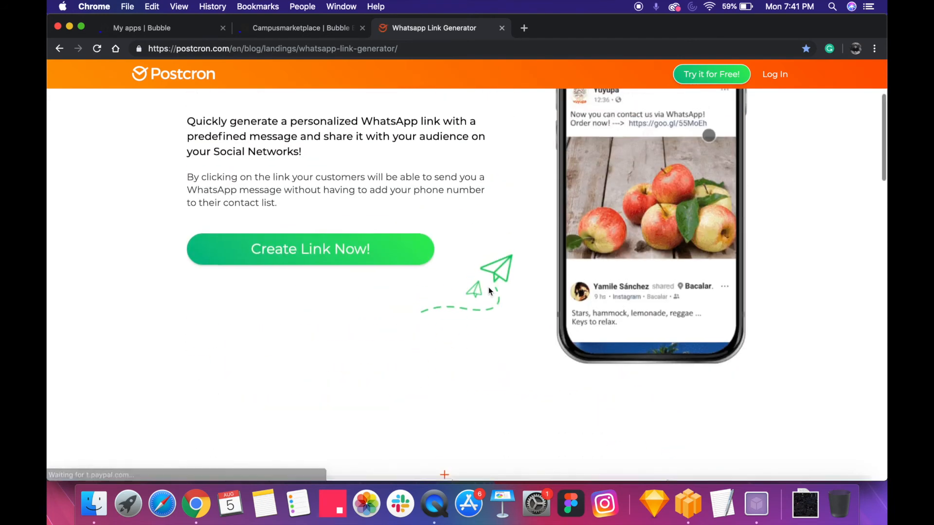
pyautogui.scroll(-2, 442, 215)
pyautogui.click(394, 199)
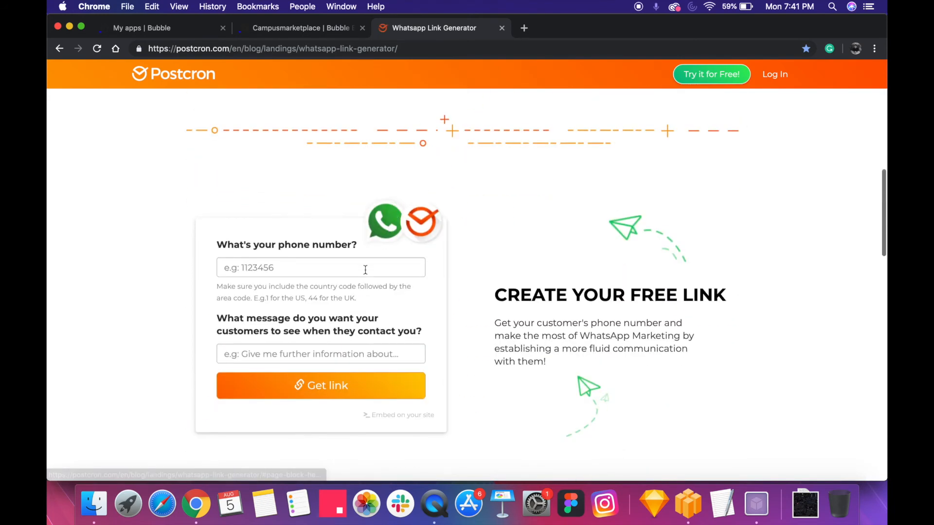
# Fill in the phone number and the message "Hey user, I am interested in your type - title" in the link form
pyautogui.click(362, 272)
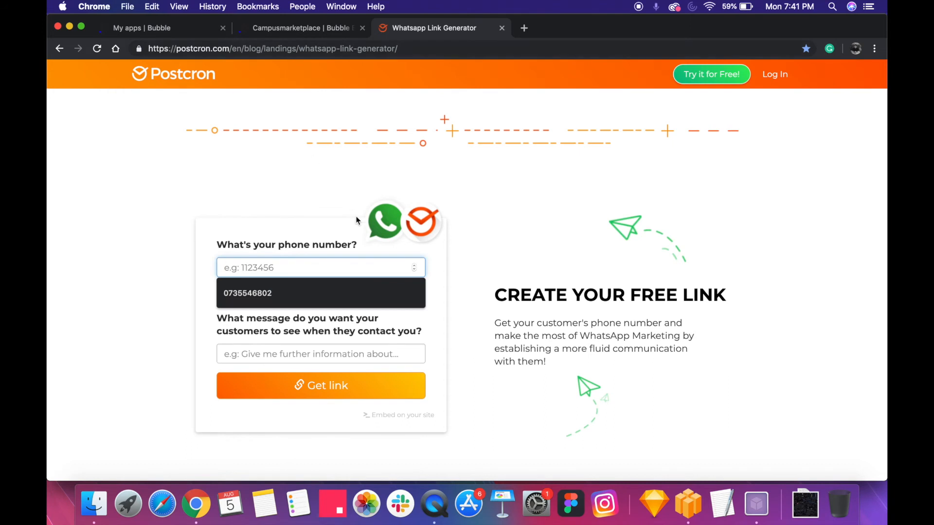
pyautogui.write('232432325')
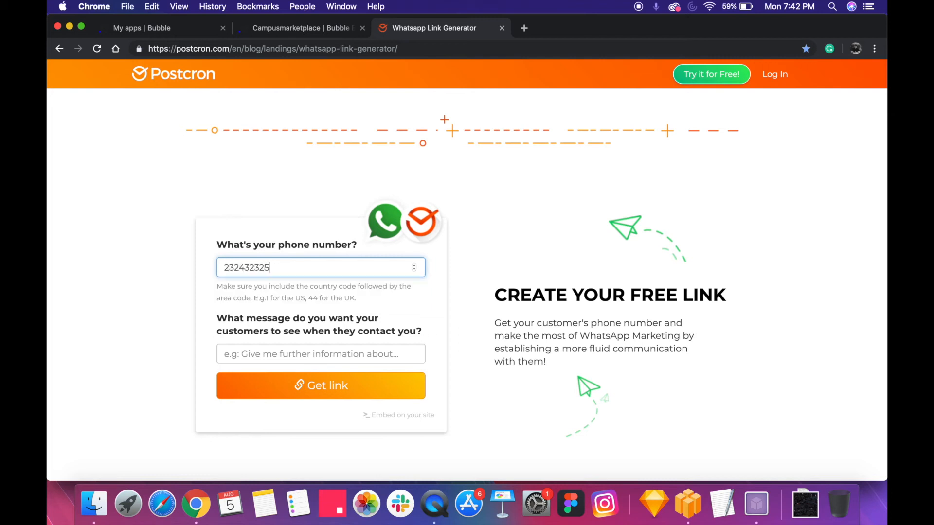
pyautogui.press('Tab')
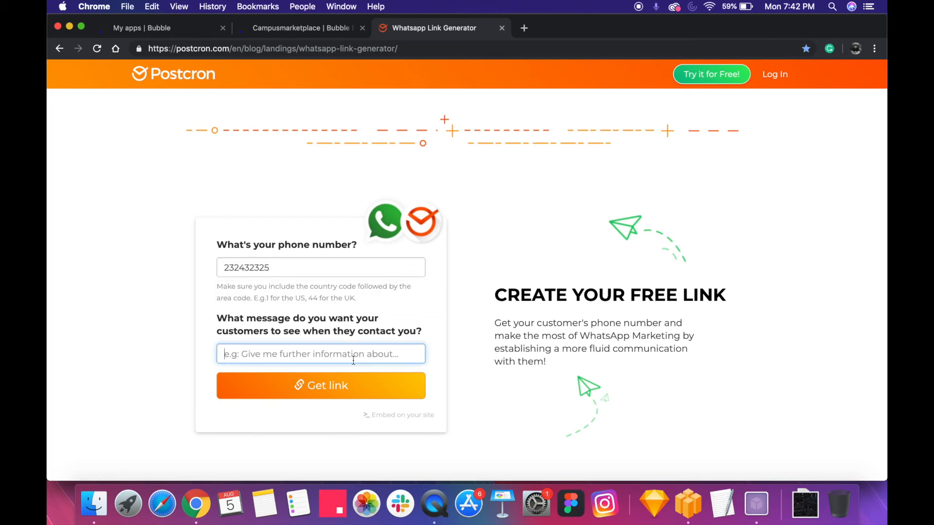
pyautogui.write('B')
pyautogui.press('BackSpace')
pyautogui.write('B')
pyautogui.press('BackSpace')
pyautogui.write('Hey user')
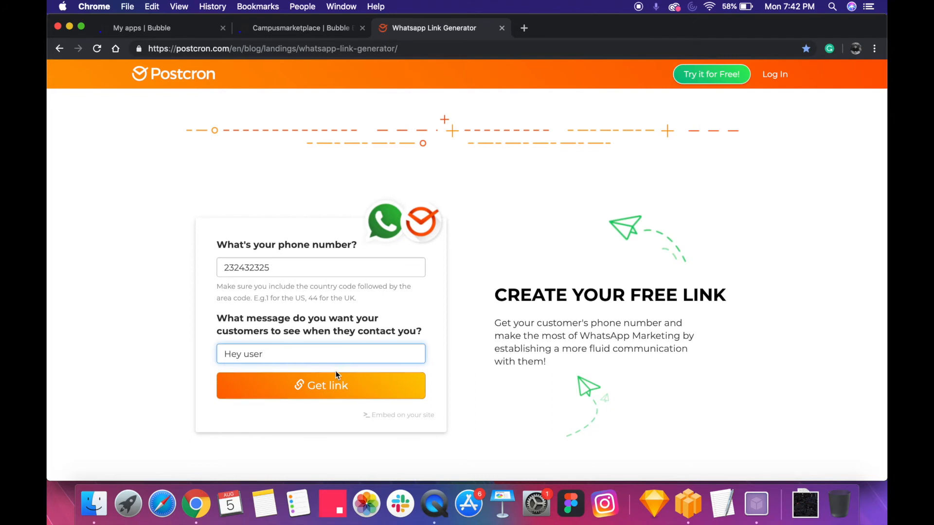
pyautogui.doubleClick(260, 352)
pyautogui.click(267, 357)
pyautogui.moveTo(280, 353); pyautogui.dragTo(243, 354)
pyautogui.click(264, 354)
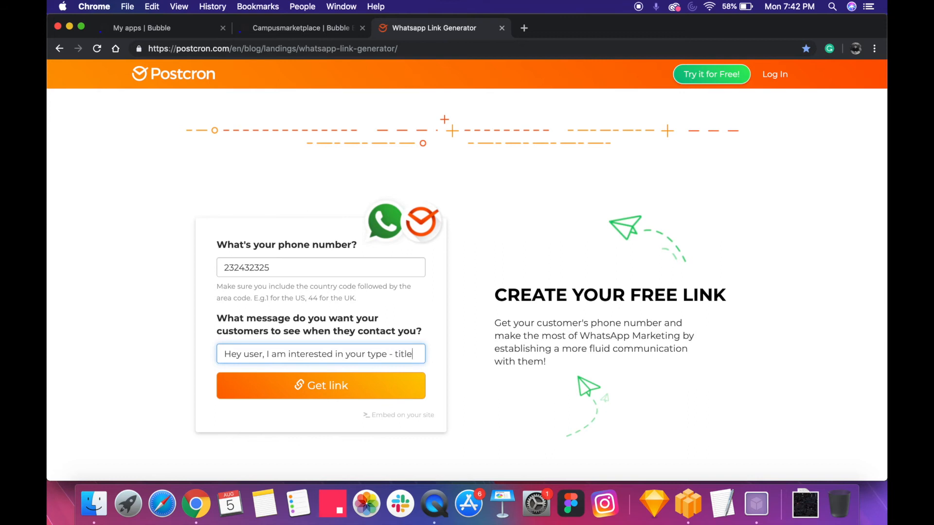
# End the message with an exclamation mark, then generate the WhatsApp link and copy it
pyautogui.press('super+a')
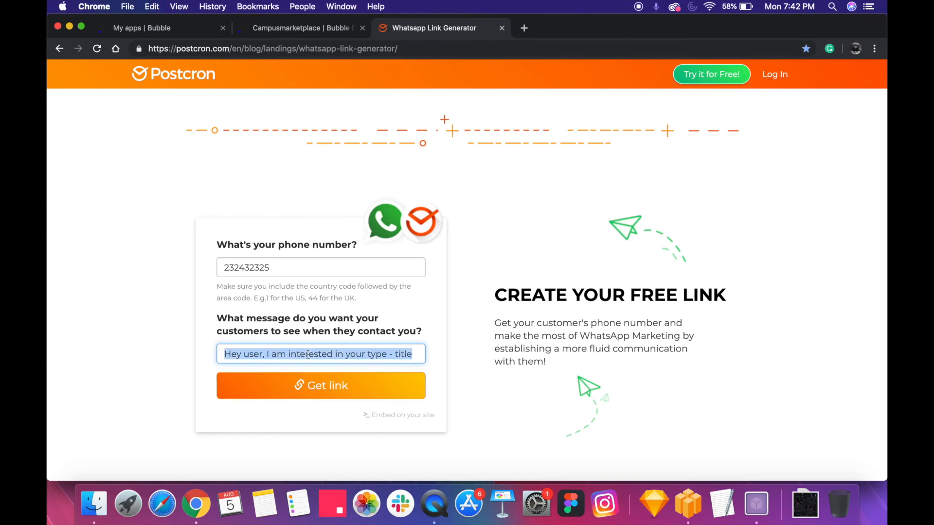
pyautogui.scroll(-2, 294, 355)
pyautogui.press('super+x')
pyautogui.press('super+z')
pyautogui.press('Right')
pyautogui.click(375, 341)
pyautogui.scroll(-2, 334, 366)
pyautogui.click(392, 374)
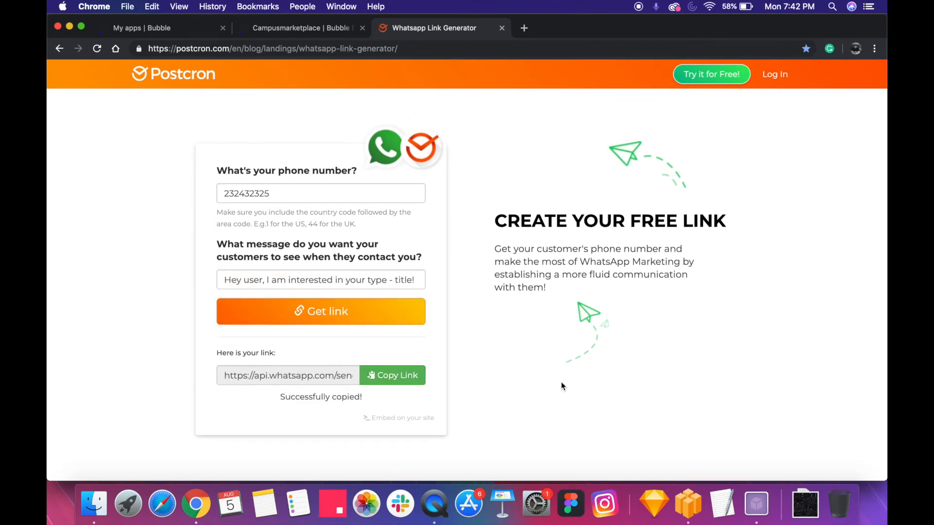
# Switch to TextEdit, create a new document with font size 36, paste the copied WhatsApp link and widen the window
pyautogui.click(729, 509)
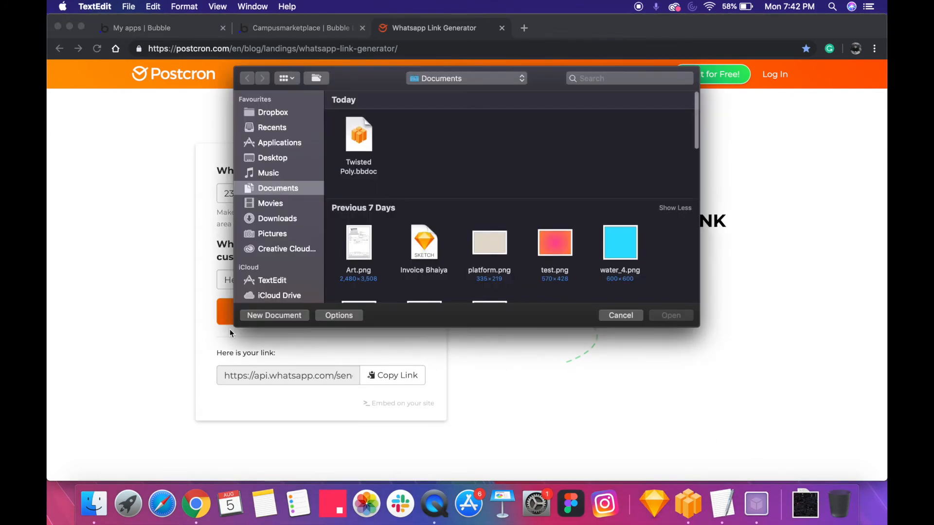
pyautogui.click(276, 315)
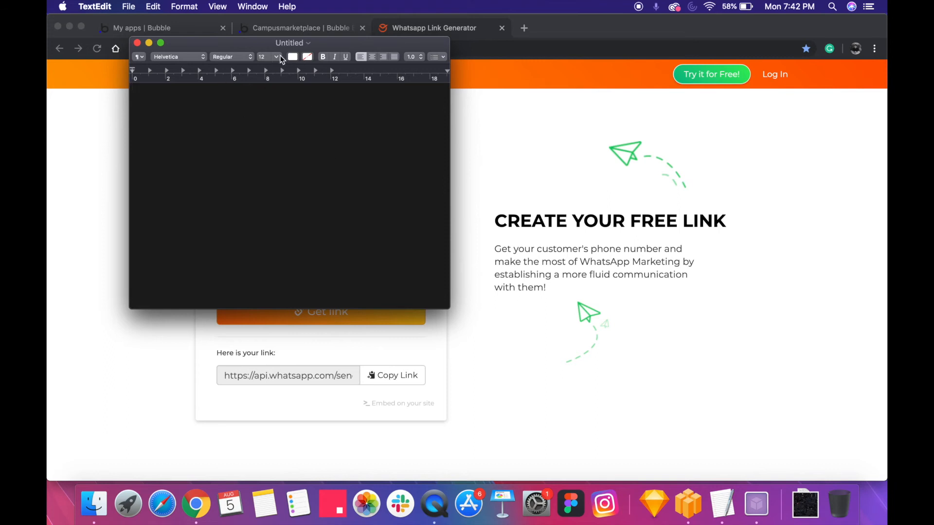
pyautogui.click(276, 57)
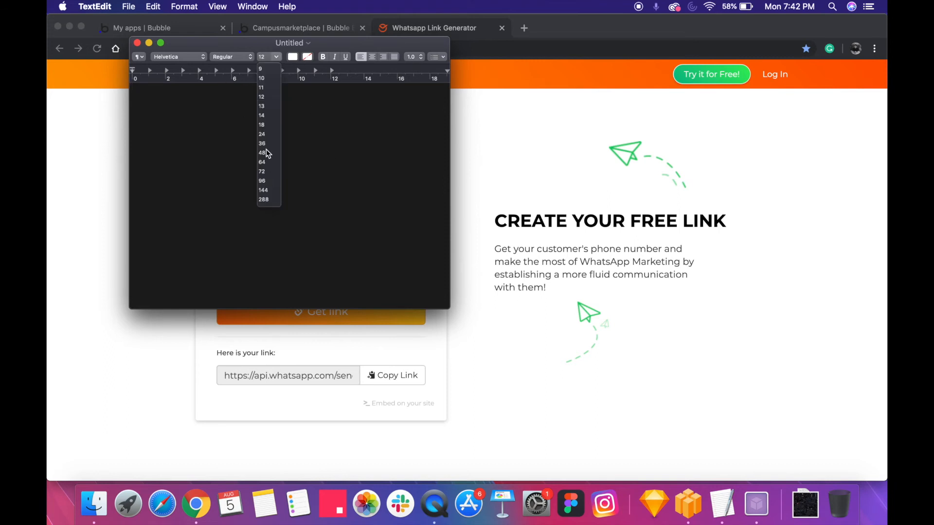
pyautogui.click(266, 144)
pyautogui.press('super+v')
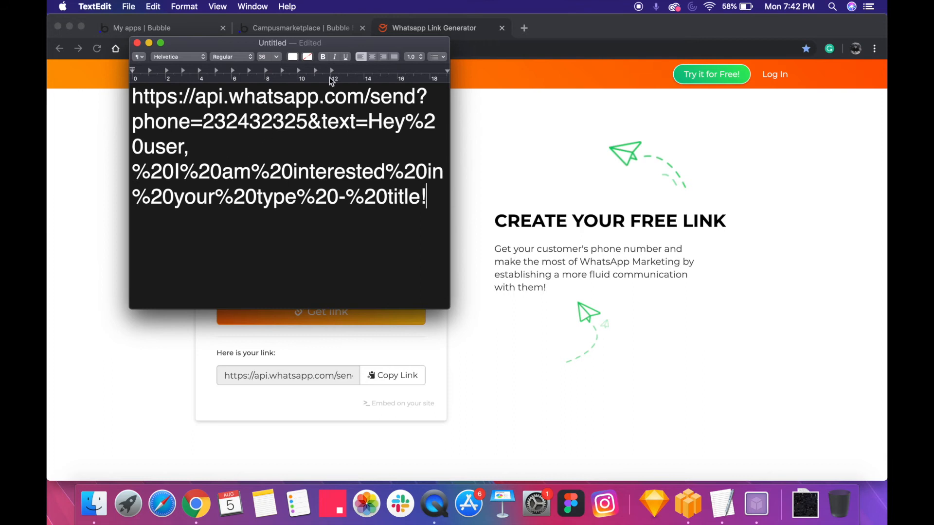
pyautogui.moveTo(450, 158); pyautogui.dragTo(861, 152)
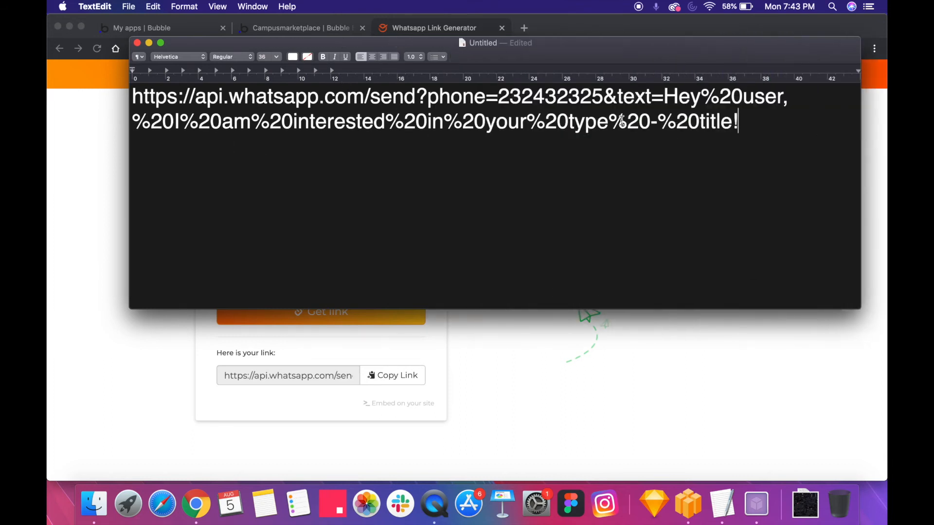
# Remove the phone number from the pasted link and try +41 as the country code in its place
pyautogui.doubleClick(515, 99)
pyautogui.moveTo(514, 43); pyautogui.dragTo(484, 155)
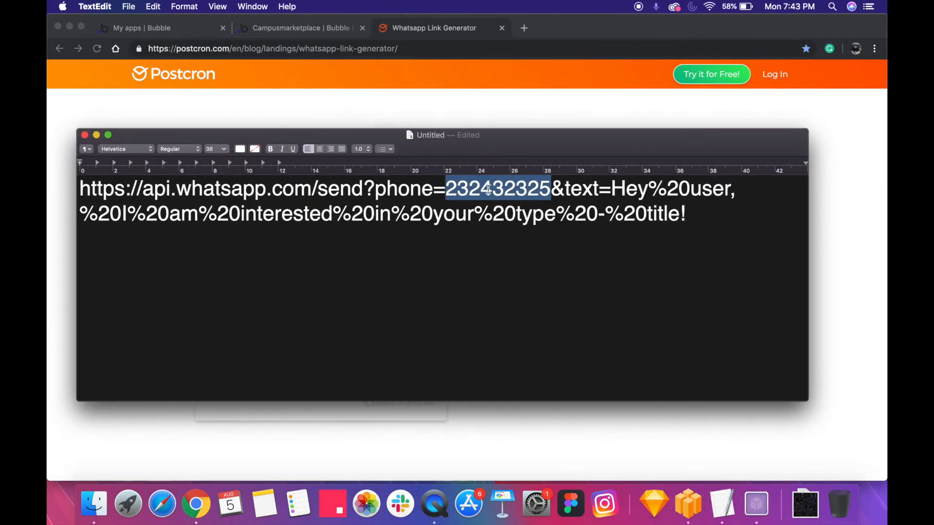
pyautogui.write('[]')
pyautogui.press('BackSpace')
pyautogui.press('BackSpace')
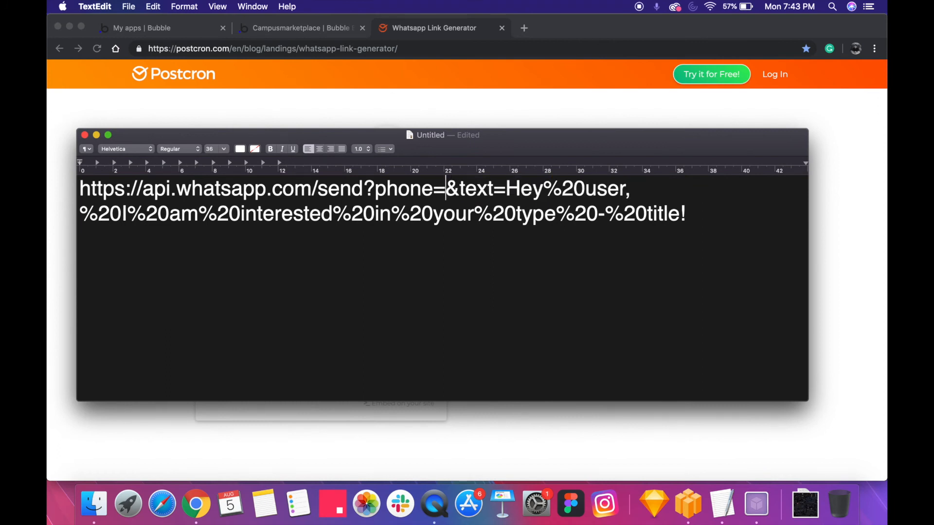
pyautogui.write('+')
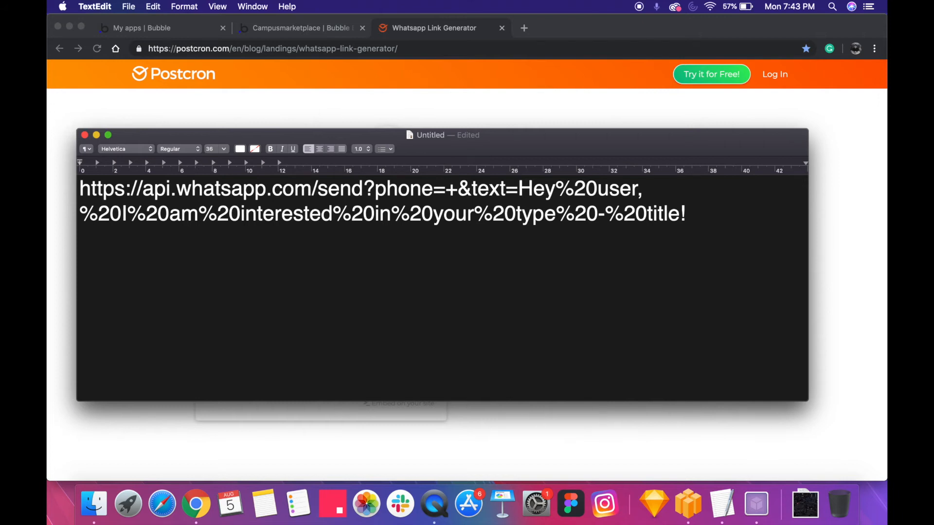
pyautogui.write('41')
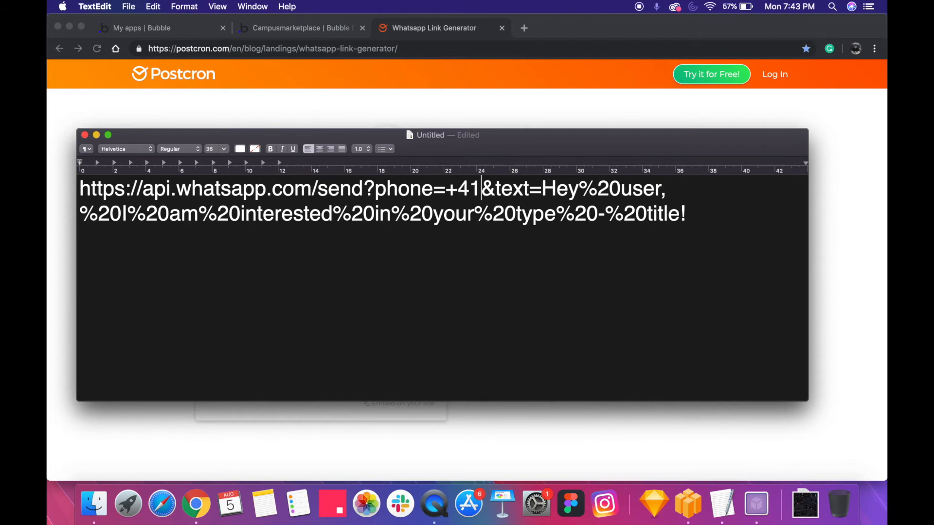
pyautogui.press('BackSpace')
pyautogui.press('BackSpace')
pyautogui.press('BackSpace')
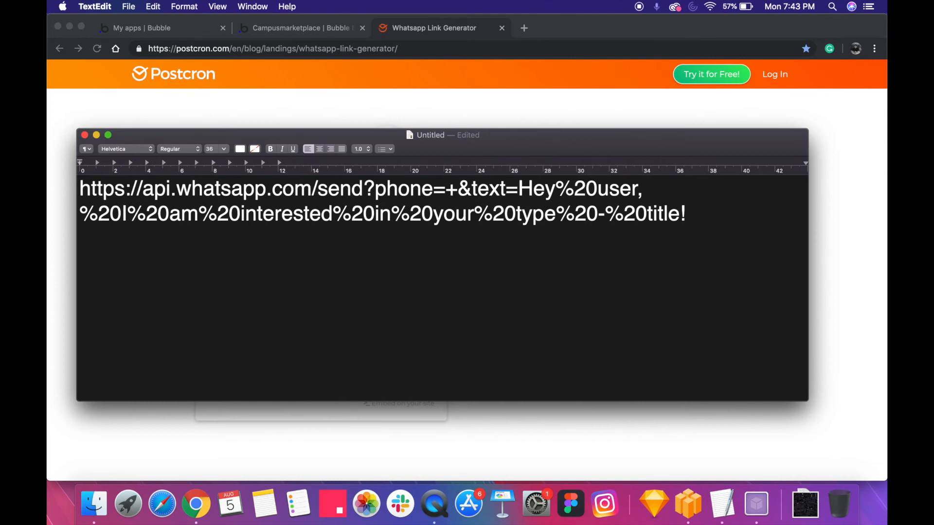
# Enter the country code +46 followed by a [] placeholder as the link's phone value
pyautogui.write('46')
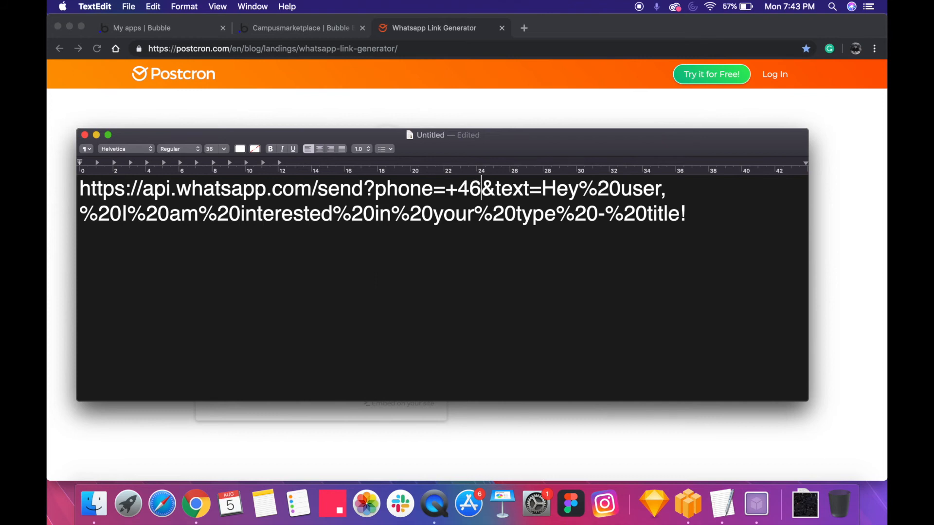
pyautogui.press('BackSpace')
pyautogui.write('[]')
pyautogui.hotkey('shift', 'Left')
pyautogui.hotkey('shift', 'Left')
pyautogui.press('Left')
pyautogui.hotkey('shift', 'Right')
pyautogui.hotkey('shift', 'Right')
pyautogui.press('Right')
pyautogui.press('Right')
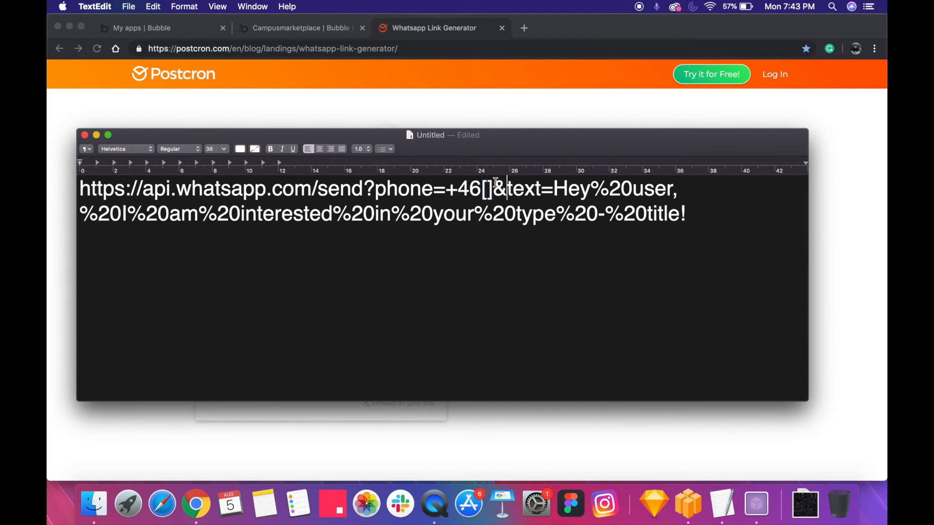
# Examine the link's text parameter and the %20 space code between "Hey" and "user"
pyautogui.doubleClick(568, 185)
pyautogui.click(631, 194)
pyautogui.hotkey('shift', 'Left')
pyautogui.hotkey('shift', 'Left')
pyautogui.hotkey('shift', 'Left')
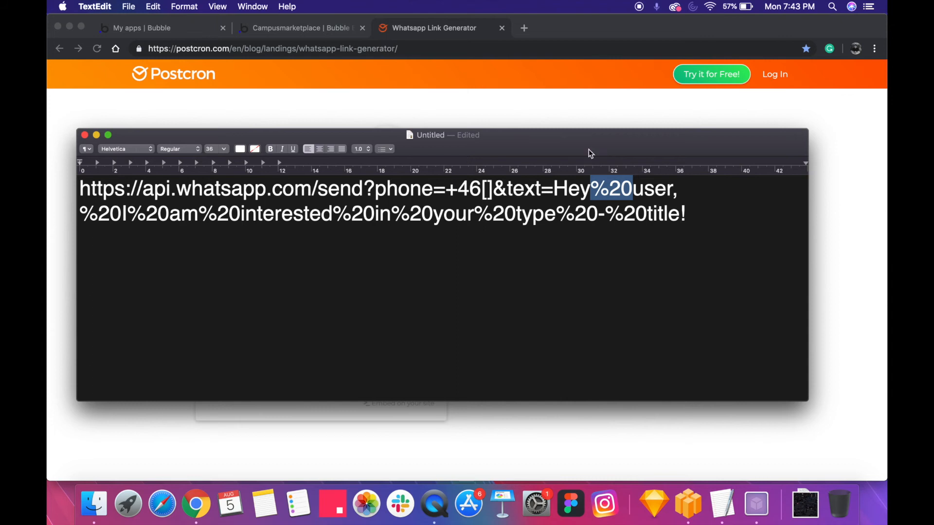
pyautogui.click(646, 197)
pyautogui.doubleClick(623, 194)
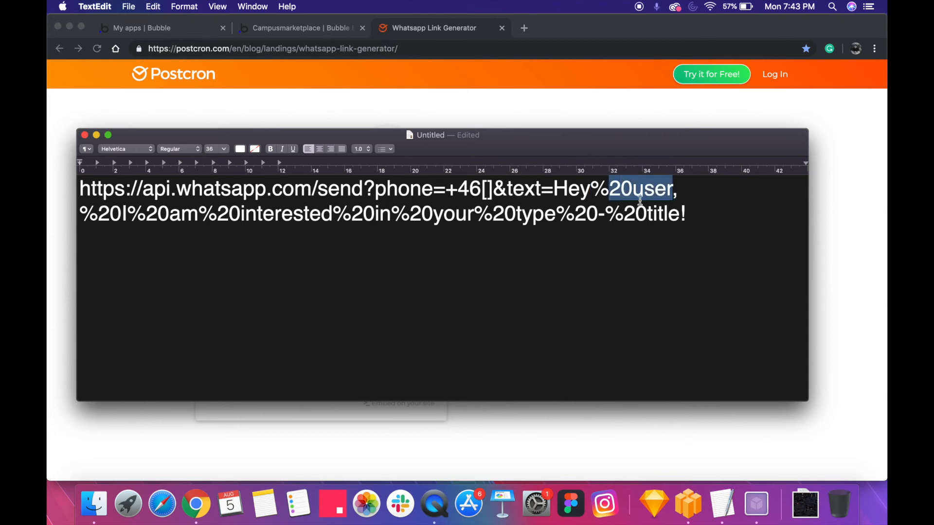
pyautogui.click(652, 207)
pyautogui.click(634, 193)
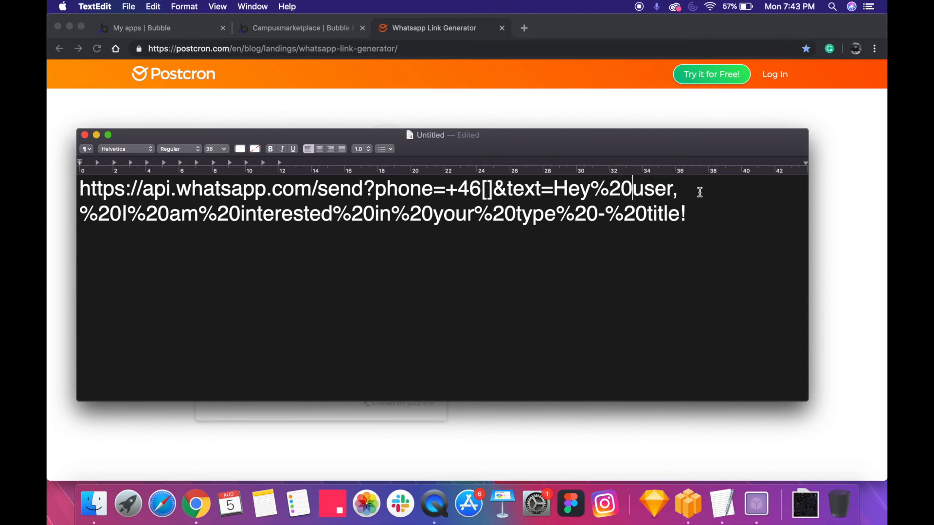
pyautogui.hotkey('shift', 'Left')
pyautogui.hotkey('shift', 'Left')
pyautogui.hotkey('shift', 'Left')
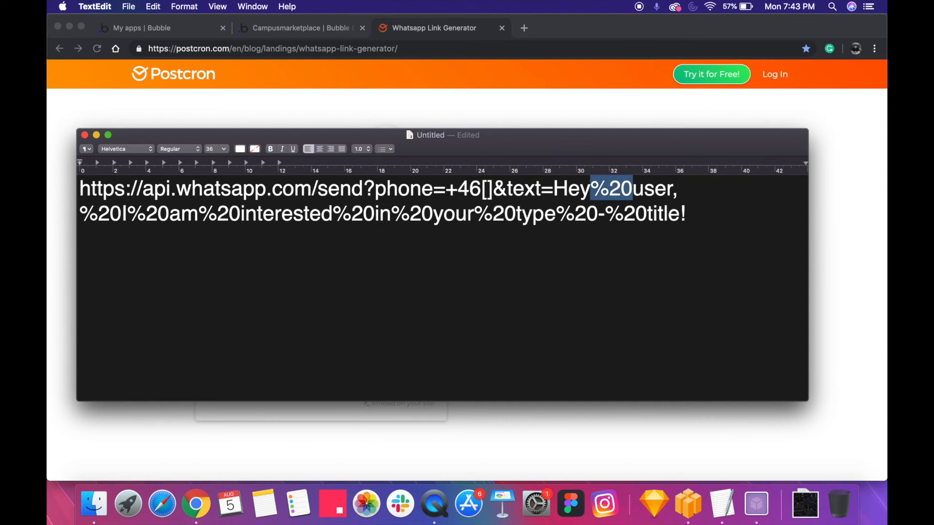
# Replace the word "user" in the link's message with a [] placeholder
pyautogui.press('Right')
pyautogui.hotkey('shift', 'Right')
pyautogui.hotkey('shift', 'Right')
pyautogui.hotkey('shift', 'Right')
pyautogui.hotkey('shift', 'Right')
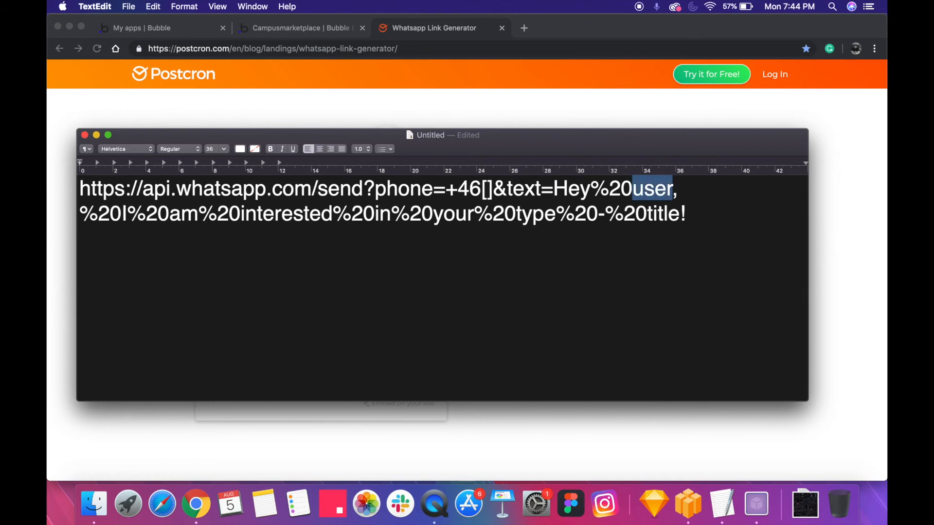
pyautogui.write('[]')
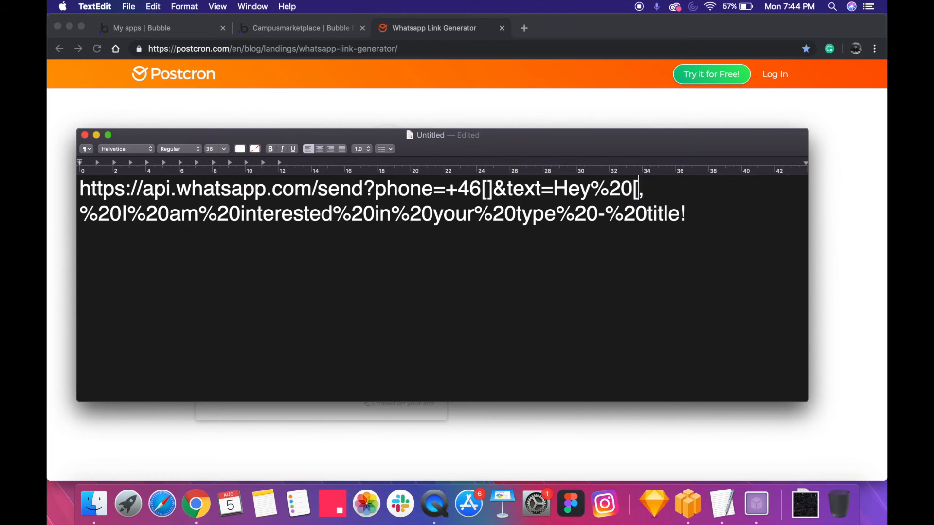
pyautogui.hotkey('shift', 'Left')
pyautogui.hotkey('shift', 'Left')
# Undo the placeholder edits to the link's phone number and user name
pyautogui.doubleClick(264, 214)
pyautogui.click(363, 214)
pyautogui.click(645, 192)
pyautogui.press('super+z')
pyautogui.press('super+z')
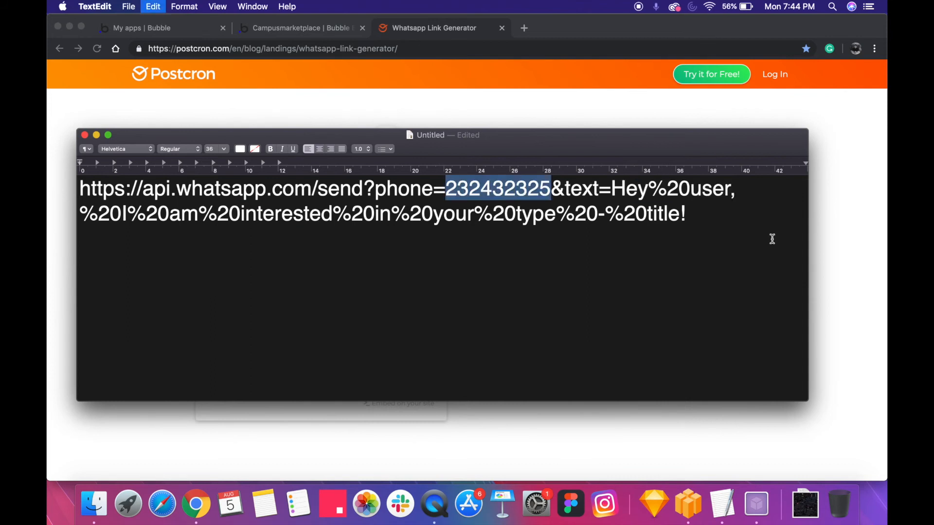
# Examine the "type" and "title" words in the link's message as the other parts that need dynamic data
pyautogui.click(479, 225)
pyautogui.doubleClick(516, 222)
pyautogui.click(541, 216)
pyautogui.press('Right')
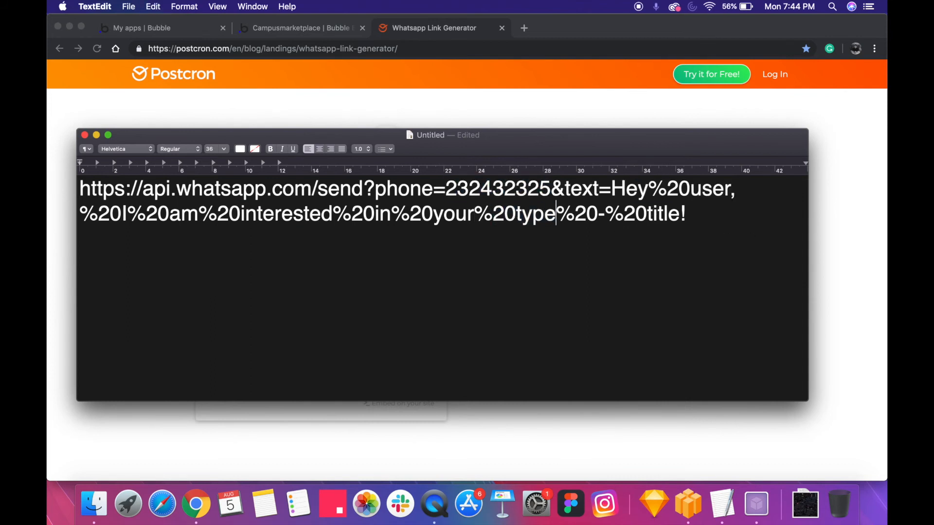
pyautogui.hotkey('shift', 'Left')
pyautogui.hotkey('shift', 'Left')
pyautogui.hotkey('shift', 'Left')
pyautogui.hotkey('shift', 'Left')
pyautogui.doubleClick(664, 213)
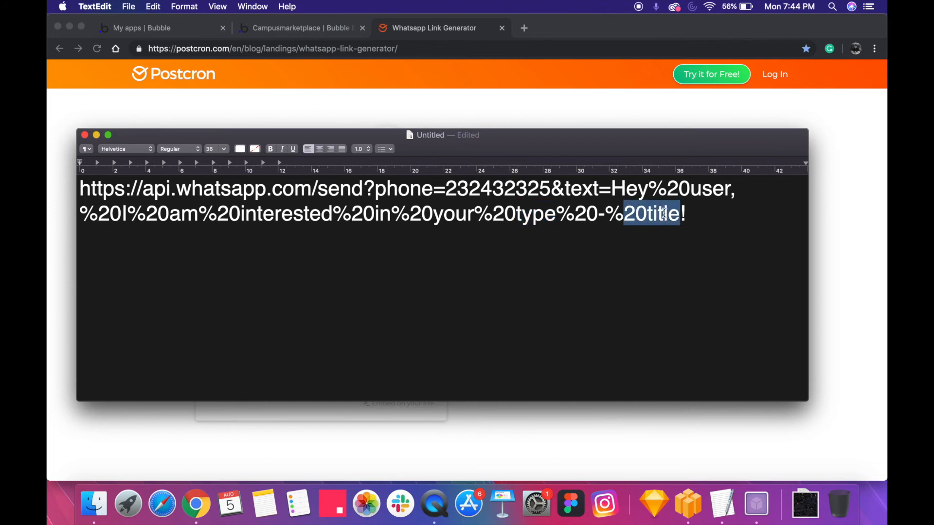
pyautogui.click(660, 195)
pyautogui.press('Down')
pyautogui.press('Down')
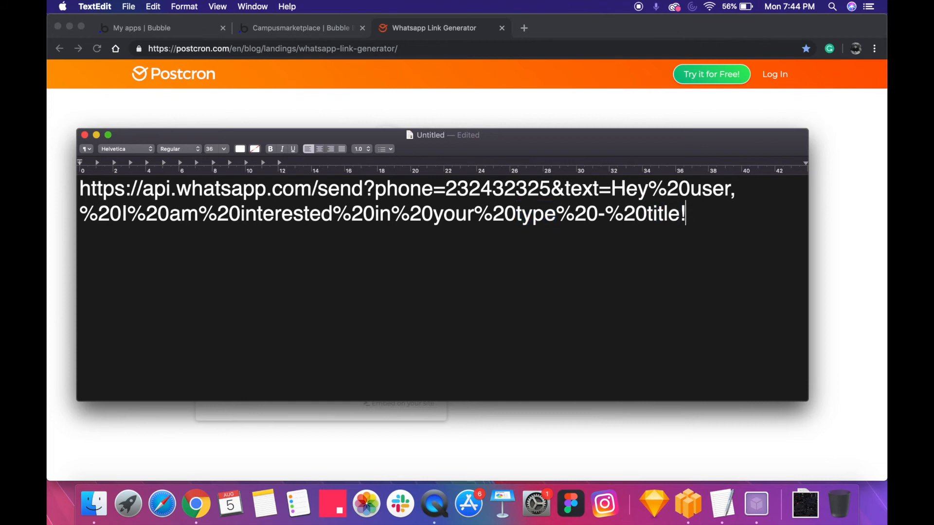
# Select the whole link text, then return to the Campusmarketplace editor in Chrome and open the Contact workflow's WhatsApp action
pyautogui.press('Return')
pyautogui.press('BackSpace')
pyautogui.press('super+a')
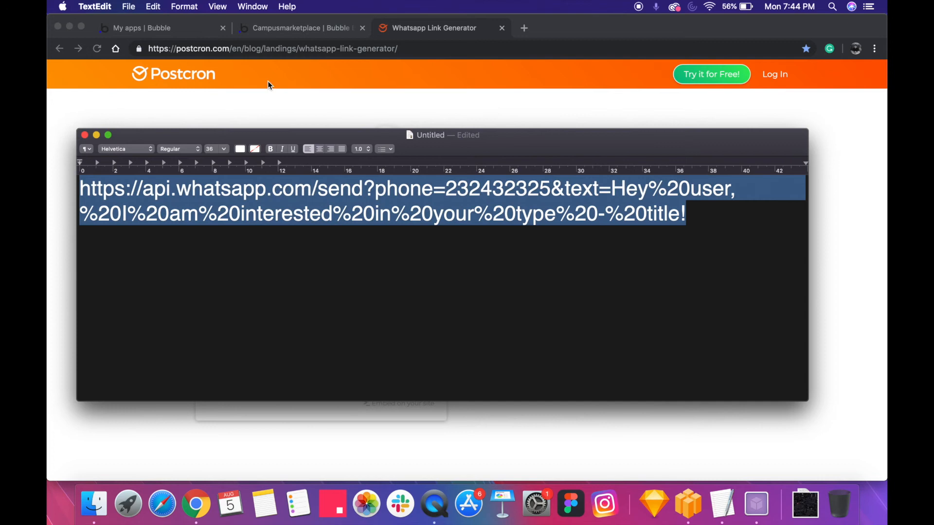
pyautogui.click(165, 31)
pyautogui.click(299, 30)
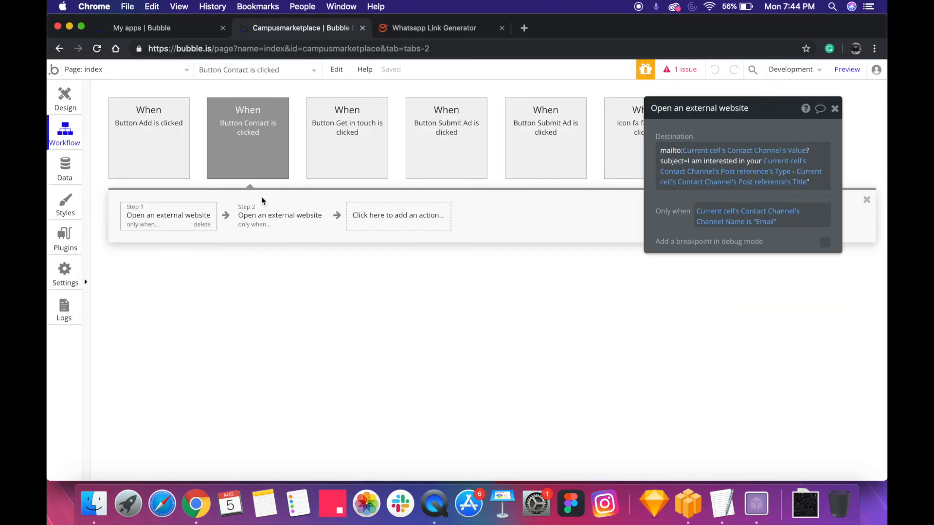
pyautogui.click(306, 218)
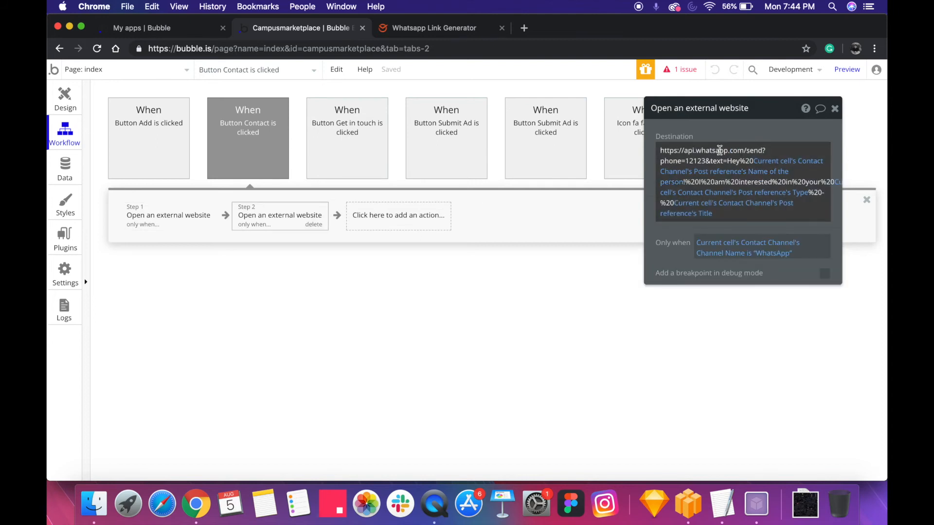
# Add a third action, Open an external website, to the Contact workflow and paste the WhatsApp link as its destination
pyautogui.click(431, 217)
pyautogui.moveTo(399, 263)
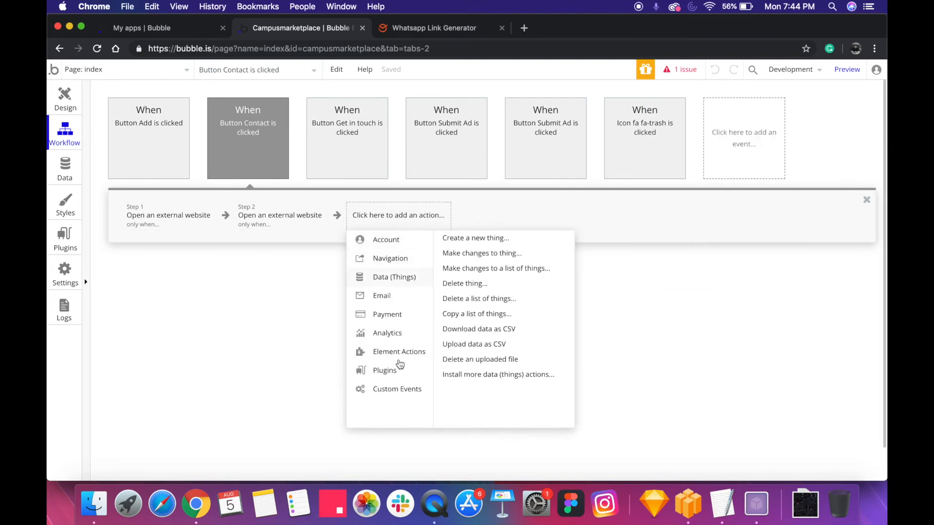
pyautogui.moveTo(400, 281)
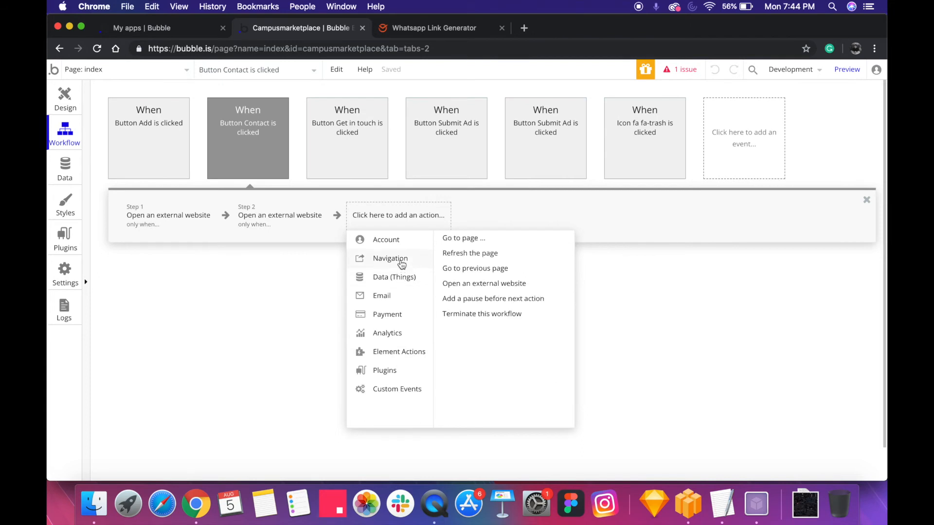
pyautogui.click(494, 287)
pyautogui.click(743, 155)
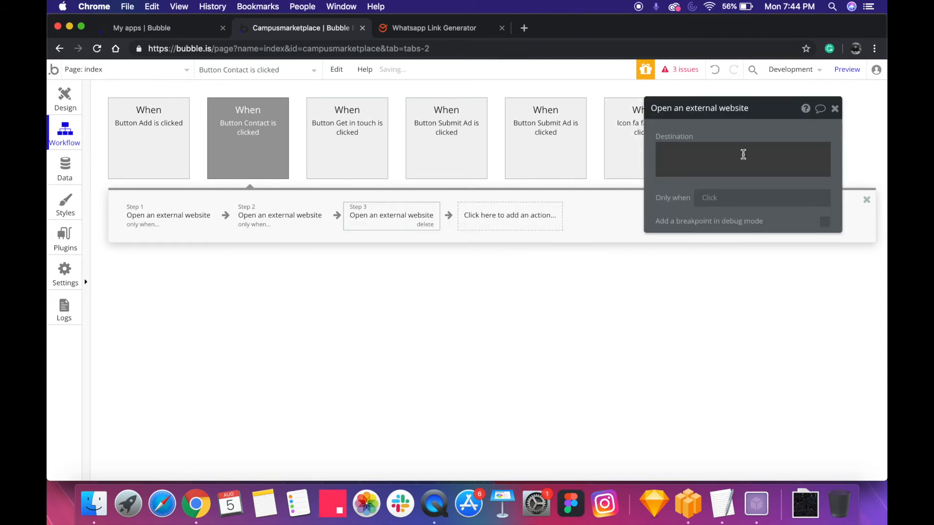
pyautogui.write('https://api.whatsapp.com/send?phone=232432325&text=Hey%20user,%20I%20am%20interested%20in%20your%20type%20-%20title')
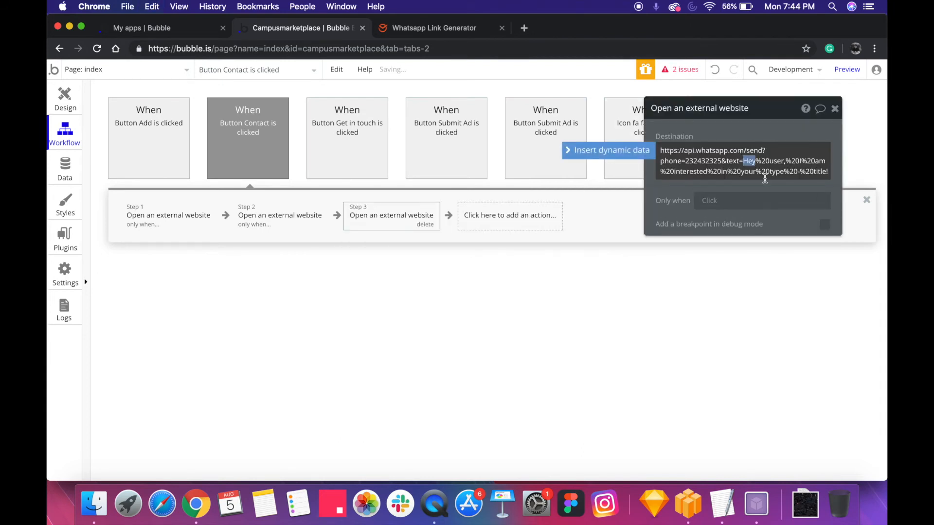
pyautogui.press('super+a')
pyautogui.click(761, 161)
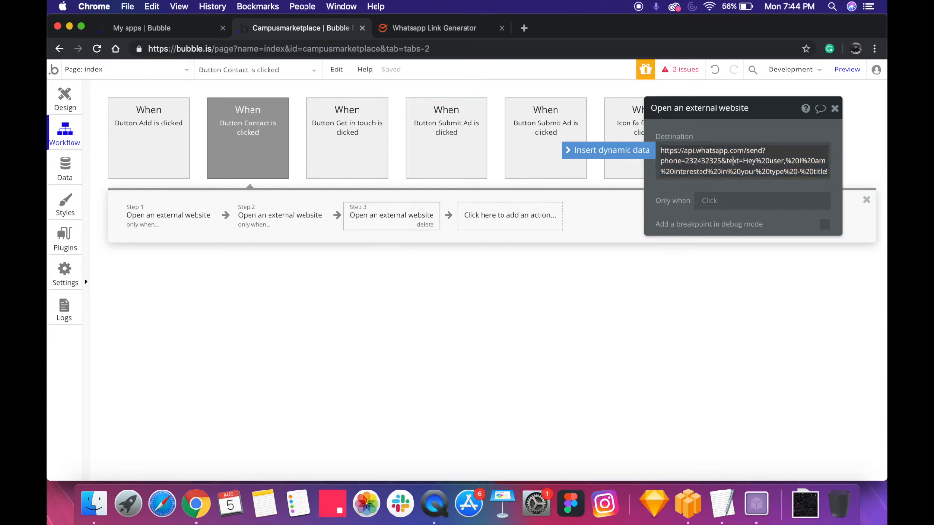
# Replace the phone number in the destination link with the dynamic data Current cell's Contact Channel
pyautogui.moveTo(722, 160); pyautogui.dragTo(697, 161)
pyautogui.click(608, 151)
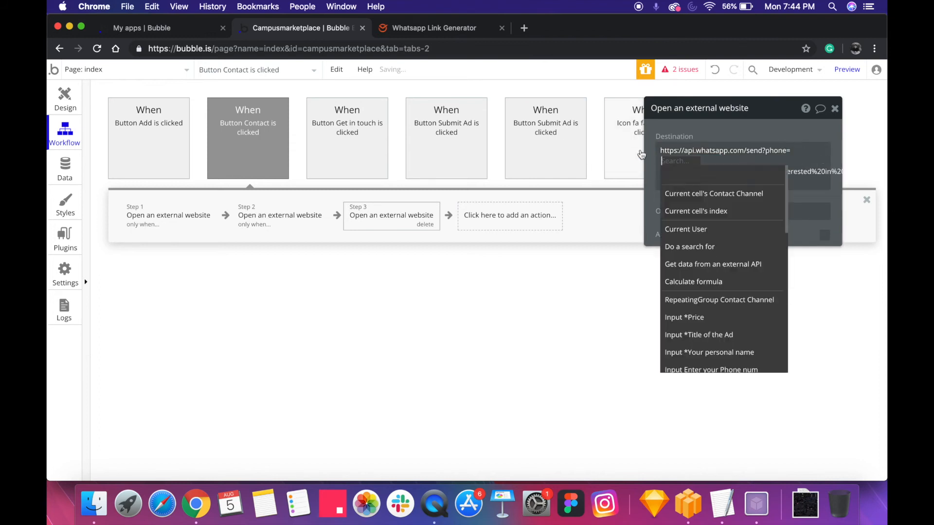
pyautogui.click(688, 197)
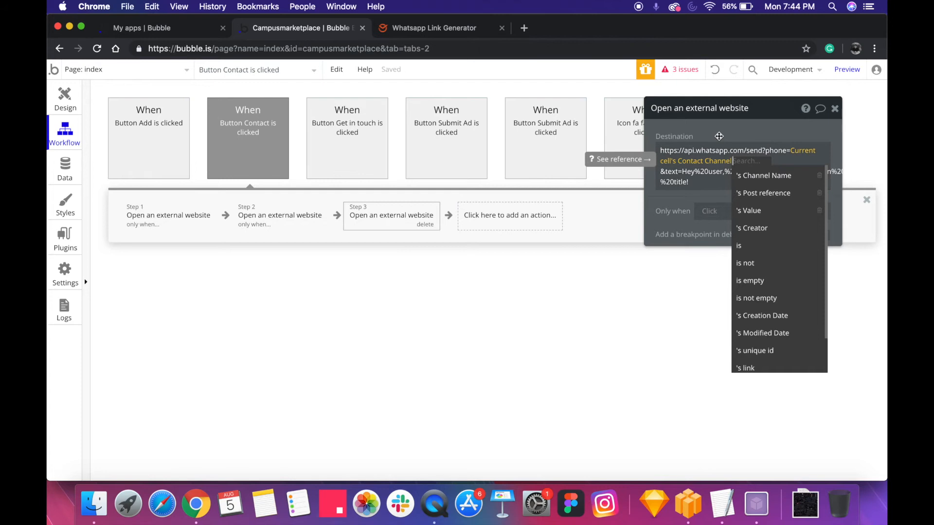
# View the Contact button in the page design, then return to its workflow
pyautogui.click(718, 137)
pyautogui.click(56, 109)
pyautogui.click(586, 195)
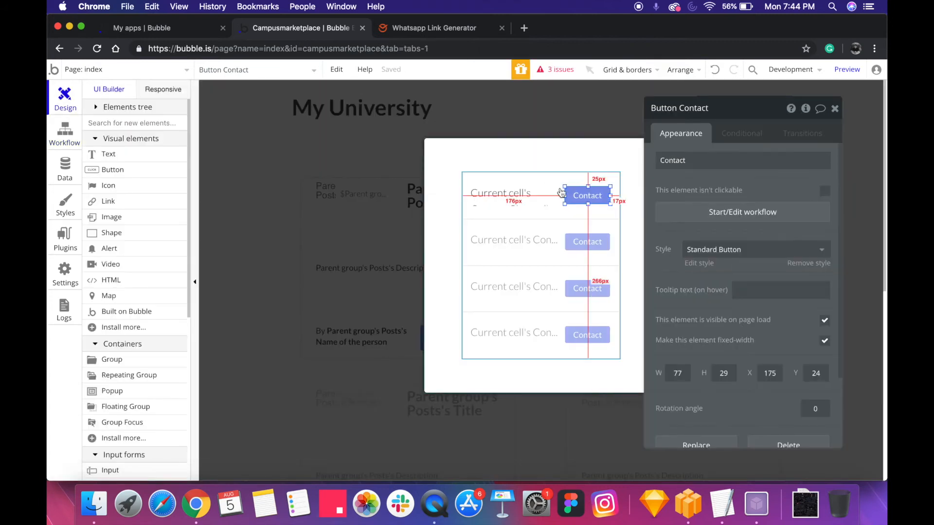
pyautogui.click(722, 214)
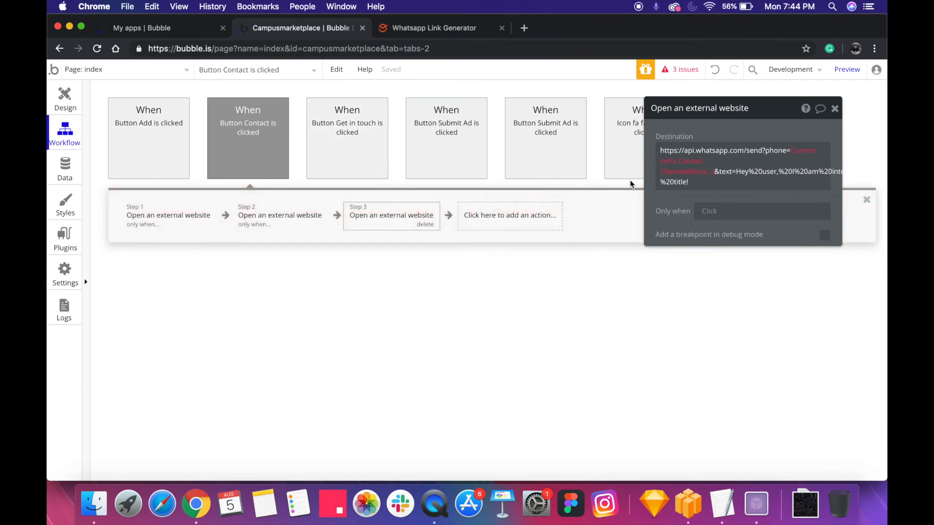
# Complete the link's phone parameter as Current cell's Contact Channel's Value
pyautogui.click(695, 174)
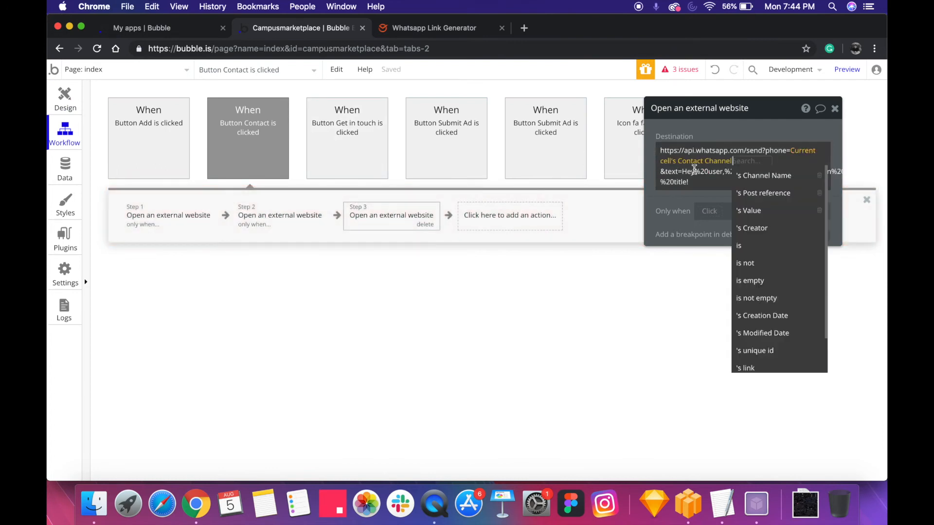
pyautogui.click(764, 211)
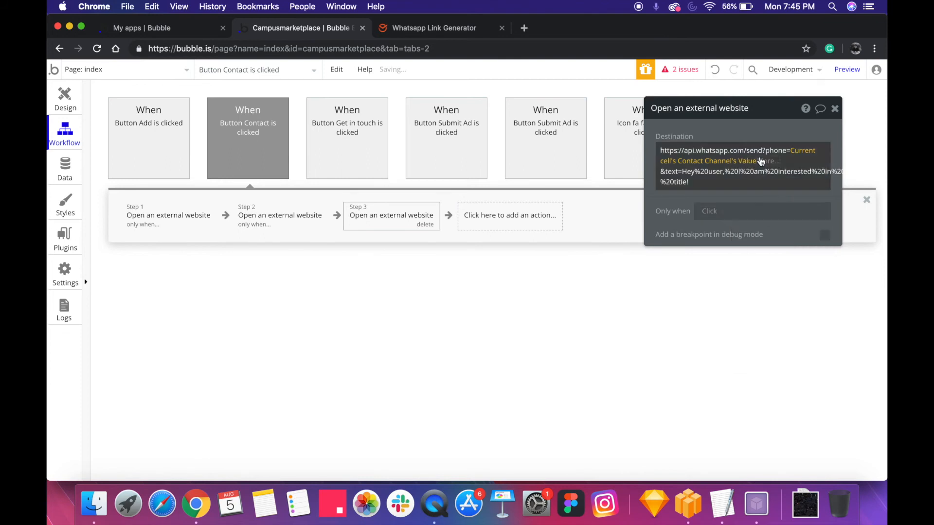
pyautogui.click(746, 131)
# Replace "user" in the link's message with Current cell's Contact Channel's Post reference's Name of the person
pyautogui.click(709, 169)
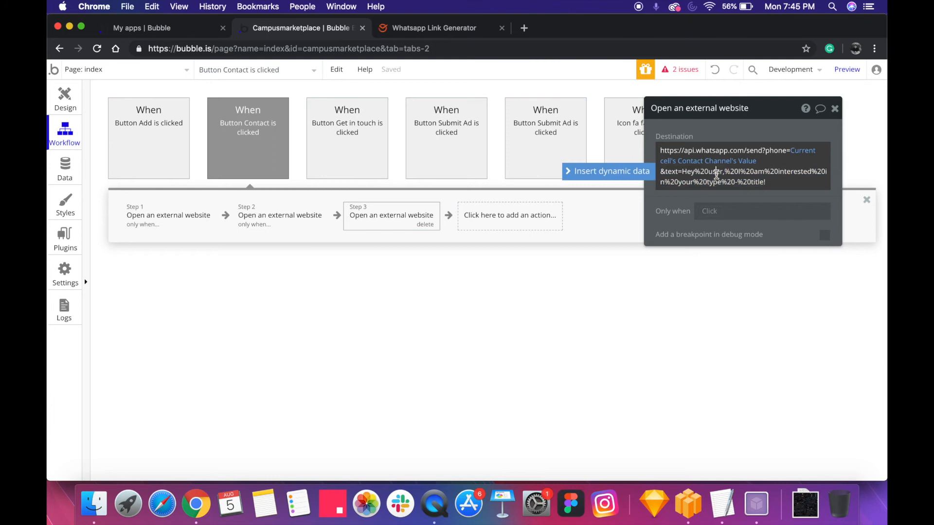
pyautogui.doubleClick(715, 171)
pyautogui.press('Right')
pyautogui.hotkey('shift', 'Left')
pyautogui.hotkey('shift', 'Left')
pyautogui.click(607, 171)
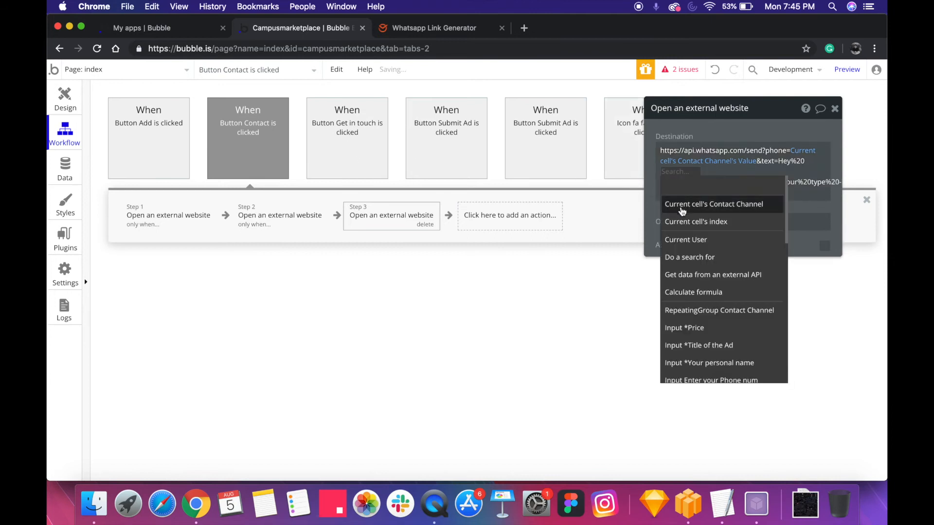
pyautogui.moveTo(690, 210)
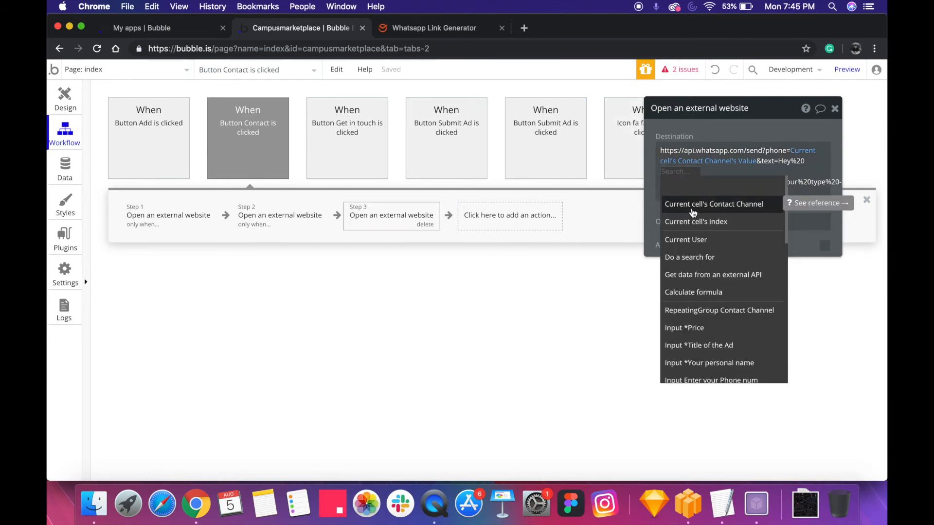
pyautogui.click(693, 212)
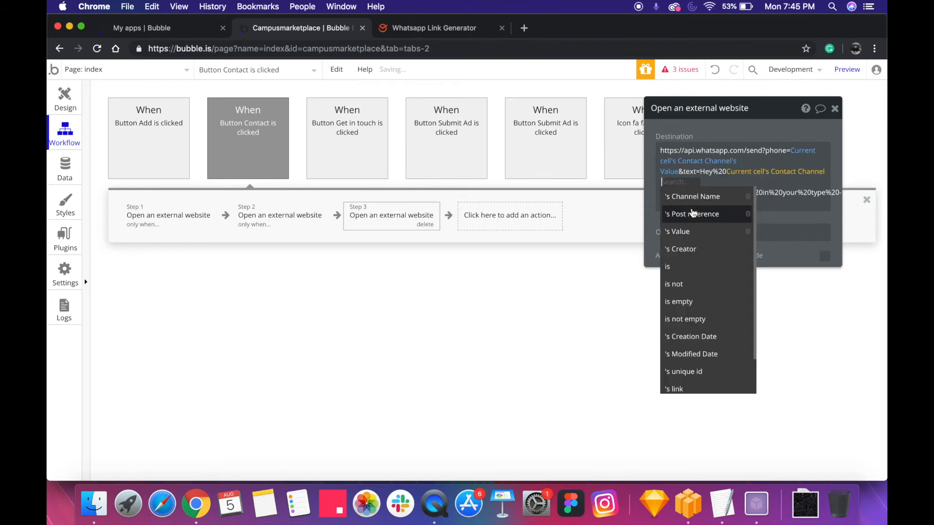
pyautogui.click(700, 214)
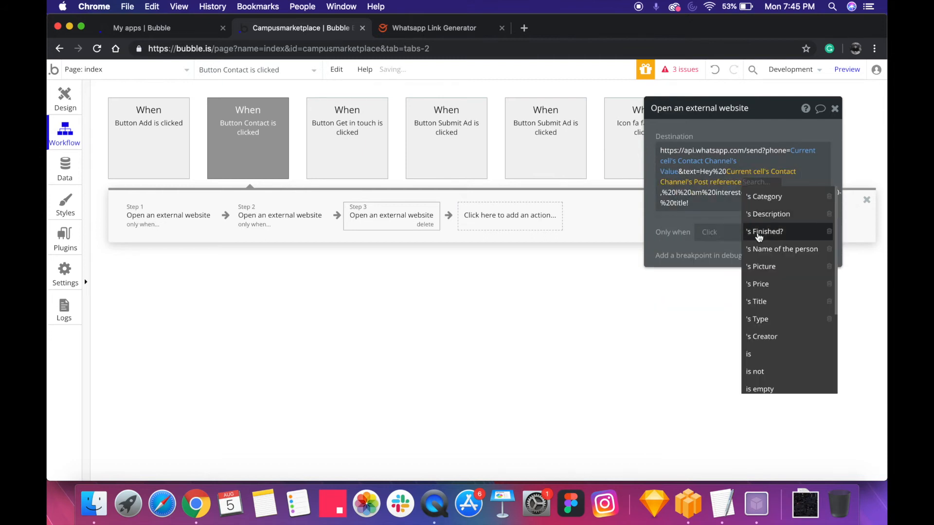
pyautogui.click(778, 249)
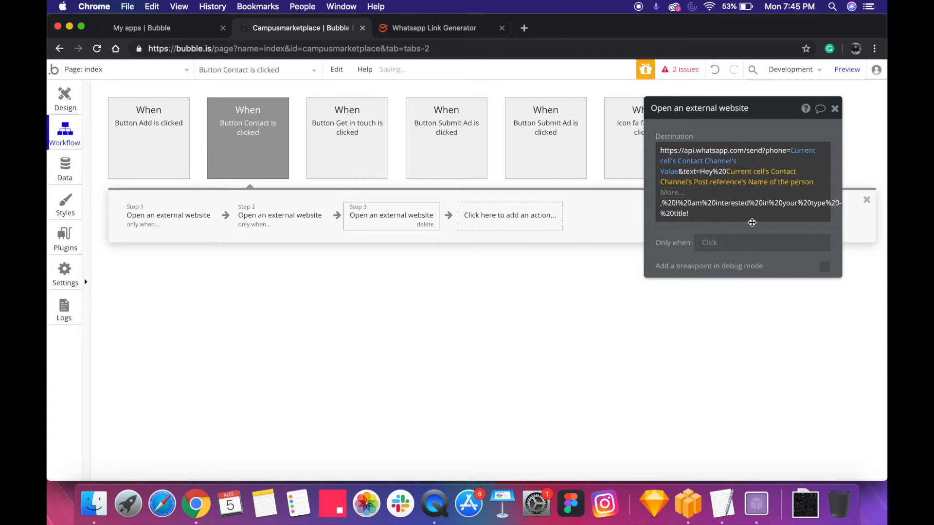
pyautogui.click(749, 140)
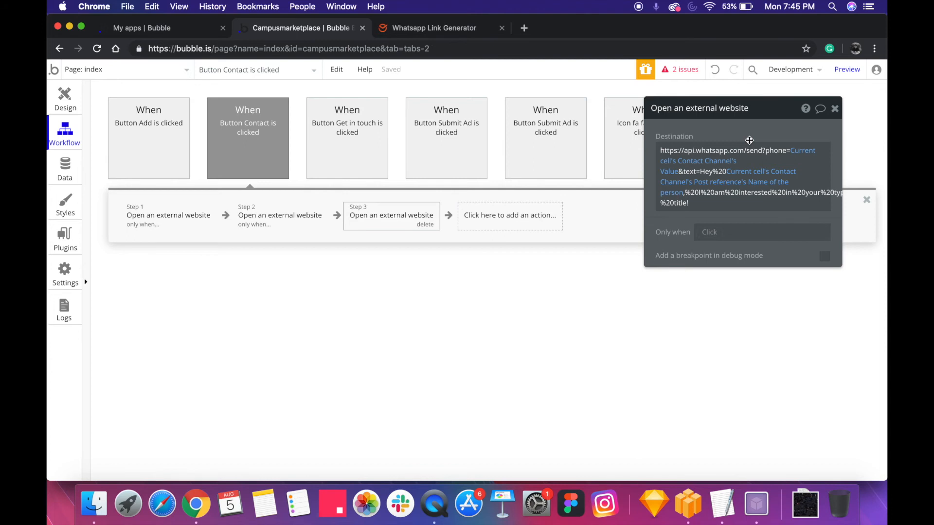
# Replace "type" in the link's message with Current cell's Contact Channel's Post reference's Type
pyautogui.doubleClick(748, 191)
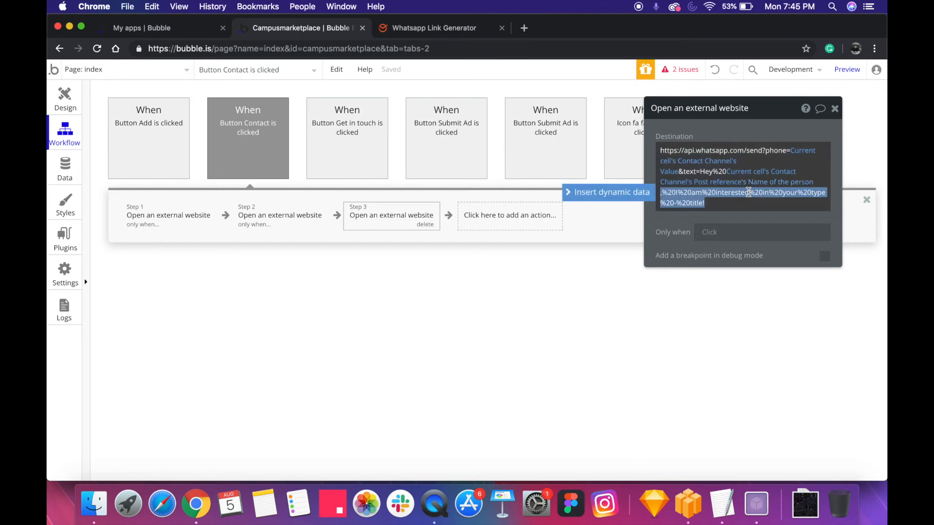
pyautogui.press('Right')
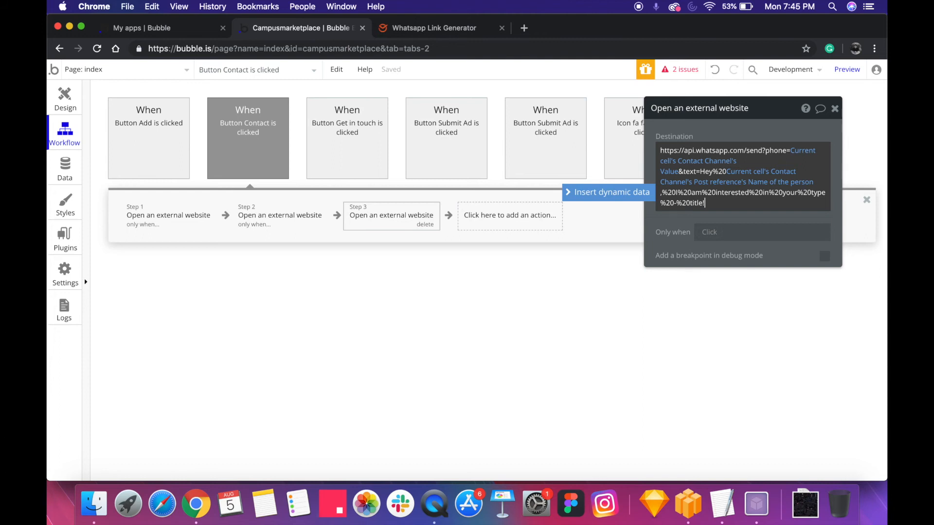
pyautogui.doubleClick(727, 194)
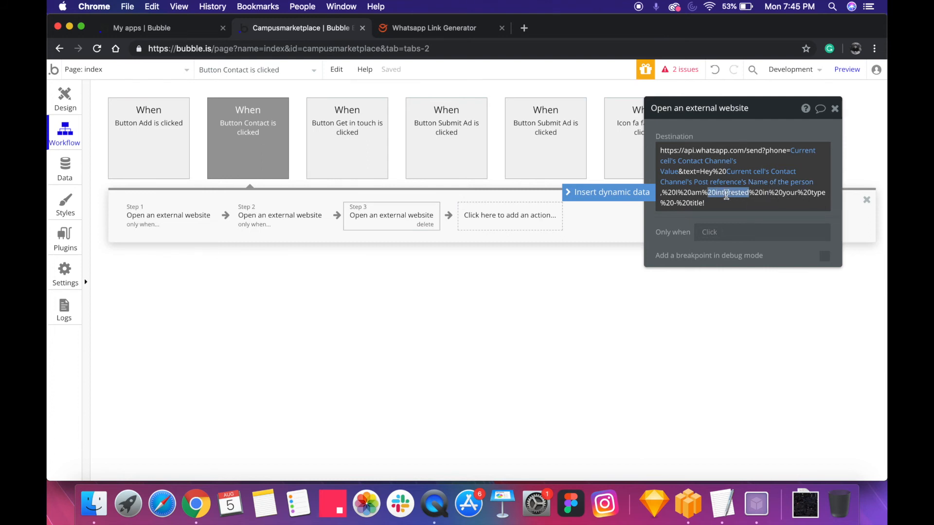
pyautogui.click(816, 193)
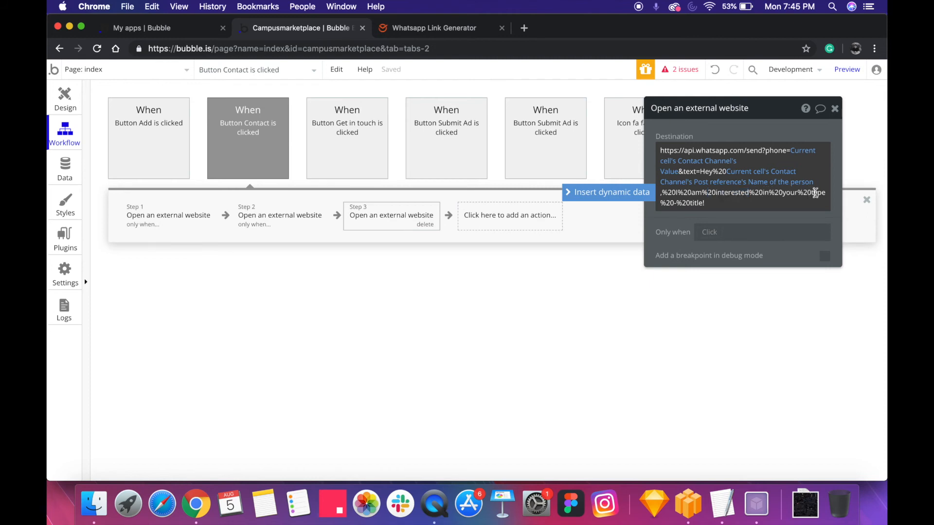
pyautogui.doubleClick(816, 194)
pyautogui.click(822, 193)
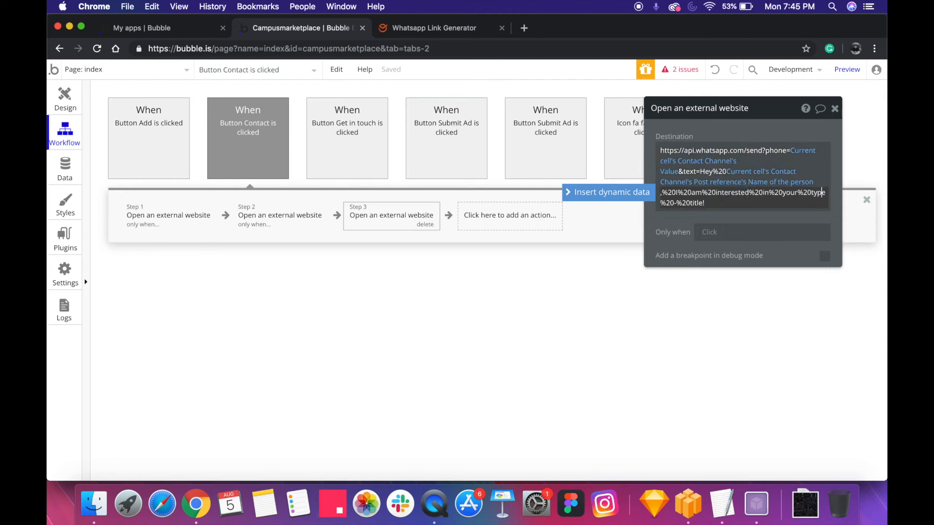
pyautogui.moveTo(812, 193); pyautogui.dragTo(822, 193)
pyautogui.press('Delete')
pyautogui.press('Delete')
pyautogui.press('Delete')
pyautogui.press('Delete')
pyautogui.press('Delete')
pyautogui.press('Delete')
pyautogui.press('Delete')
pyautogui.press('Delete')
pyautogui.press('Delete')
pyautogui.press('Delete')
pyautogui.press('Delete')
pyautogui.press('Delete')
pyautogui.press('Delete')
pyautogui.press('Delete')
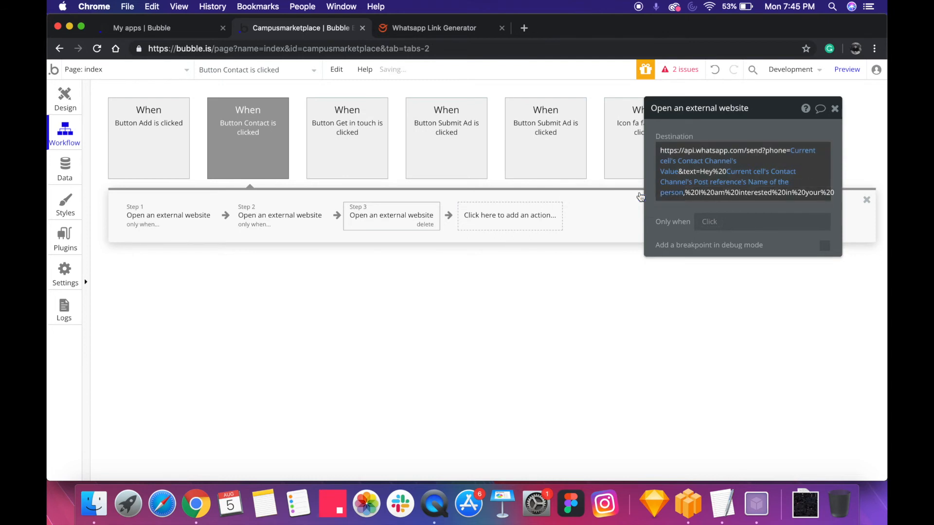
pyautogui.click(713, 244)
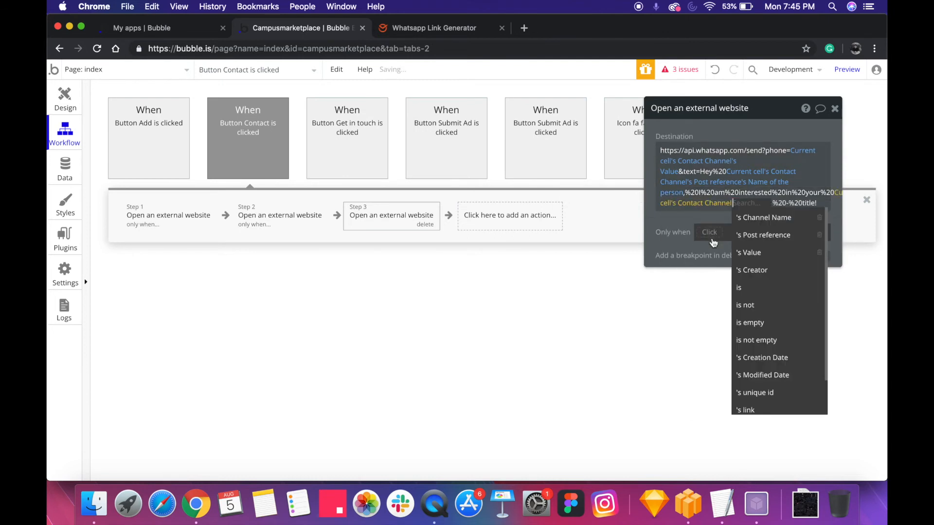
pyautogui.click(774, 236)
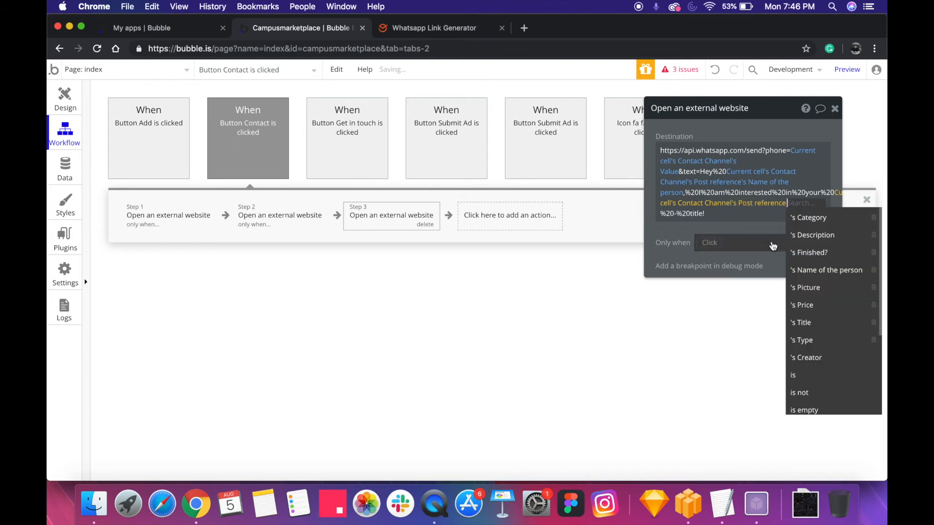
pyautogui.click(824, 341)
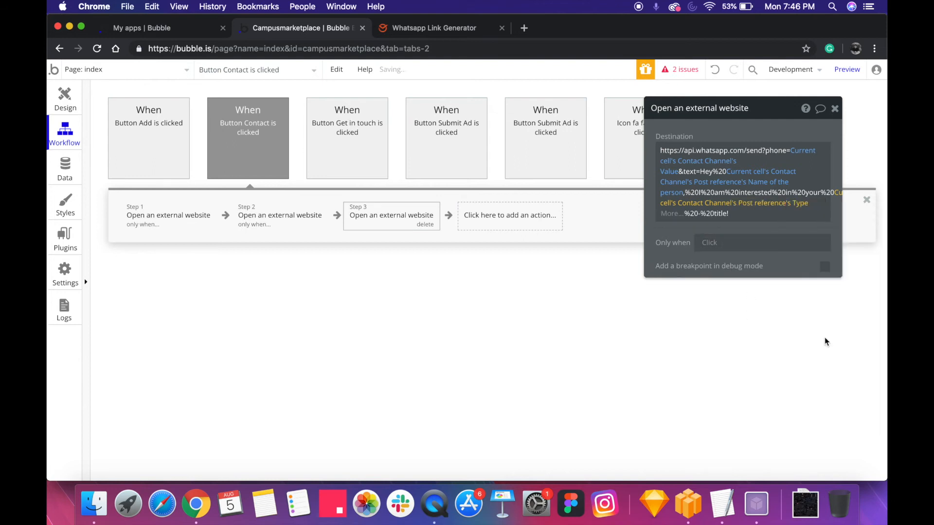
# Replace "title" before the exclamation mark with Current cell's Contact Channel's Post reference's Title
pyautogui.click(710, 214)
pyautogui.hotkey('shift', 'Left')
pyautogui.hotkey('shift', 'Left')
pyautogui.hotkey('shift', 'Left')
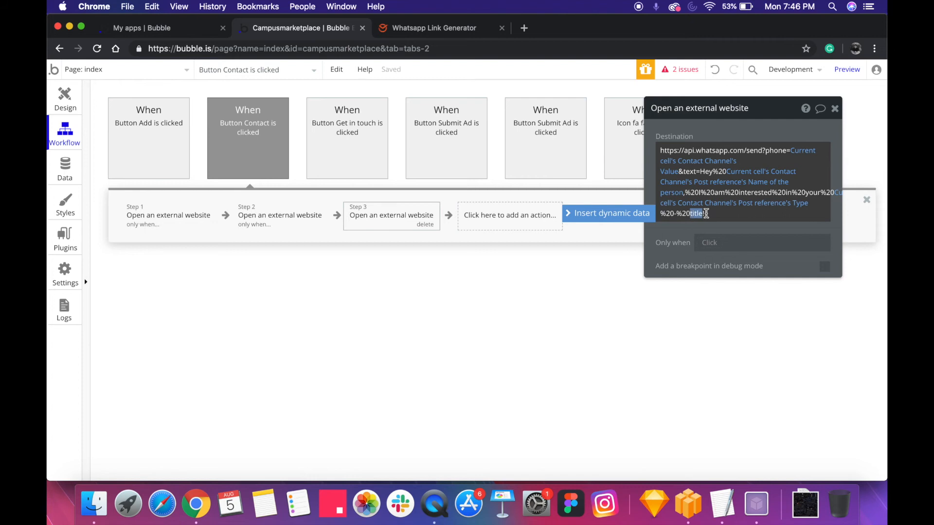
pyautogui.click(625, 214)
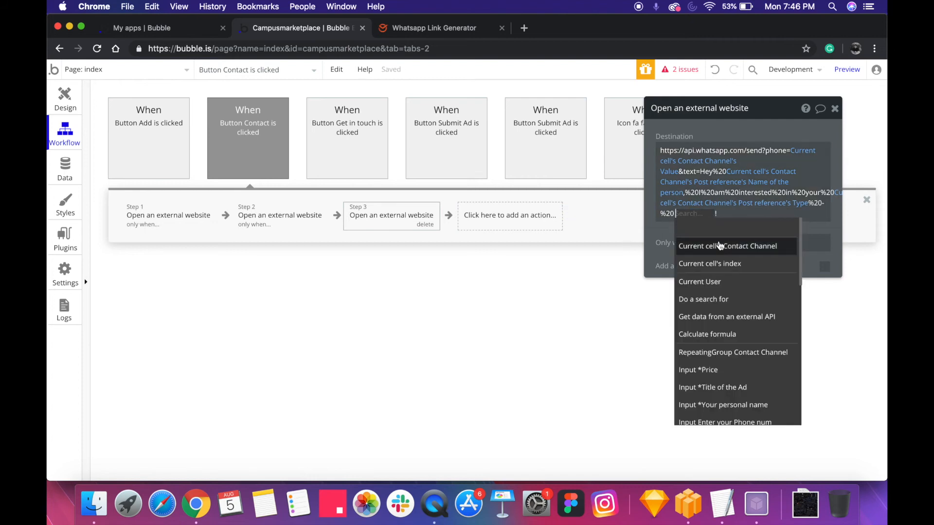
pyautogui.click(721, 245)
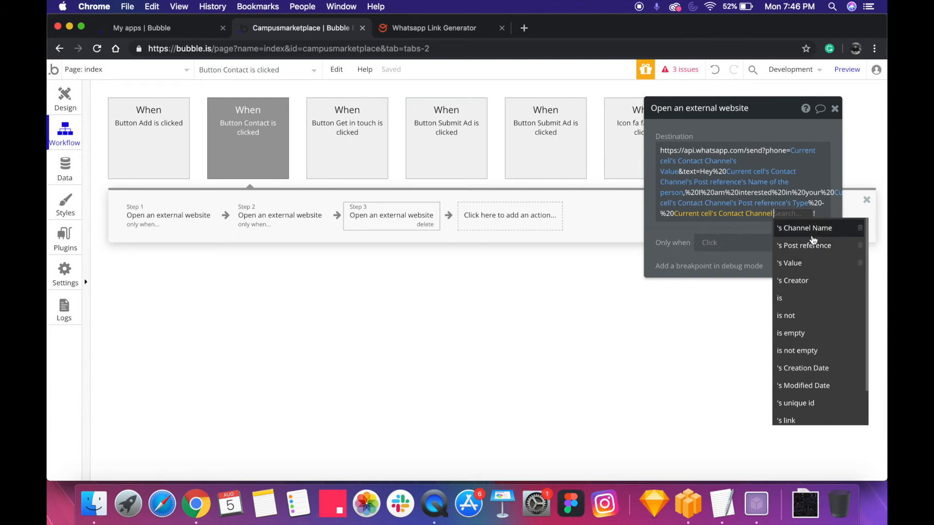
pyautogui.click(812, 246)
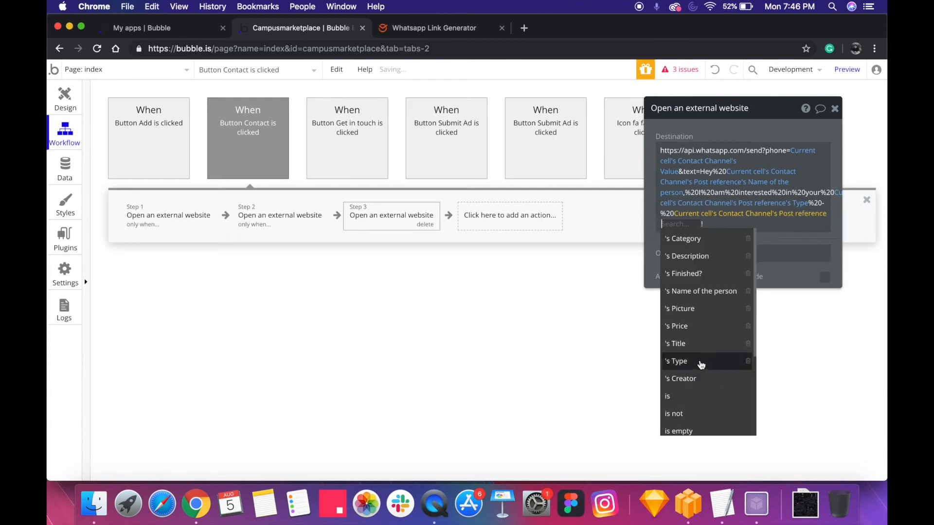
pyautogui.click(701, 345)
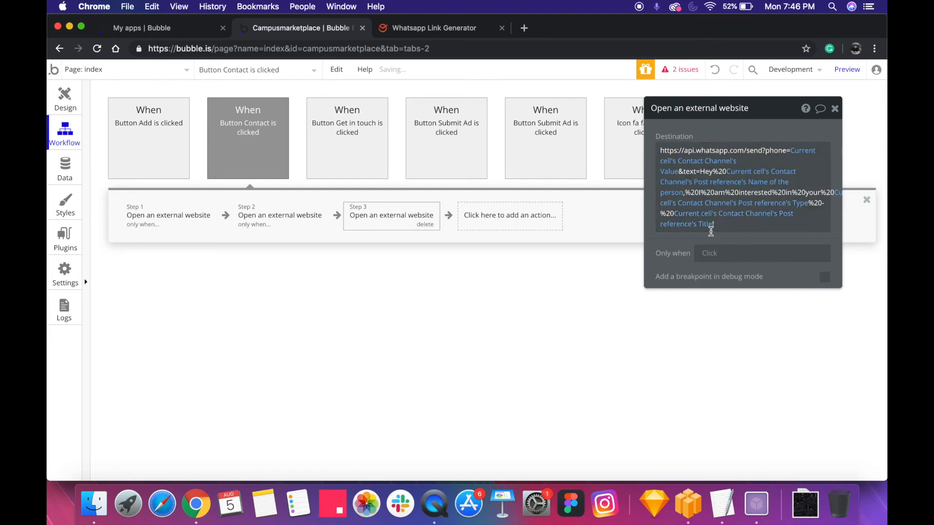
# Restrict the third action to run only when Current cell's Contact Channel's Channel Name is "WhatsApp"
pyautogui.moveTo(713, 130); pyautogui.dragTo(552, 177)
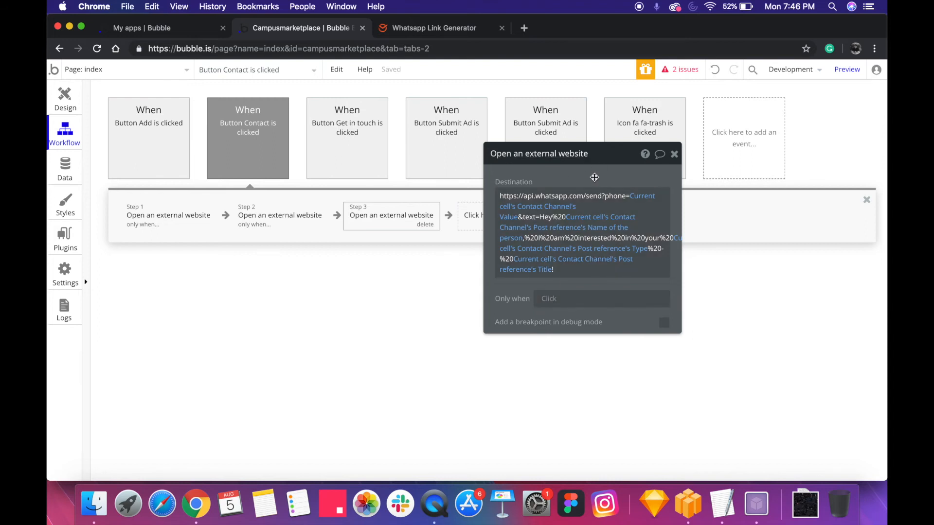
pyautogui.moveTo(594, 177); pyautogui.dragTo(568, 179)
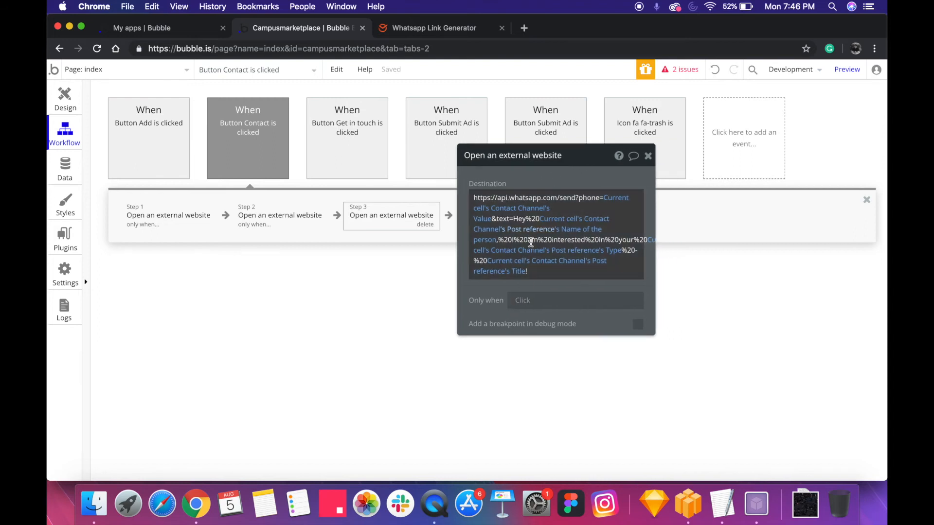
pyautogui.click(529, 306)
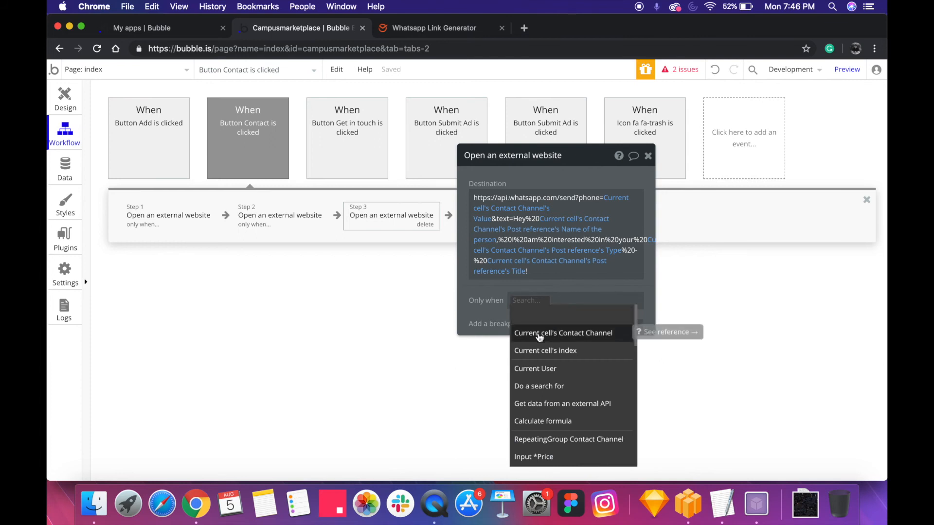
pyautogui.click(553, 333)
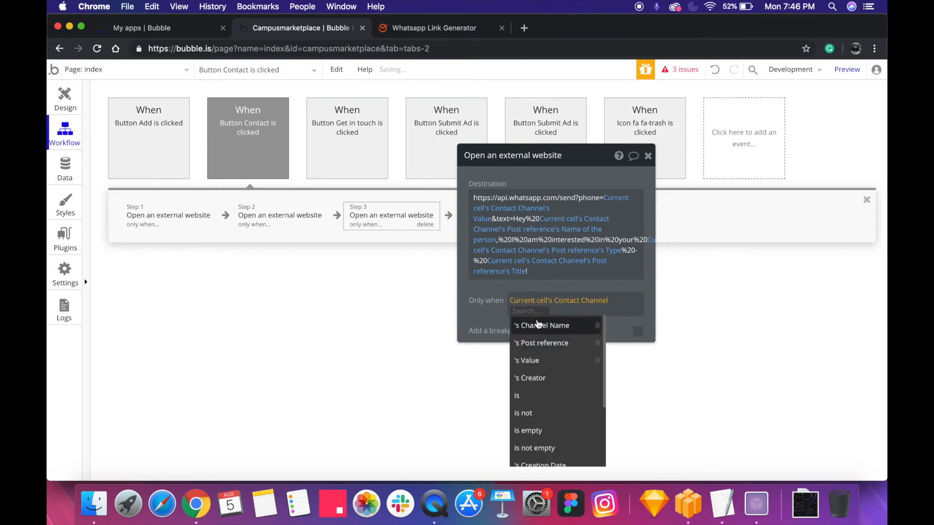
pyautogui.click(570, 328)
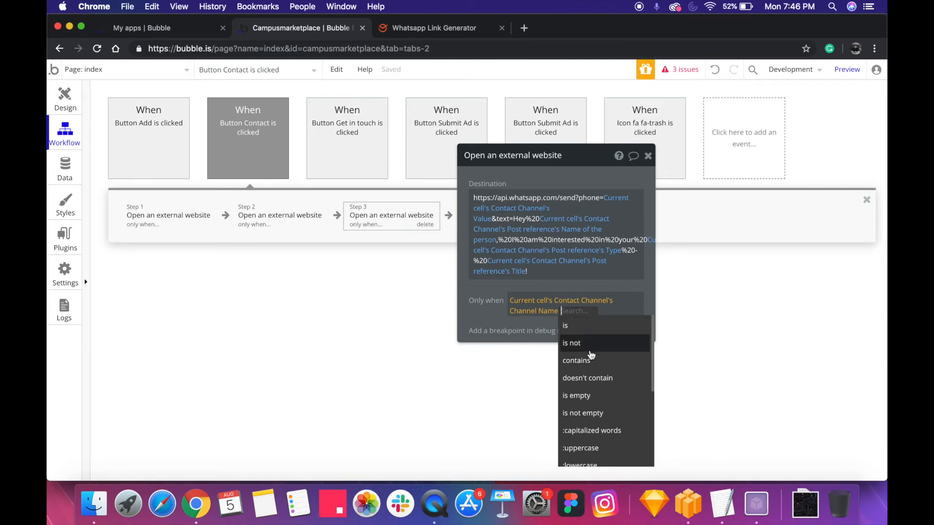
pyautogui.click(590, 327)
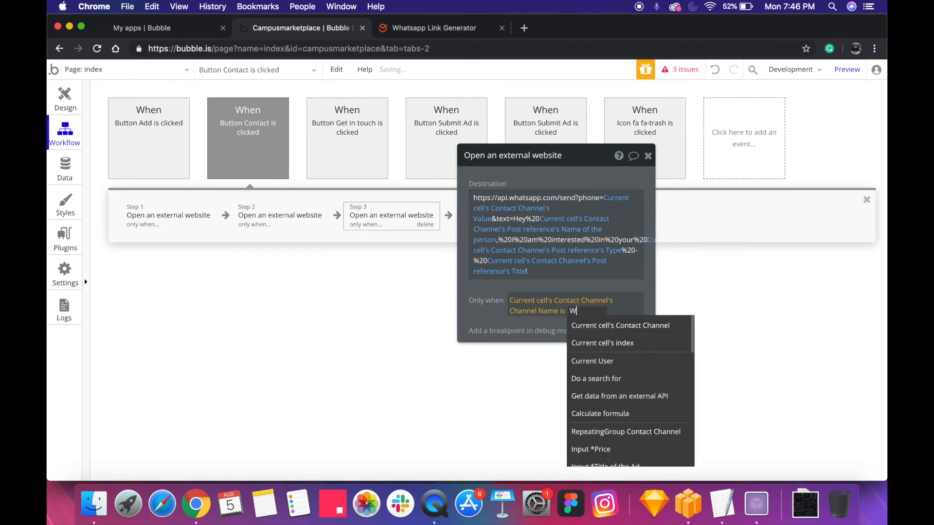
pyautogui.click(469, 296)
pyautogui.click(594, 315)
pyautogui.doubleClick(594, 313)
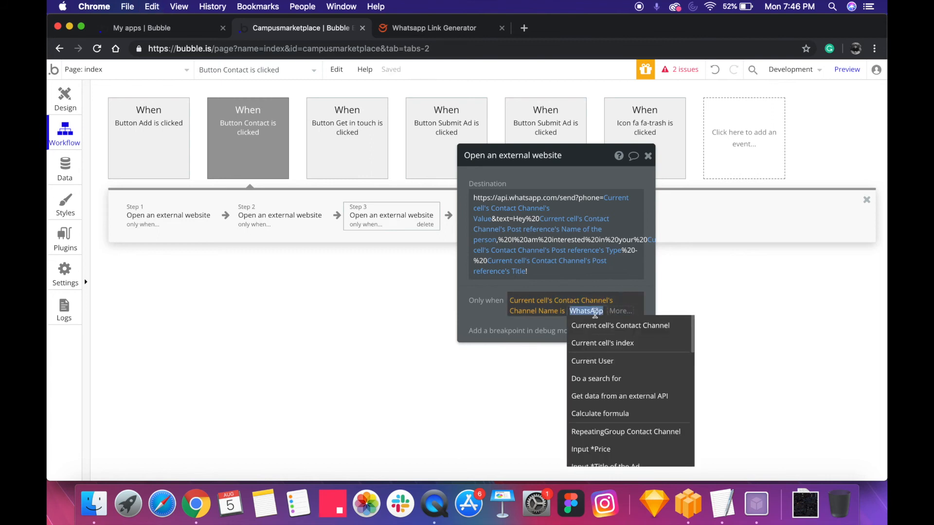
pyautogui.click(489, 306)
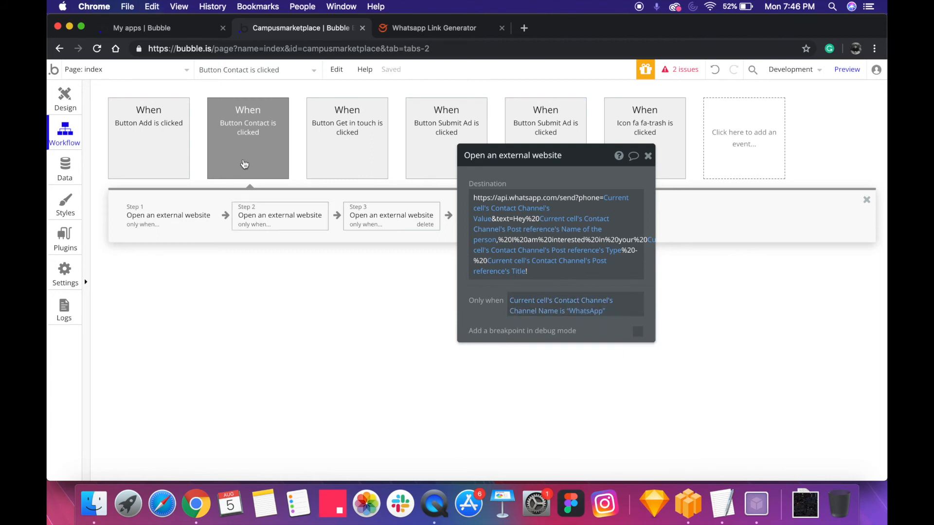
# Examine the exact wording of the "WhatsApp" text in the third action's condition
pyautogui.click(586, 309)
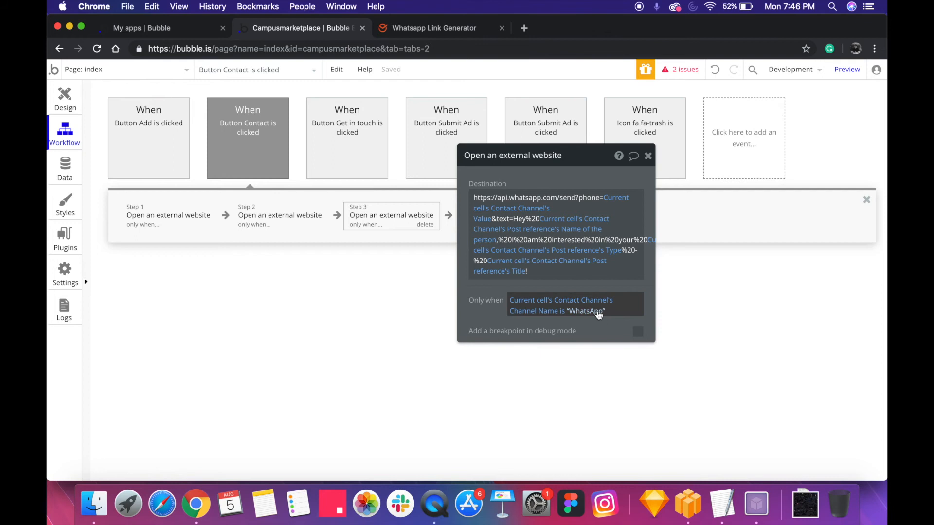
pyautogui.press('super+a')
pyautogui.click(591, 312)
pyautogui.press('super+a')
pyautogui.click(491, 309)
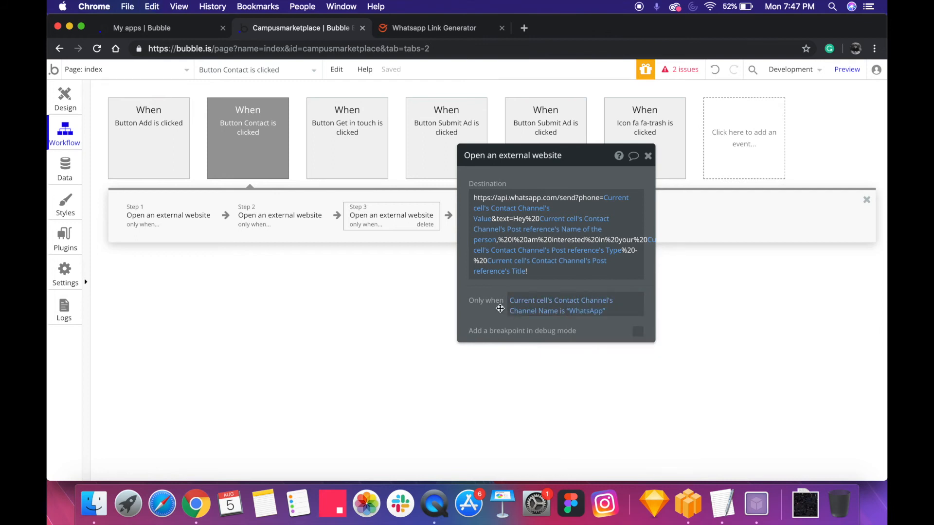
pyautogui.click(584, 314)
pyautogui.click(476, 306)
# Review the channel name text and the Contact button in the popup's repeating group on the page design
pyautogui.moveTo(527, 167); pyautogui.dragTo(524, 167)
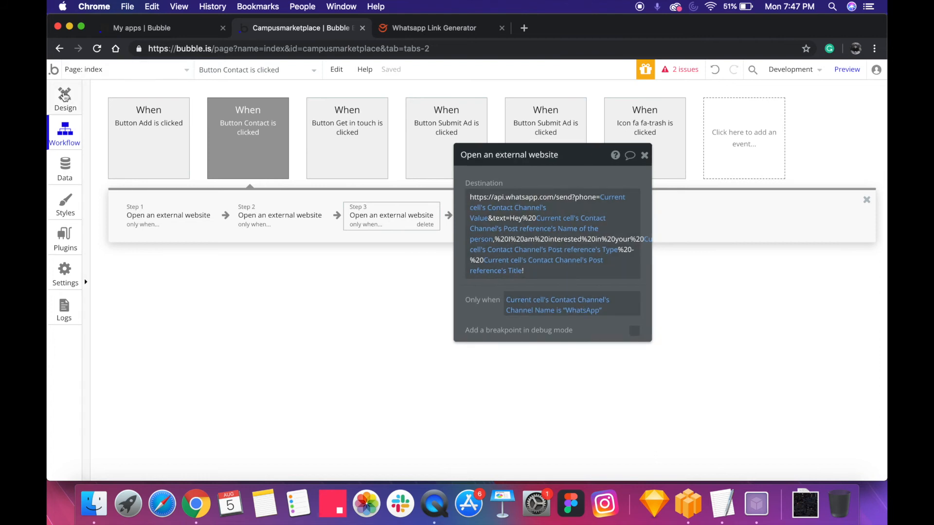
pyautogui.click(64, 96)
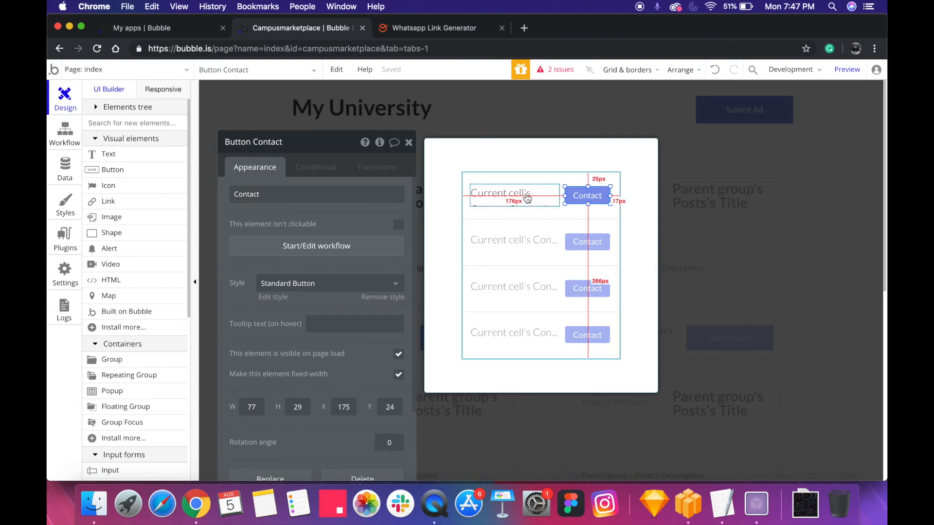
pyautogui.click(499, 202)
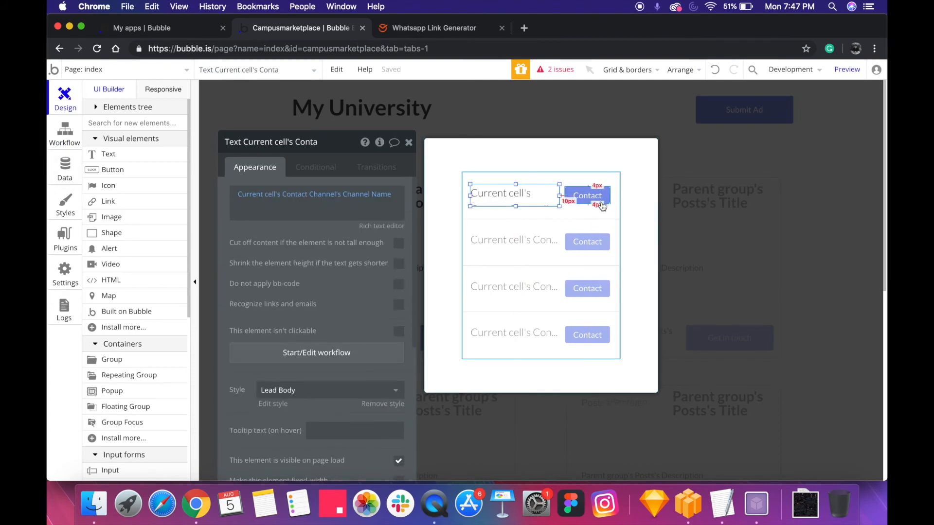
pyautogui.click(602, 207)
# Delete the third action, the WhatsApp link, from the Contact button's workflow
pyautogui.click(64, 132)
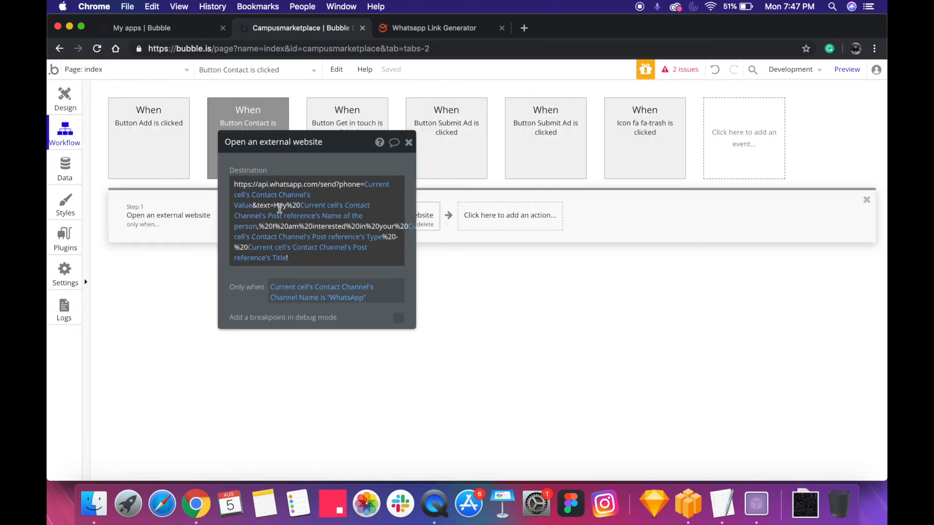
pyautogui.moveTo(325, 152); pyautogui.dragTo(250, 161)
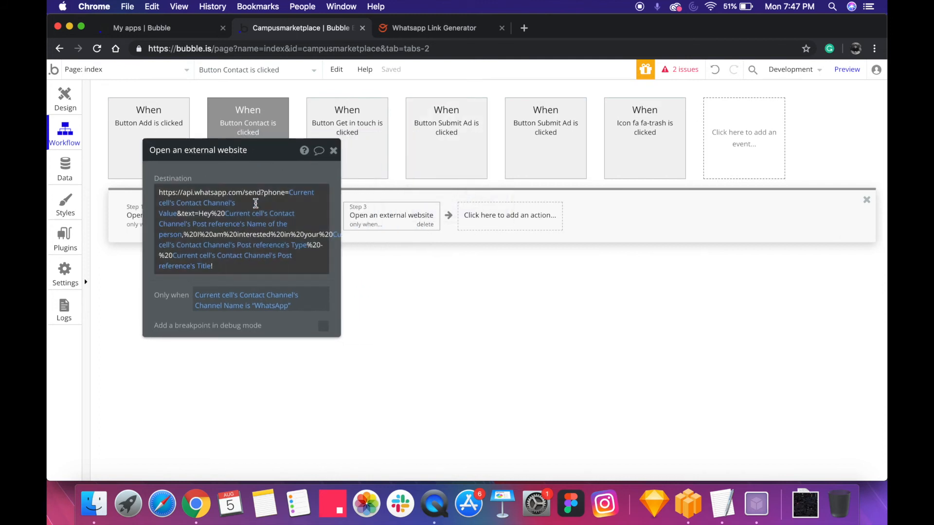
pyautogui.click(425, 224)
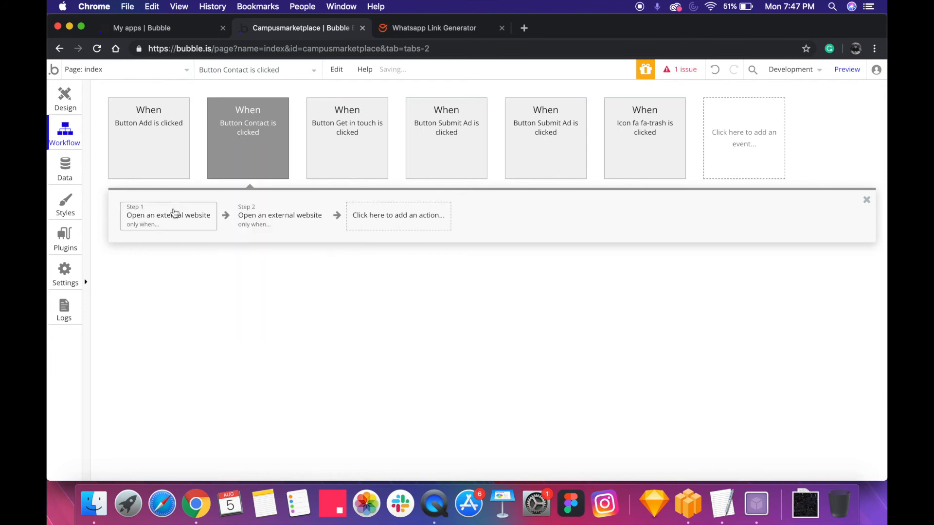
# Examine the mailto destination and the Email condition of the workflow's first action
pyautogui.click(182, 224)
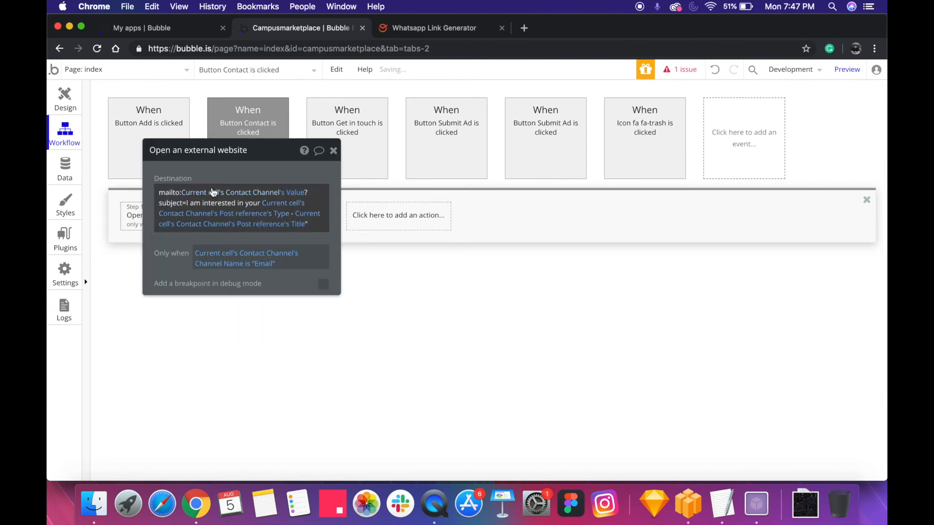
pyautogui.moveTo(214, 174); pyautogui.dragTo(302, 234)
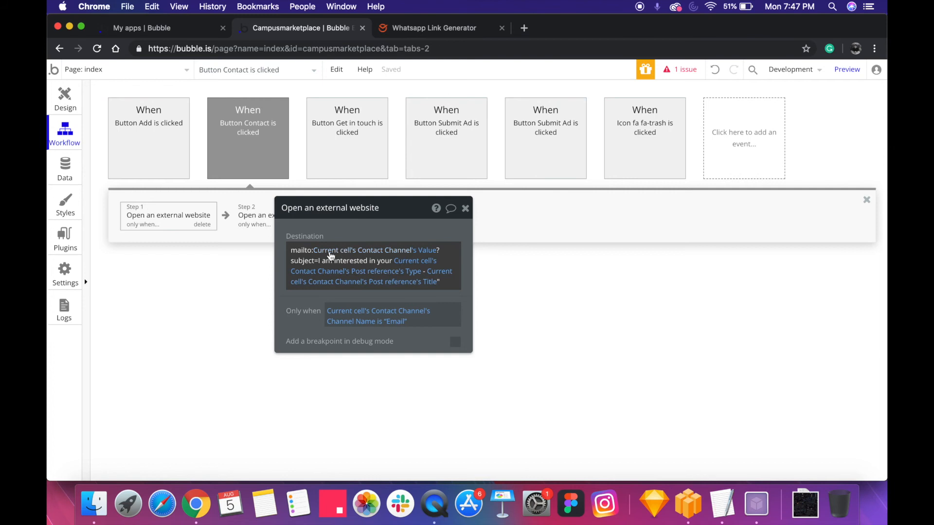
pyautogui.doubleClick(305, 251)
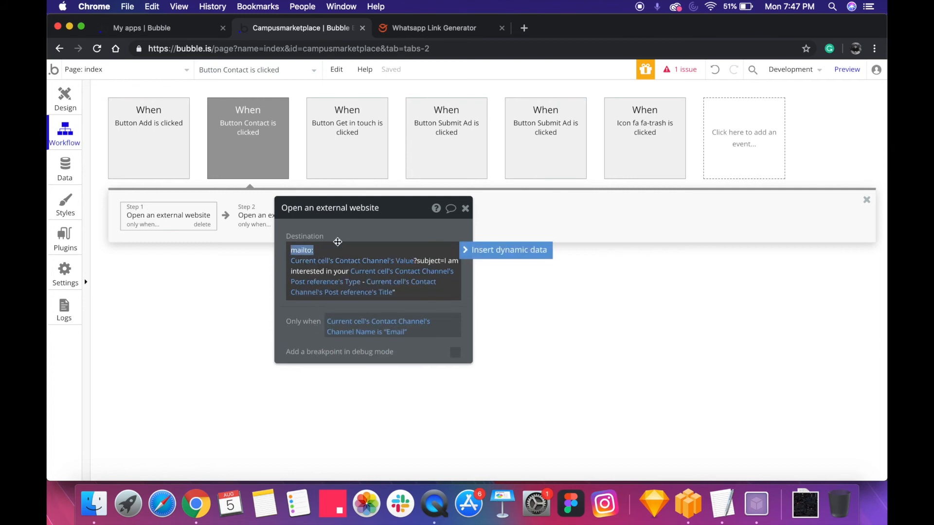
pyautogui.moveTo(365, 226); pyautogui.dragTo(413, 346)
# Add an Open an external website action as the third step with the destination mailto:email?subject=""
pyautogui.click(407, 221)
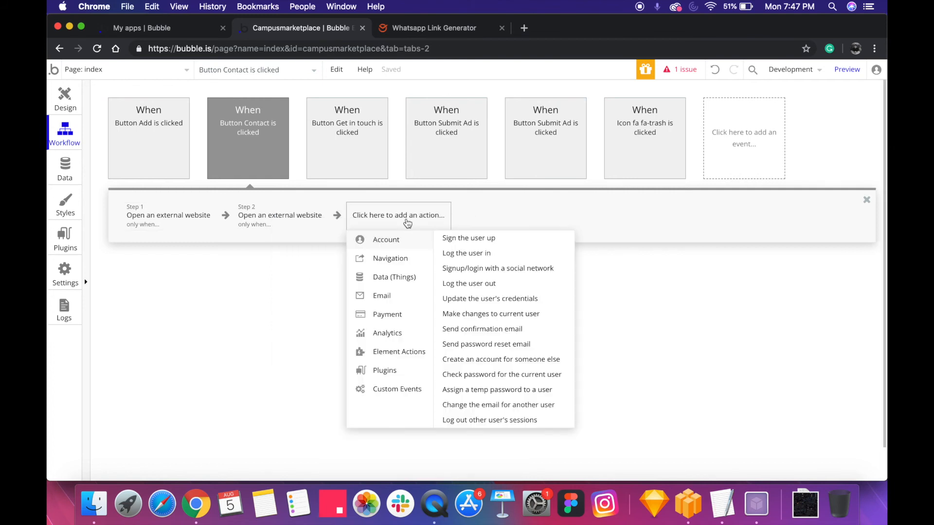
pyautogui.moveTo(403, 259)
pyautogui.click(486, 287)
pyautogui.click(402, 377)
pyautogui.write('mailto:email?')
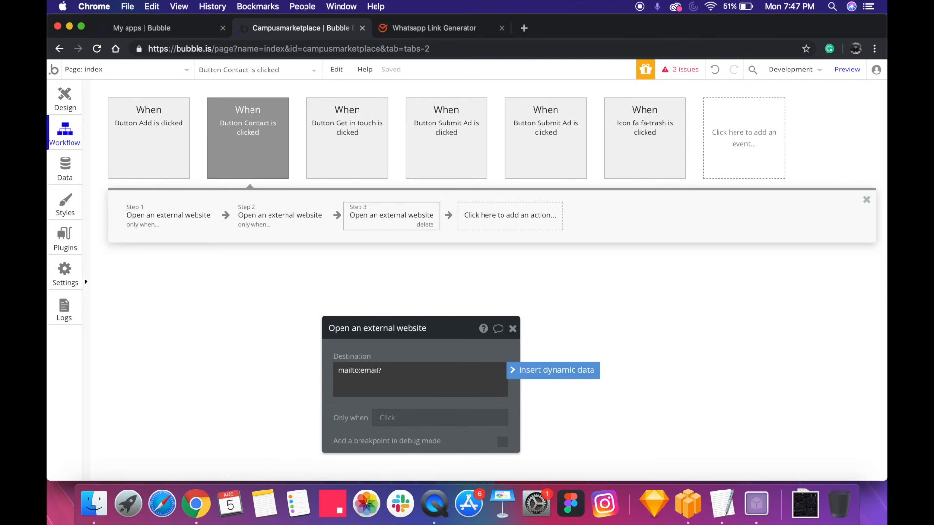
pyautogui.write('ct="')
# Compare with the first action's destination, and remove the quotation marks after subject= in the third action
pyautogui.click(155, 222)
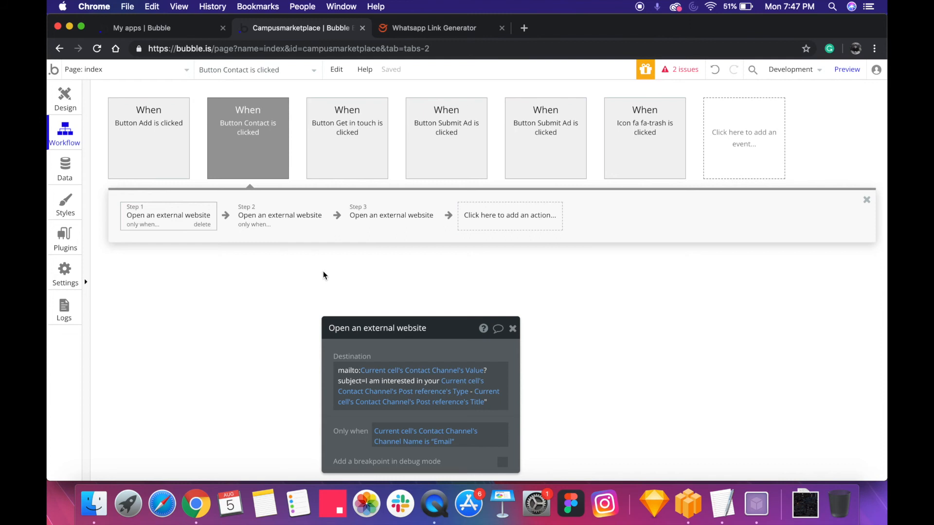
pyautogui.click(375, 215)
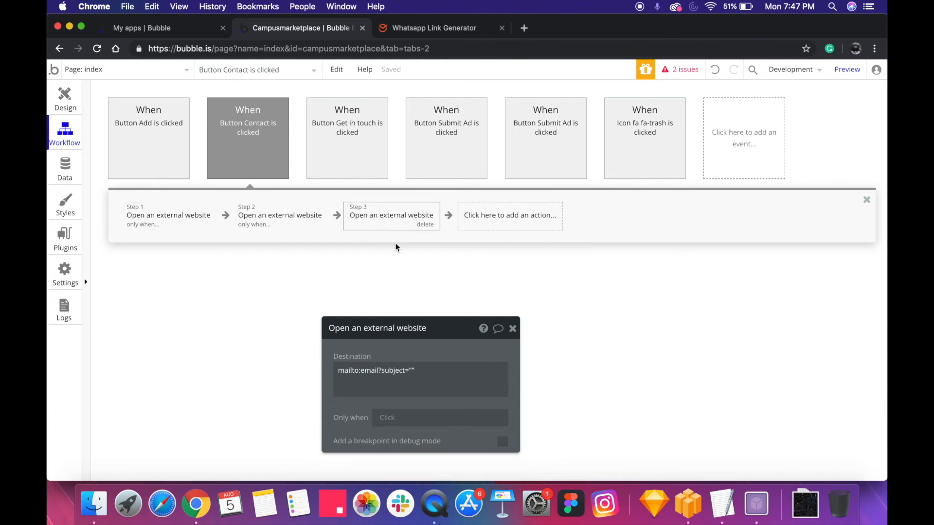
pyautogui.click(451, 379)
pyautogui.press('Right')
pyautogui.press('BackSpace')
pyautogui.press('BackSpace')
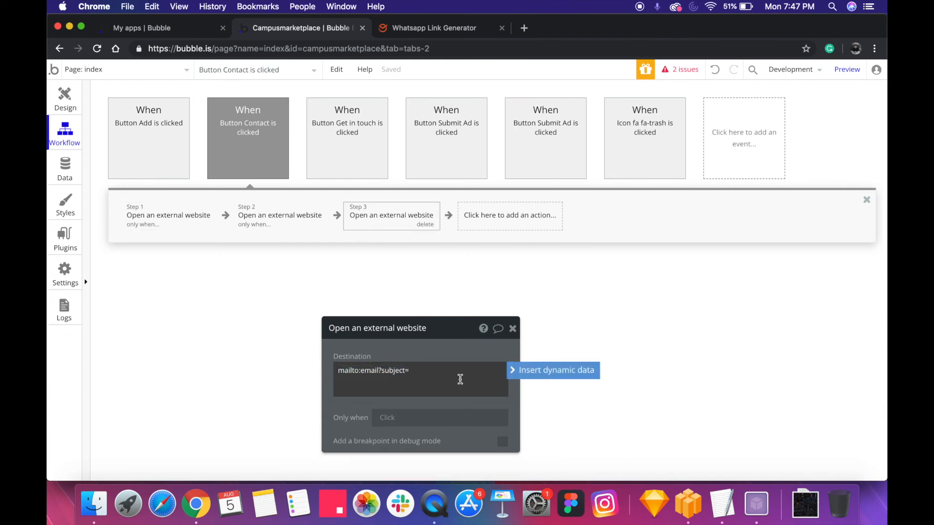
# Discard the empty dynamic expression and change the third action's destination to mailto:email?body=
pyautogui.click(536, 375)
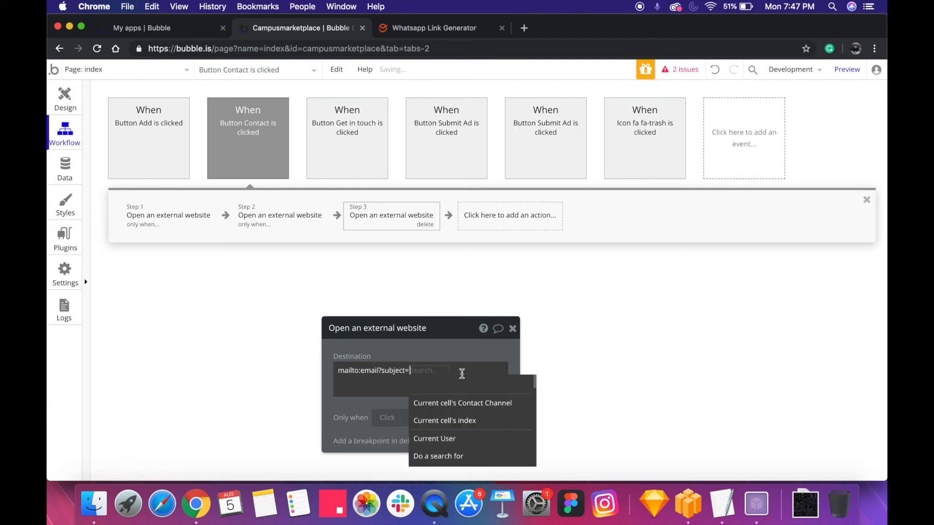
pyautogui.click(428, 376)
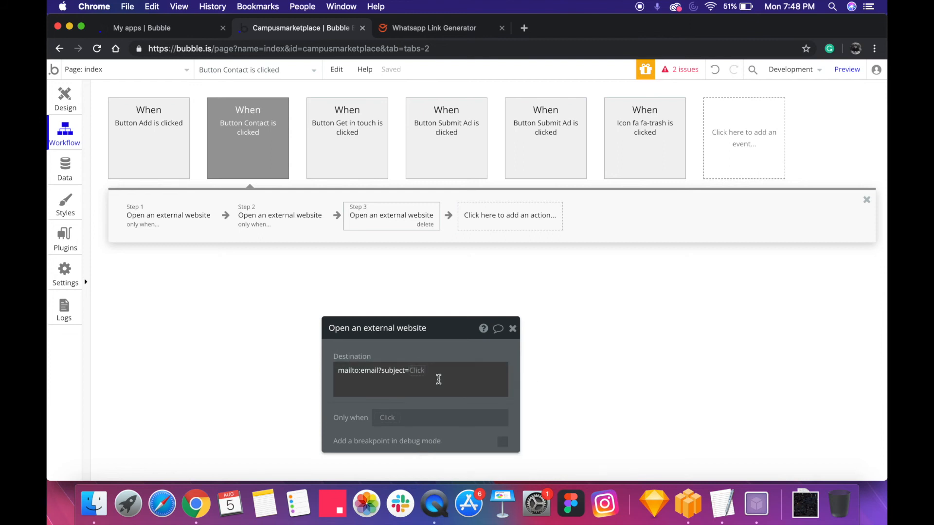
pyautogui.press('BackSpace')
pyautogui.press('BackSpace')
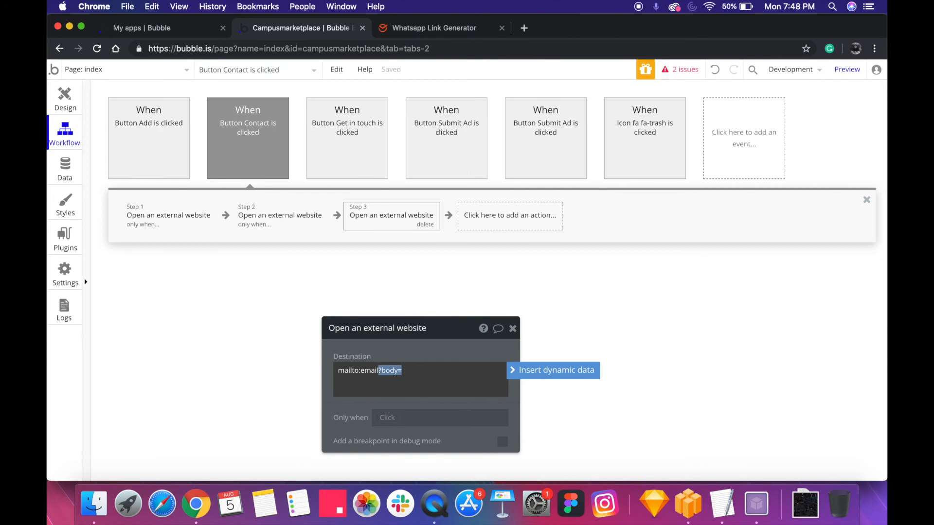
pyautogui.press('Left')
pyautogui.press('super+a')
# Add "Hey" and Current cell's Contact Channel's Post reference's Name of the person to the mailto link's body
pyautogui.click(425, 377)
pyautogui.click(450, 370)
pyautogui.click(440, 370)
pyautogui.moveTo(424, 370); pyautogui.dragTo(416, 370)
pyautogui.click(554, 370)
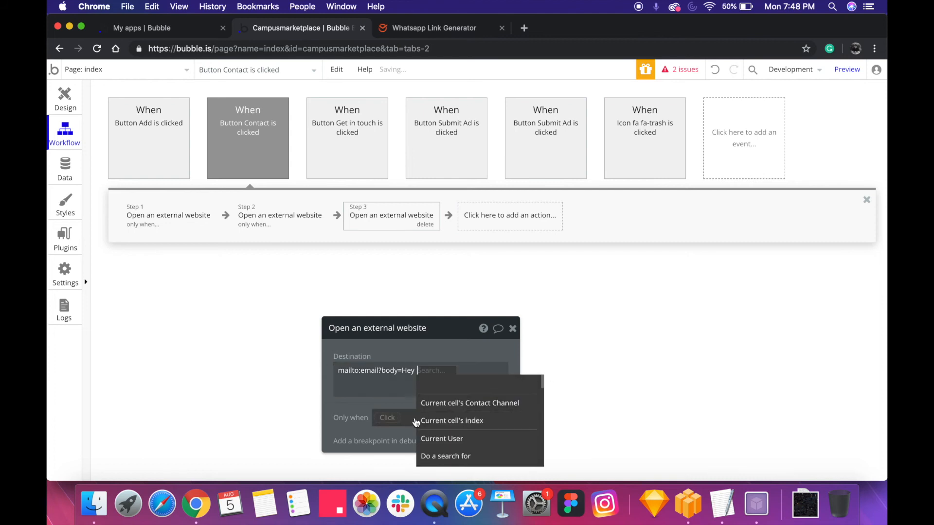
pyautogui.click(449, 407)
pyautogui.click(450, 411)
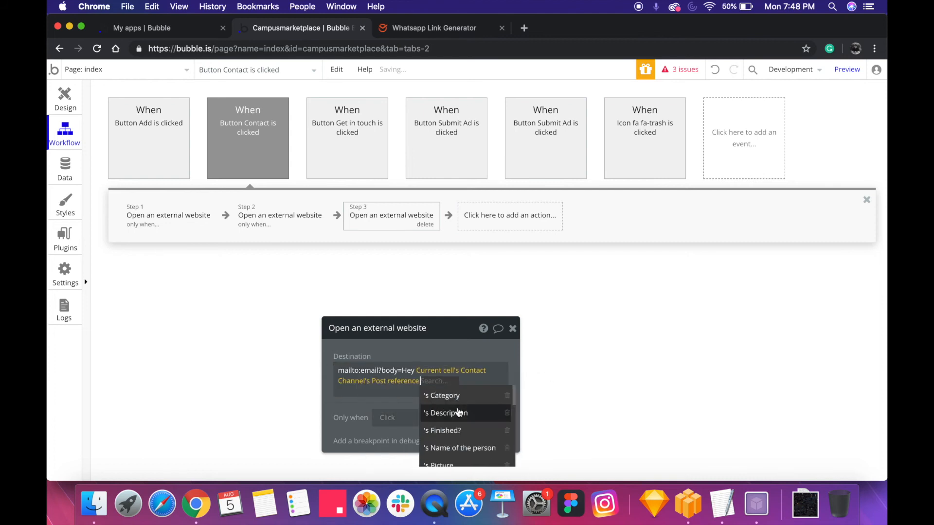
pyautogui.click(452, 447)
pyautogui.click(444, 348)
# Clear the entire destination of the third action
pyautogui.click(415, 386)
pyautogui.press('BackSpace')
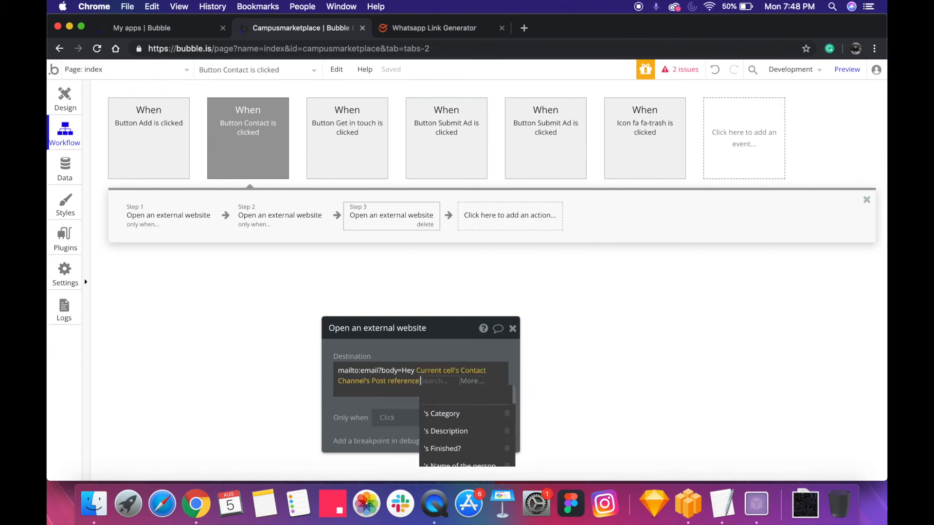
pyautogui.press('BackSpace')
pyautogui.press('BackSpace')
pyautogui.press('BackSpace')
pyautogui.press('BackSpace')
pyautogui.press('BackSpace')
pyautogui.press('BackSpace')
pyautogui.press('BackSpace')
pyautogui.press('BackSpace')
pyautogui.press('BackSpace')
pyautogui.press('BackSpace')
pyautogui.press('BackSpace')
pyautogui.press('BackSpace')
pyautogui.press('BackSpace')
pyautogui.press('BackSpace')
pyautogui.press('BackSpace')
pyautogui.press('BackSpace')
pyautogui.press('BackSpace')
pyautogui.press('BackSpace')
pyautogui.press('BackSpace')
pyautogui.press('BackSpace')
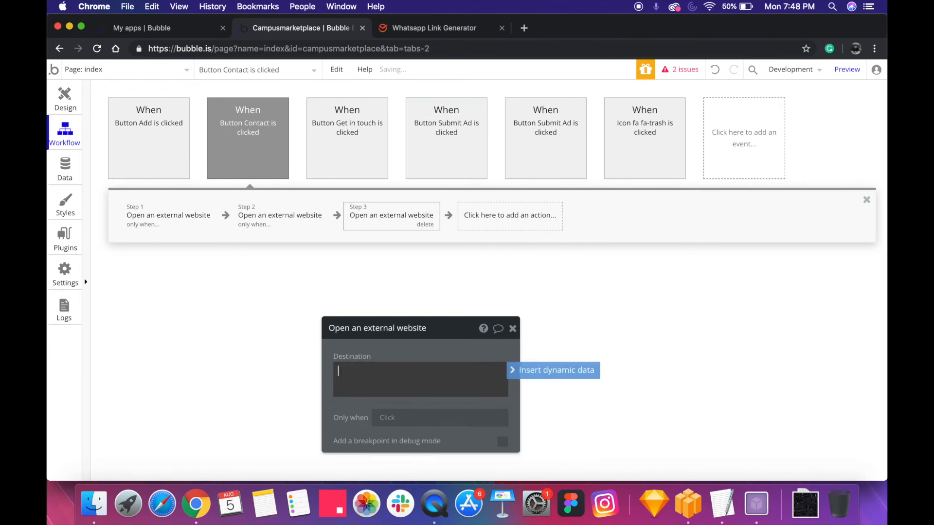
# Review the first action's subject line with its dynamic Type and Title and its Email condition
pyautogui.click(144, 210)
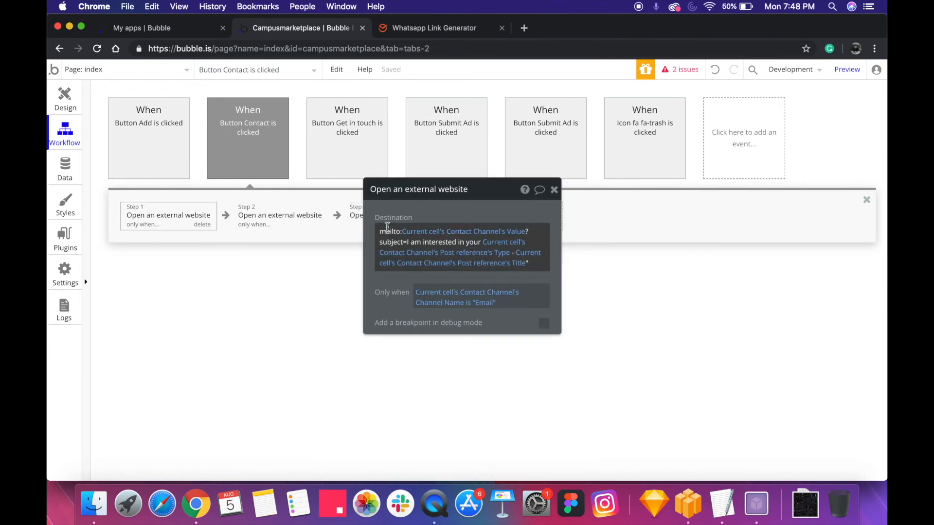
pyautogui.click(437, 244)
pyautogui.click(449, 211)
pyautogui.click(414, 252)
pyautogui.click(444, 211)
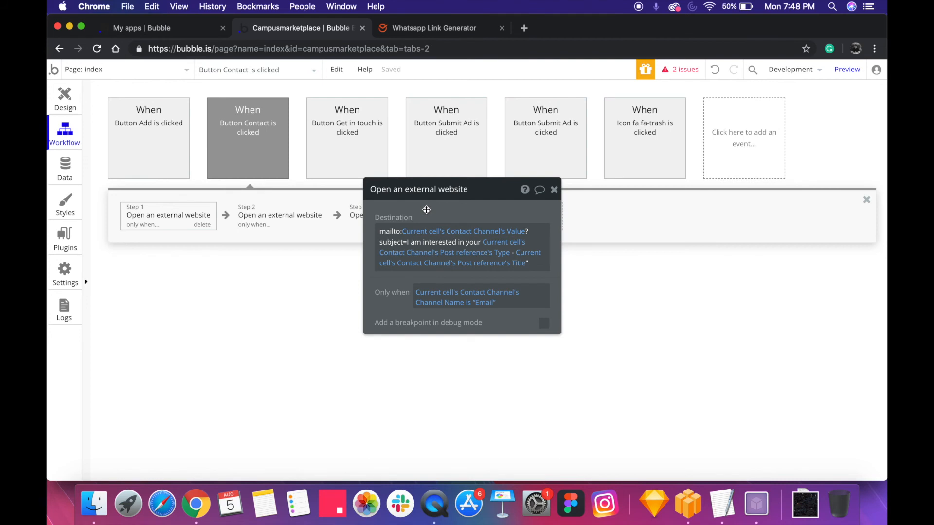
# Restrict the third action to run only when Current cell's Contact Channel's Channel Name is "SMS"
pyautogui.click(366, 212)
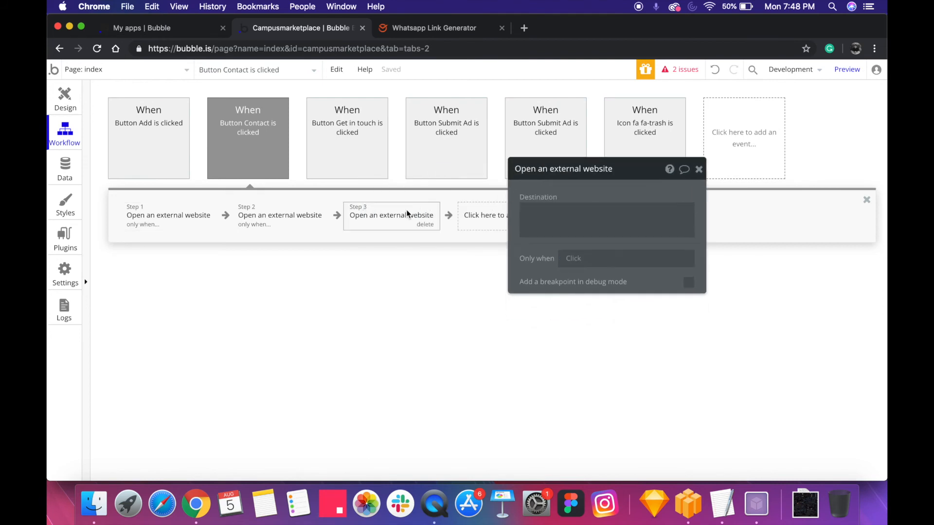
pyautogui.click(556, 222)
pyautogui.click(566, 262)
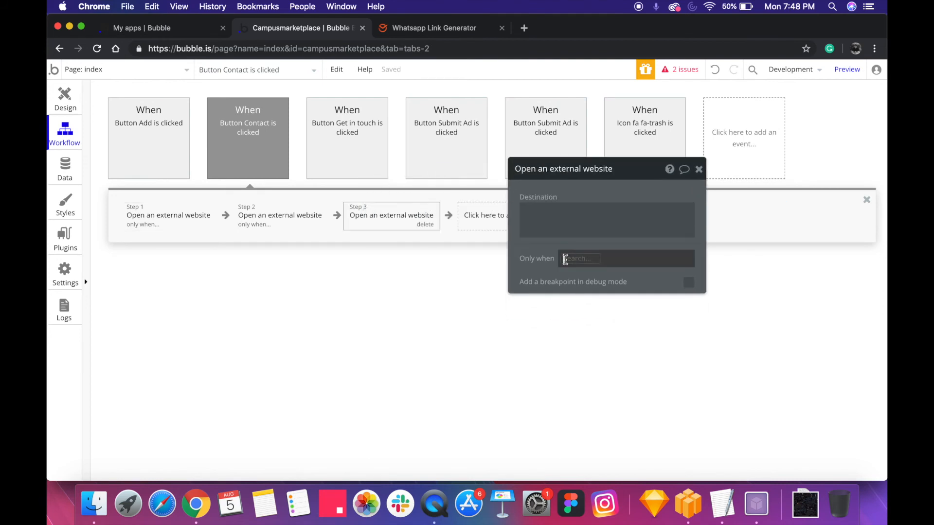
pyautogui.click(590, 290)
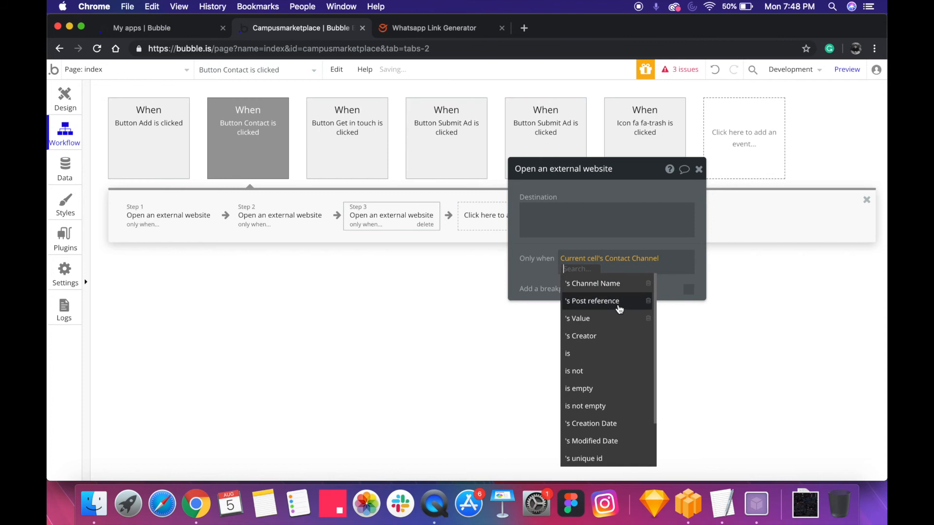
pyautogui.click(603, 284)
pyautogui.click(615, 286)
pyautogui.write('SMS')
pyautogui.click(607, 194)
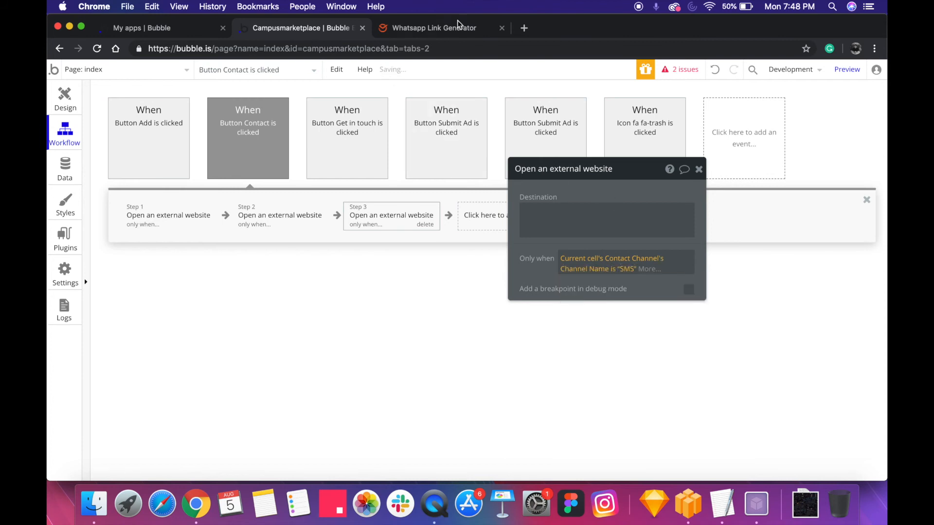
# Search Google for "html sms link" in a new browser tab
pyautogui.click(520, 30)
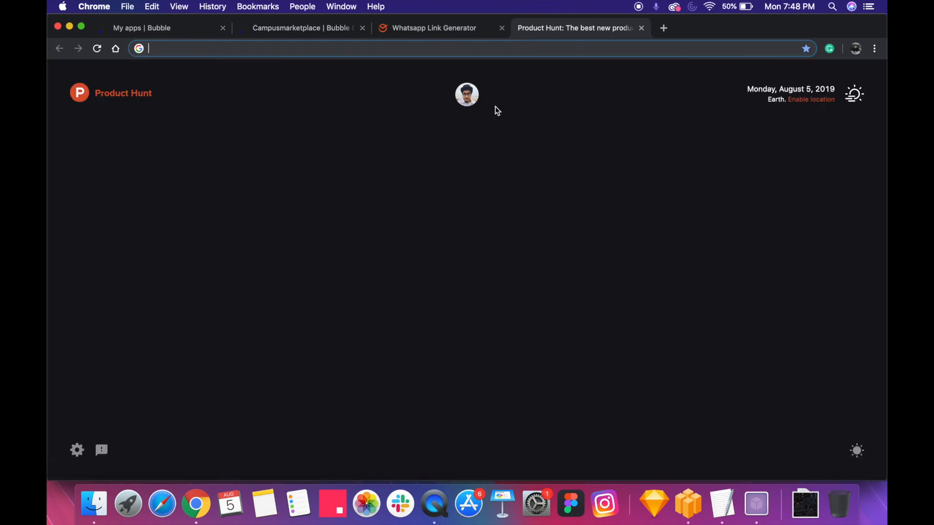
pyautogui.write('html ')
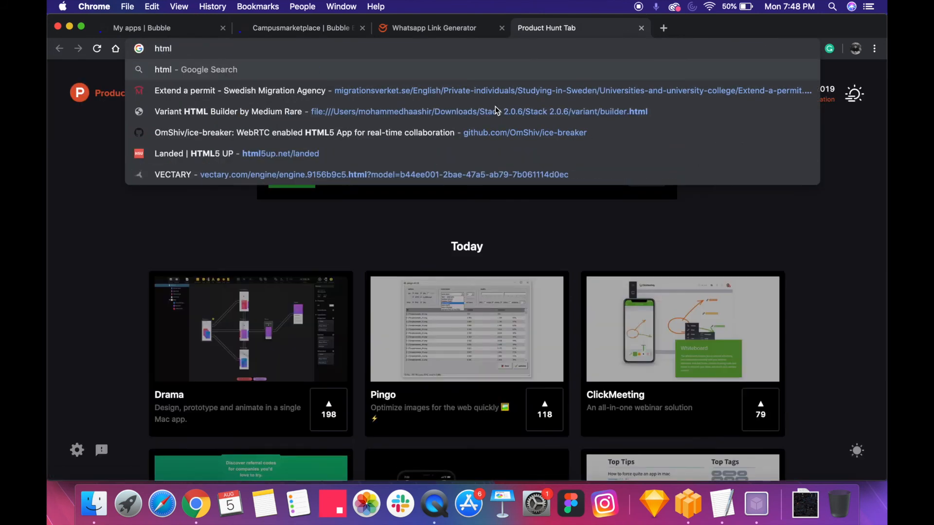
pyautogui.write('sms')
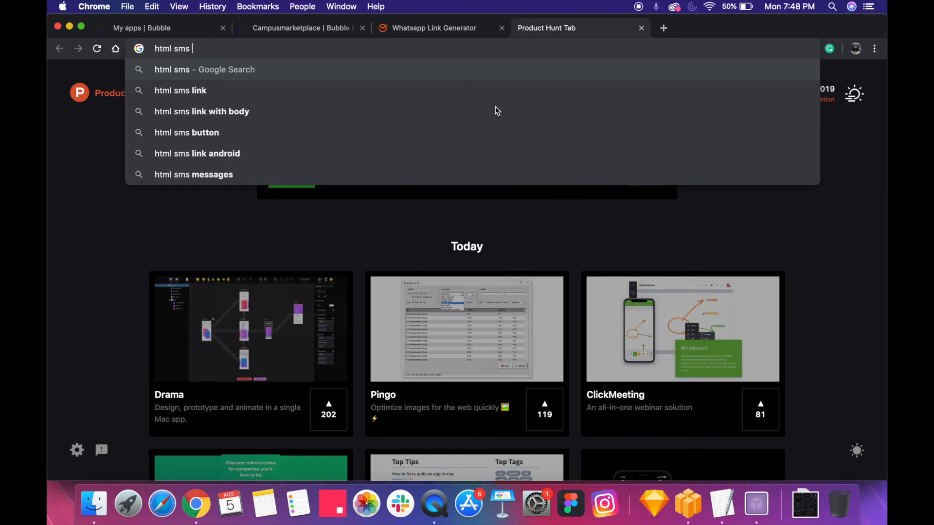
pyautogui.press('Down')
pyautogui.press('Return')
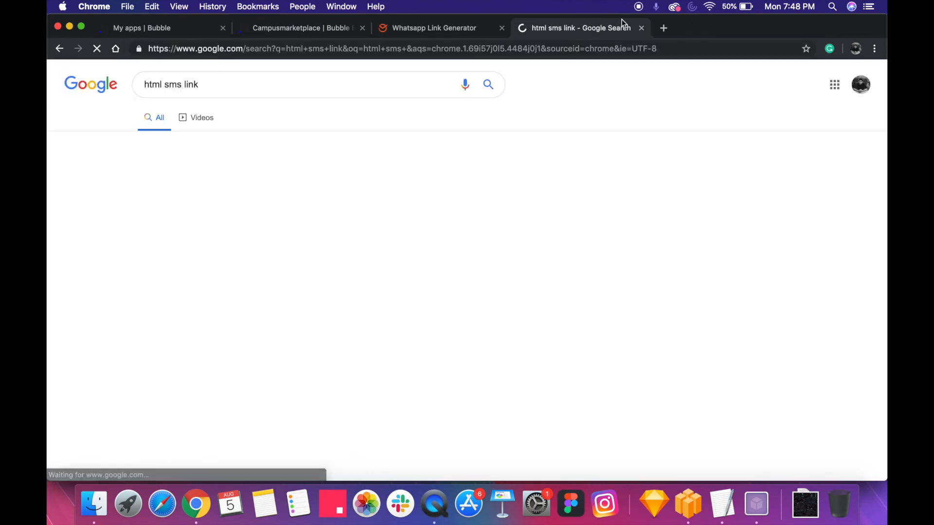
# Open the article "Send a SMS Text From A Link" from the results and read its sms: link format
pyautogui.scroll(-5, 196, 183)
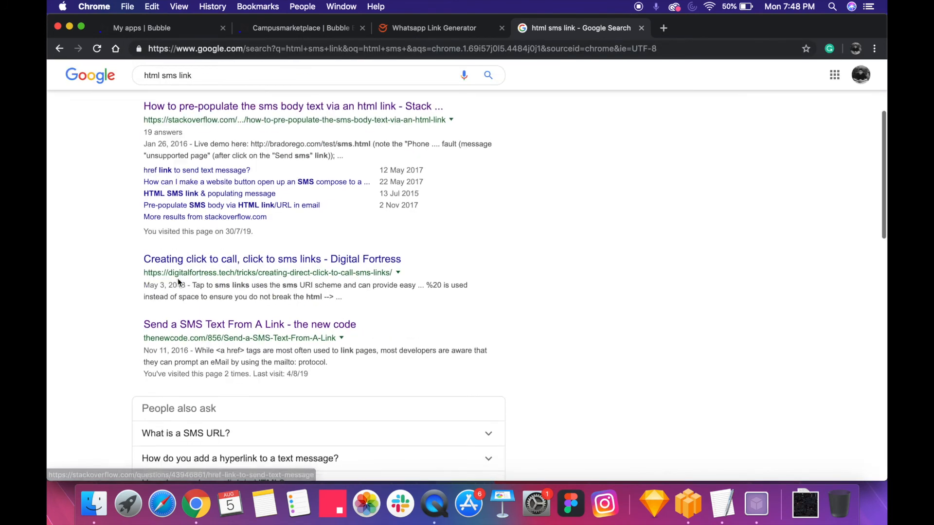
pyautogui.click(207, 326)
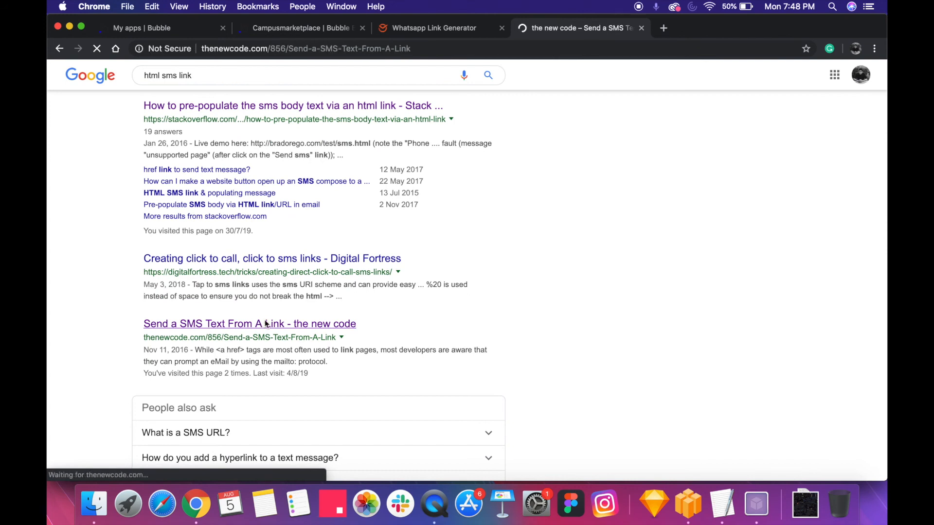
pyautogui.scroll(-10, 360, 287)
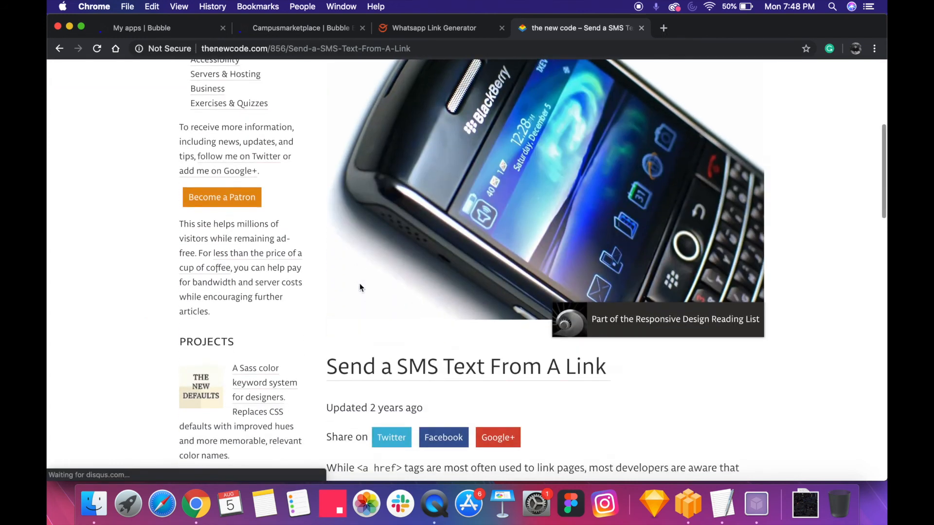
pyautogui.scroll(1, 519, 246)
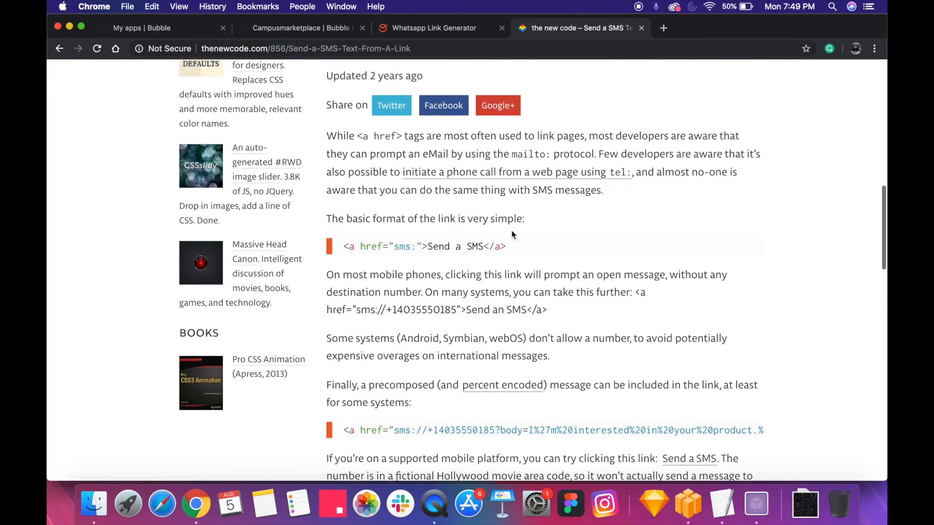
# Copy the article's sms: link example with the precomposed message body into the blank TextEdit document
pyautogui.scroll(-3, 519, 246)
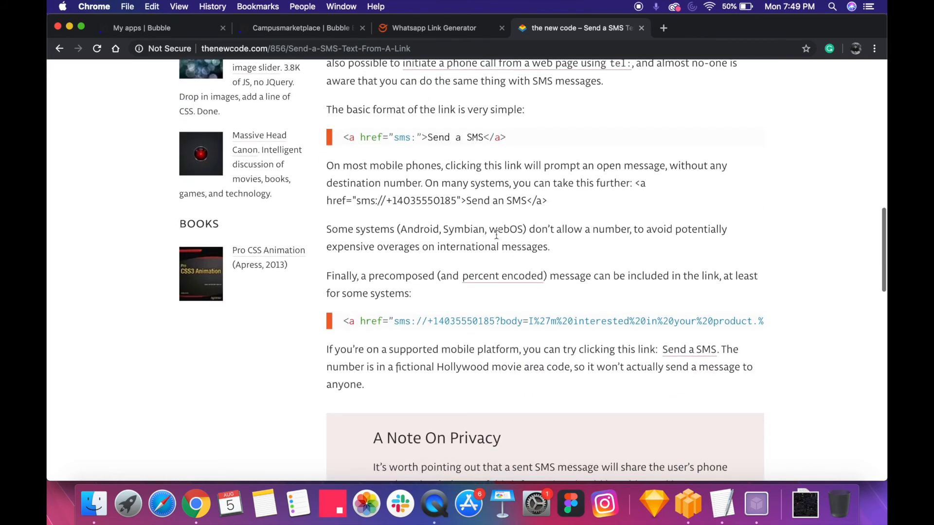
pyautogui.tripleClick(410, 131)
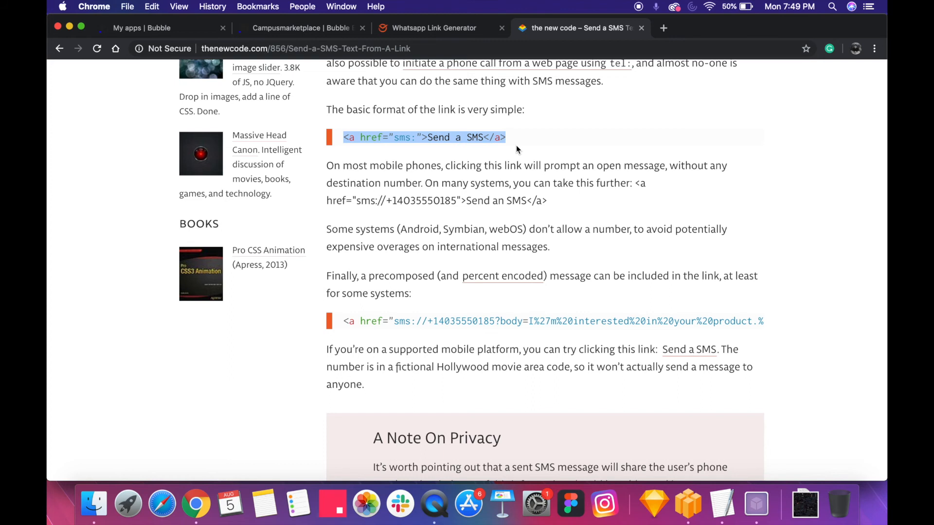
pyautogui.scroll(-2, 515, 145)
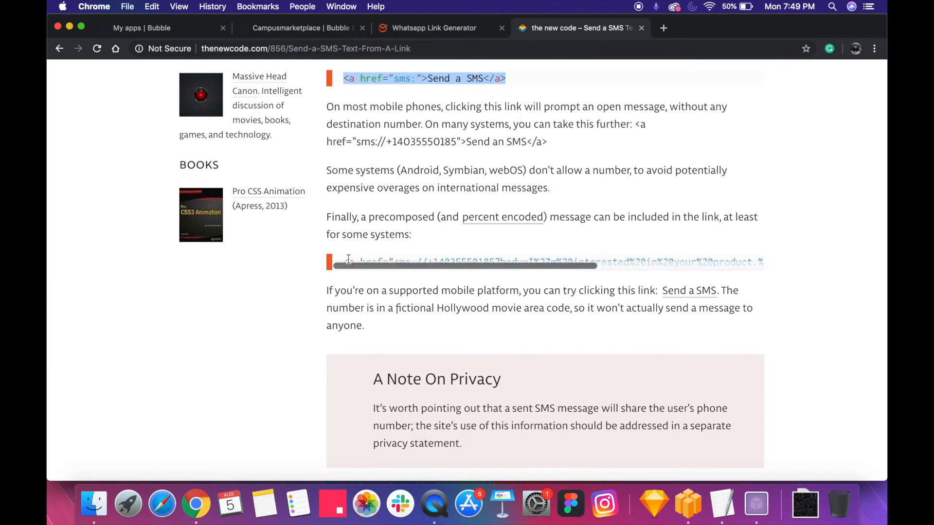
pyautogui.moveTo(344, 259); pyautogui.dragTo(838, 257)
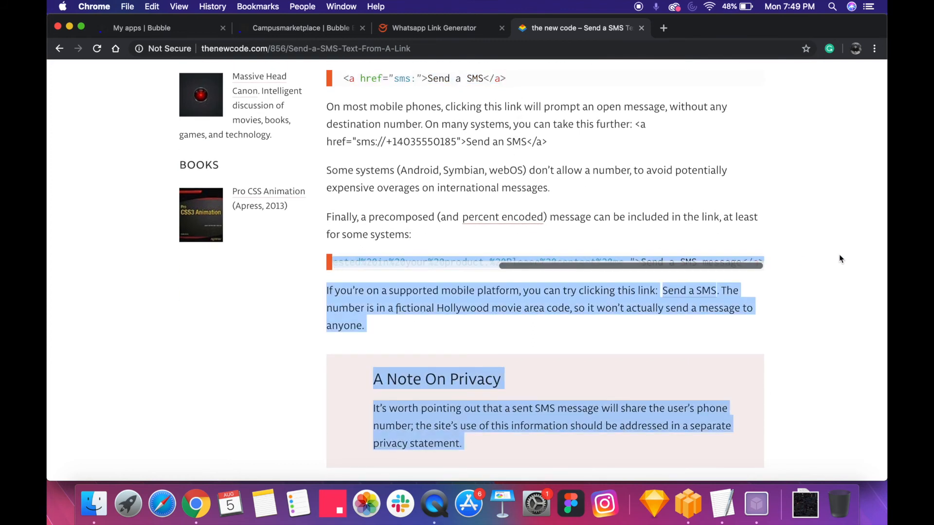
pyautogui.moveTo(775, 258)
pyautogui.mouseDown()
pyautogui.moveTo(762, 260)
pyautogui.moveTo(773, 272)
pyautogui.moveTo(762, 260)
pyautogui.mouseUp()
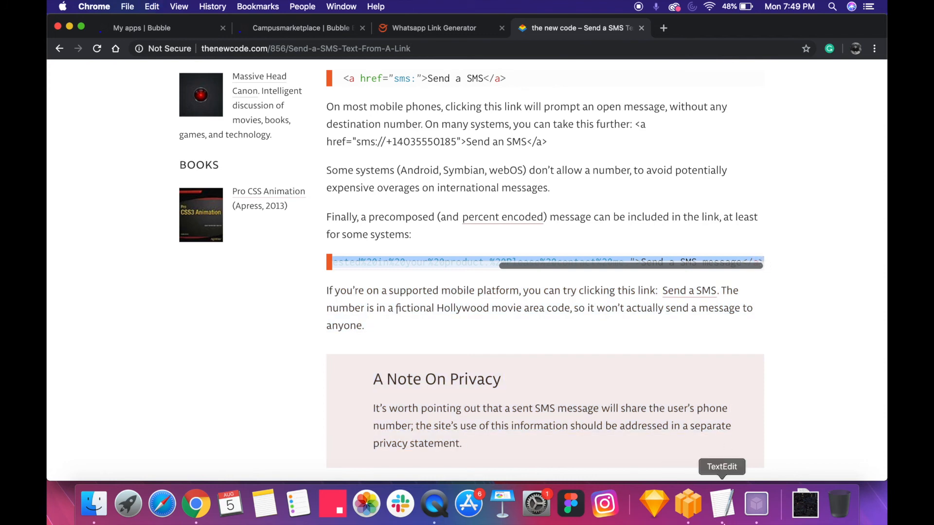
pyautogui.click(721, 504)
pyautogui.press('super+v')
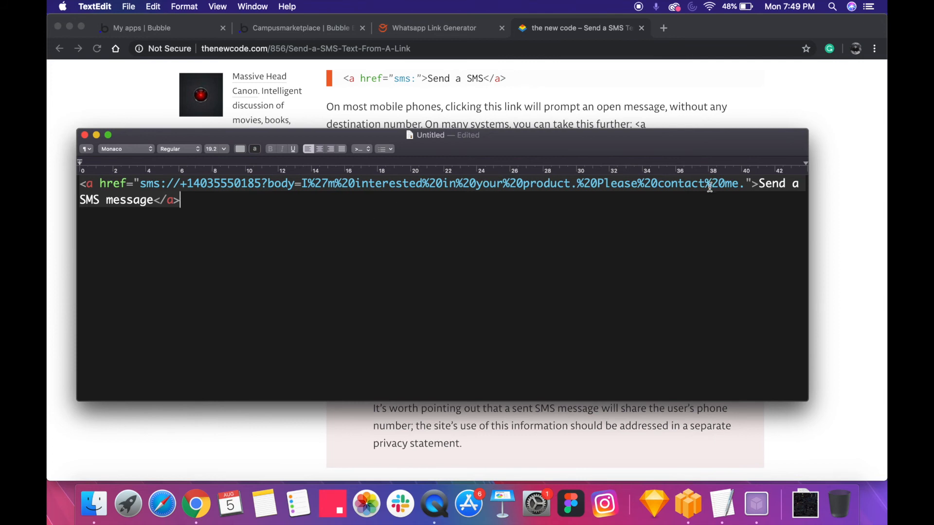
# Replace the link's encoded message body with "Hey user! I am interested in your type - title!"
pyautogui.moveTo(748, 185); pyautogui.dragTo(547, 220)
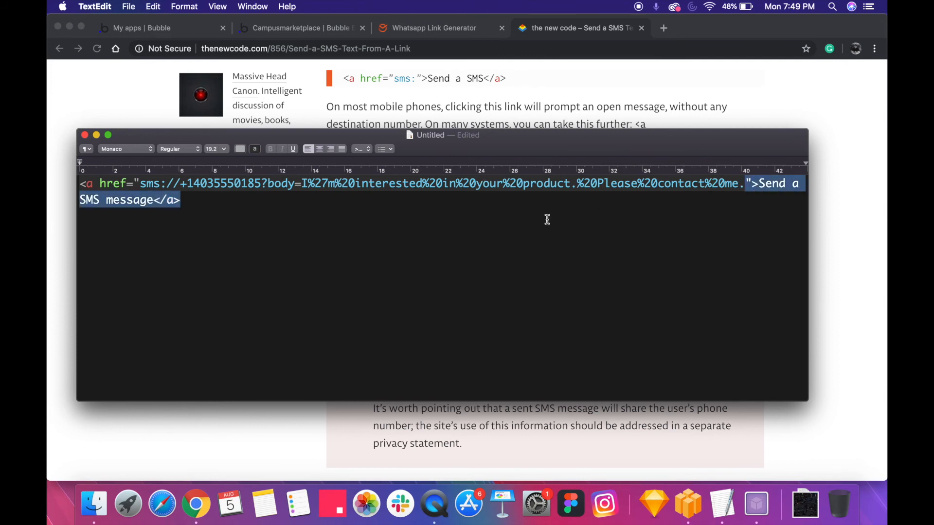
pyautogui.keyDown('shift'); pyautogui.click(301, 187); pyautogui.keyUp('shift')
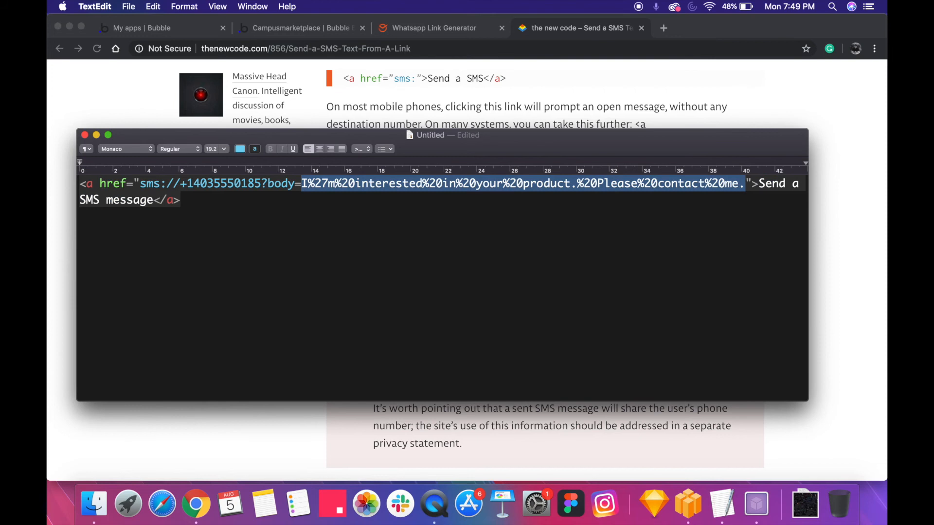
pyautogui.write('Hey ')
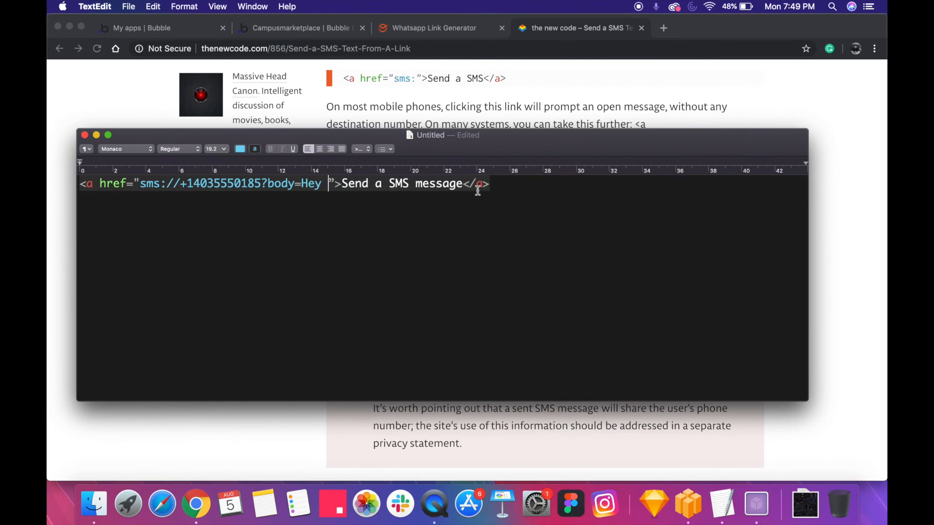
pyautogui.write('user! ')
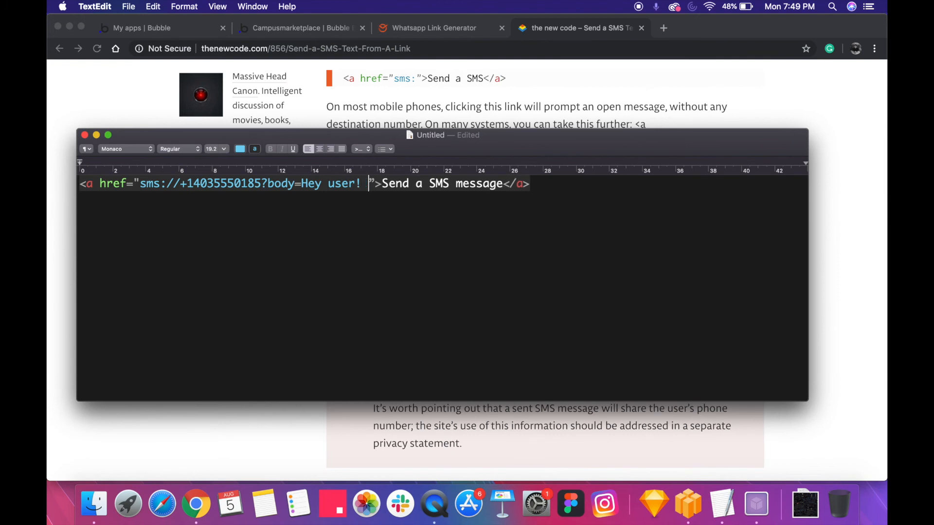
pyautogui.write('I am interes')
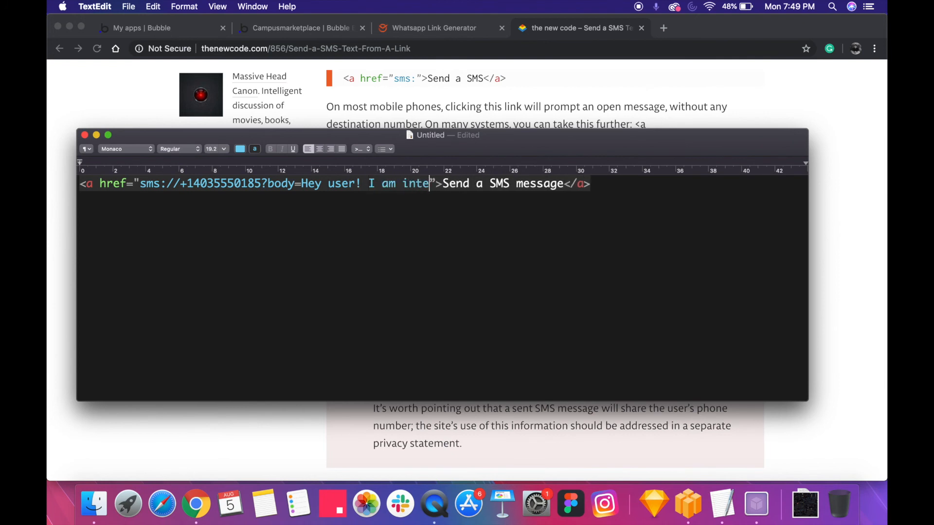
pyautogui.write('ted in your ')
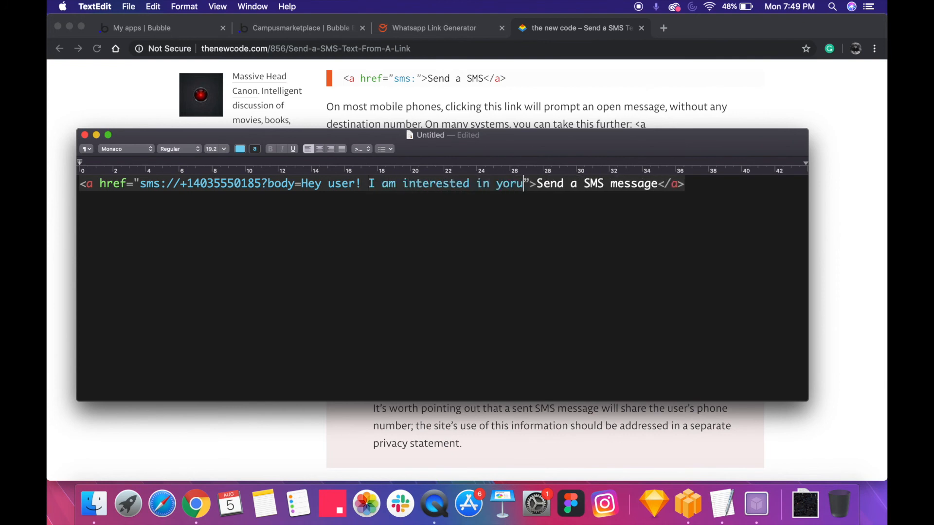
pyautogui.write('type - ')
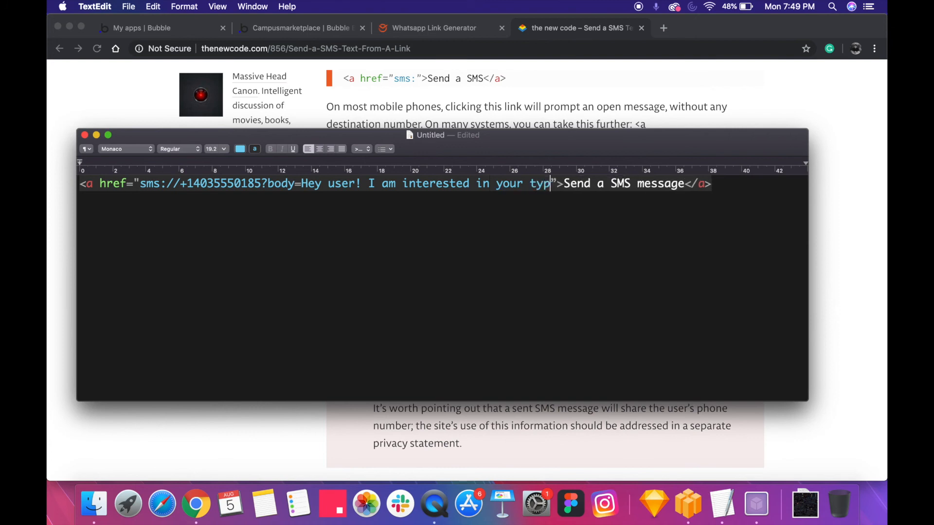
pyautogui.write('title!')
pyautogui.press('Left')
pyautogui.hotkey('shift', 'Left')
pyautogui.hotkey('shift', 'Left')
pyautogui.hotkey('shift', 'Left')
pyautogui.hotkey('shift', 'Left')
pyautogui.hotkey('shift', 'Left')
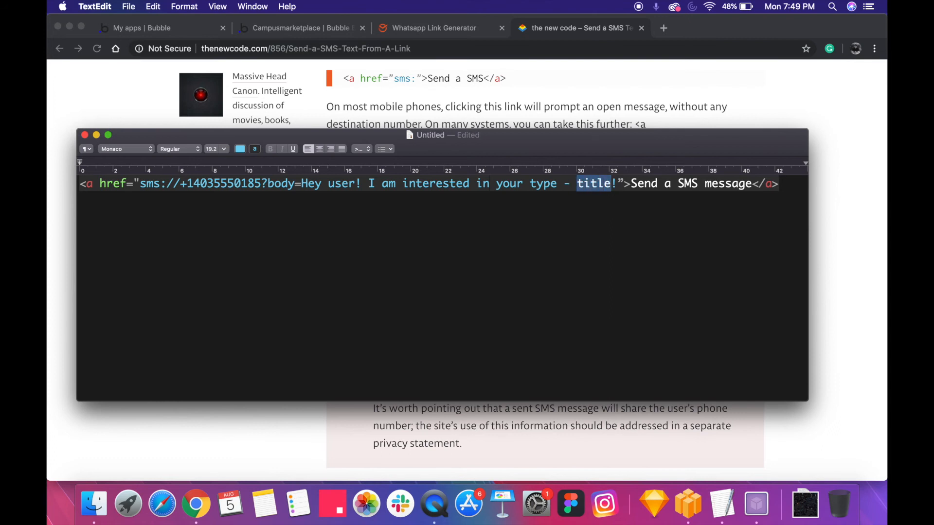
# Strip the link text, closing tag and opening <a href=" from the snippet, keeping only the sms:// address and body
pyautogui.moveTo(638, 184); pyautogui.dragTo(779, 185)
pyautogui.press('BackSpace')
pyautogui.press('BackSpace')
pyautogui.press('BackSpace')
pyautogui.press('BackSpace')
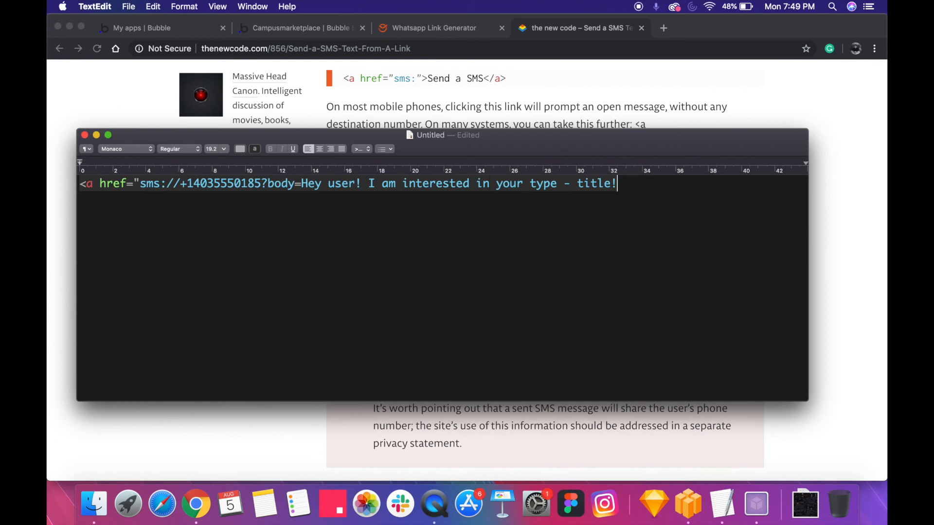
pyautogui.moveTo(141, 183); pyautogui.dragTo(80, 184)
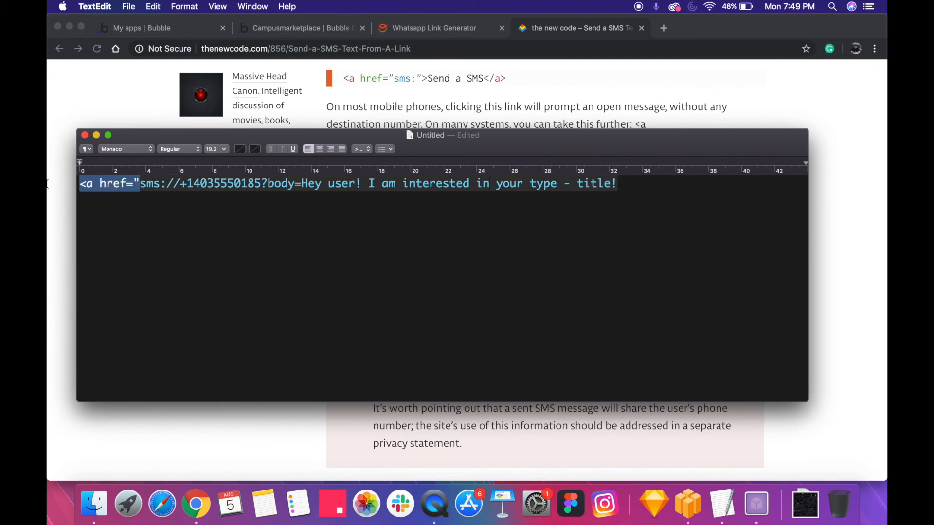
pyautogui.press('BackSpace')
# Try replacing the phone number in the sms:// address with empty square brackets, and undo the replacement
pyautogui.press('cmd+a')
pyautogui.click(178, 192)
pyautogui.doubleClick(175, 184)
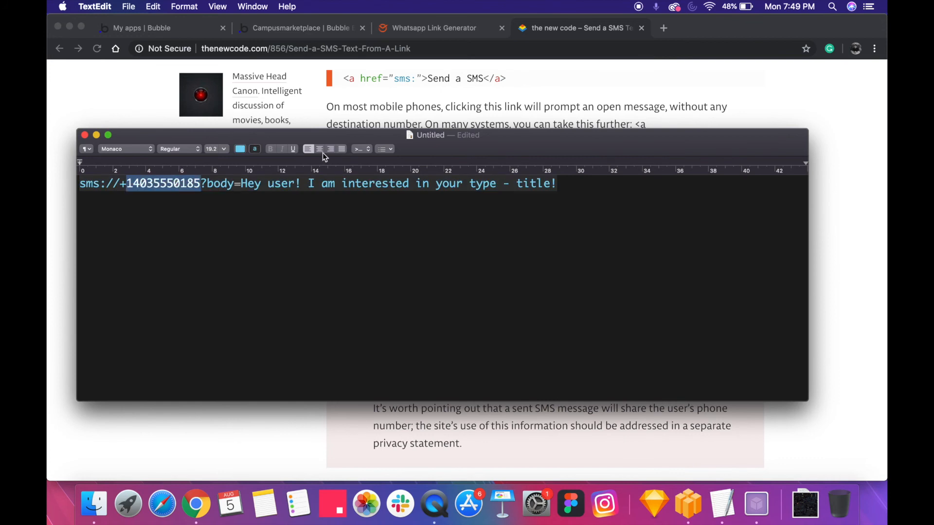
pyautogui.write('[]')
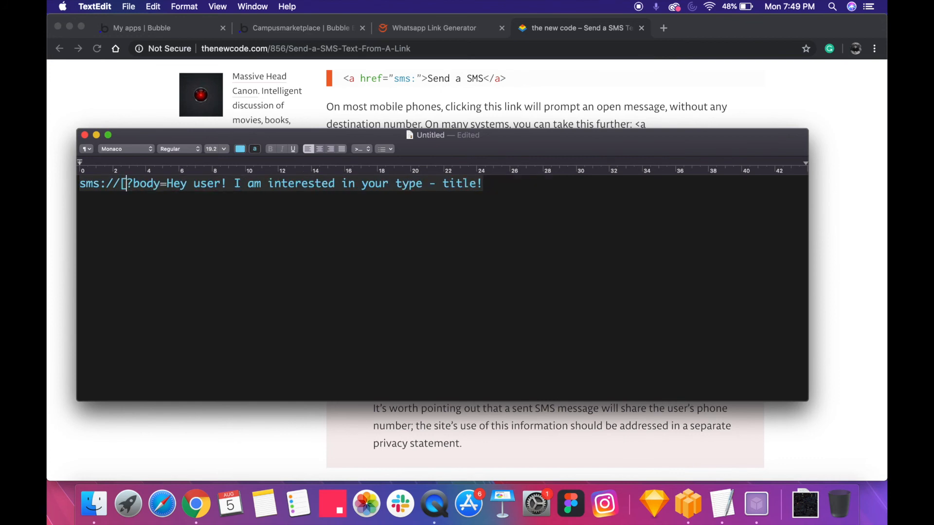
pyautogui.press('super+a')
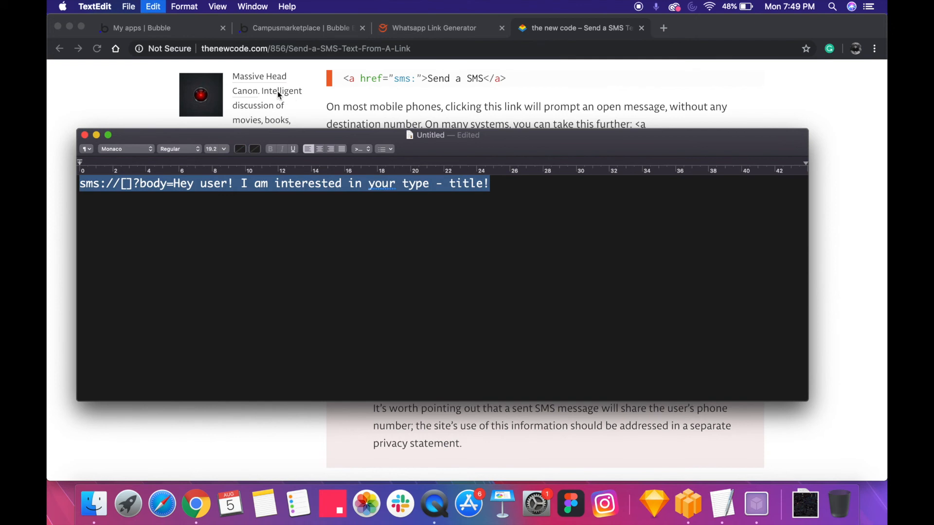
pyautogui.press('super+z')
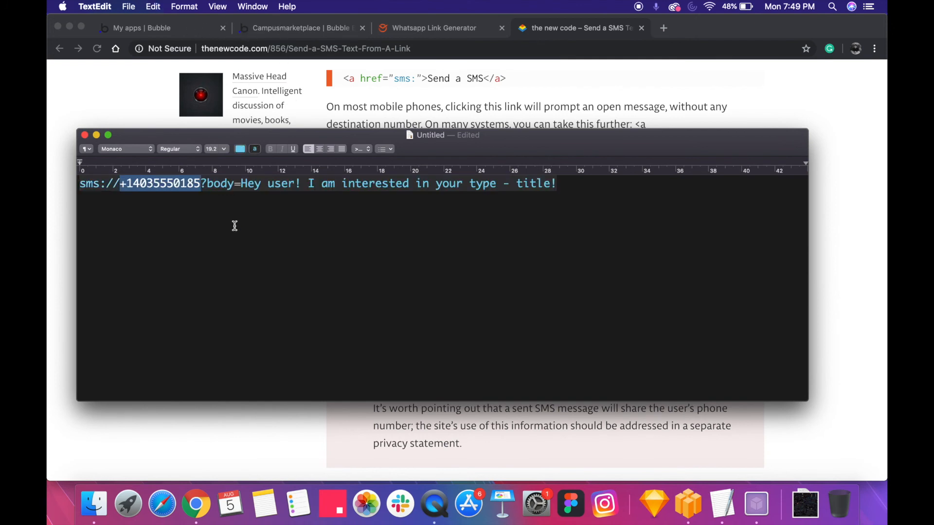
# Copy the whole sms:// address into the Destination of the third Open an external website action in Bubble
pyautogui.press('super+a')
pyautogui.press('super+c')
pyautogui.click(280, 32)
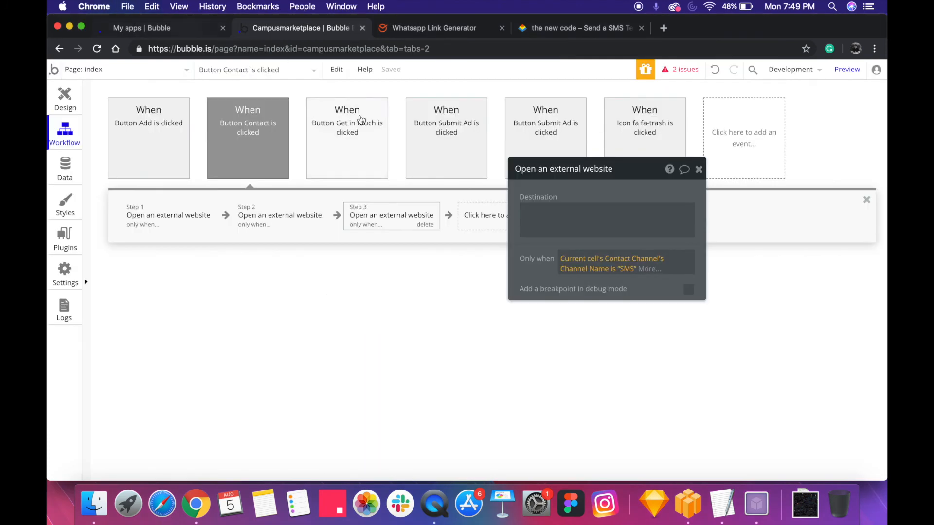
pyautogui.click(548, 219)
pyautogui.press('super+v')
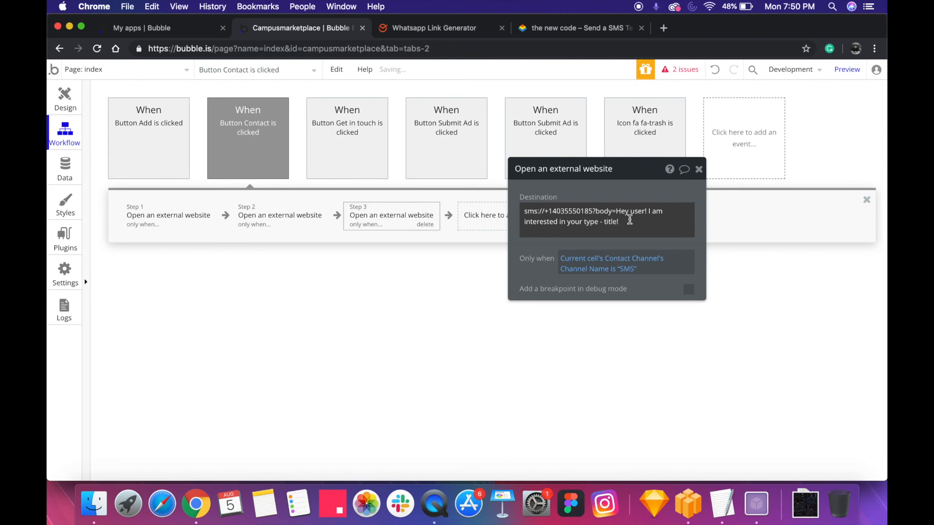
# Replace the sample phone number in the SMS destination with the dynamic data Current cell's Contact Channel's Value
pyautogui.press('super+a')
pyautogui.moveTo(547, 211); pyautogui.dragTo(609, 212)
pyautogui.press('BackSpace')
pyautogui.click(727, 214)
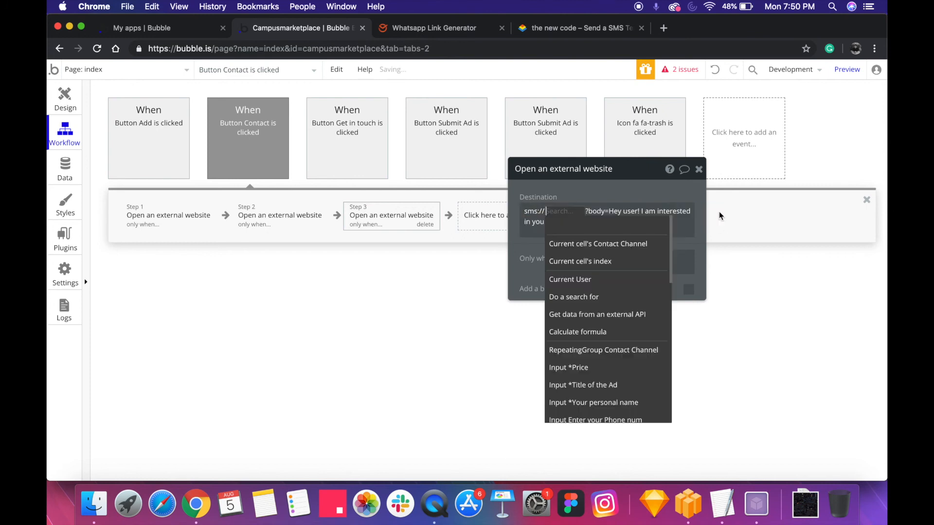
pyautogui.click(602, 248)
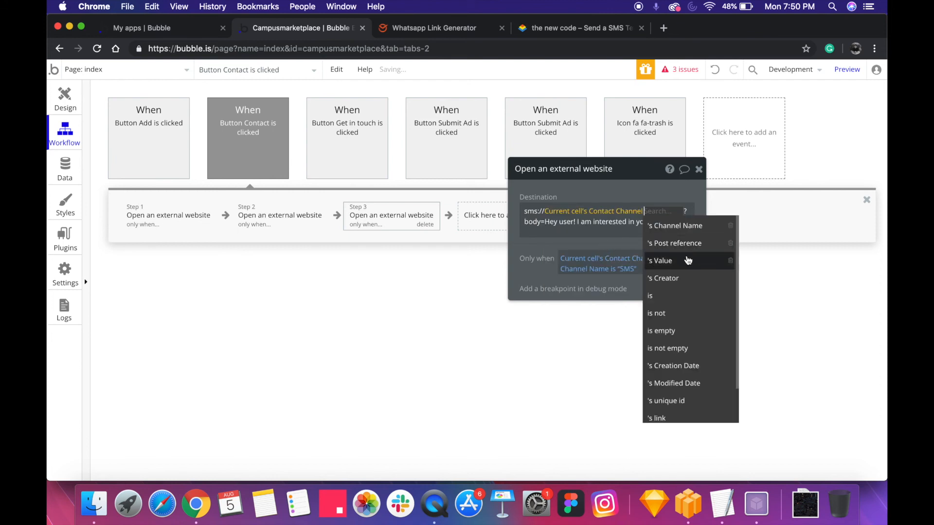
pyautogui.click(659, 260)
pyautogui.click(611, 218)
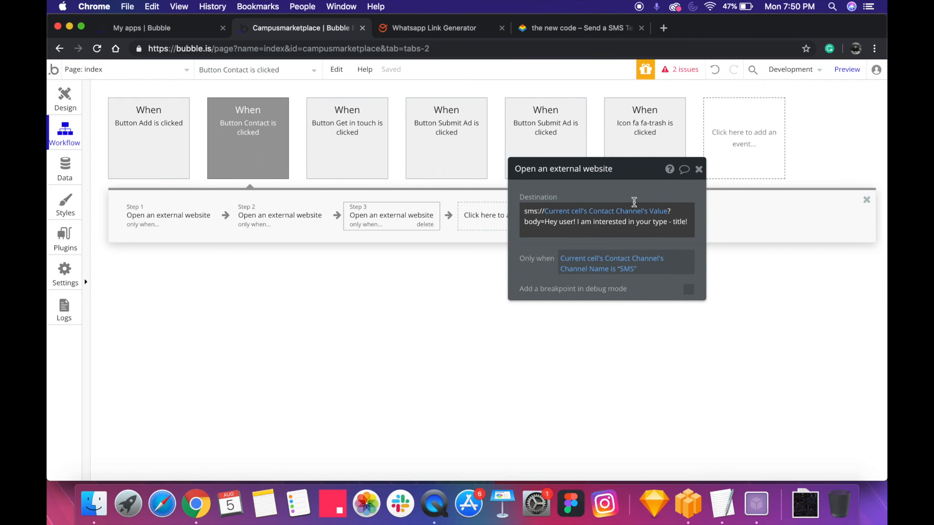
# Replace "user" in the SMS body with the dynamic data Current cell's Contact Channel's Post reference's Name of the person
pyautogui.click(573, 223)
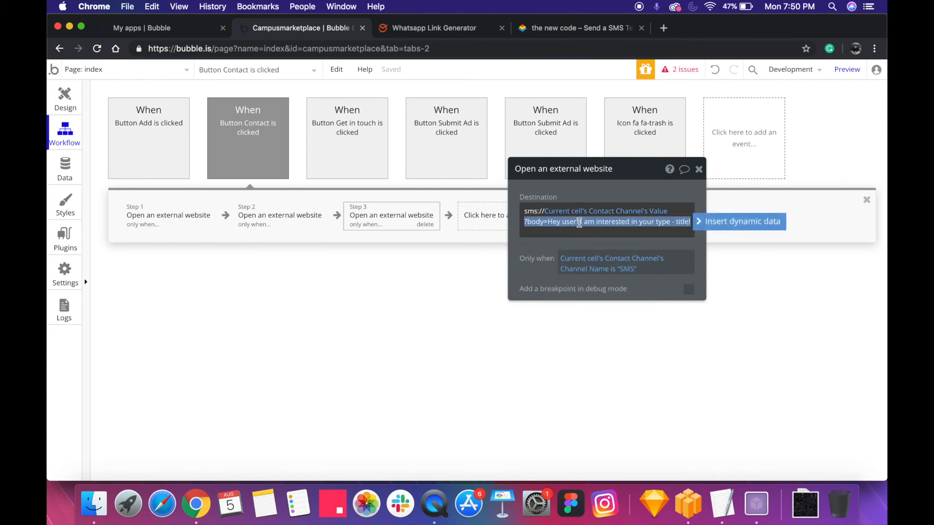
pyautogui.doubleClick(571, 223)
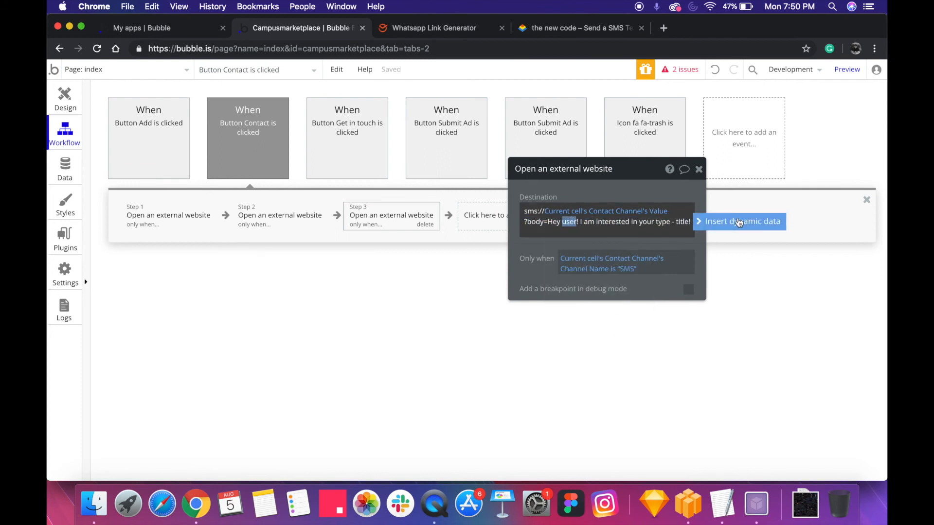
pyautogui.click(739, 222)
pyautogui.click(598, 259)
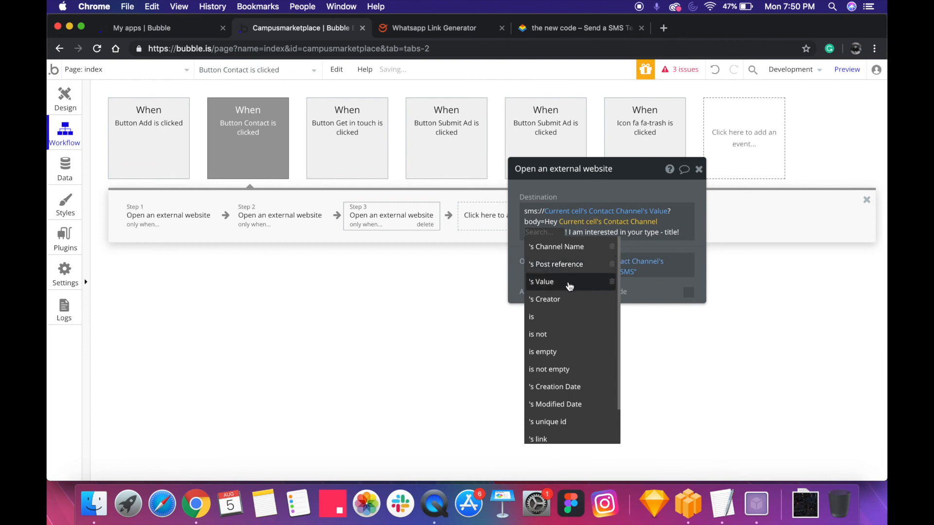
pyautogui.click(561, 265)
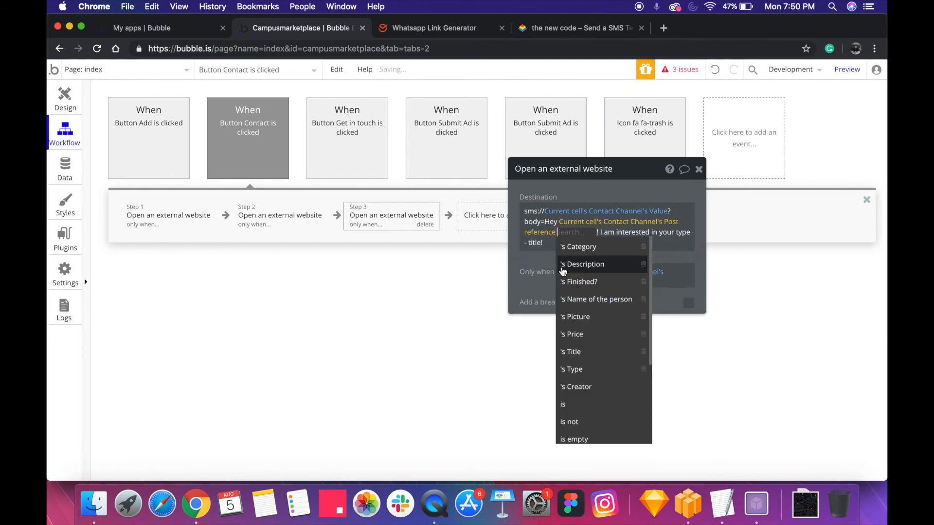
pyautogui.click(583, 299)
pyautogui.moveTo(648, 243); pyautogui.dragTo(660, 236)
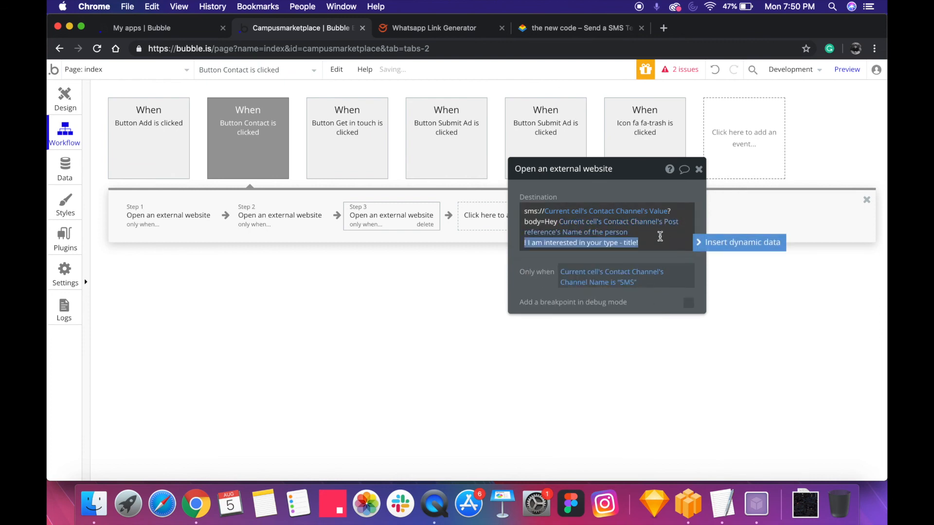
# Replace "type" in the SMS body with the dynamic data Current cell's Contact Channel's Channel Name
pyautogui.click(589, 243)
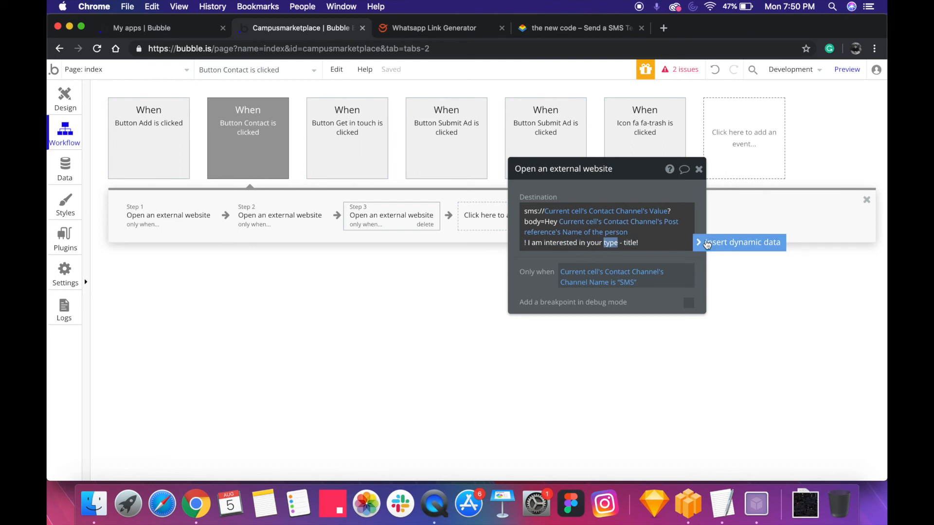
pyautogui.click(739, 243)
pyautogui.click(612, 280)
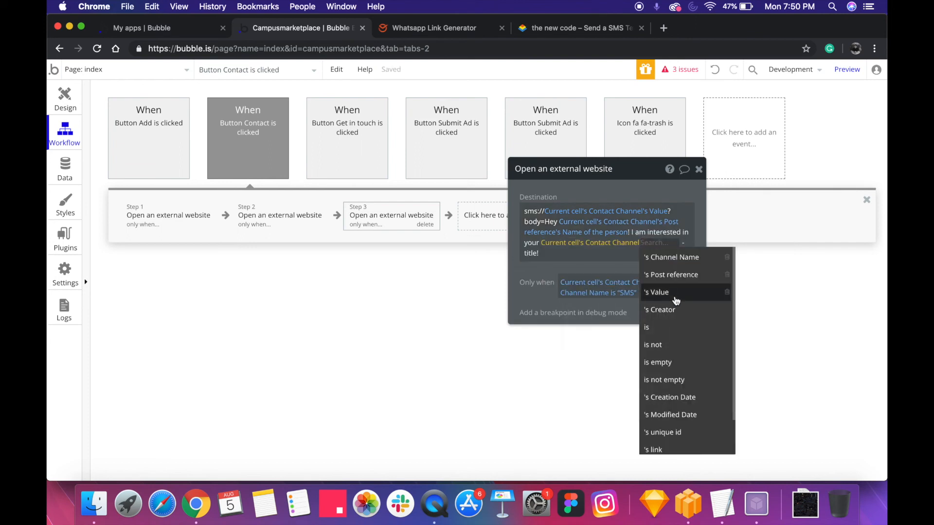
pyautogui.click(671, 257)
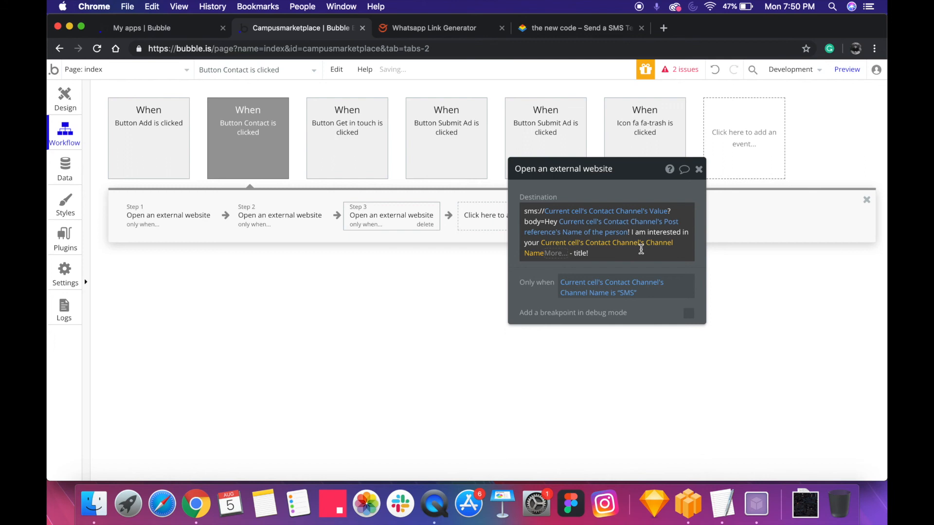
# Replace "title" in the SMS body with the dynamic data Current cell's Contact Channel's Post reference's Title
pyautogui.doubleClick(538, 263)
pyautogui.click(727, 265)
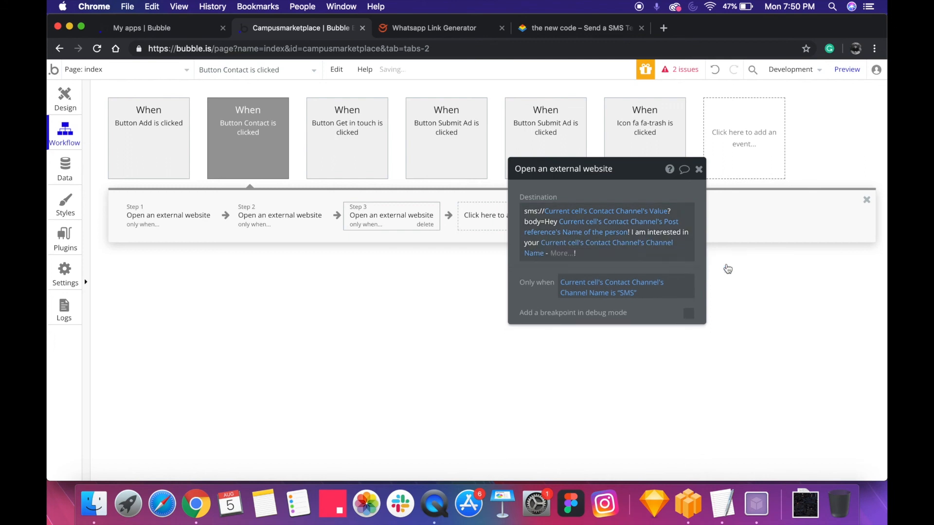
pyautogui.click(607, 287)
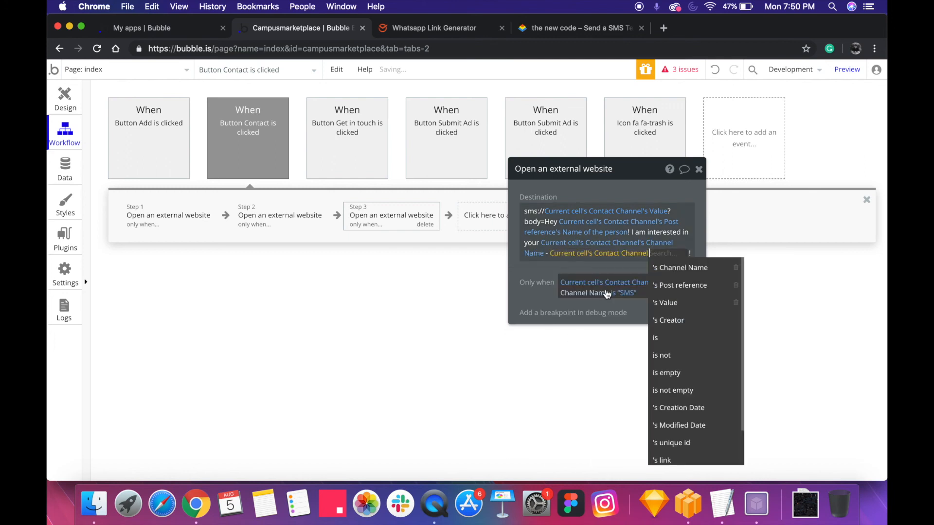
pyautogui.click(691, 291)
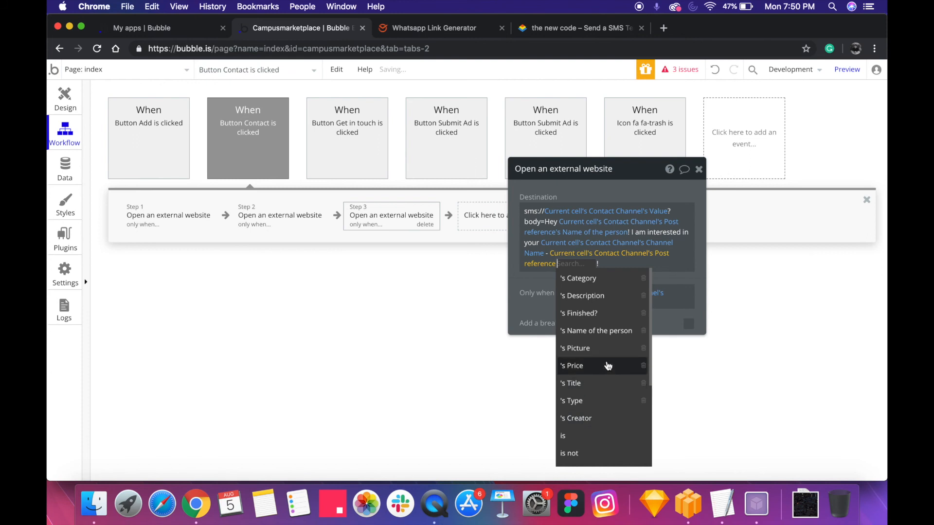
pyautogui.click(603, 384)
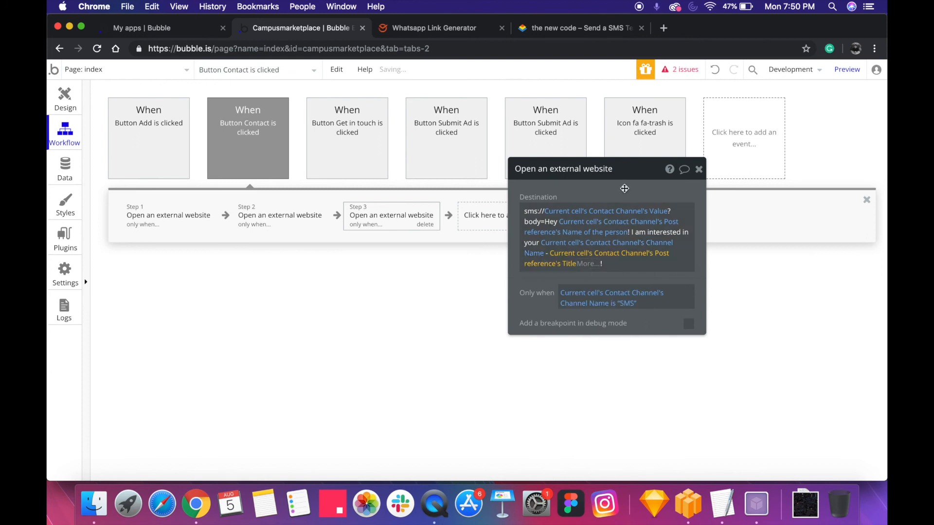
# Change the Channel Name expression in the SMS body to Current cell's Contact Channel's Post reference's Type
pyautogui.click(608, 245)
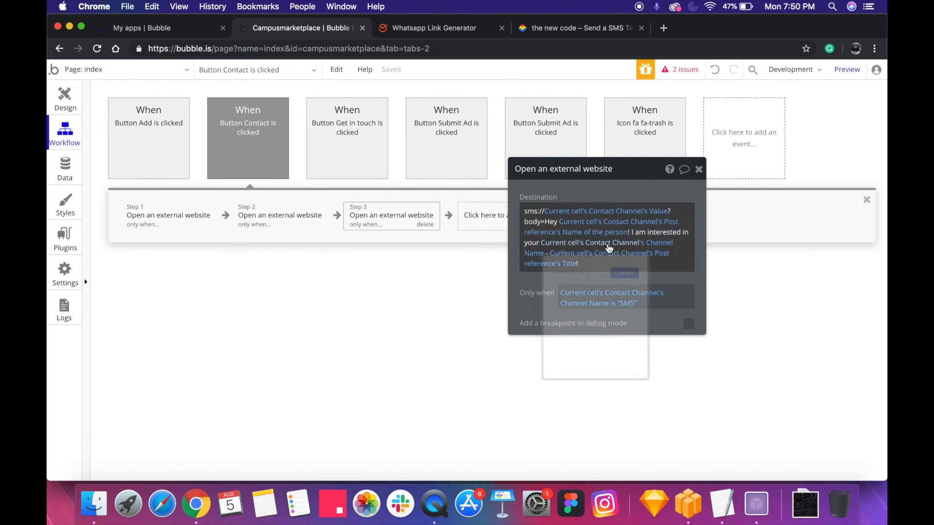
pyautogui.click(654, 243)
pyautogui.click(664, 292)
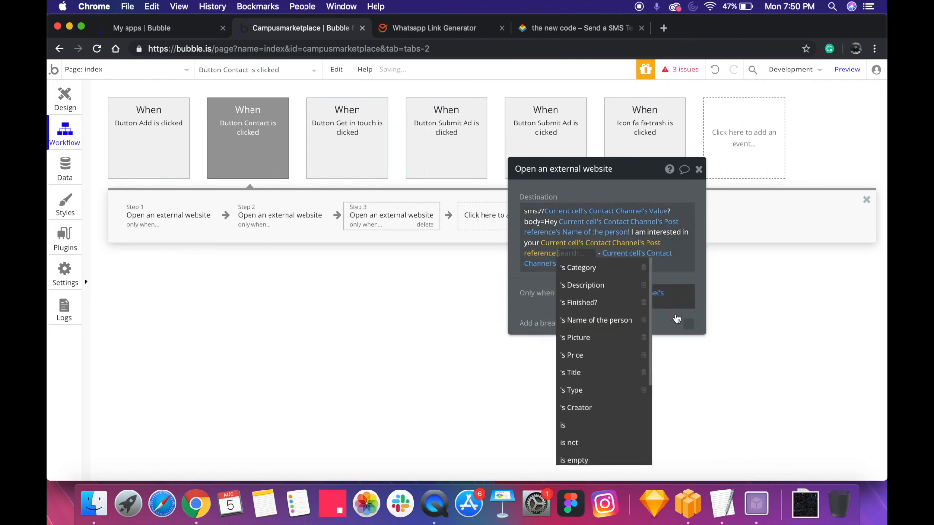
pyautogui.click(609, 389)
pyautogui.click(649, 190)
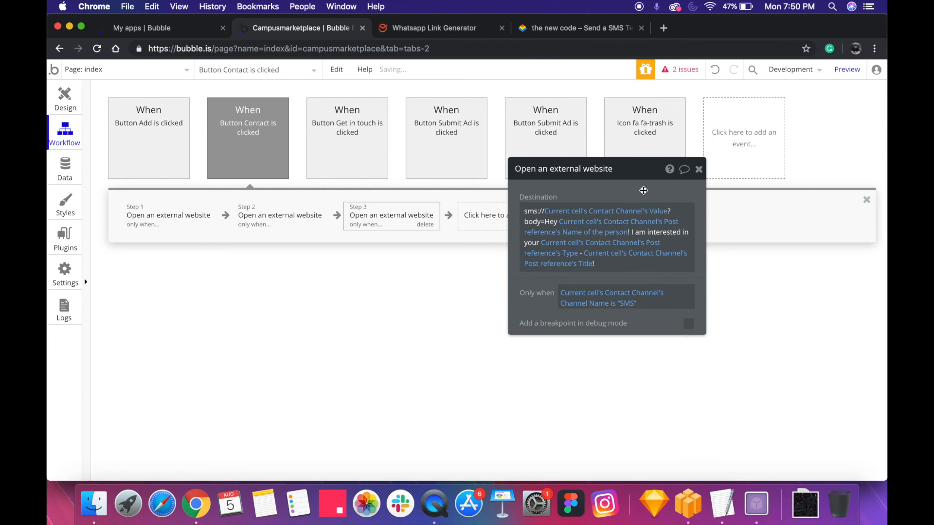
pyautogui.click(61, 95)
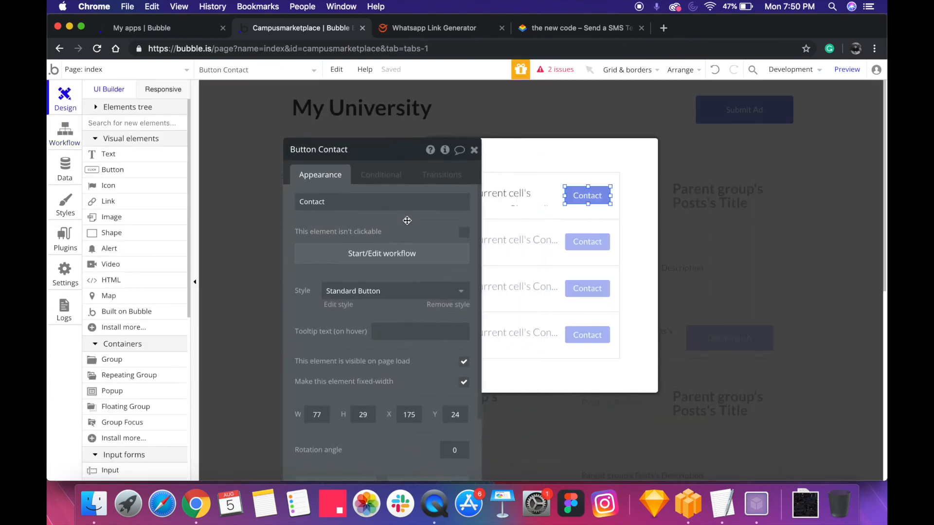
pyautogui.click(467, 35)
pyautogui.scroll(10, 329, 210)
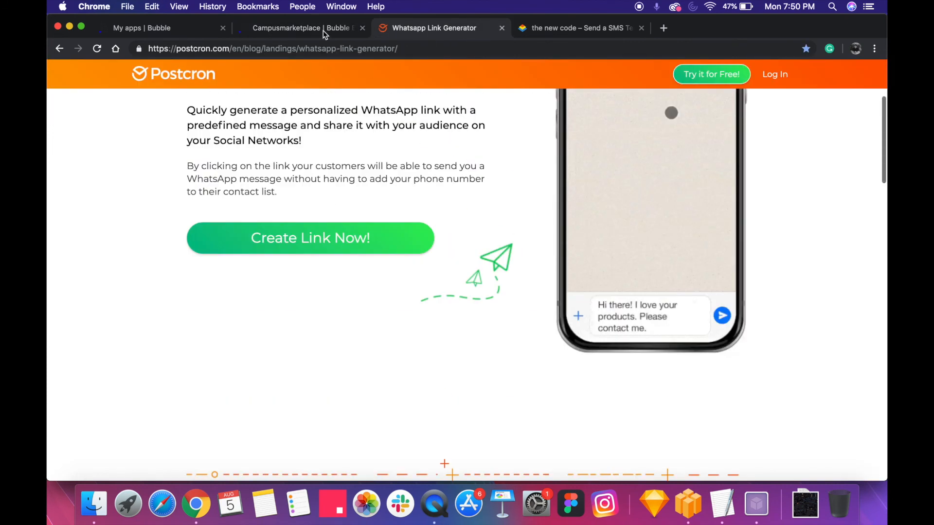
pyautogui.click(310, 32)
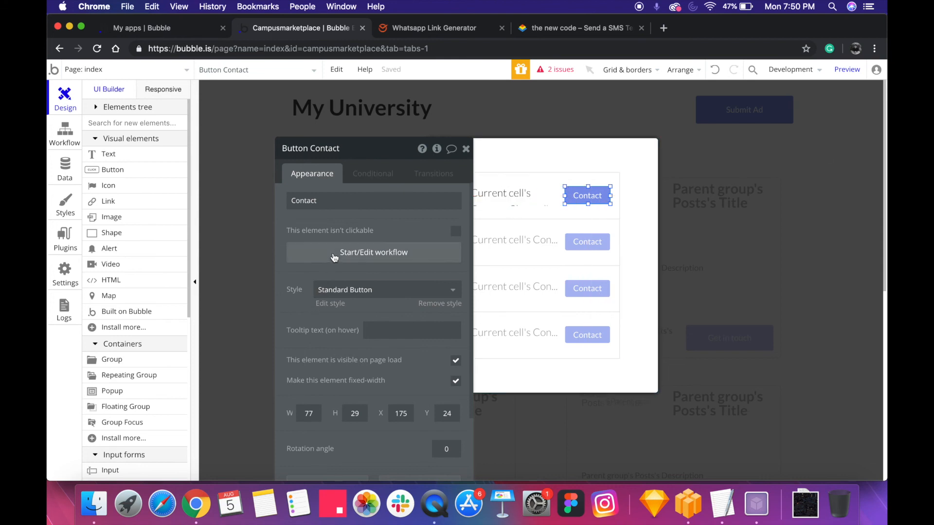
# Open the list of issues and inspect the Contact button's workflow actions that they refer to
pyautogui.click(557, 69)
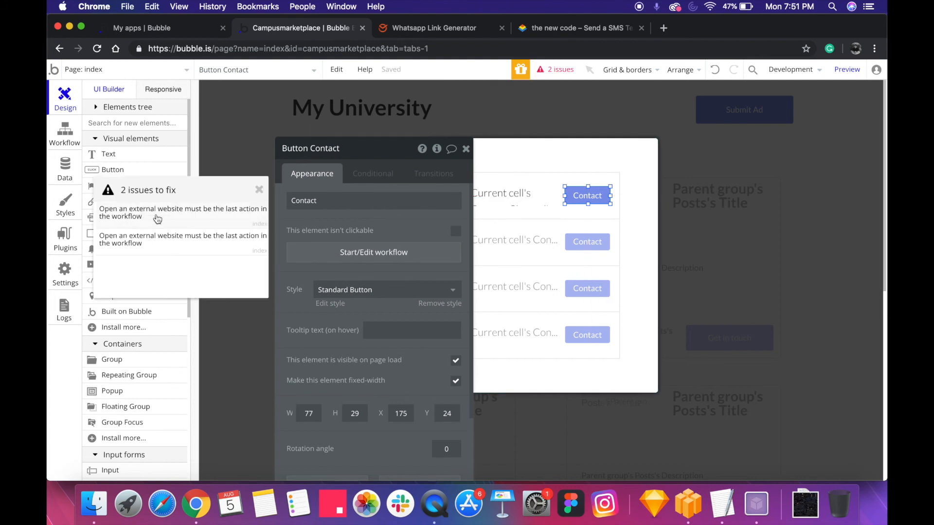
pyautogui.click(157, 219)
pyautogui.moveTo(213, 193); pyautogui.dragTo(282, 289)
pyautogui.moveTo(291, 257); pyautogui.dragTo(486, 335)
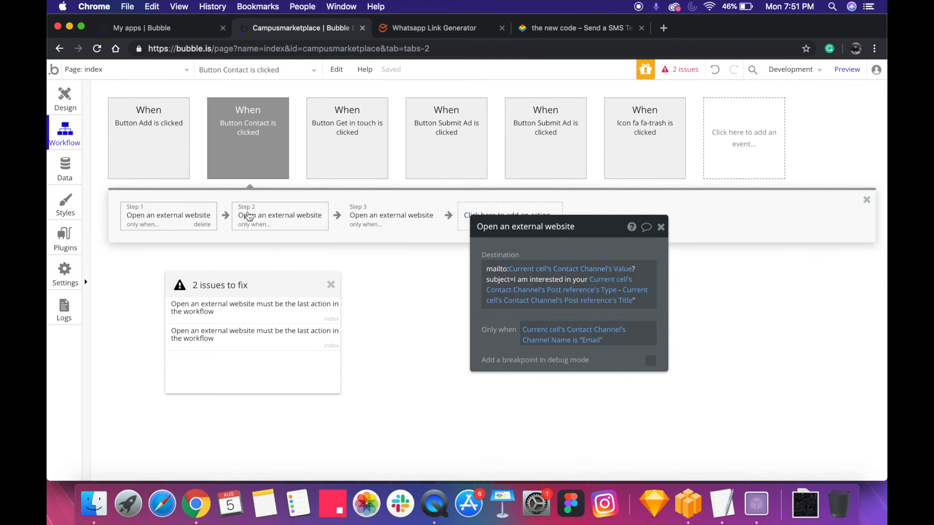
pyautogui.click(232, 97)
# Return to the page design and place two copies of the Contact button beside the original in the repeating group's first cell
pyautogui.click(65, 98)
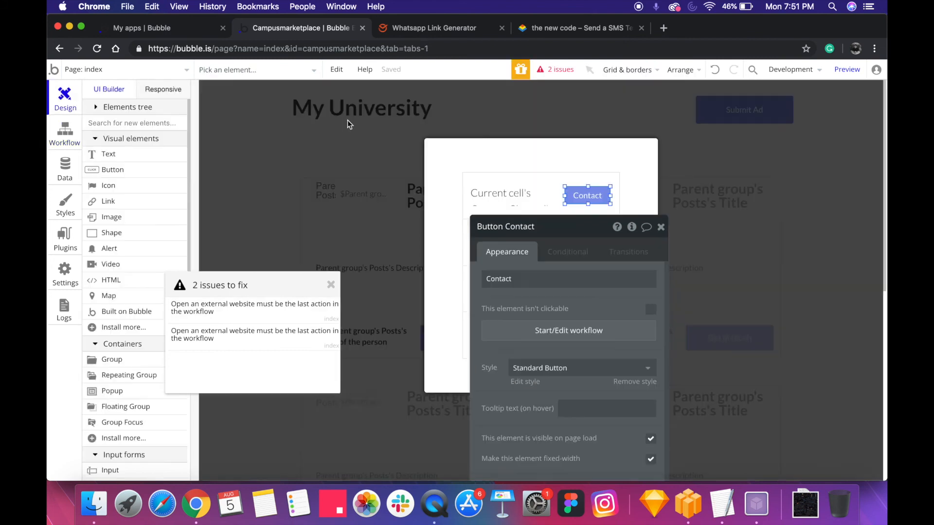
pyautogui.moveTo(563, 233); pyautogui.dragTo(378, 218)
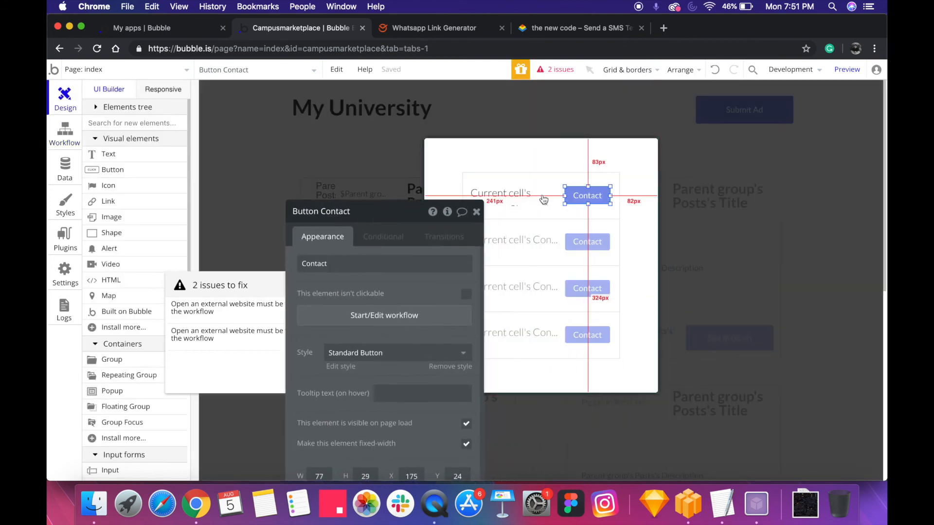
pyautogui.moveTo(592, 200); pyautogui.dragTo(492, 199)
pyautogui.press('super+c')
pyautogui.press('super+v')
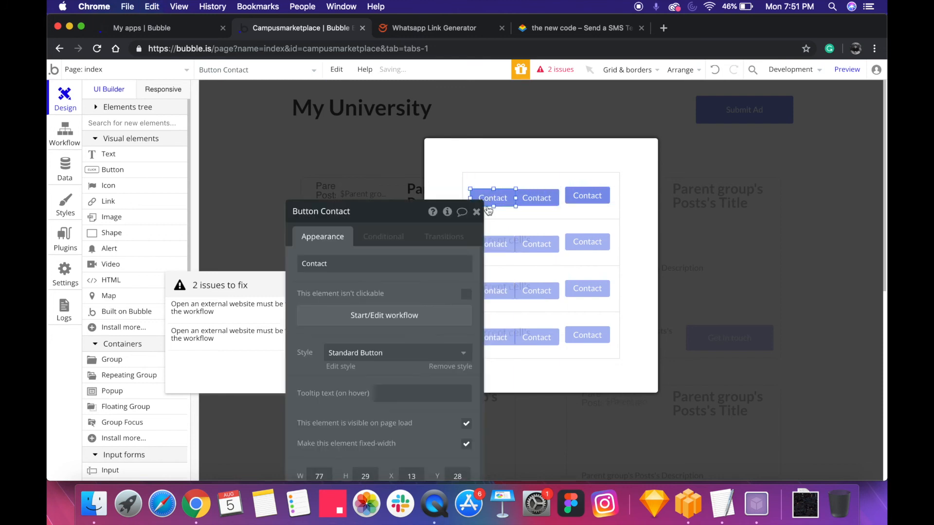
# Label the three contact buttons SMS, Mail and Message, with Message on the original button
pyautogui.write('SM')
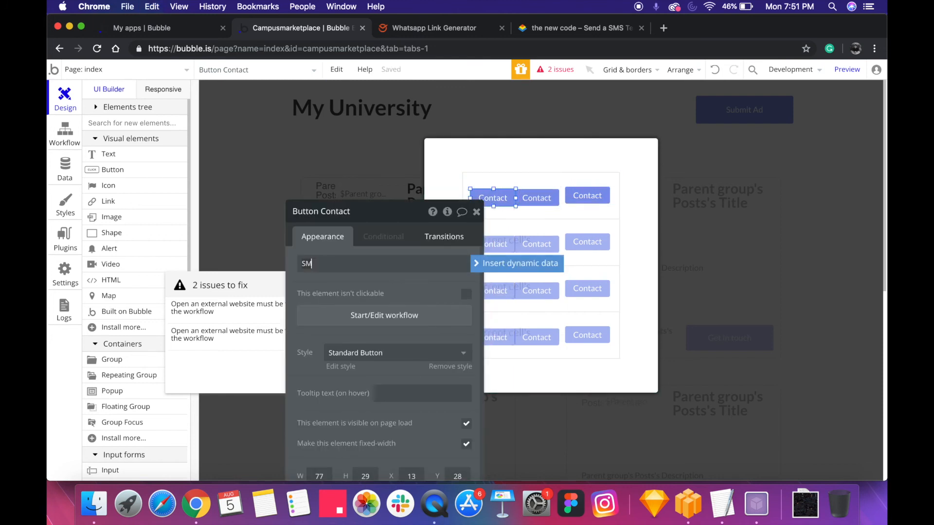
pyautogui.write('S')
pyautogui.click(534, 199)
pyautogui.write('M')
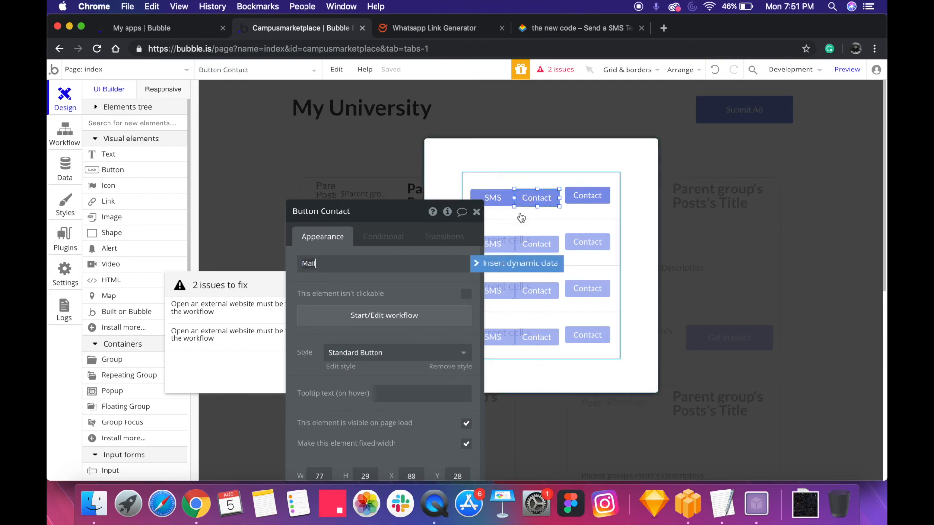
pyautogui.click(597, 197)
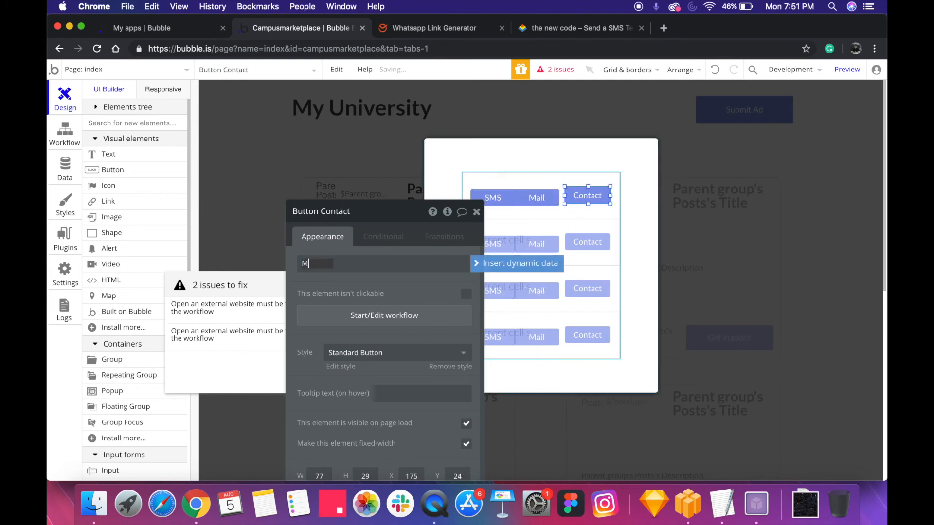
pyautogui.click(590, 219)
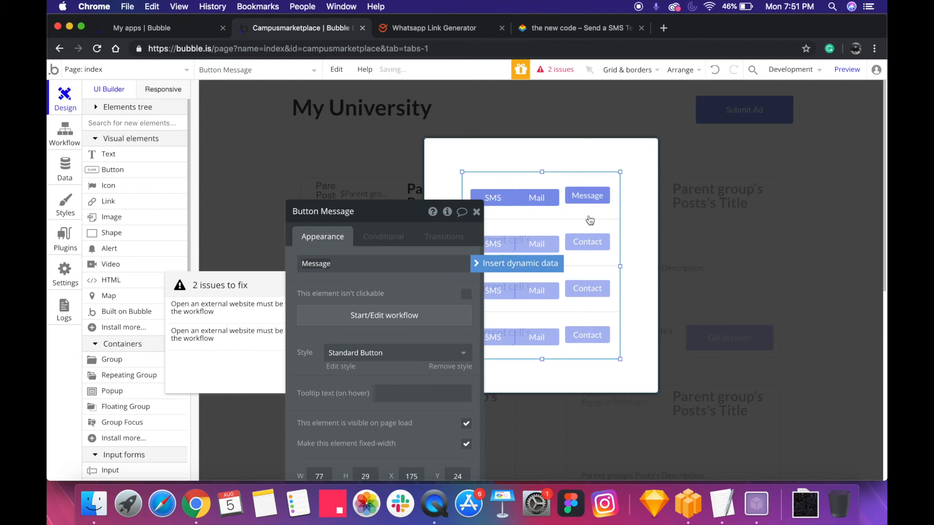
# Move the Mail and SMS buttons onto the Message button so that all three overlap in the cell
pyautogui.click(532, 203)
pyautogui.moveTo(552, 206); pyautogui.dragTo(588, 209)
pyautogui.moveTo(512, 200); pyautogui.dragTo(604, 190)
pyautogui.click(596, 199)
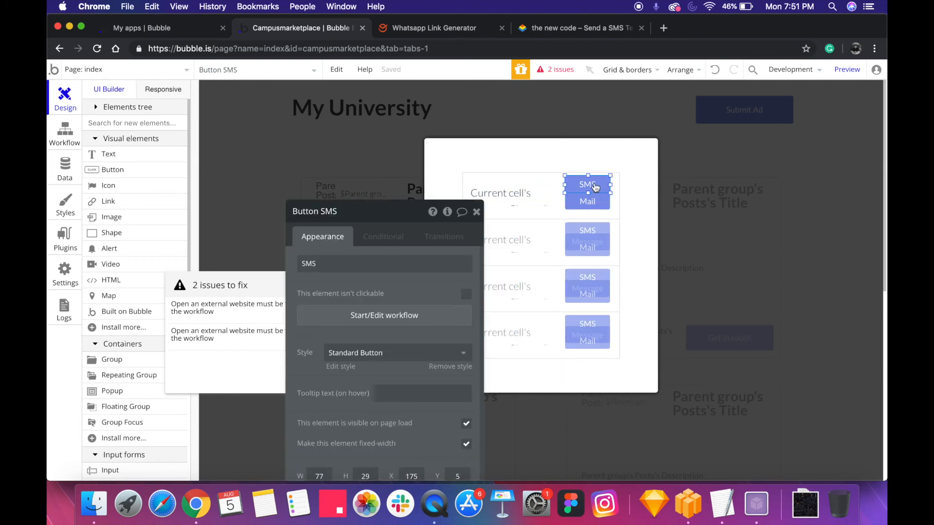
pyautogui.rightClick(594, 187)
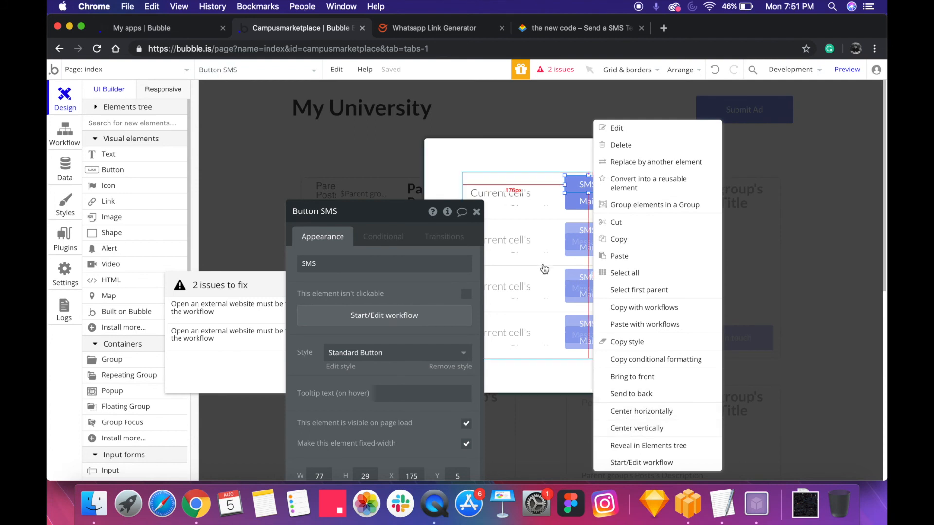
pyautogui.click(579, 203)
# Add a condition to the SMS button for when Current cell's Contact Channel's Channel Name is "SMS"
pyautogui.click(590, 187)
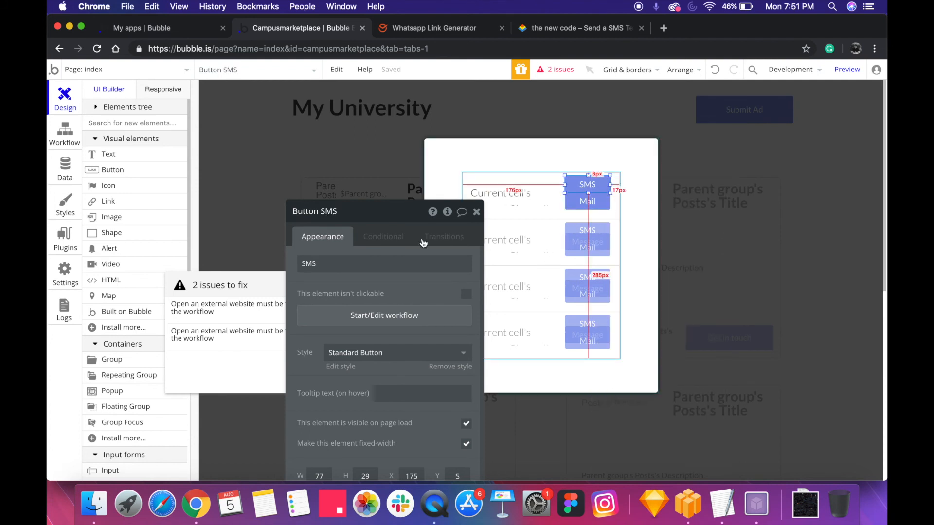
pyautogui.click(384, 239)
pyautogui.click(359, 362)
pyautogui.click(360, 377)
pyautogui.click(371, 408)
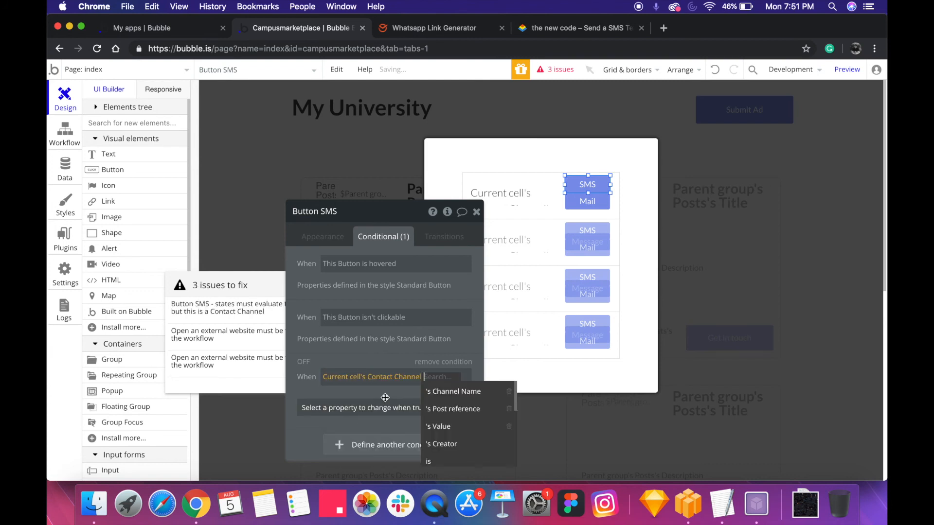
pyautogui.click(444, 393)
pyautogui.click(403, 399)
pyautogui.write('SMS')
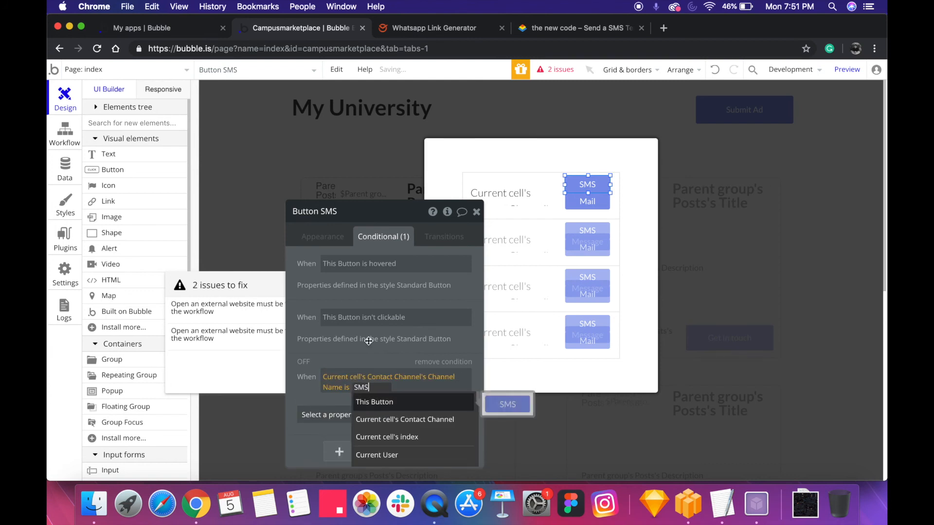
pyautogui.press('Return')
# Change the SMS button's condition to is not "SMS" and add the property This element is visible, left unchecked
pyautogui.click(367, 416)
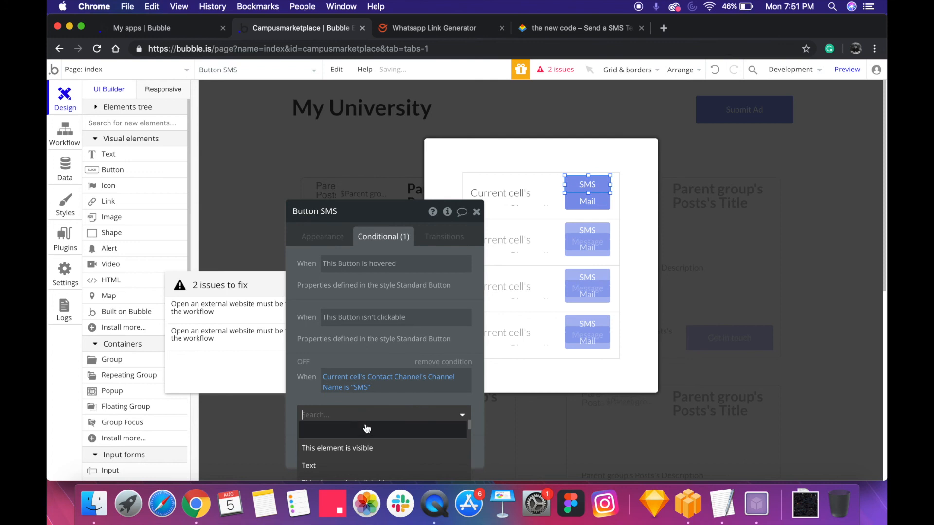
pyautogui.click(346, 388)
pyautogui.click(355, 417)
pyautogui.click(346, 421)
pyautogui.click(348, 448)
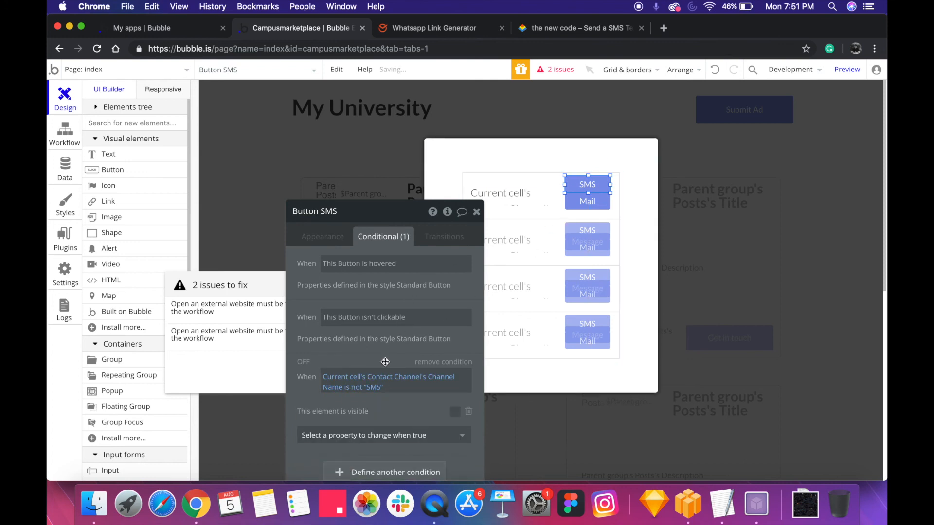
# Copy the SMS button's conditional formatting and paste it onto the Mail button
pyautogui.rightClick(425, 335)
pyautogui.click(448, 329)
pyautogui.click(588, 201)
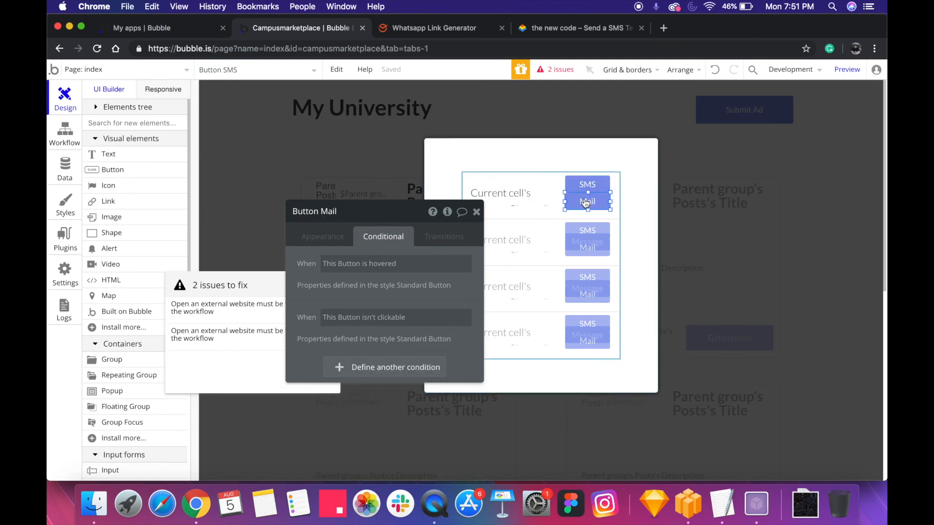
pyautogui.rightClick(413, 266)
pyautogui.click(440, 289)
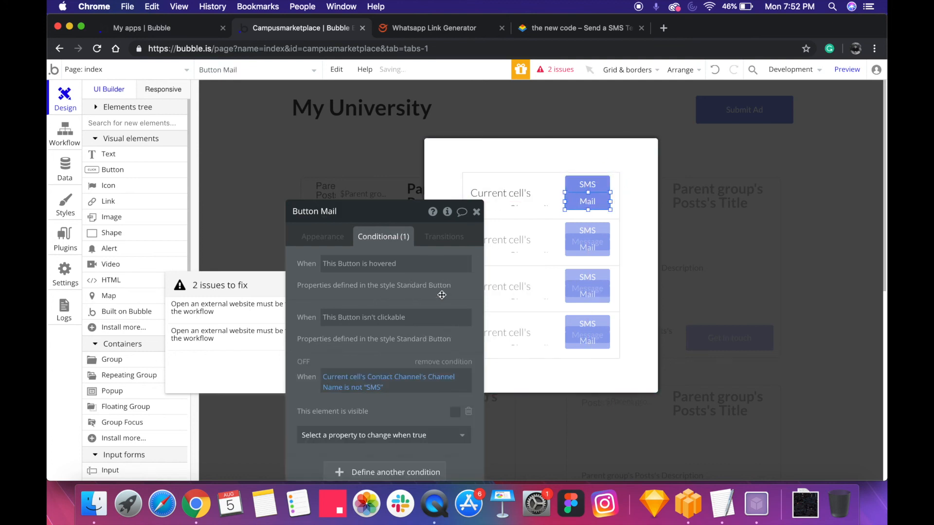
# Set the compared channel name in the Mail button's condition to "Email"
pyautogui.click(374, 388)
pyautogui.write('Email')
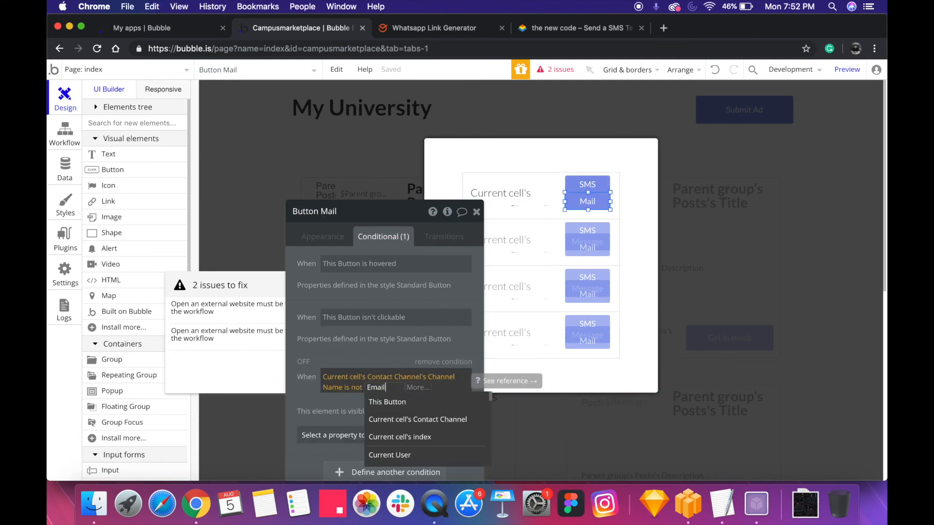
pyautogui.press('Return')
# Move the Mail button off the Message button and paste the copied conditional formatting onto the Message button
pyautogui.moveTo(585, 205); pyautogui.dragTo(543, 204)
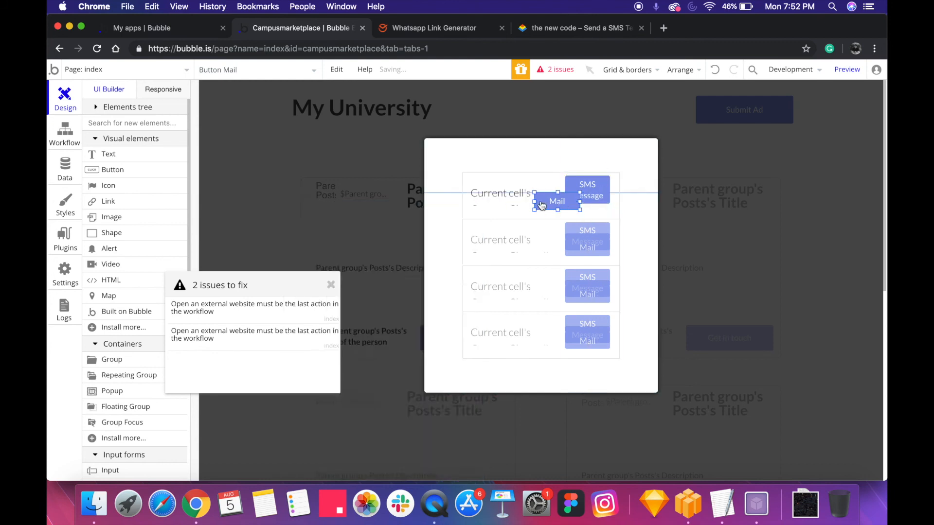
pyautogui.click(588, 196)
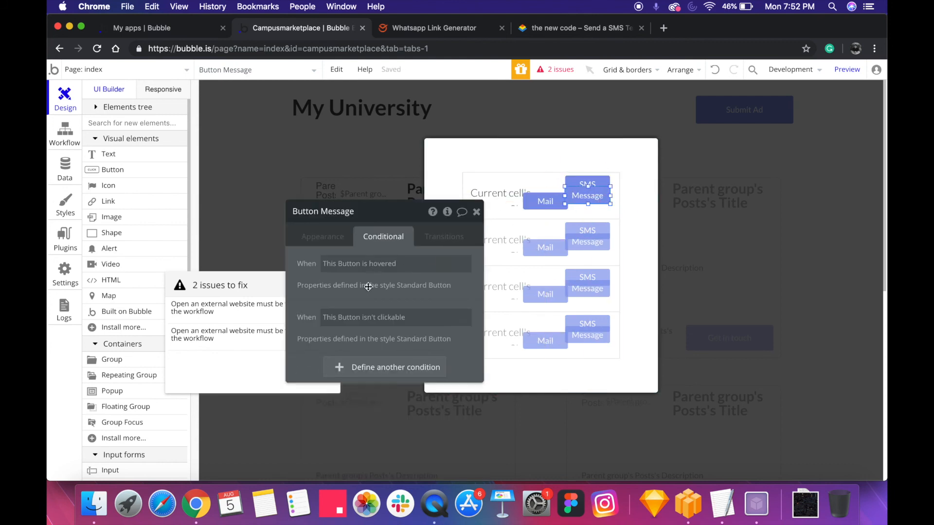
pyautogui.rightClick(413, 263)
pyautogui.click(438, 281)
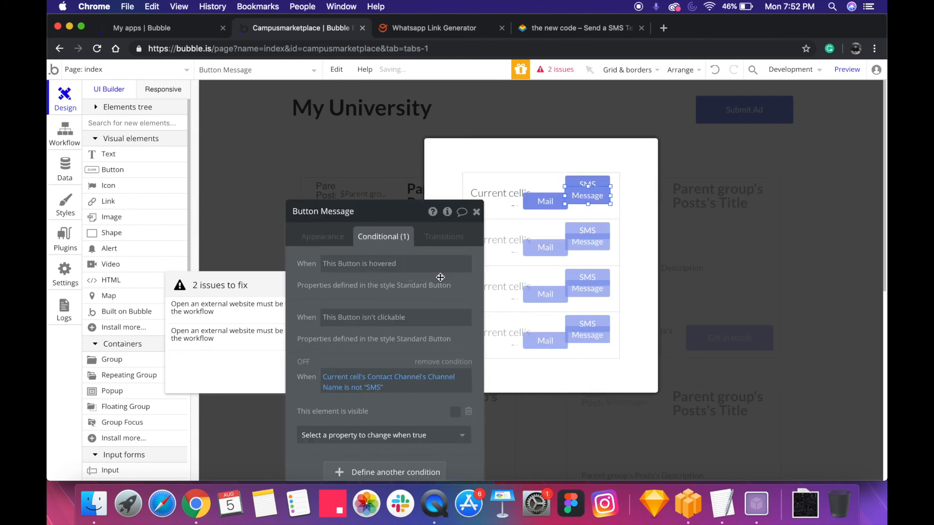
# Set the compared channel name in the Message button's condition to "WhatsApp"
pyautogui.doubleClick(372, 386)
pyautogui.write('Wah')
pyautogui.press('BackSpace')
pyautogui.press('BackSpace')
pyautogui.write('ha')
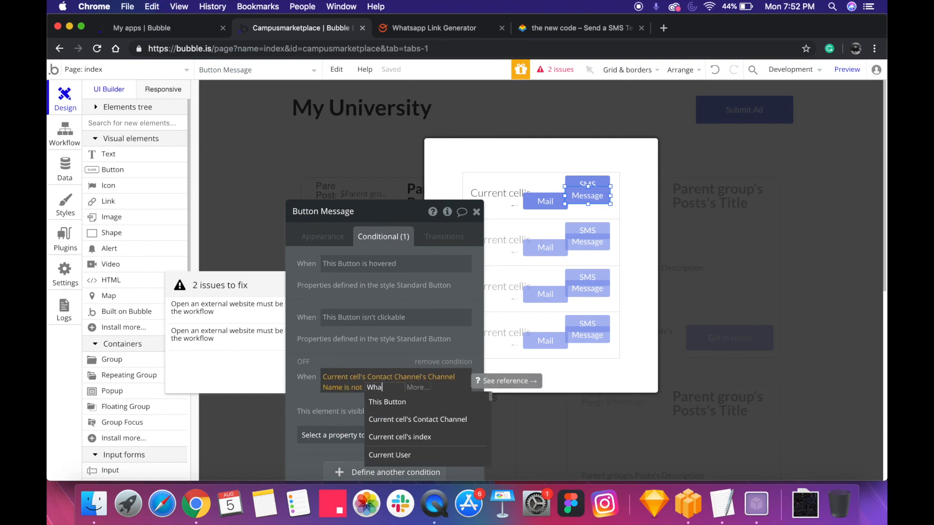
pyautogui.write('tsApp')
pyautogui.click(363, 351)
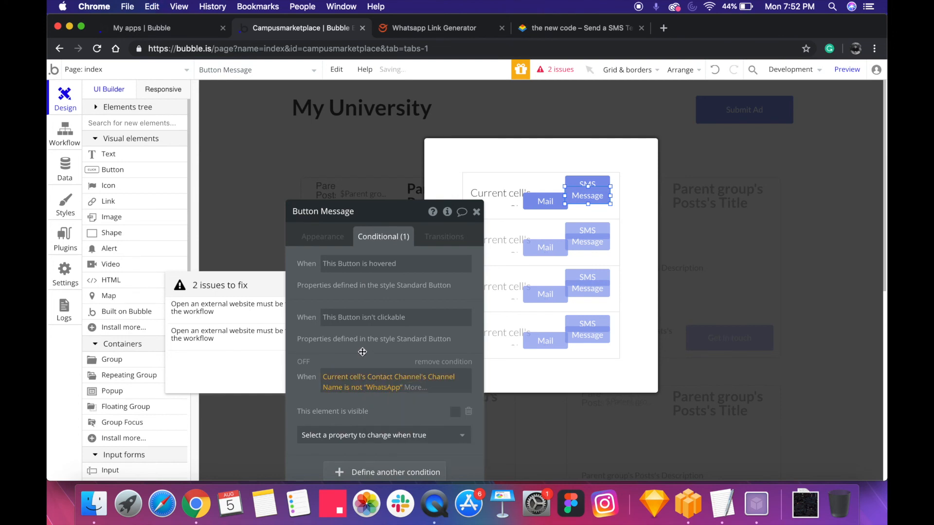
pyautogui.moveTo(352, 220); pyautogui.dragTo(245, 203)
pyautogui.moveTo(543, 207); pyautogui.dragTo(584, 208)
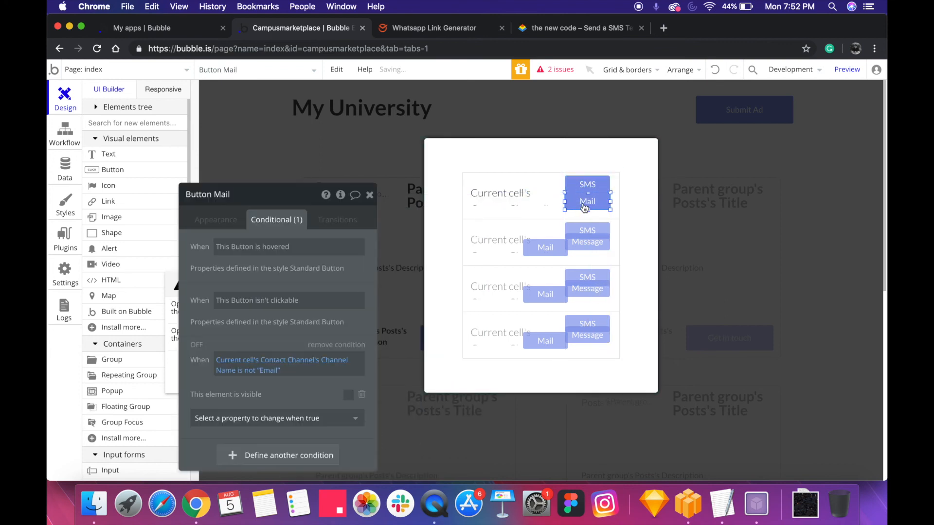
pyautogui.rightClick(583, 208)
pyautogui.click(555, 202)
pyautogui.moveTo(584, 205); pyautogui.dragTo(535, 204)
# Cut the mailto external-website action, limited to the Email channel, from the Message button's click workflow
pyautogui.click(587, 195)
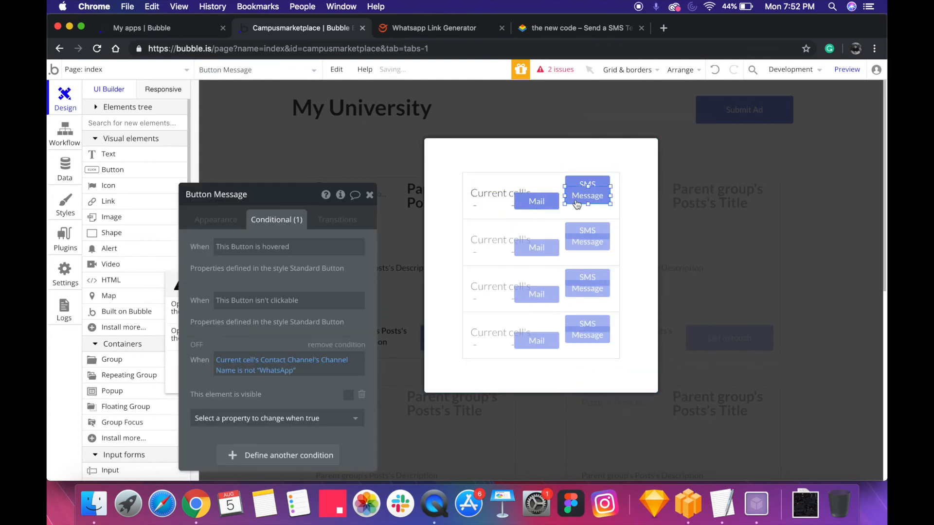
pyautogui.click(224, 220)
pyautogui.click(306, 298)
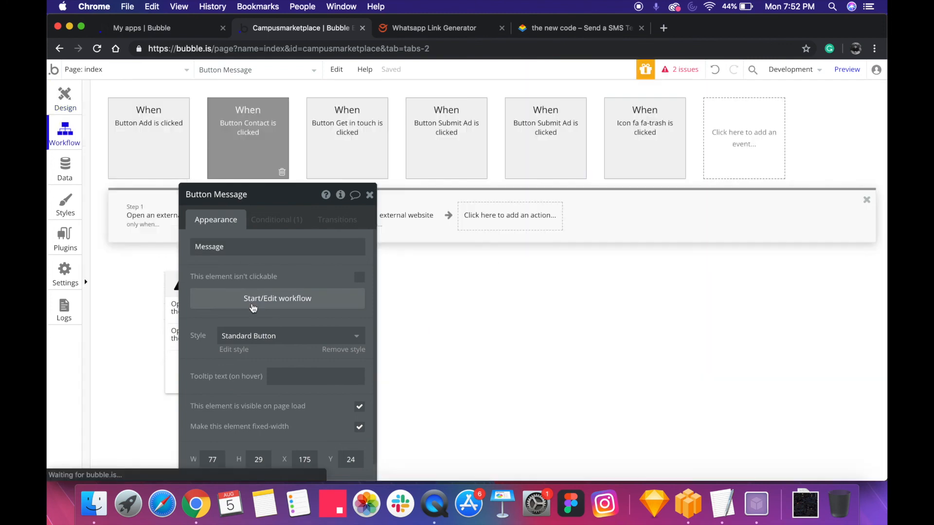
pyautogui.click(163, 221)
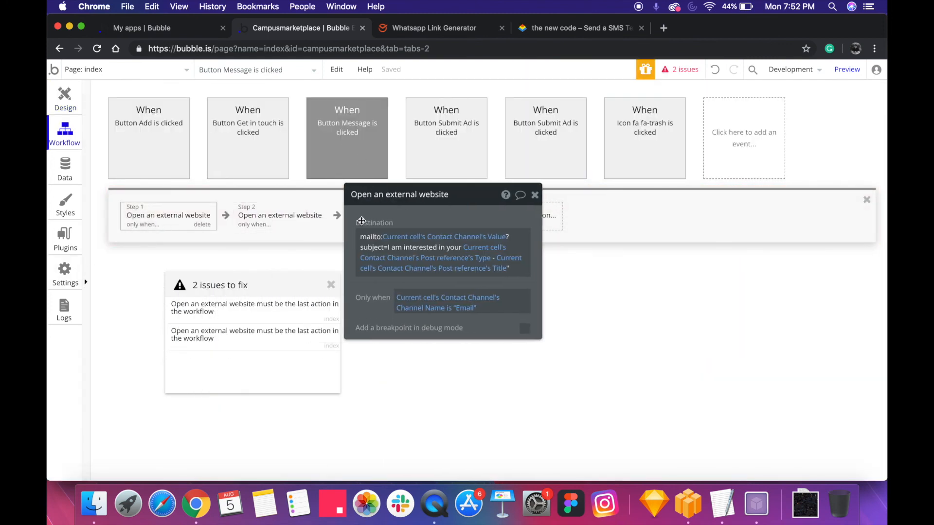
pyautogui.press('BackSpace')
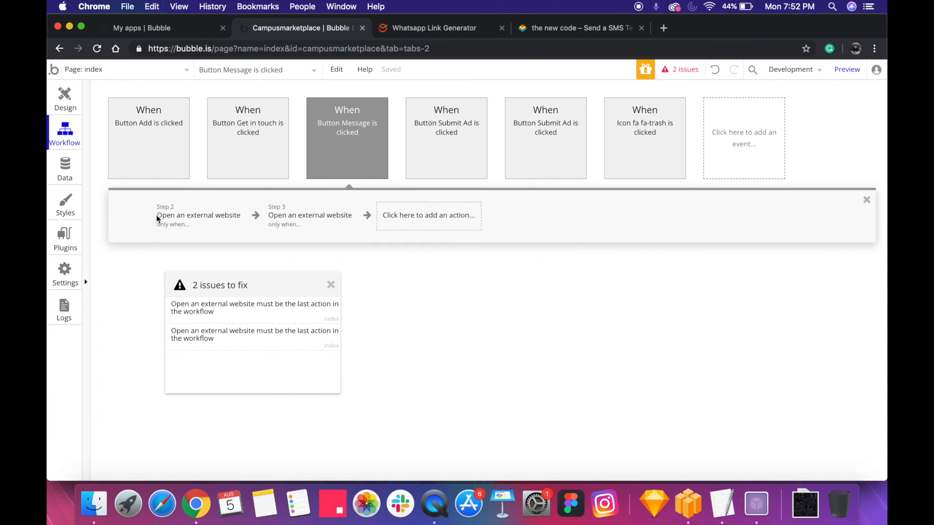
# Create a click workflow for the Mail button and paste the cut mailto action into it
pyautogui.click(66, 101)
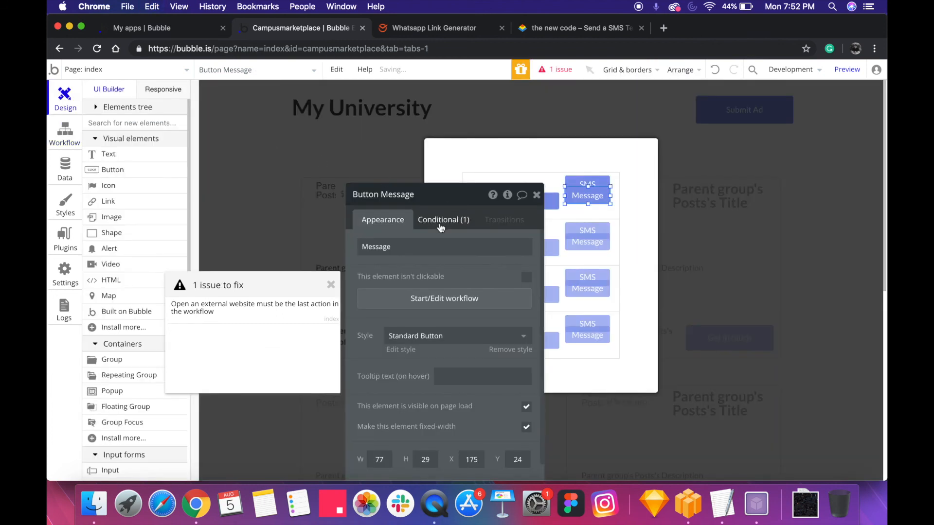
pyautogui.click(537, 202)
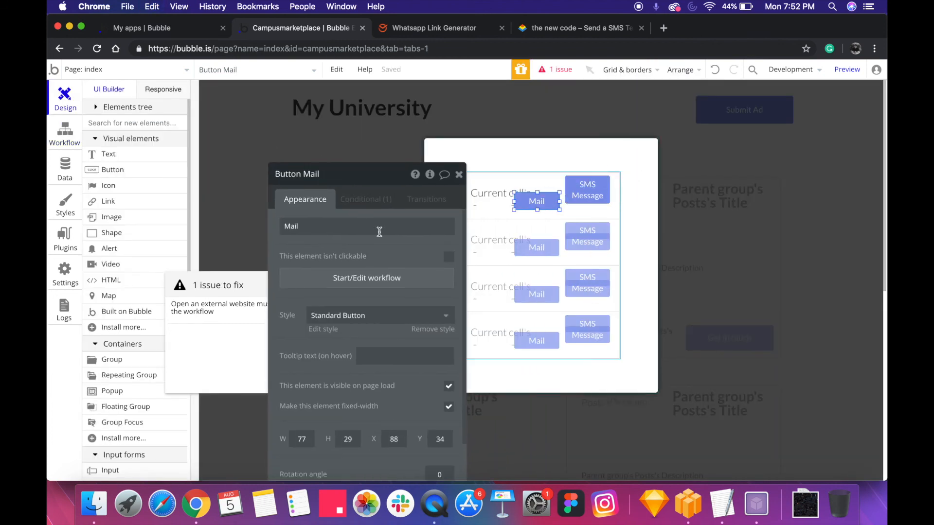
pyautogui.click(324, 278)
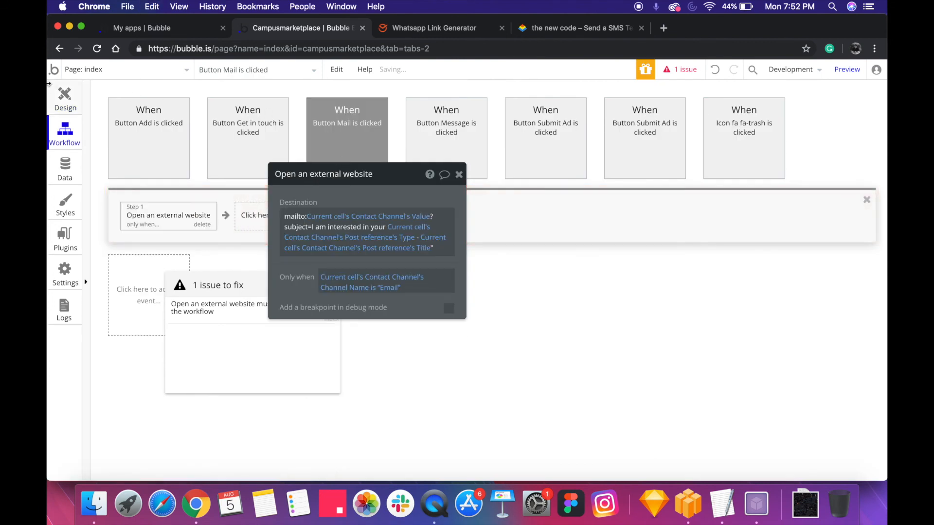
# Create an empty click workflow for the SMS button and return to the page design
pyautogui.click(62, 93)
pyautogui.click(585, 191)
pyautogui.click(419, 277)
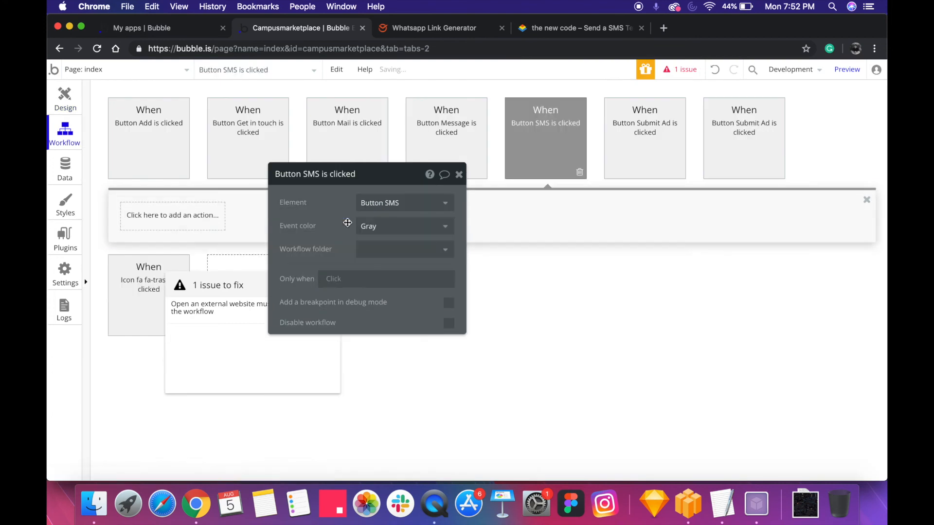
pyautogui.click(57, 99)
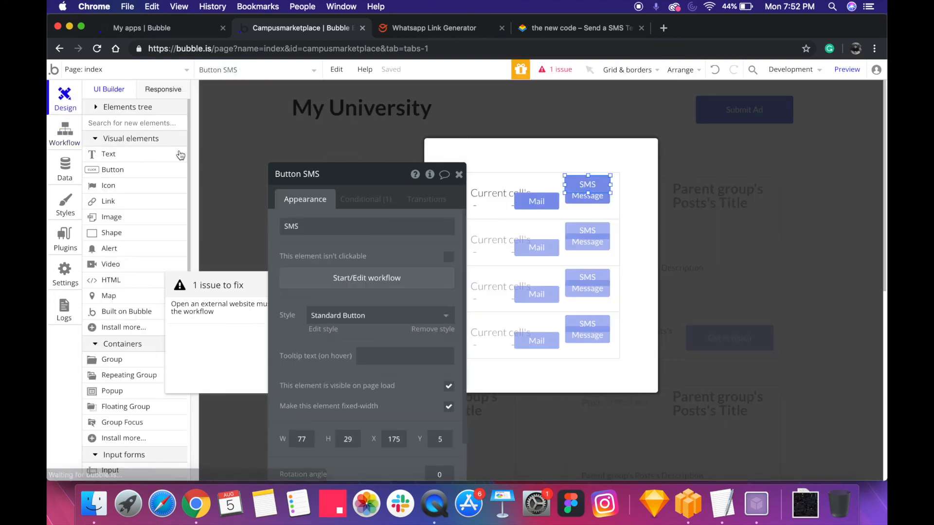
# Cut the sms:// external-website action, limited to the SMS channel, from the Message button's click workflow
pyautogui.click(588, 208)
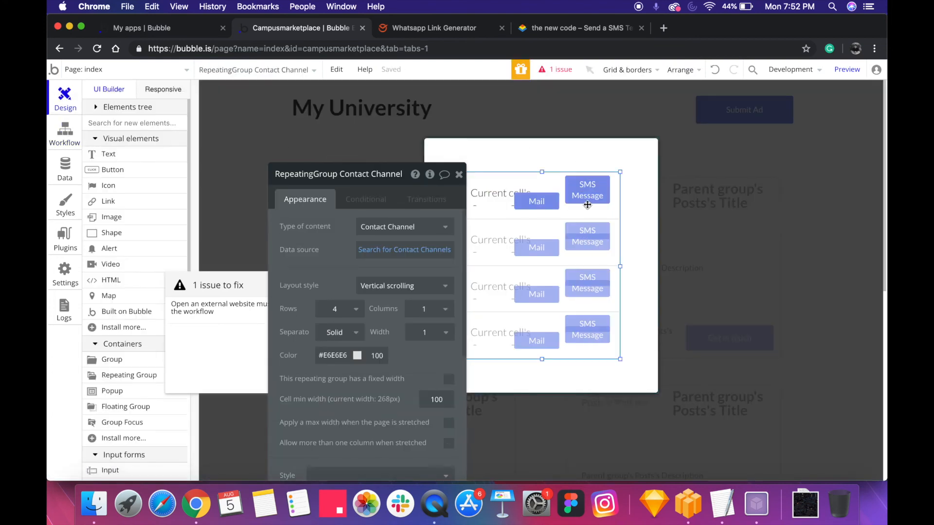
pyautogui.click(587, 196)
pyautogui.click(376, 290)
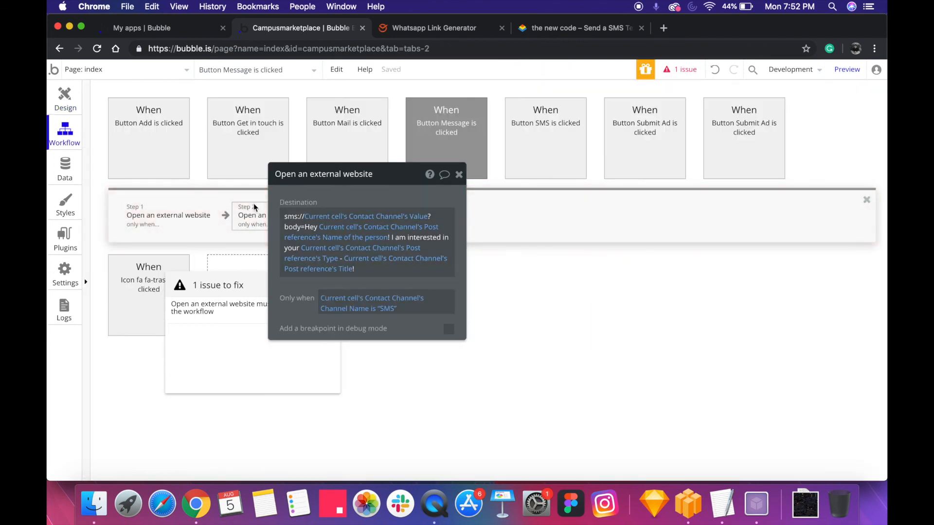
pyautogui.press('BackSpace')
# Paste the cut sms:// action into the SMS button's click workflow and return to the page design
pyautogui.click(57, 105)
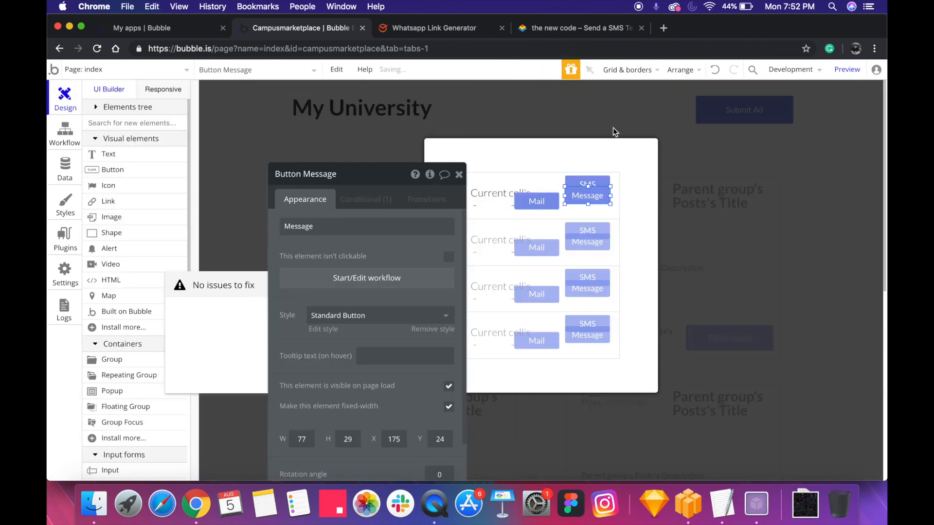
pyautogui.click(587, 185)
pyautogui.click(401, 282)
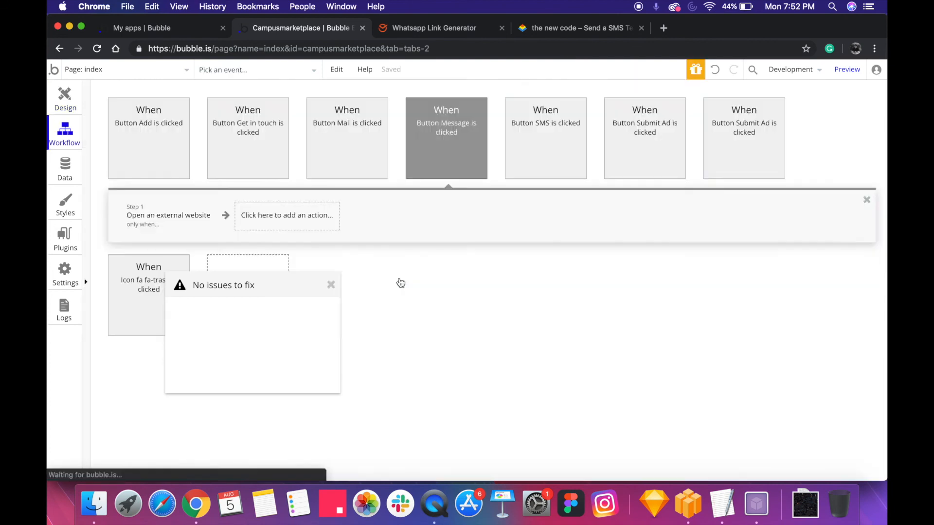
pyautogui.click(168, 215)
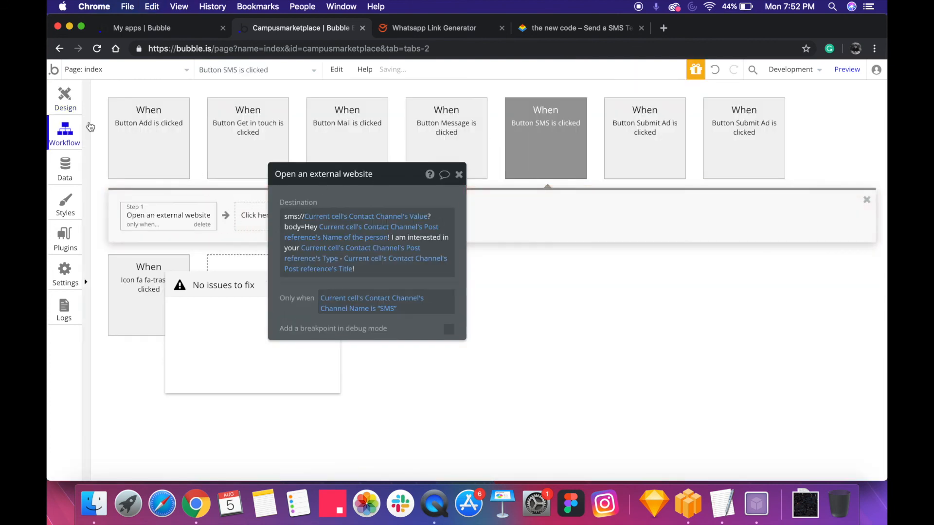
pyautogui.click(68, 112)
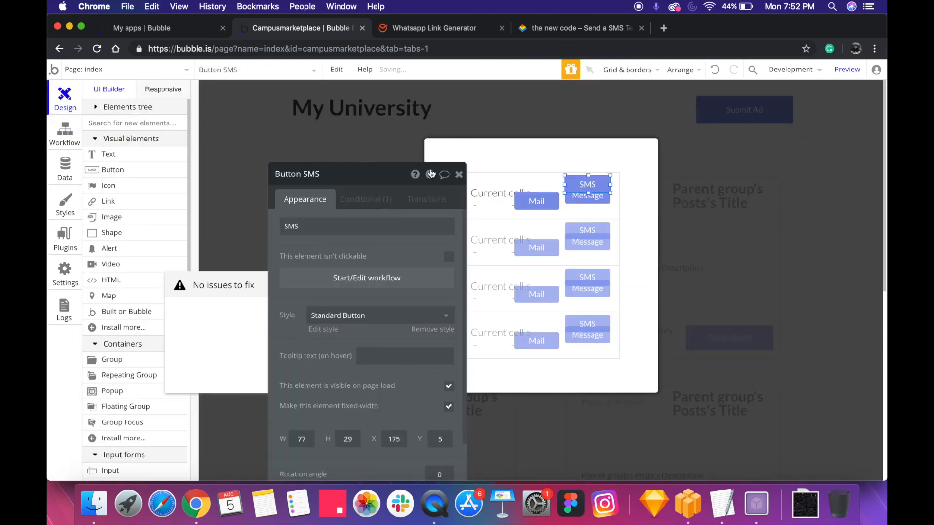
# Centre the SMS and Mail buttons vertically in the contact channel cell so that both overlap the Message button
pyautogui.rightClick(588, 186)
pyautogui.click(651, 431)
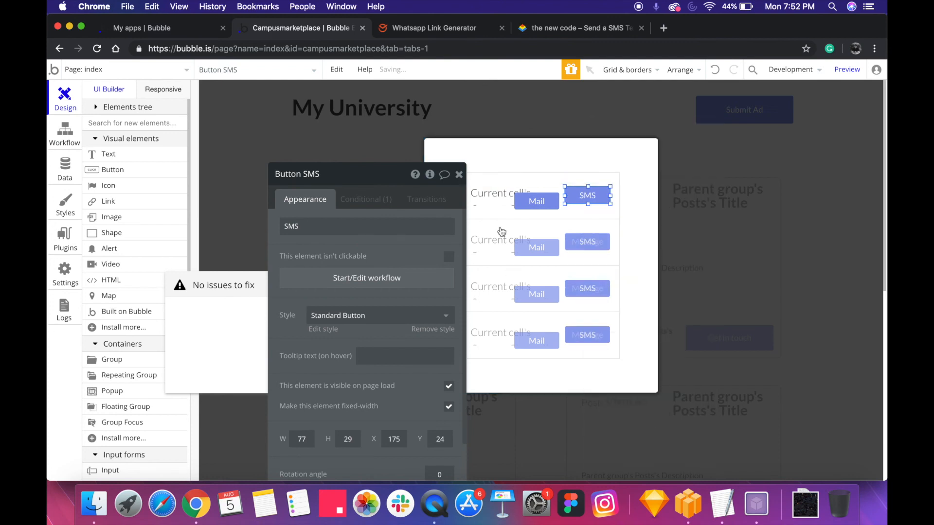
pyautogui.moveTo(535, 202); pyautogui.dragTo(581, 211)
pyautogui.rightClick(582, 210)
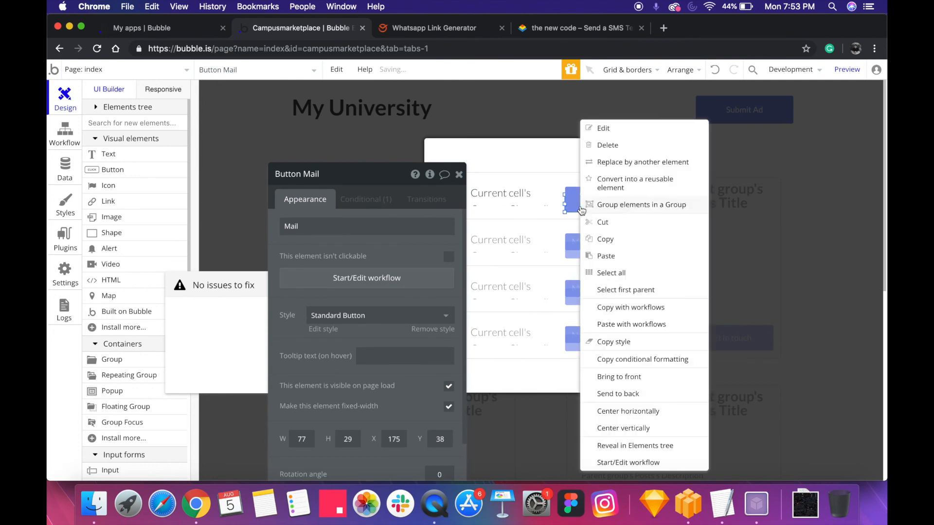
pyautogui.click(626, 430)
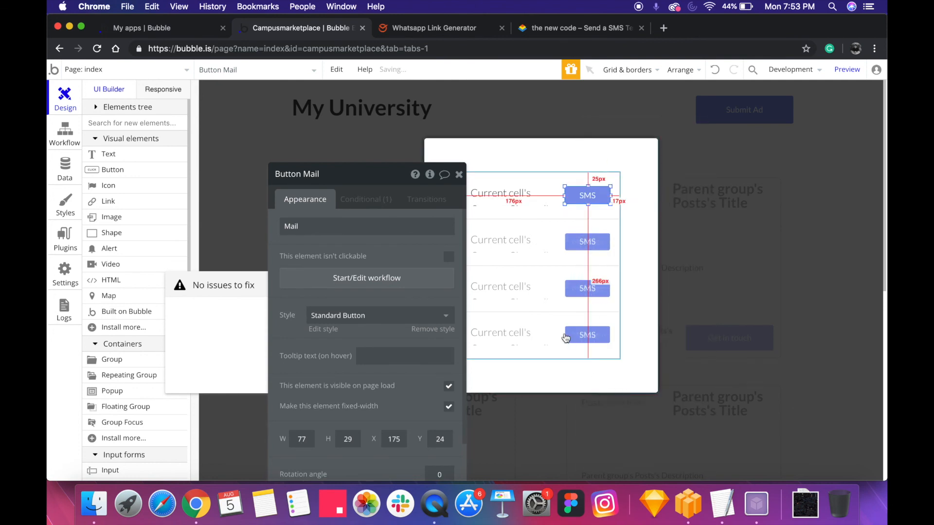
pyautogui.click(459, 174)
# Preview the marketplace page and check the contact channel buttons for the Delicious Chocolate Cheesecakes ad
pyautogui.click(753, 152)
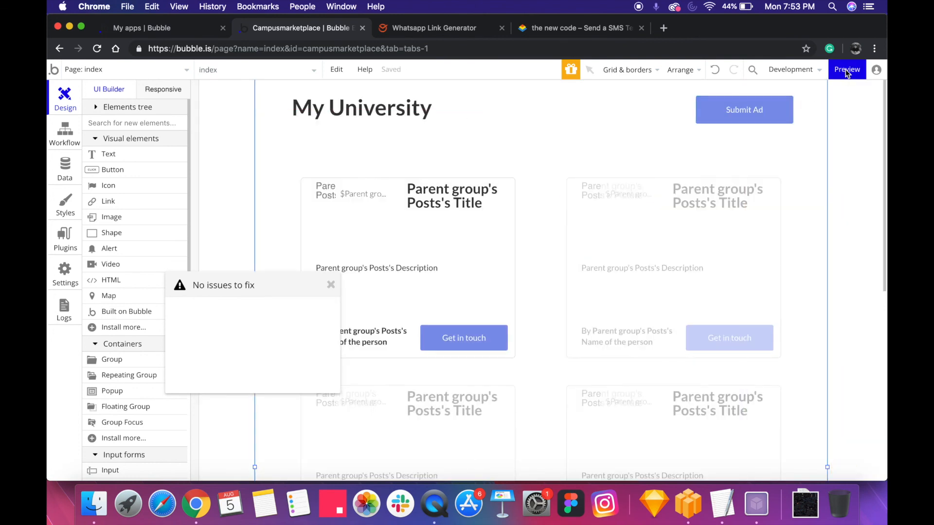
pyautogui.click(846, 70)
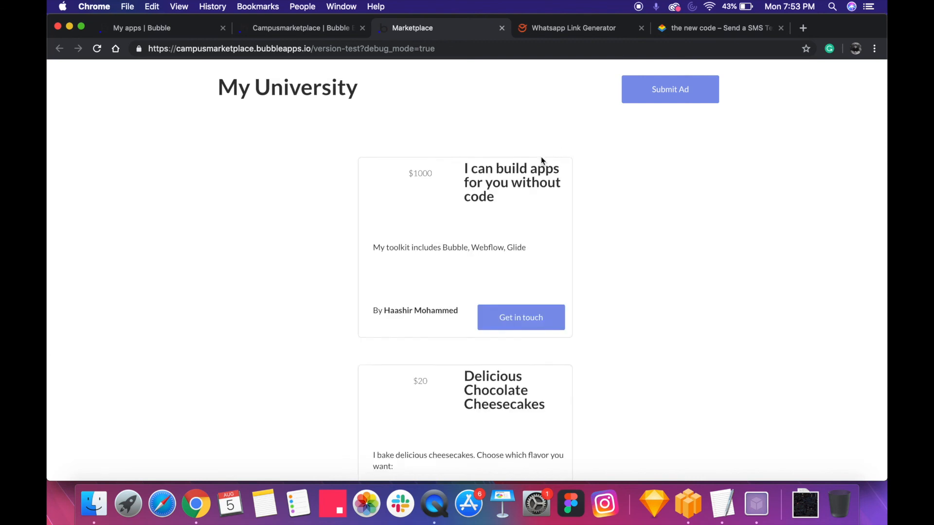
pyautogui.scroll(-1, 541, 156)
pyautogui.click(513, 297)
pyautogui.scroll(-5, 515, 301)
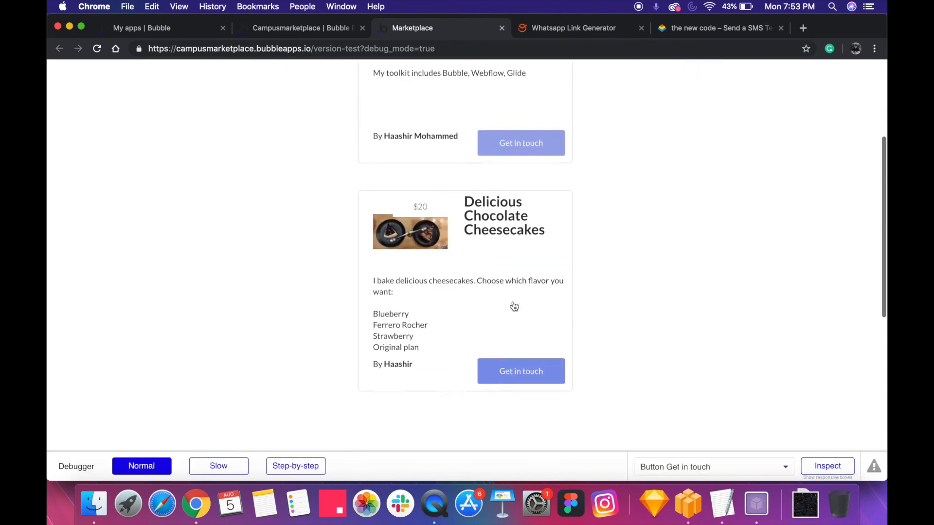
pyautogui.click(510, 364)
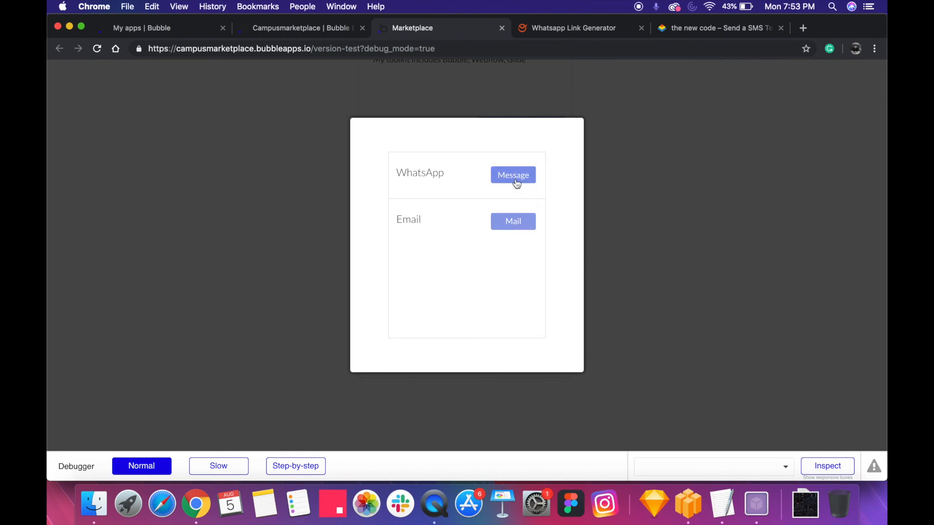
pyautogui.click(634, 205)
# Open the Submit an Ad form and try the ladybug_black texture file as the ad image
pyautogui.scroll(3, 587, 168)
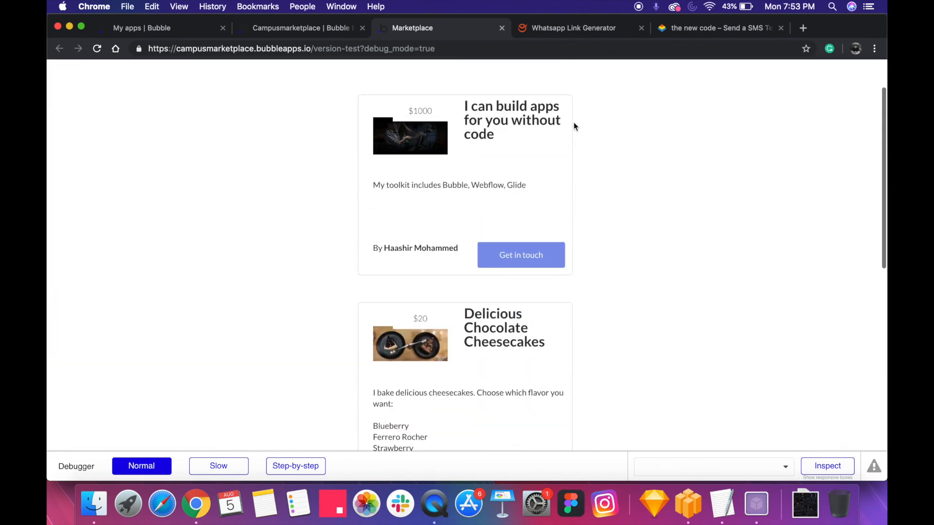
pyautogui.scroll(2, 573, 127)
pyautogui.click(683, 89)
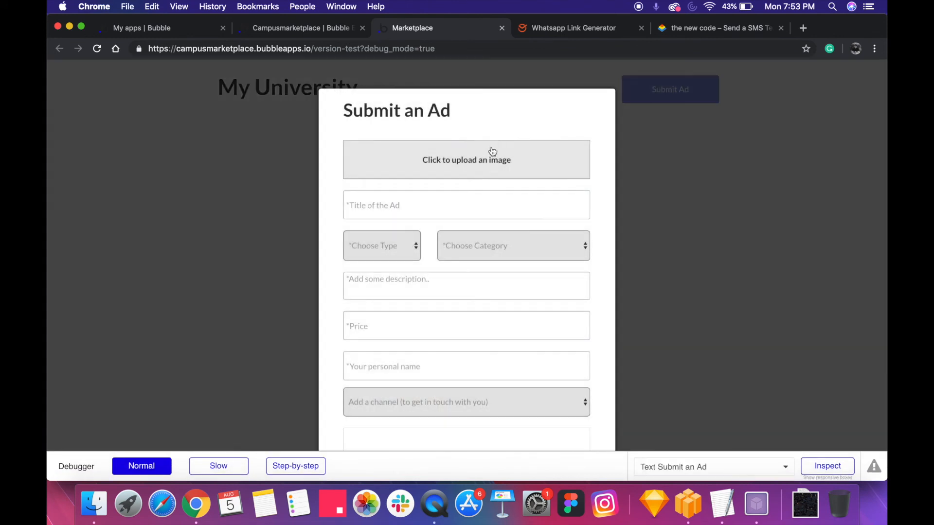
pyautogui.click(478, 173)
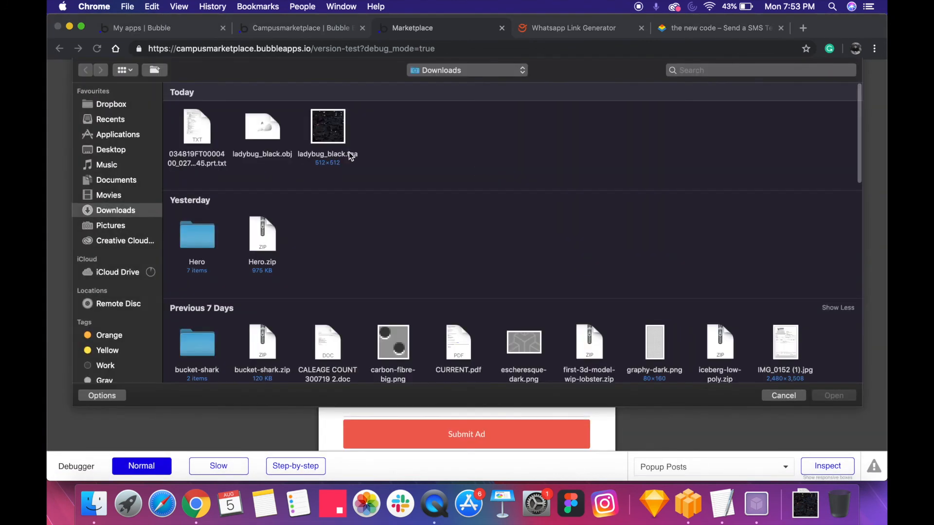
pyautogui.doubleClick(351, 154)
pyautogui.click(384, 194)
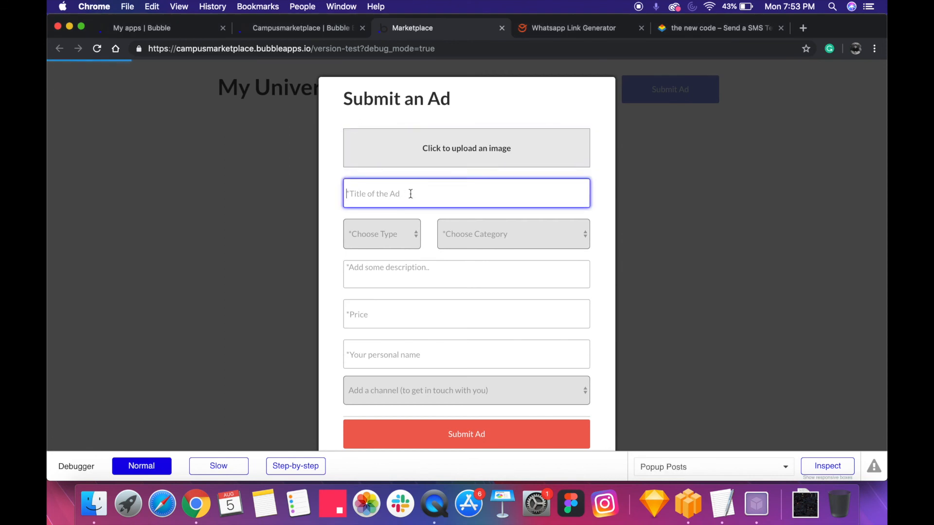
pyautogui.write('I can')
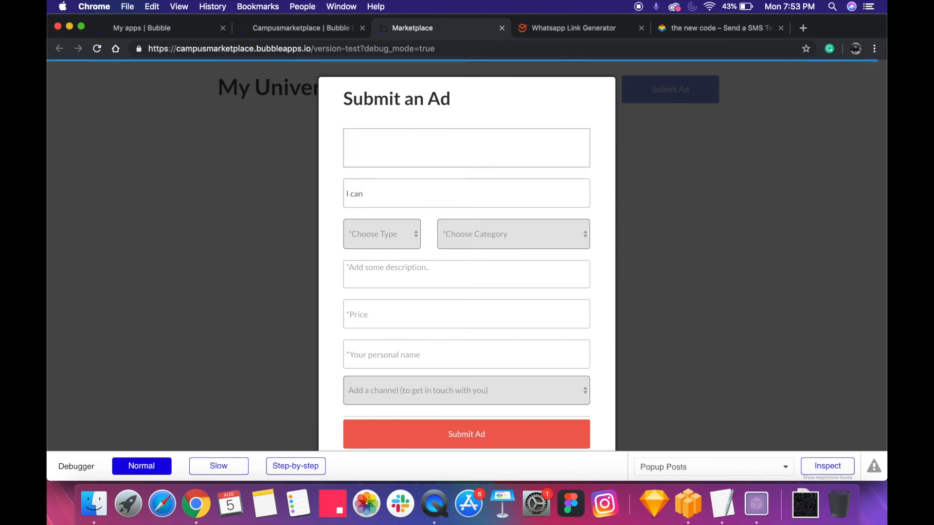
pyautogui.click(424, 195)
pyautogui.press('super+a')
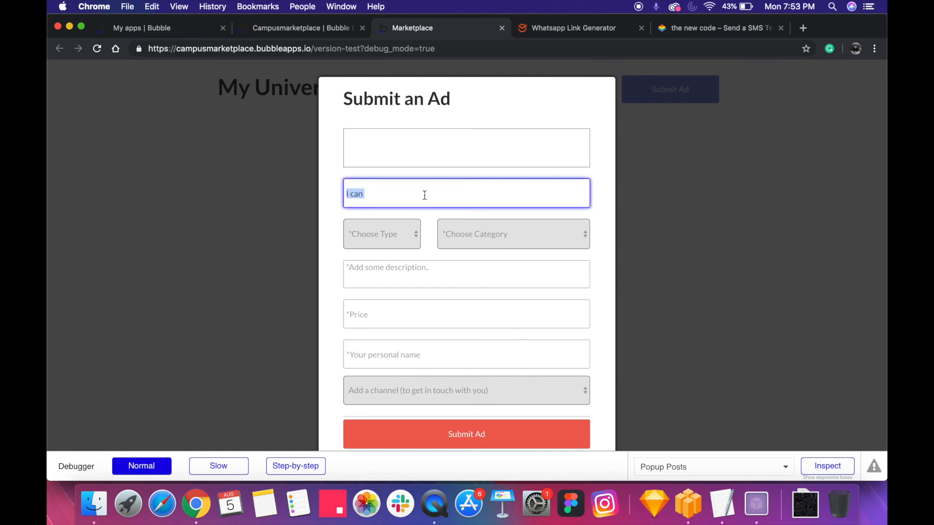
# Replace the ad image with the pirate ship photo from the May files in the Downloads folder
pyautogui.click(450, 146)
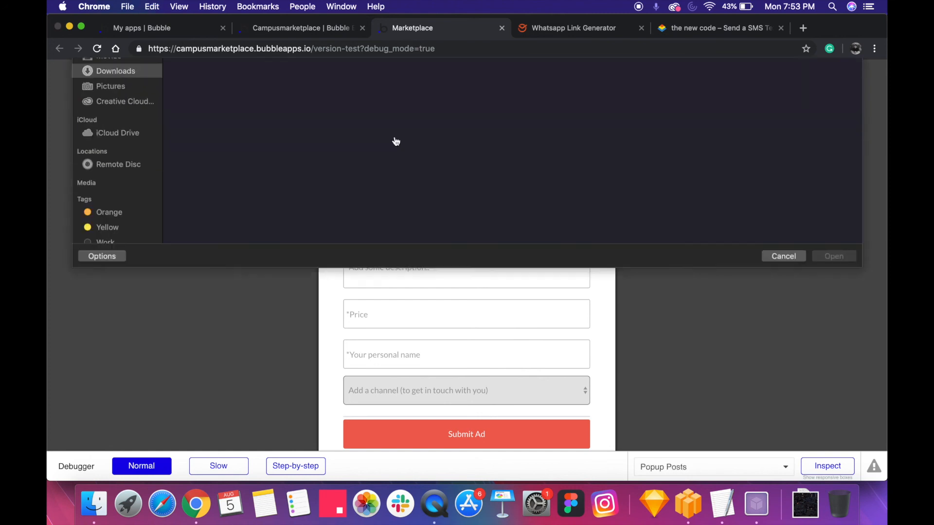
pyautogui.scroll(-3, 317, 242)
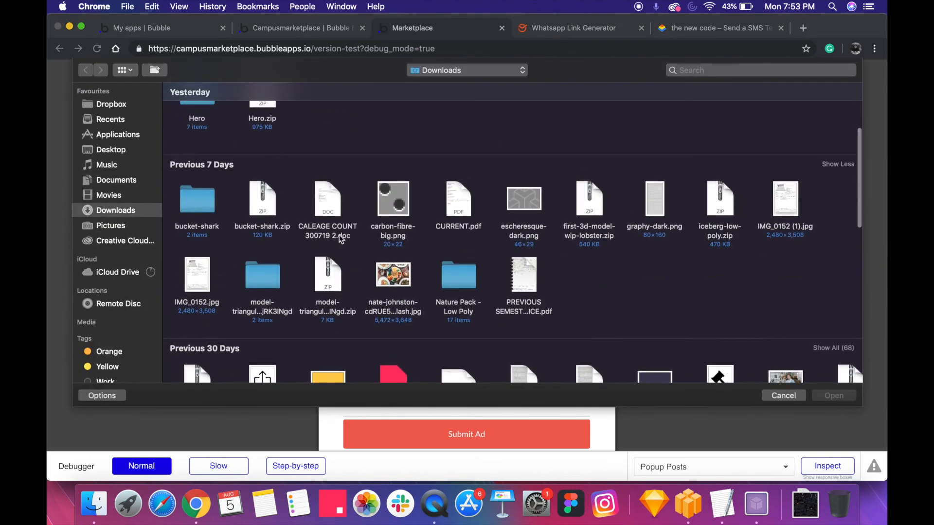
pyautogui.scroll(-4, 398, 274)
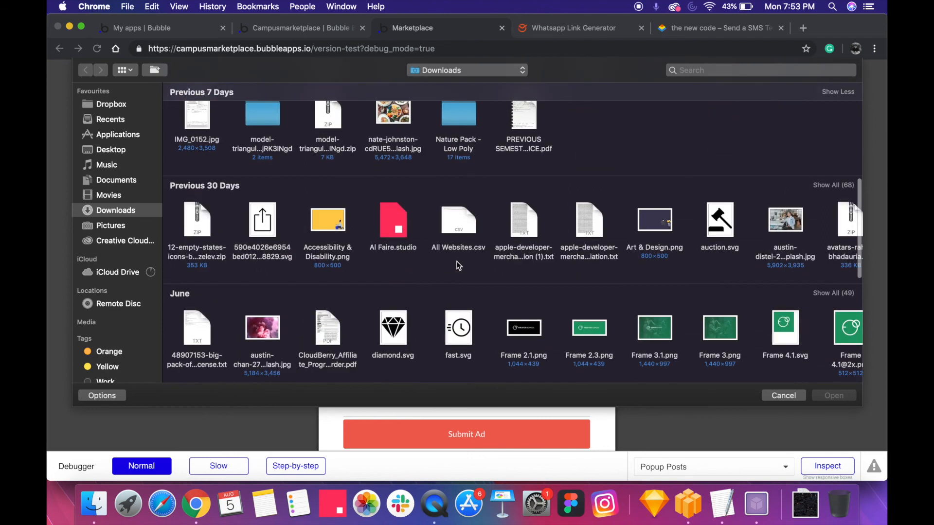
pyautogui.scroll(-5, 398, 292)
pyautogui.hscroll(10, 396, 297)
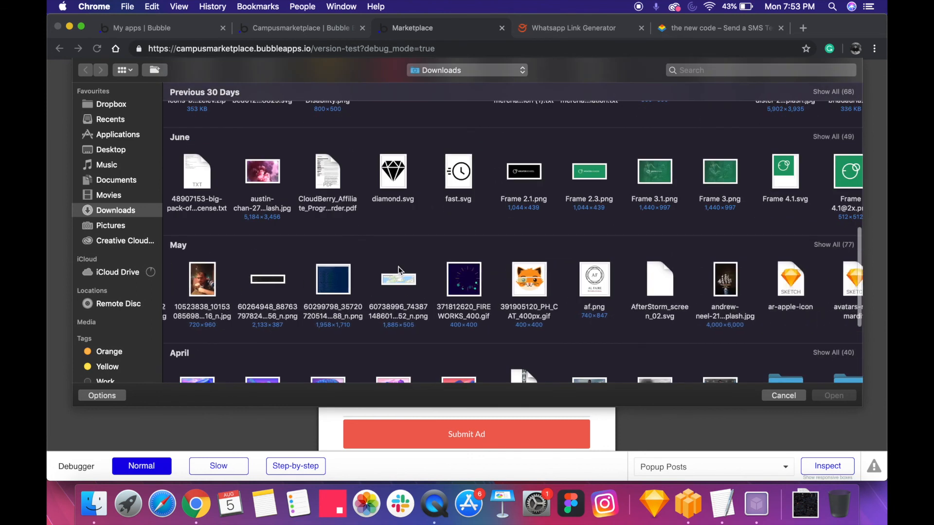
pyautogui.doubleClick(286, 285)
# Replace the ad's title with "Pirate ship showcase"
pyautogui.click(404, 186)
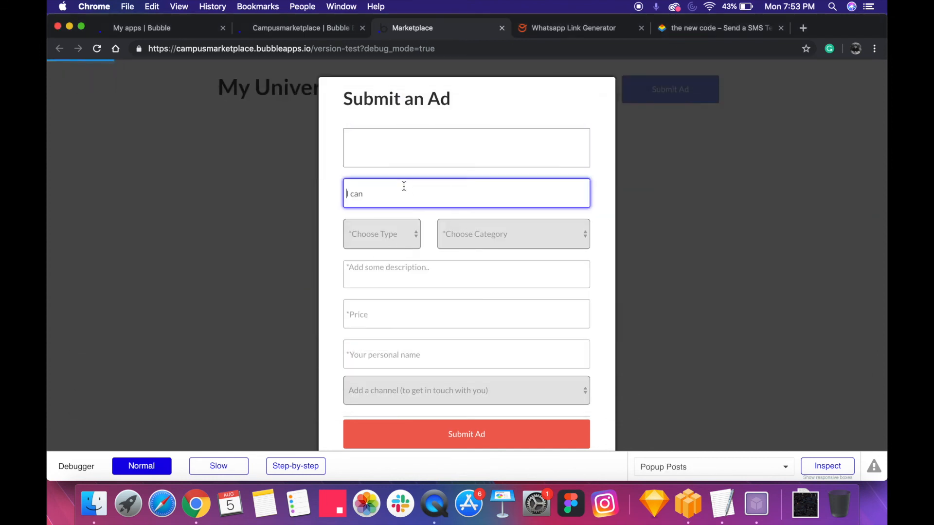
pyautogui.press('super+a')
pyautogui.write('Pir')
# Set the ad's category to Utilities, leaving its type unchosen
pyautogui.click(379, 227)
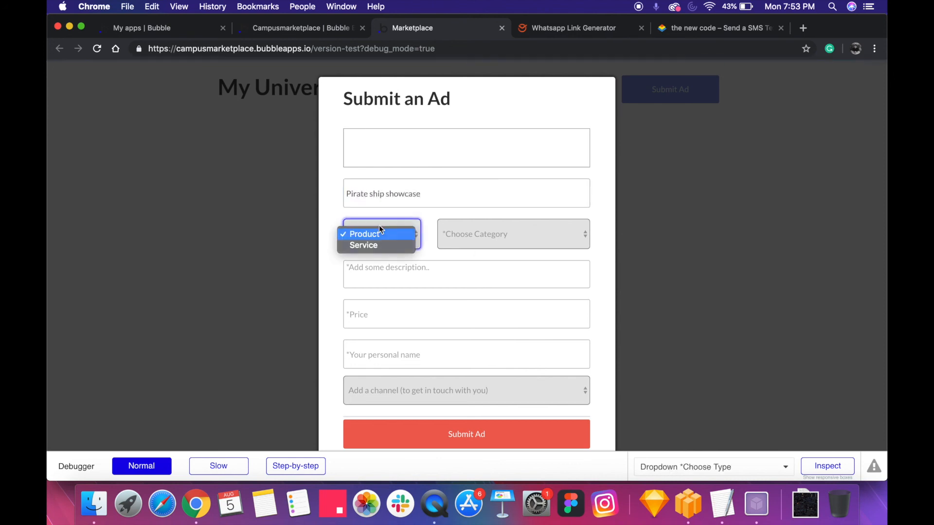
pyautogui.click(488, 231)
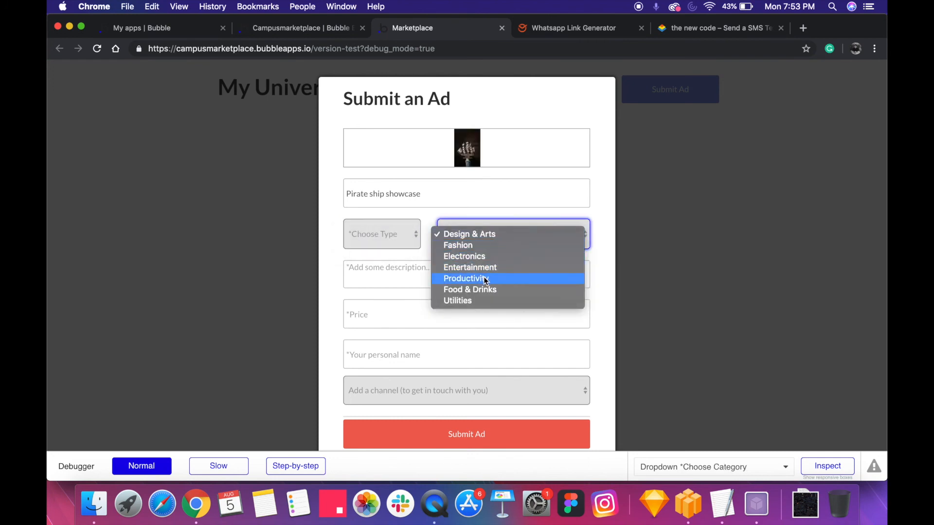
pyautogui.click(471, 302)
pyautogui.click(473, 238)
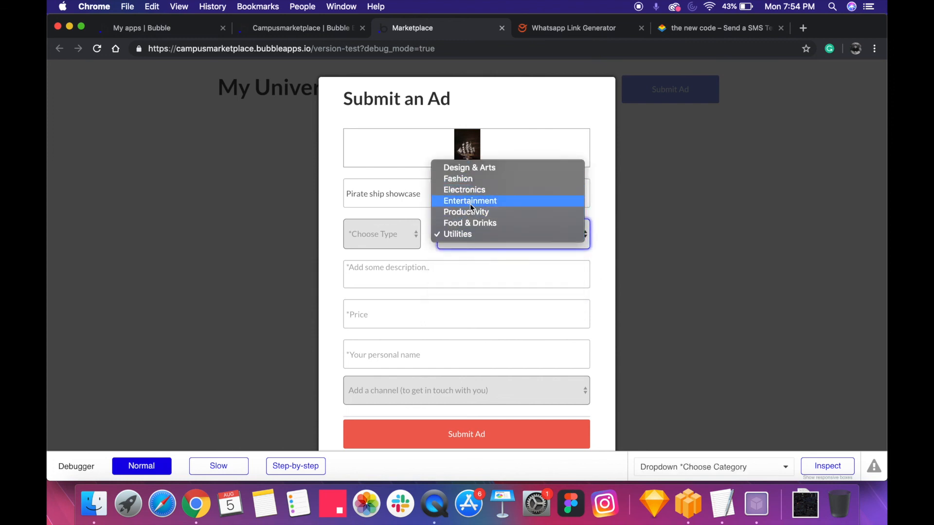
pyautogui.click(443, 263)
# Enter a description for the ad beginning "It's a legendary pirate"
pyautogui.click(444, 276)
pyautogui.write('A')
pyautogui.press('BackSpace')
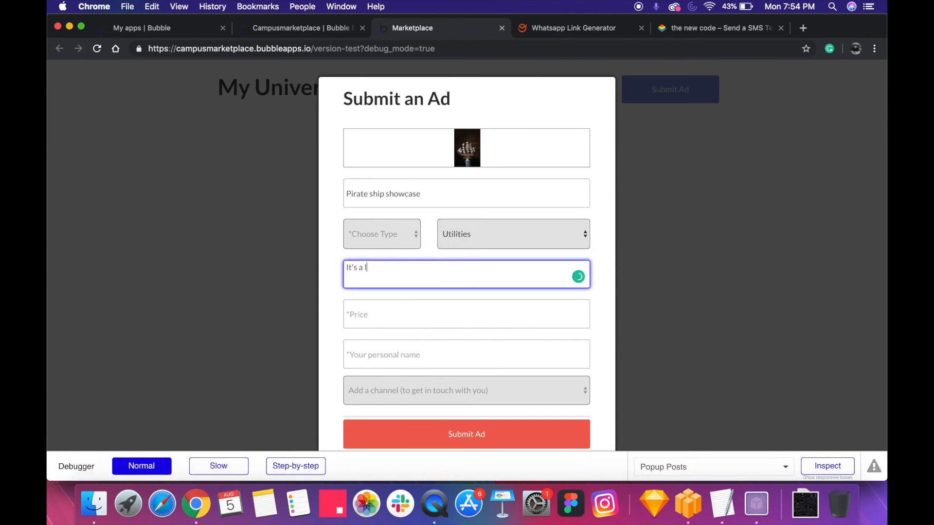
pyautogui.write("It's a legendary pirate model I bought from")
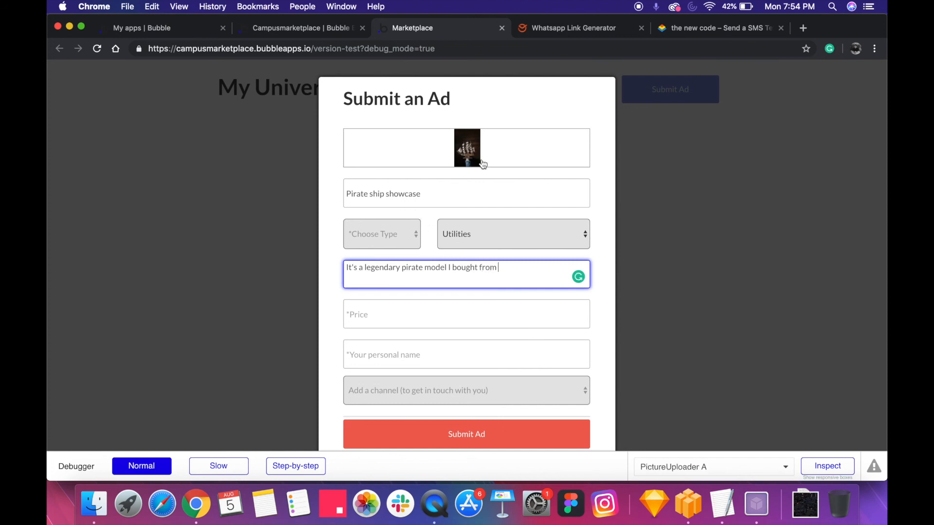
# Finish the ad's description with "Mexico" and set the price to $500
pyautogui.write('Mexico')
pyautogui.press('Tab')
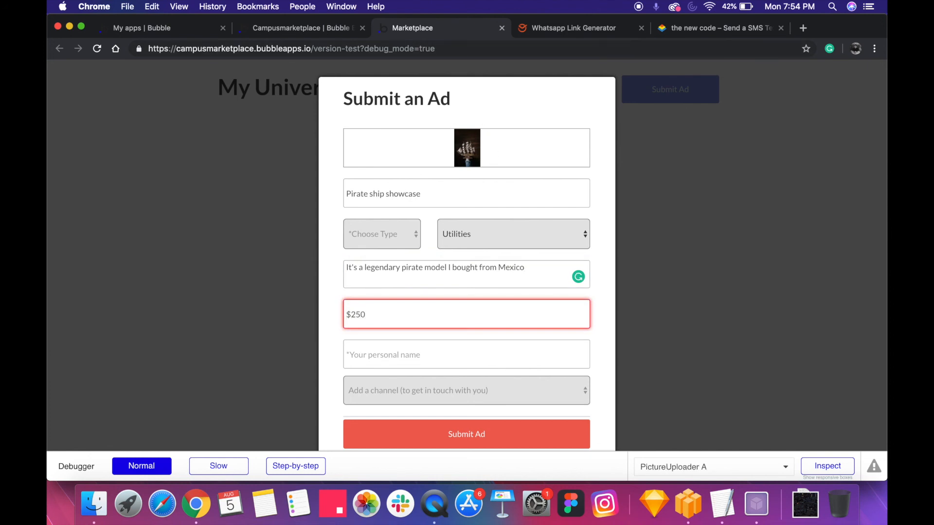
pyautogui.write('50')
pyautogui.click(410, 275)
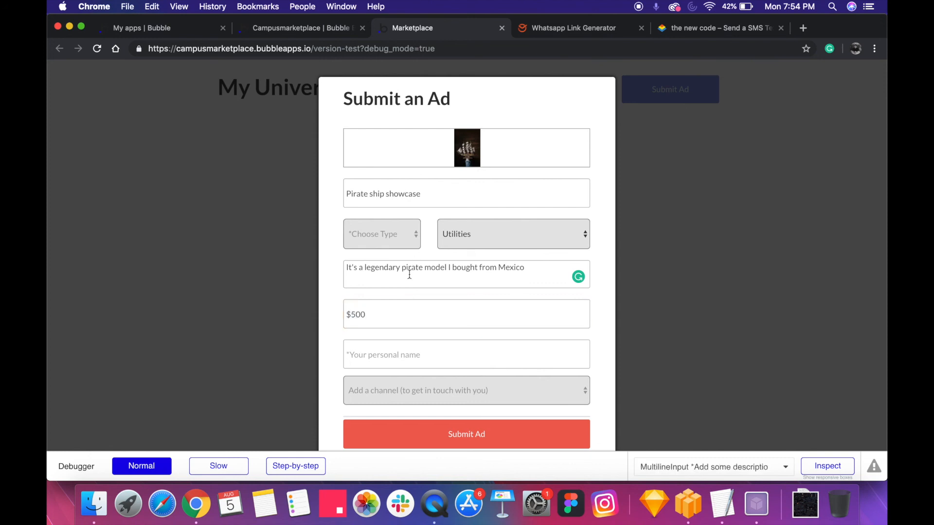
# Enter the seller's first name as the ad's personal name, correcting its capitalization
pyautogui.click(395, 363)
pyautogui.write('hAASHIR')
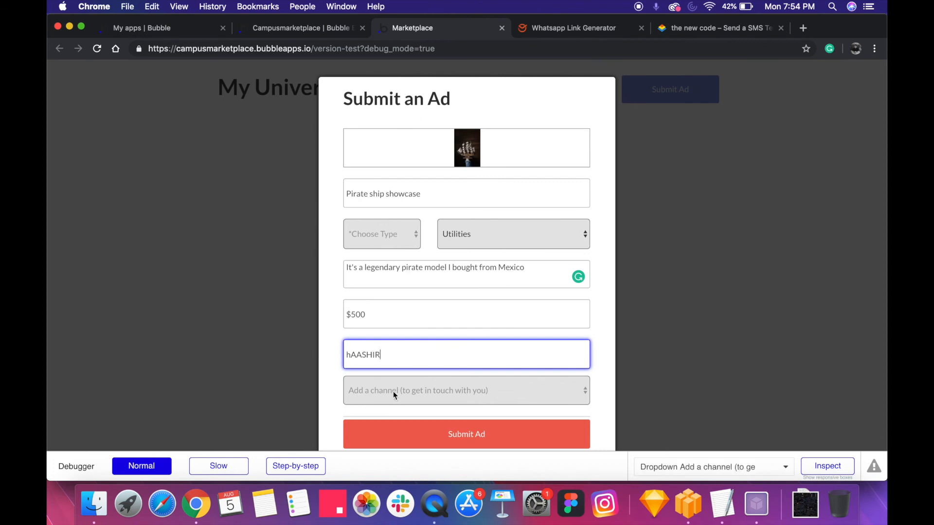
pyautogui.press('super+a')
pyautogui.write('Haas')
# Add an Email contact channel to the ad with the seller's e-mail address
pyautogui.click(384, 389)
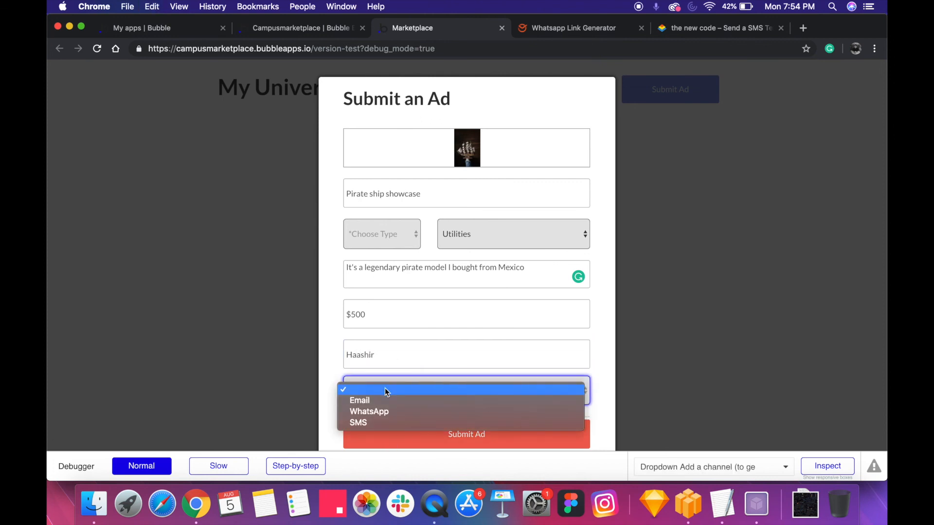
pyautogui.click(386, 402)
pyautogui.scroll(-2, 404, 402)
pyautogui.click(424, 364)
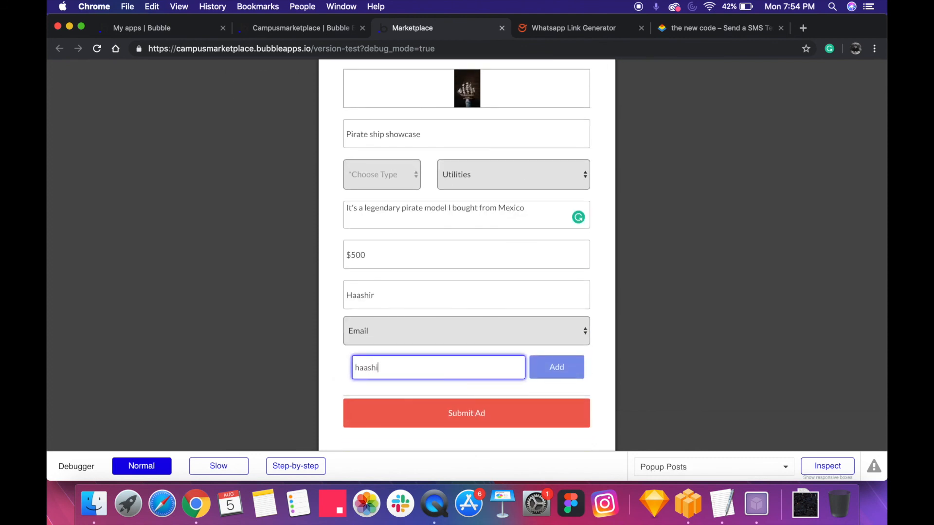
pyautogui.press('Return')
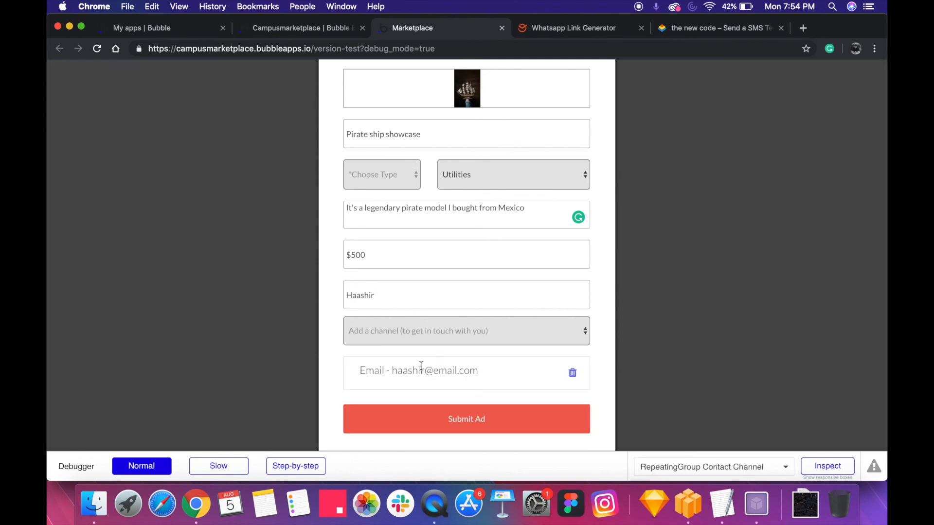
# Add a WhatsApp contact channel to the ad with the seller's phone number, including its country code
pyautogui.click(432, 337)
pyautogui.click(426, 352)
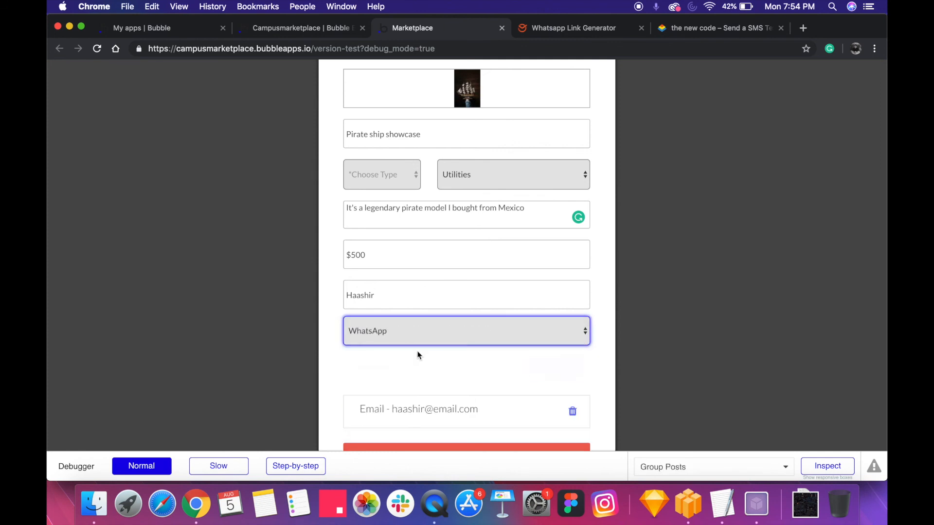
pyautogui.click(444, 360)
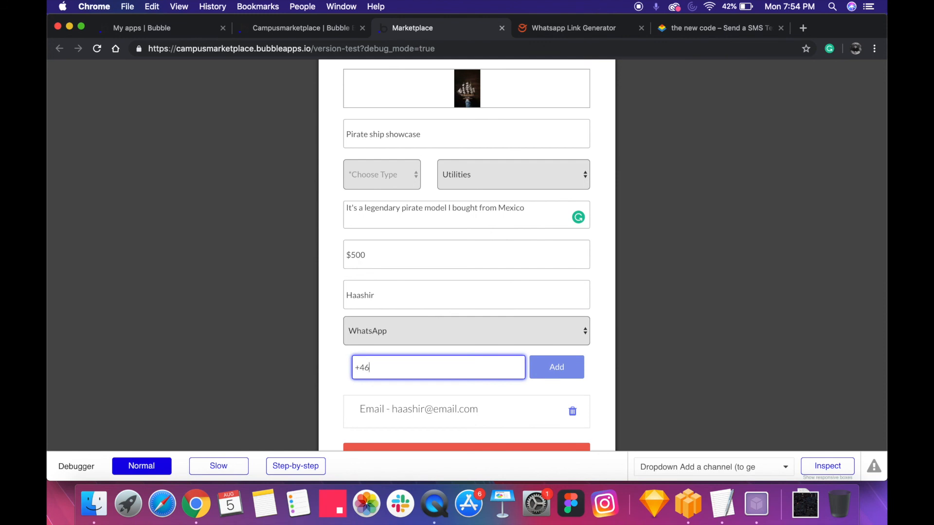
pyautogui.click(554, 366)
# Set the ad's missing type to Product and submit the ad
pyautogui.scroll(-3, 515, 381)
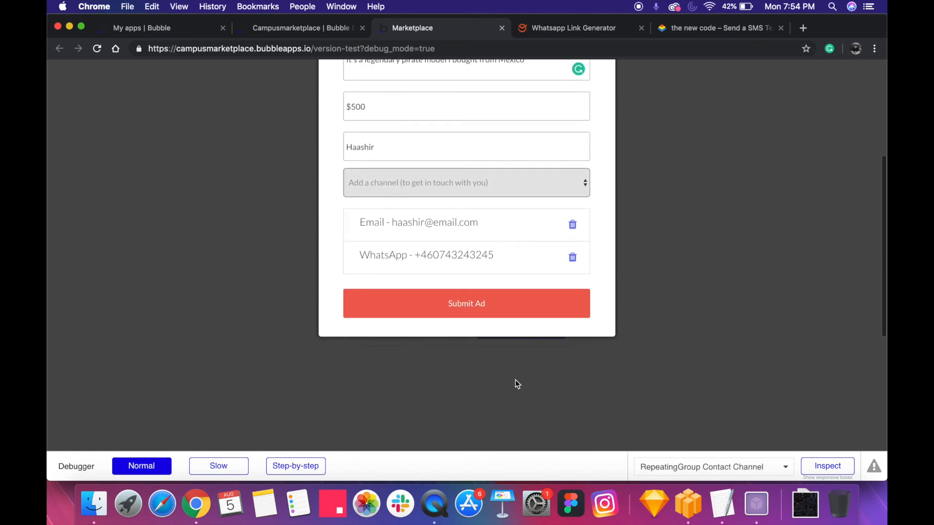
pyautogui.click(482, 311)
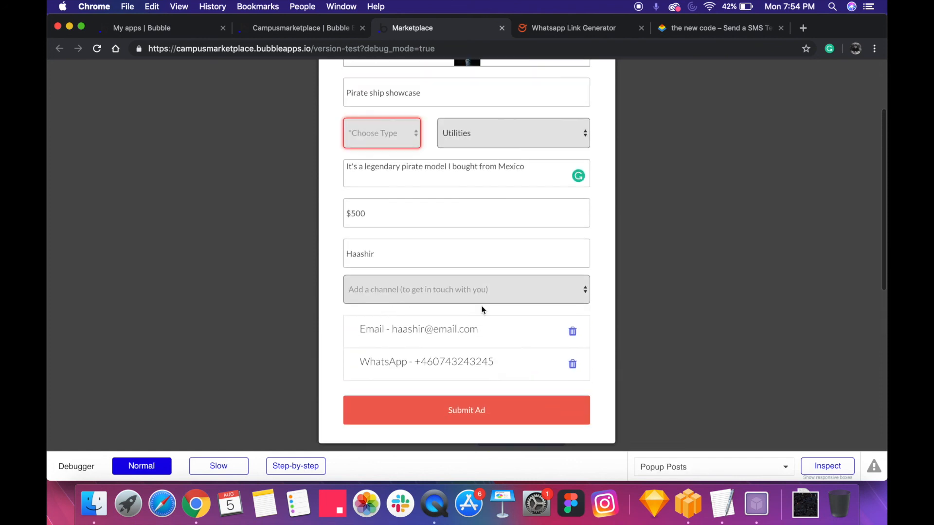
pyautogui.click(387, 146)
pyautogui.click(387, 138)
pyautogui.click(414, 400)
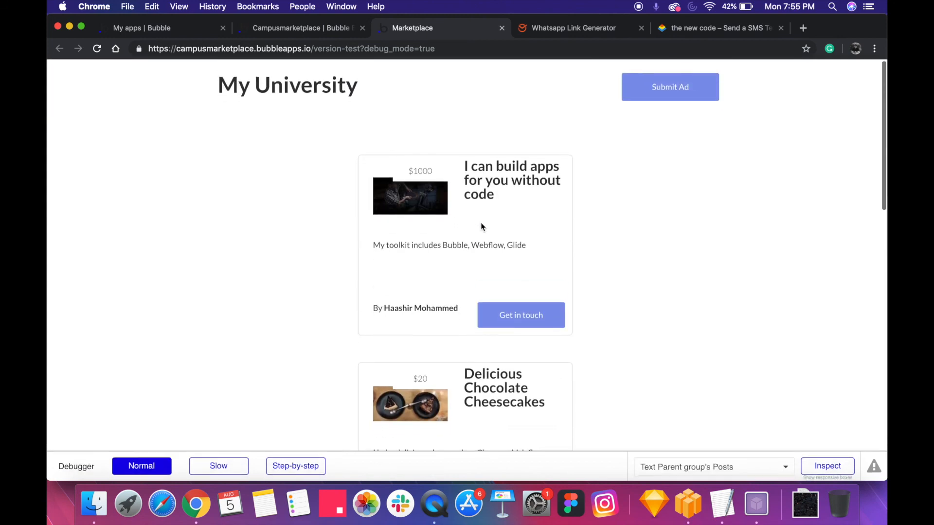
# Test the WhatsApp Message button in the Pirate ship showcase ad's contact popup, and return to the marketplace
pyautogui.scroll(-10, 480, 222)
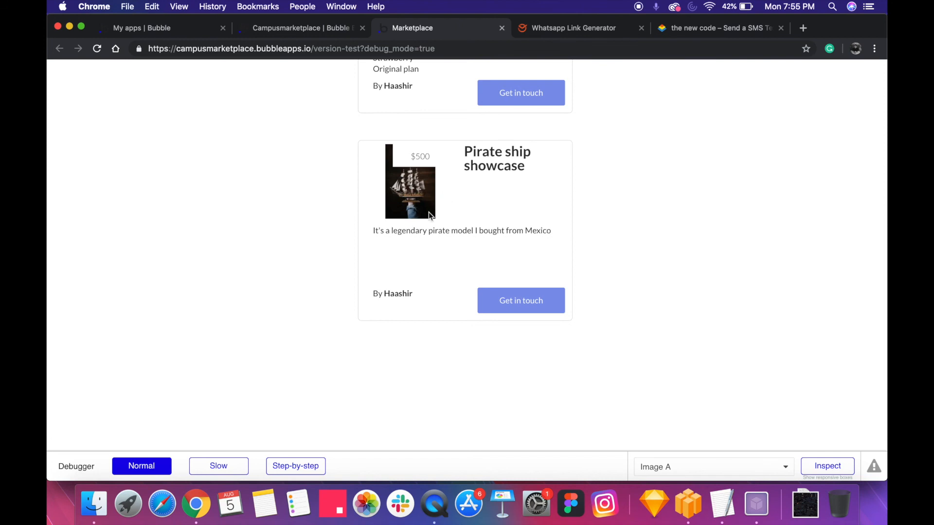
pyautogui.click(483, 294)
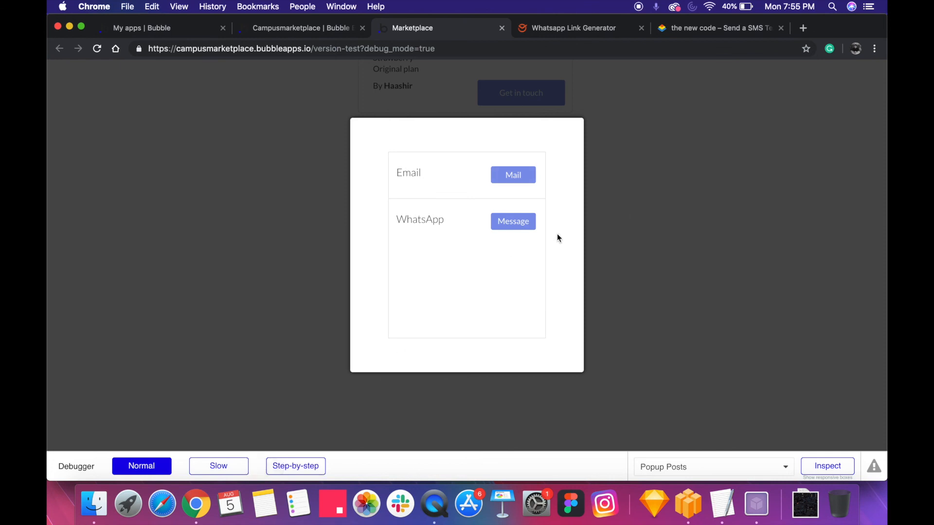
pyautogui.click(515, 227)
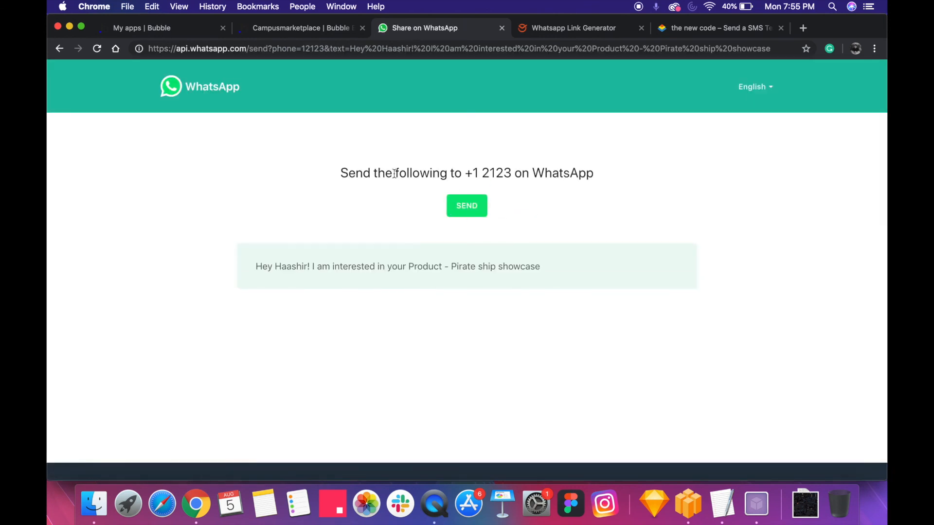
pyautogui.hscroll(-5, 394, 173)
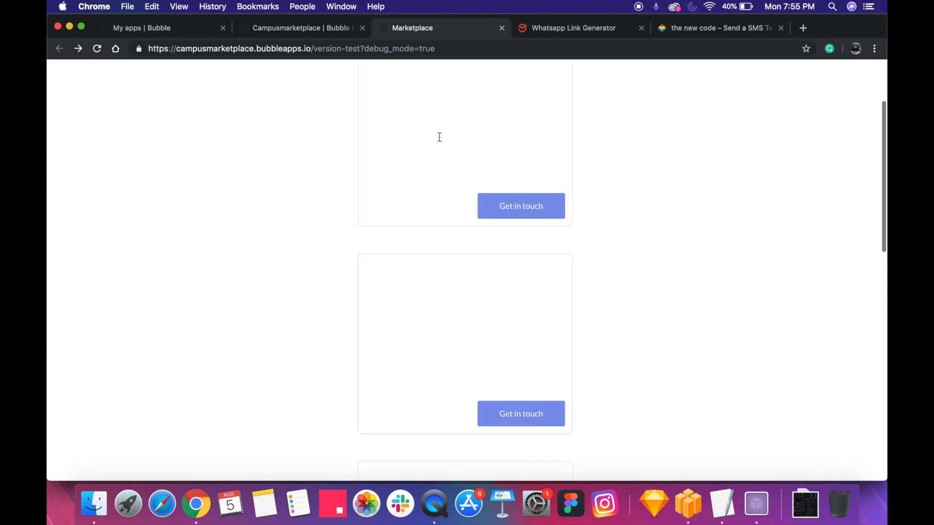
# Switch to the Campusmarketplace editor, open the contact channel popup and select its Message button
pyautogui.click(273, 28)
pyautogui.click(171, 31)
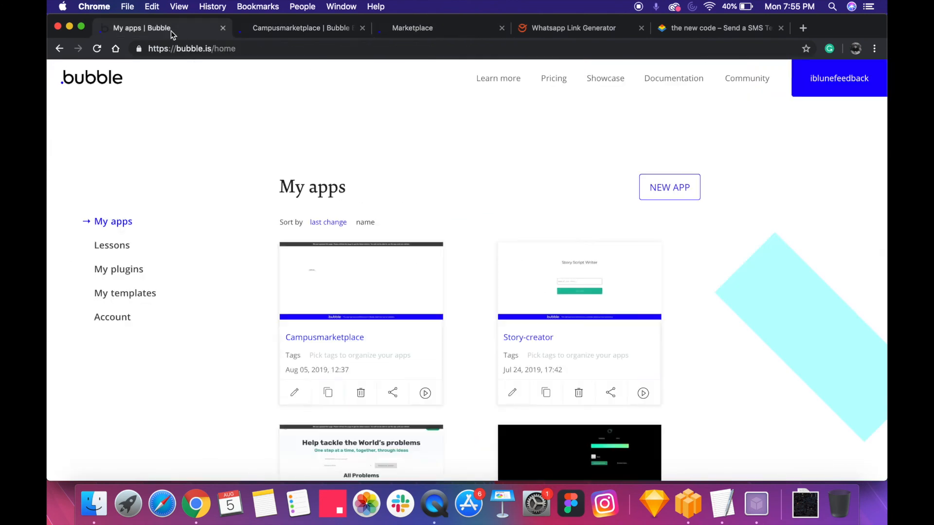
pyautogui.click(287, 29)
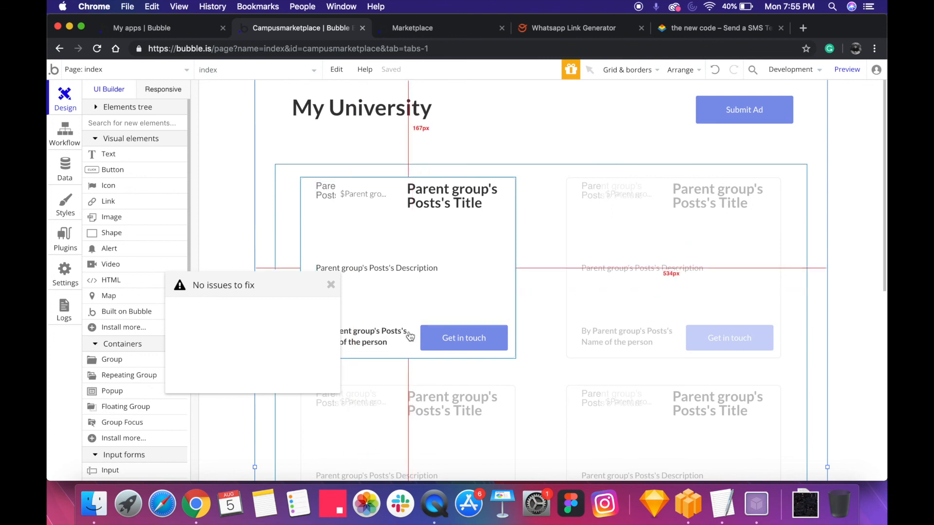
pyautogui.click(254, 71)
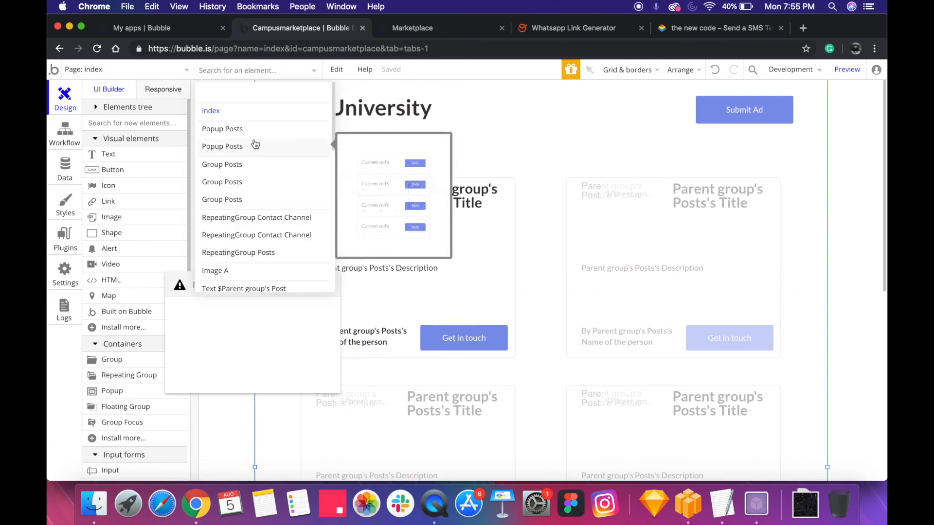
pyautogui.click(252, 146)
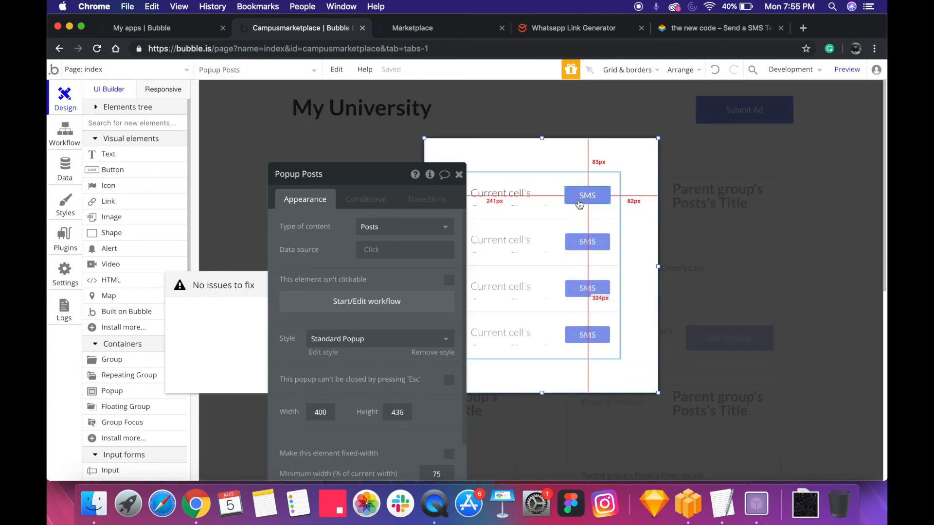
pyautogui.click(579, 203)
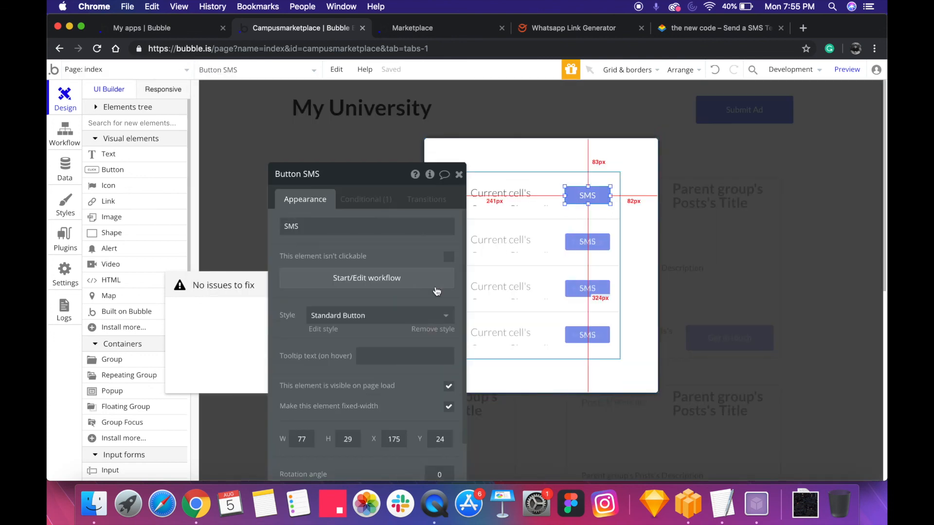
pyautogui.click(288, 79)
pyautogui.write('mess')
pyautogui.click(265, 111)
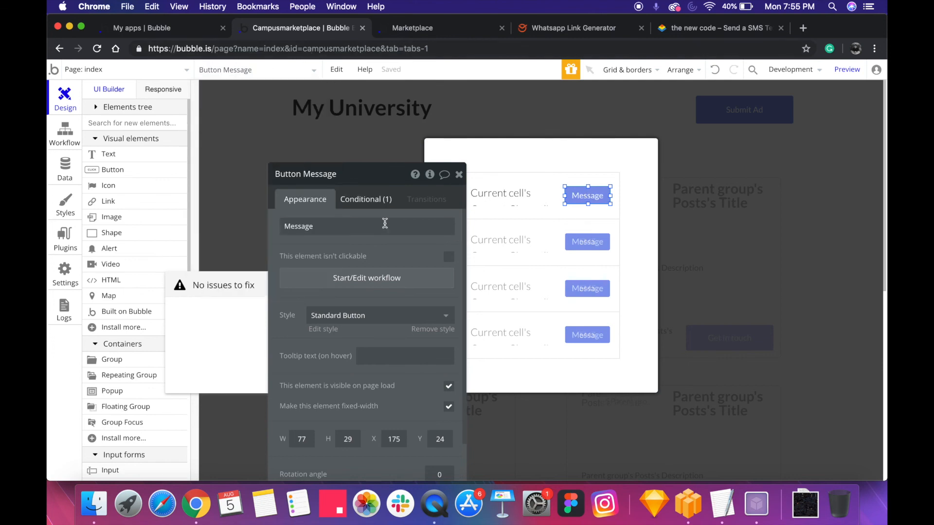
# In the Message button's workflow, replace the WhatsApp link's fixed phone number with Current cell's Contact Channel's Value
pyautogui.click(384, 279)
pyautogui.click(130, 219)
pyautogui.click(362, 210)
pyautogui.doubleClick(363, 225)
pyautogui.press('BackSpace')
pyautogui.click(538, 219)
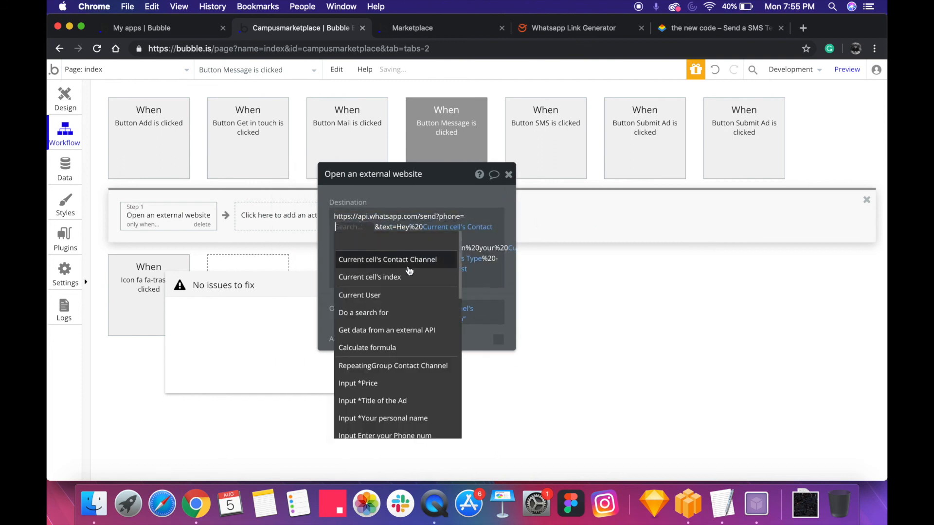
pyautogui.click(409, 264)
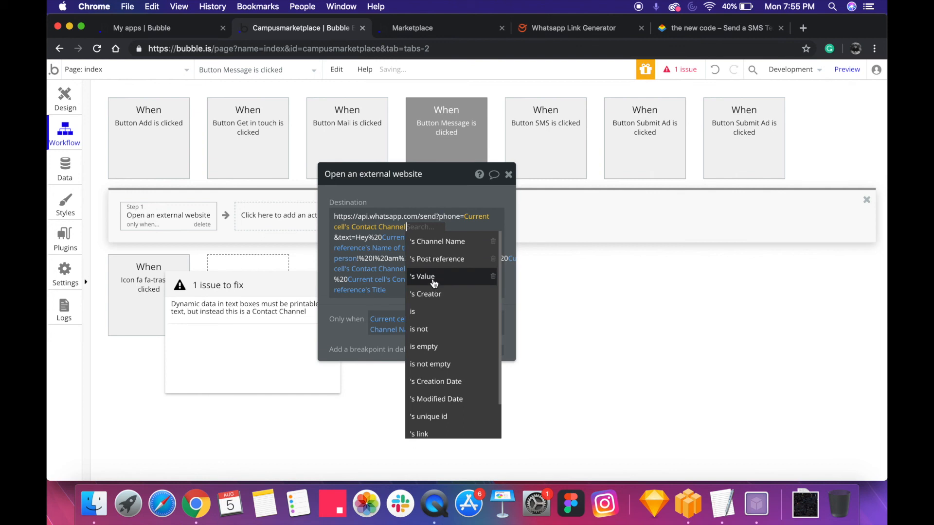
pyautogui.click(428, 276)
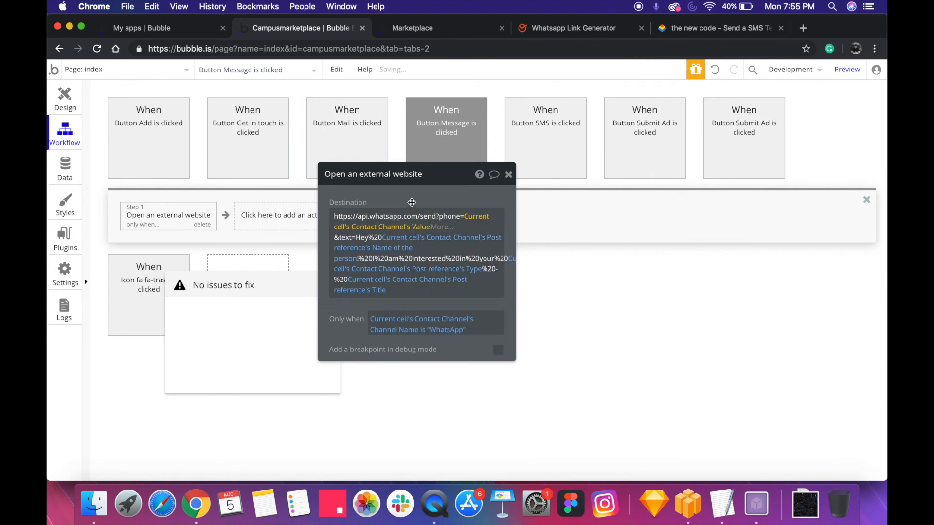
pyautogui.click(63, 95)
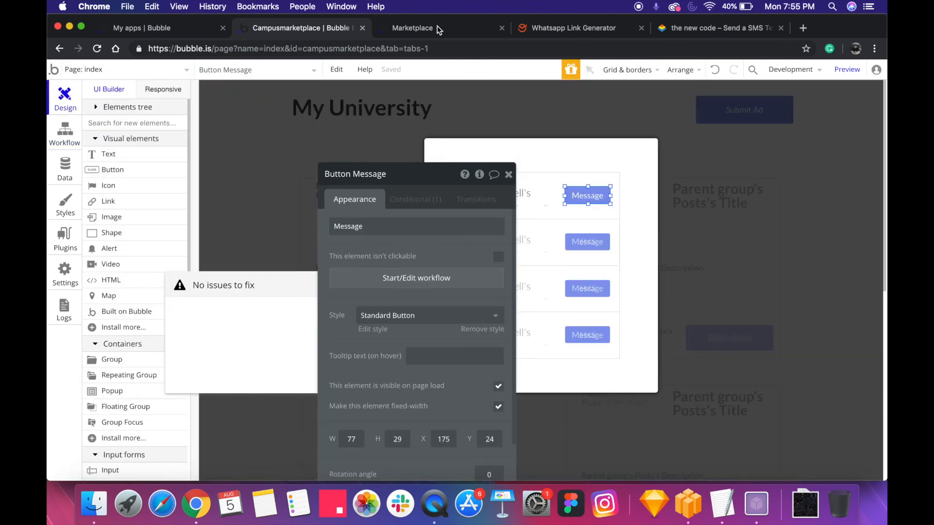
# Reload the marketplace preview and test the WhatsApp Message button of the Pirate ship showcase ad again
pyautogui.click(428, 27)
pyautogui.press('super+r')
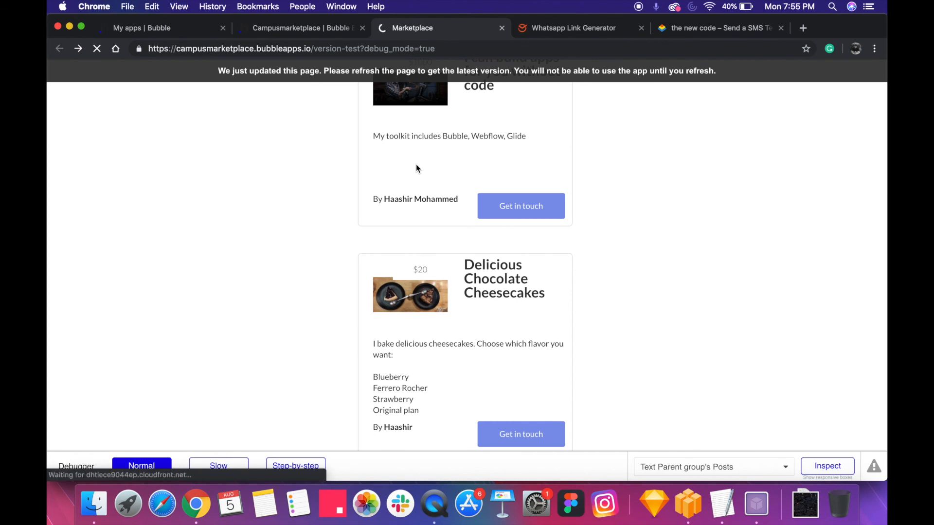
pyautogui.scroll(-10, 417, 167)
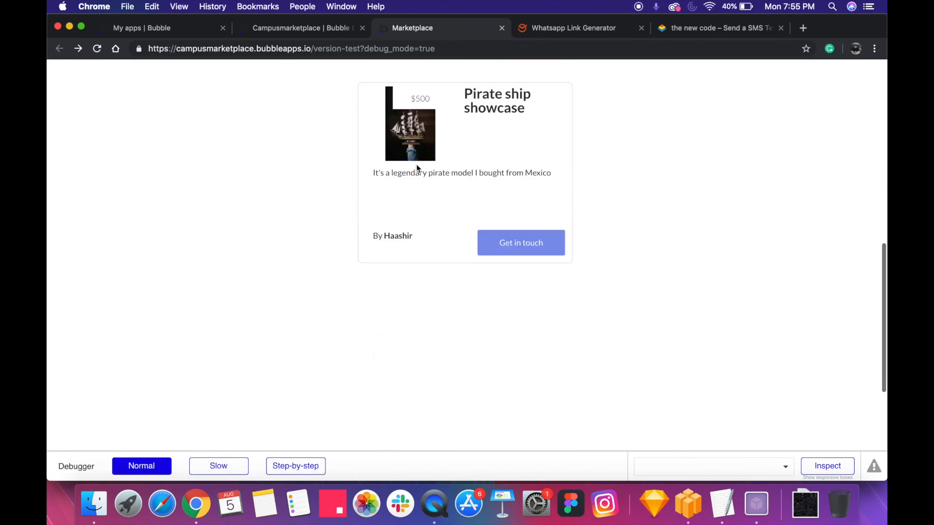
pyautogui.click(501, 239)
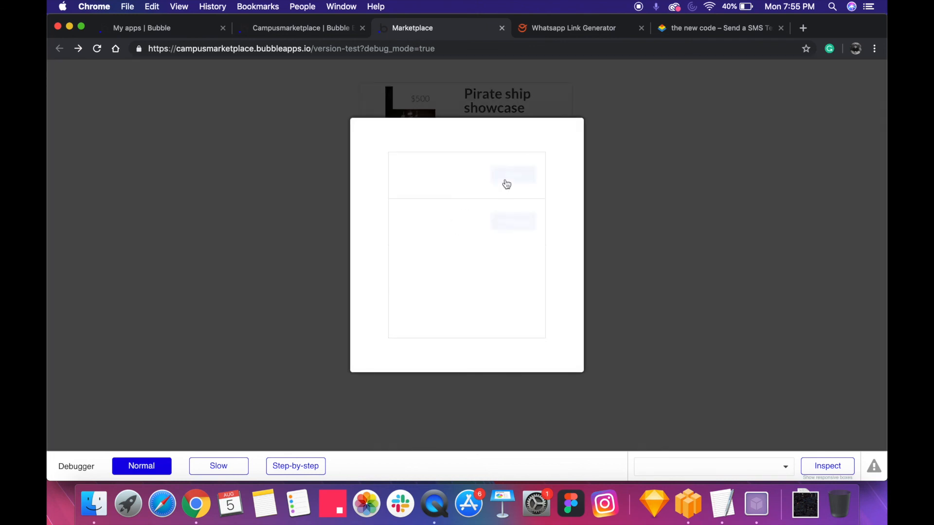
pyautogui.click(506, 220)
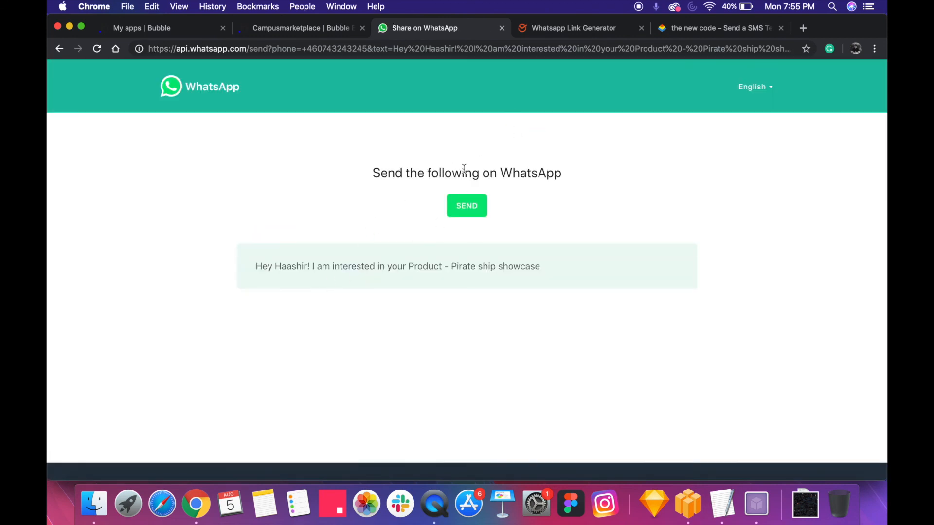
# Examine the phone number and message text parameters in the generated WhatsApp link
pyautogui.tripleClick(400, 169)
pyautogui.click(409, 167)
pyautogui.click(345, 49)
pyautogui.doubleClick(339, 50)
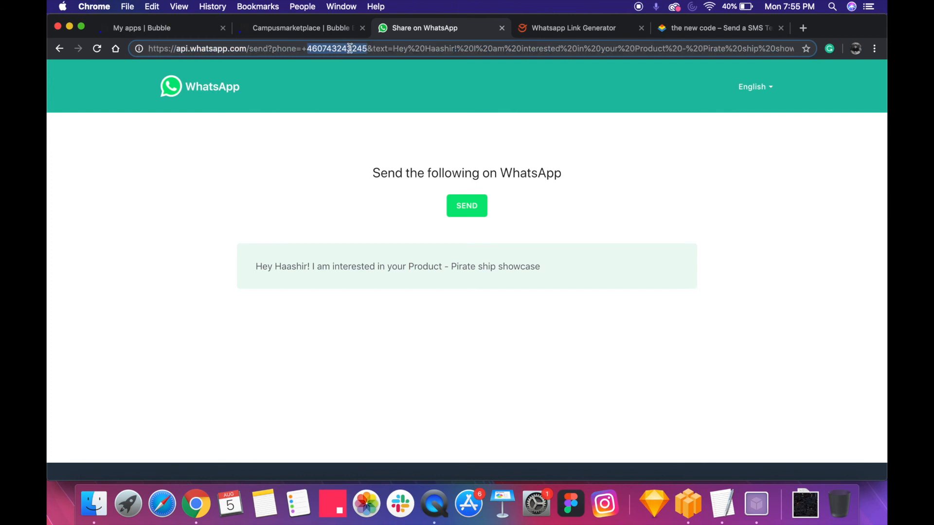
pyautogui.press('Left')
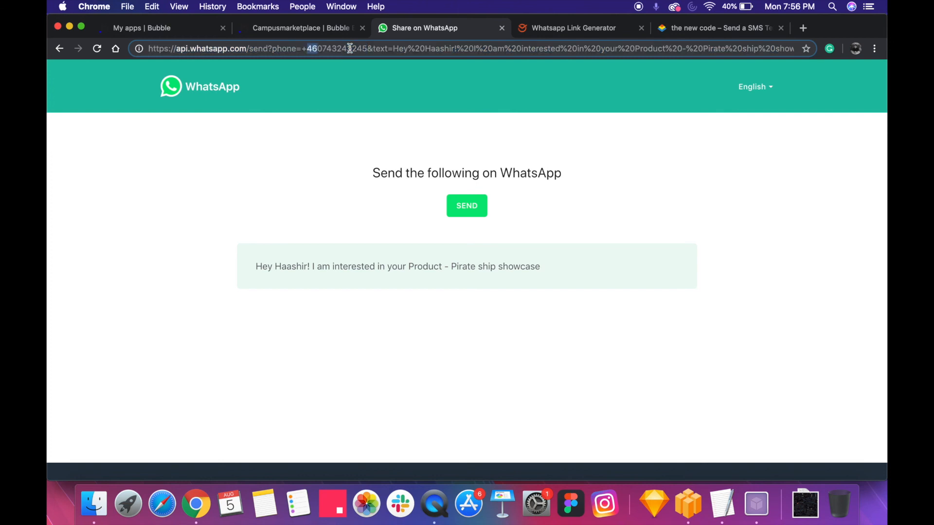
pyautogui.hotkey('shift', 'Right')
pyautogui.hotkey('shift', 'Right')
pyautogui.hotkey('shift', 'Right')
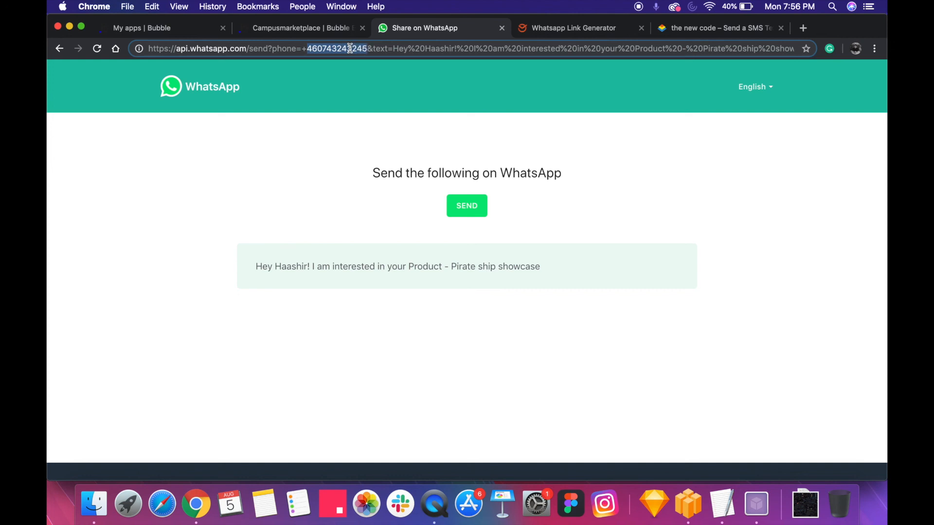
pyautogui.click(392, 168)
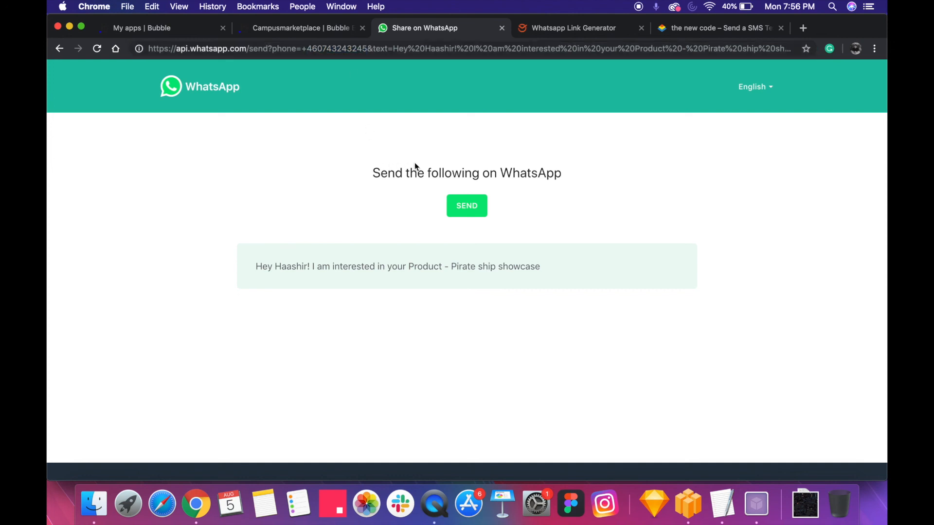
pyautogui.doubleClick(414, 168)
pyautogui.click(428, 146)
pyautogui.click(391, 48)
pyautogui.click(394, 48)
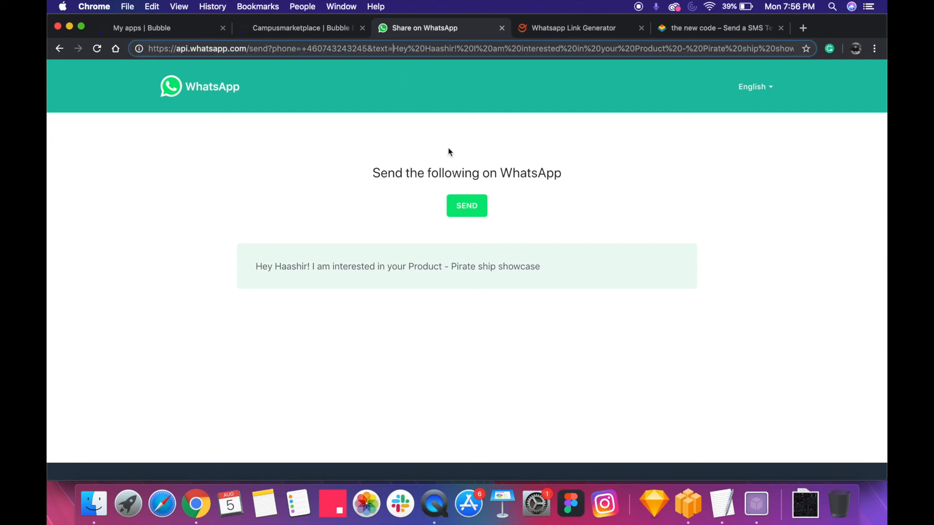
# Return from the WhatsApp share page to the marketplace preview and look through the listed ads, including the Pirate ship showcase
pyautogui.doubleClick(457, 172)
pyautogui.click(485, 176)
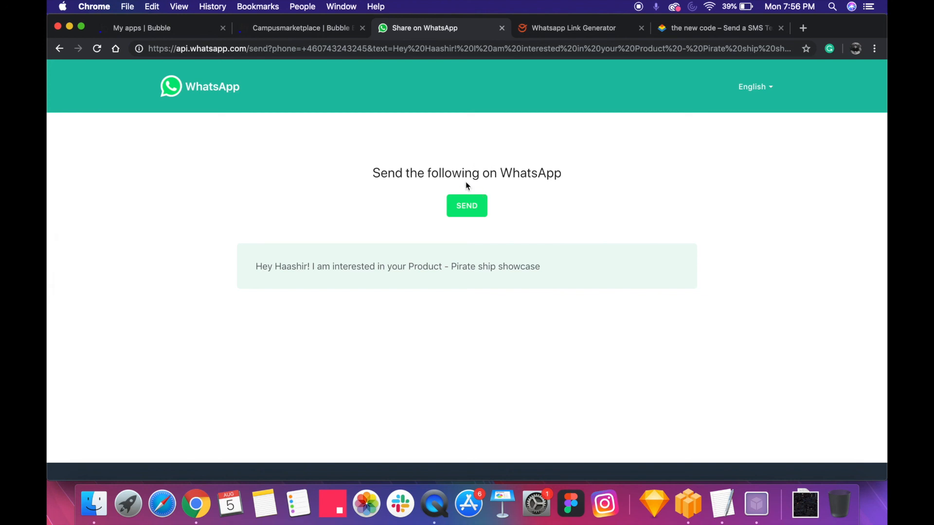
pyautogui.hscroll(-5, 465, 185)
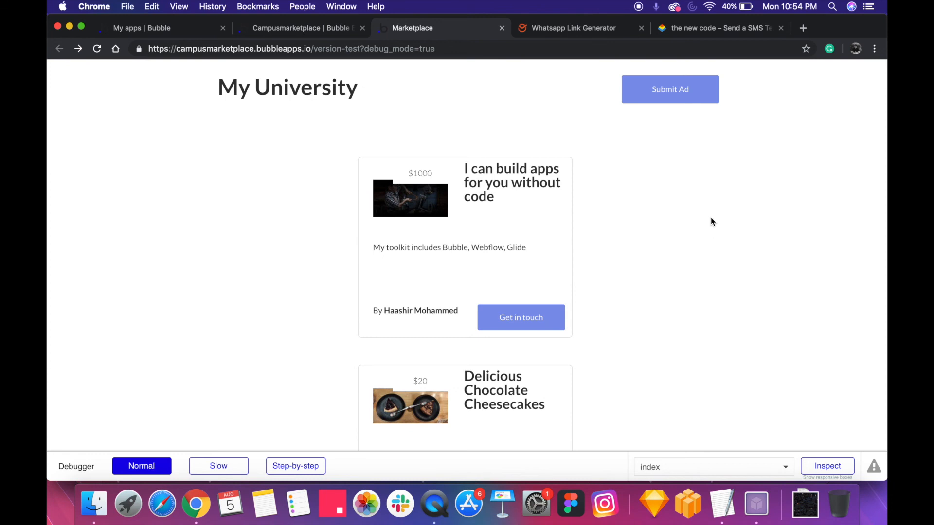
pyautogui.scroll(-10, 711, 222)
pyautogui.scroll(-2, 711, 218)
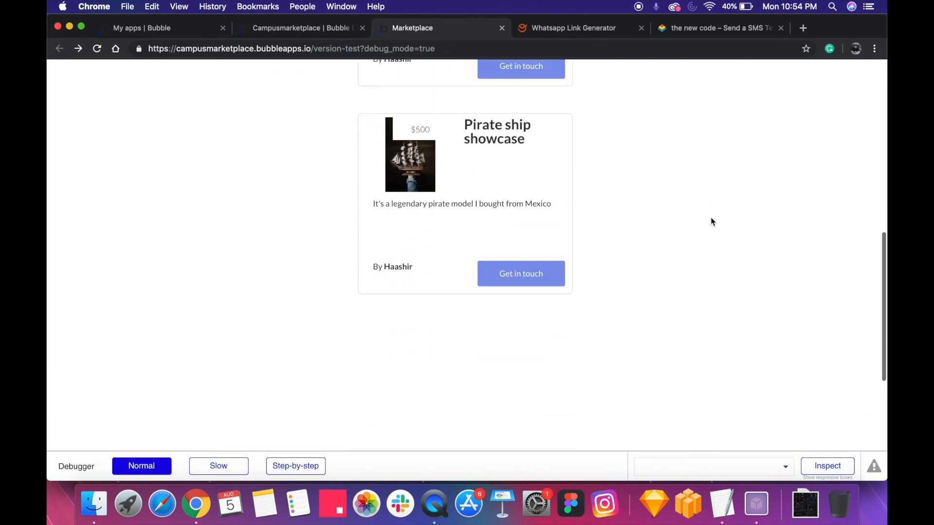
pyautogui.scroll(10, 711, 218)
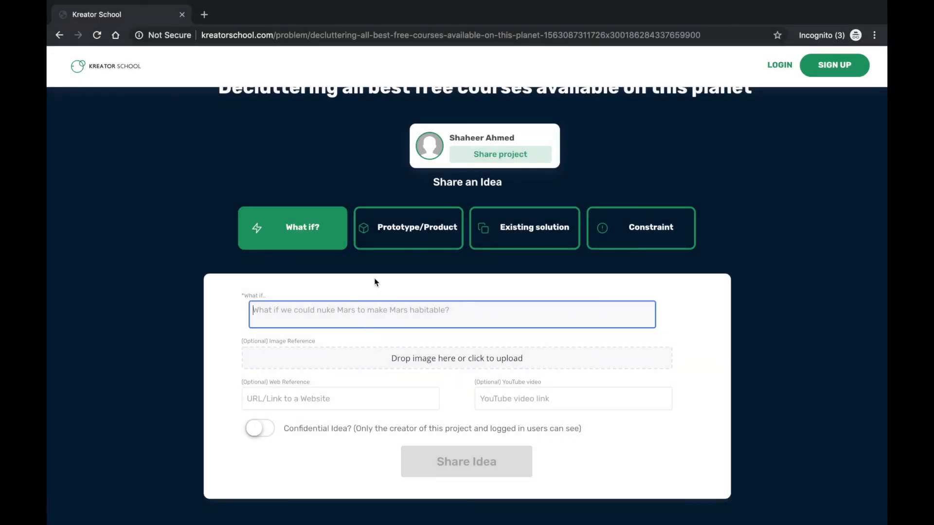
# On the Kreator School project page, choose the Prototype/Product idea type and paste the copied catalog-creator link as its web reference
pyautogui.click(382, 245)
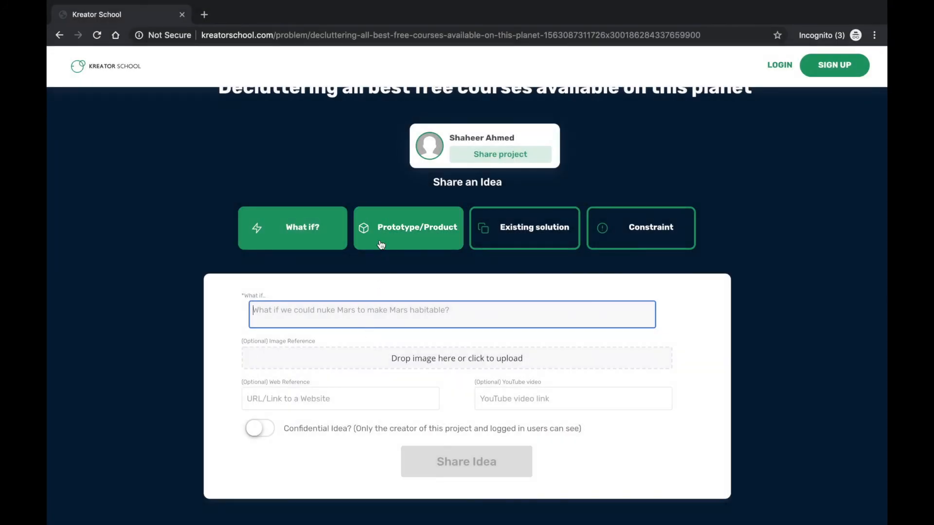
pyautogui.scroll(-1, 380, 272)
pyautogui.click(385, 298)
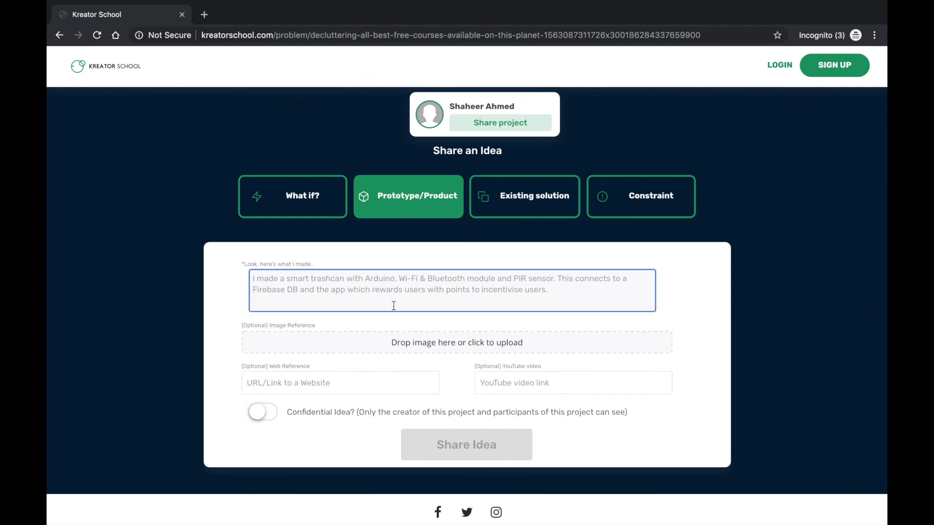
pyautogui.click(417, 386)
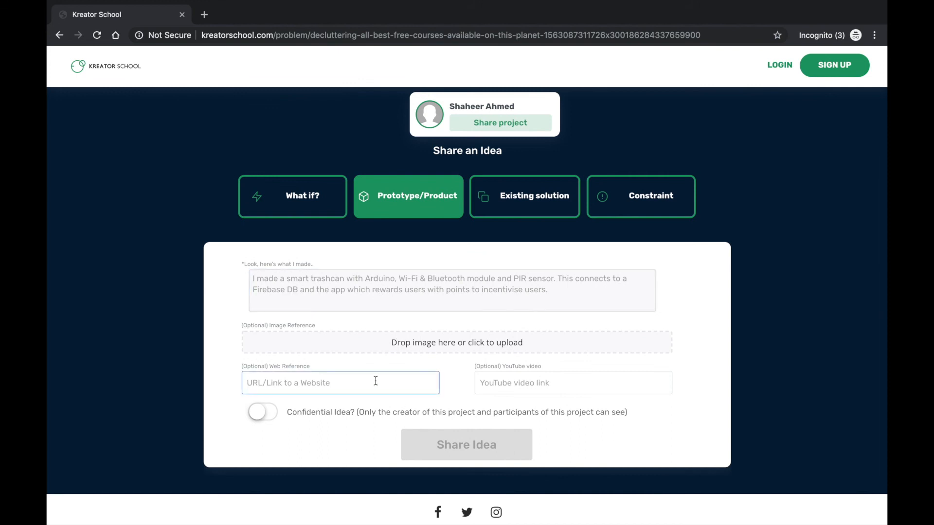
pyautogui.hotkey('ctrl', 'v')
pyautogui.hotkey('ctrl', 'a')
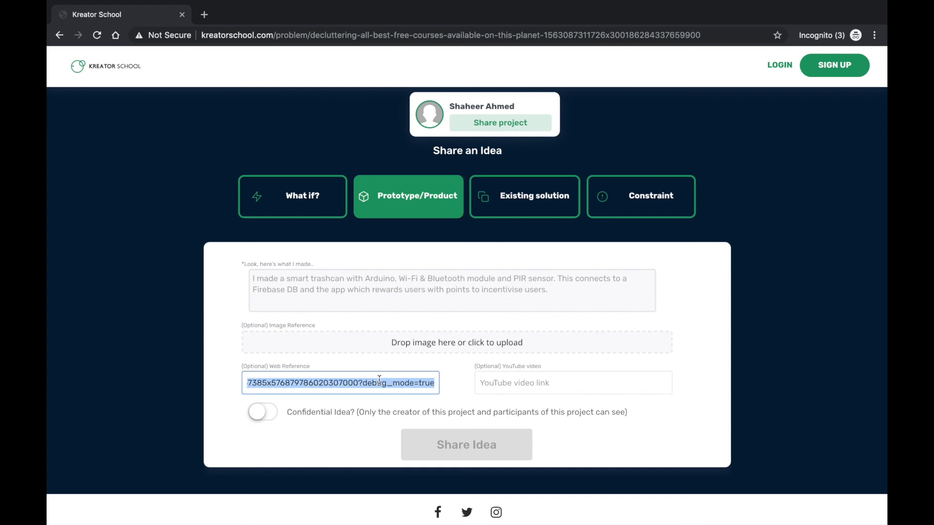
pyautogui.click(380, 296)
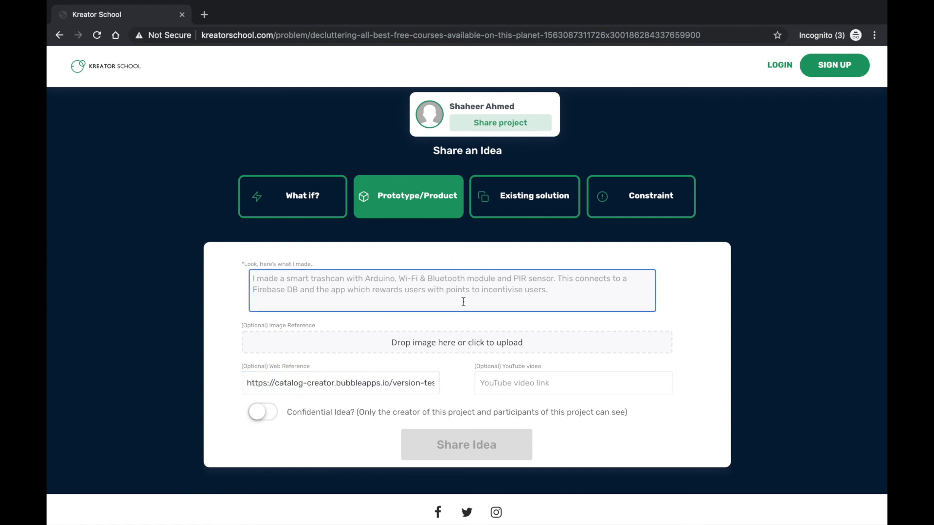
# Switch the shared idea's type to Existing solution
pyautogui.click(544, 197)
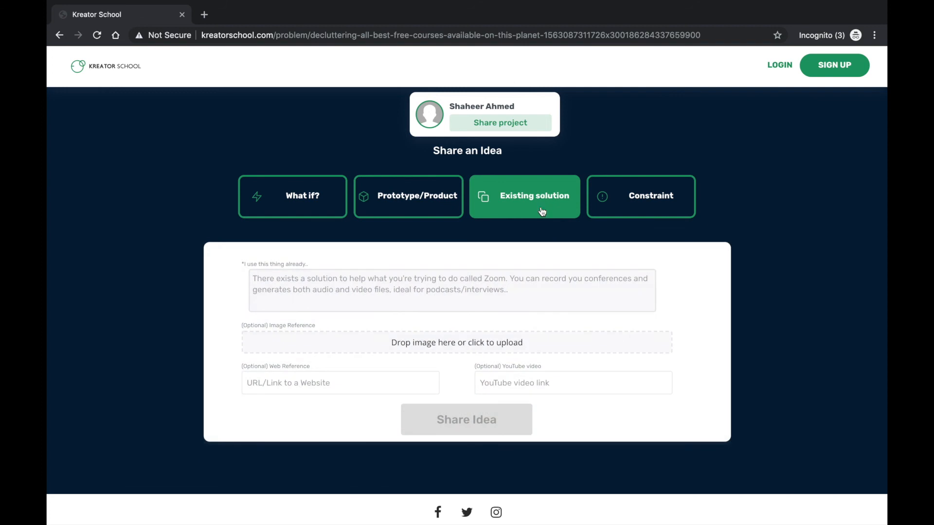